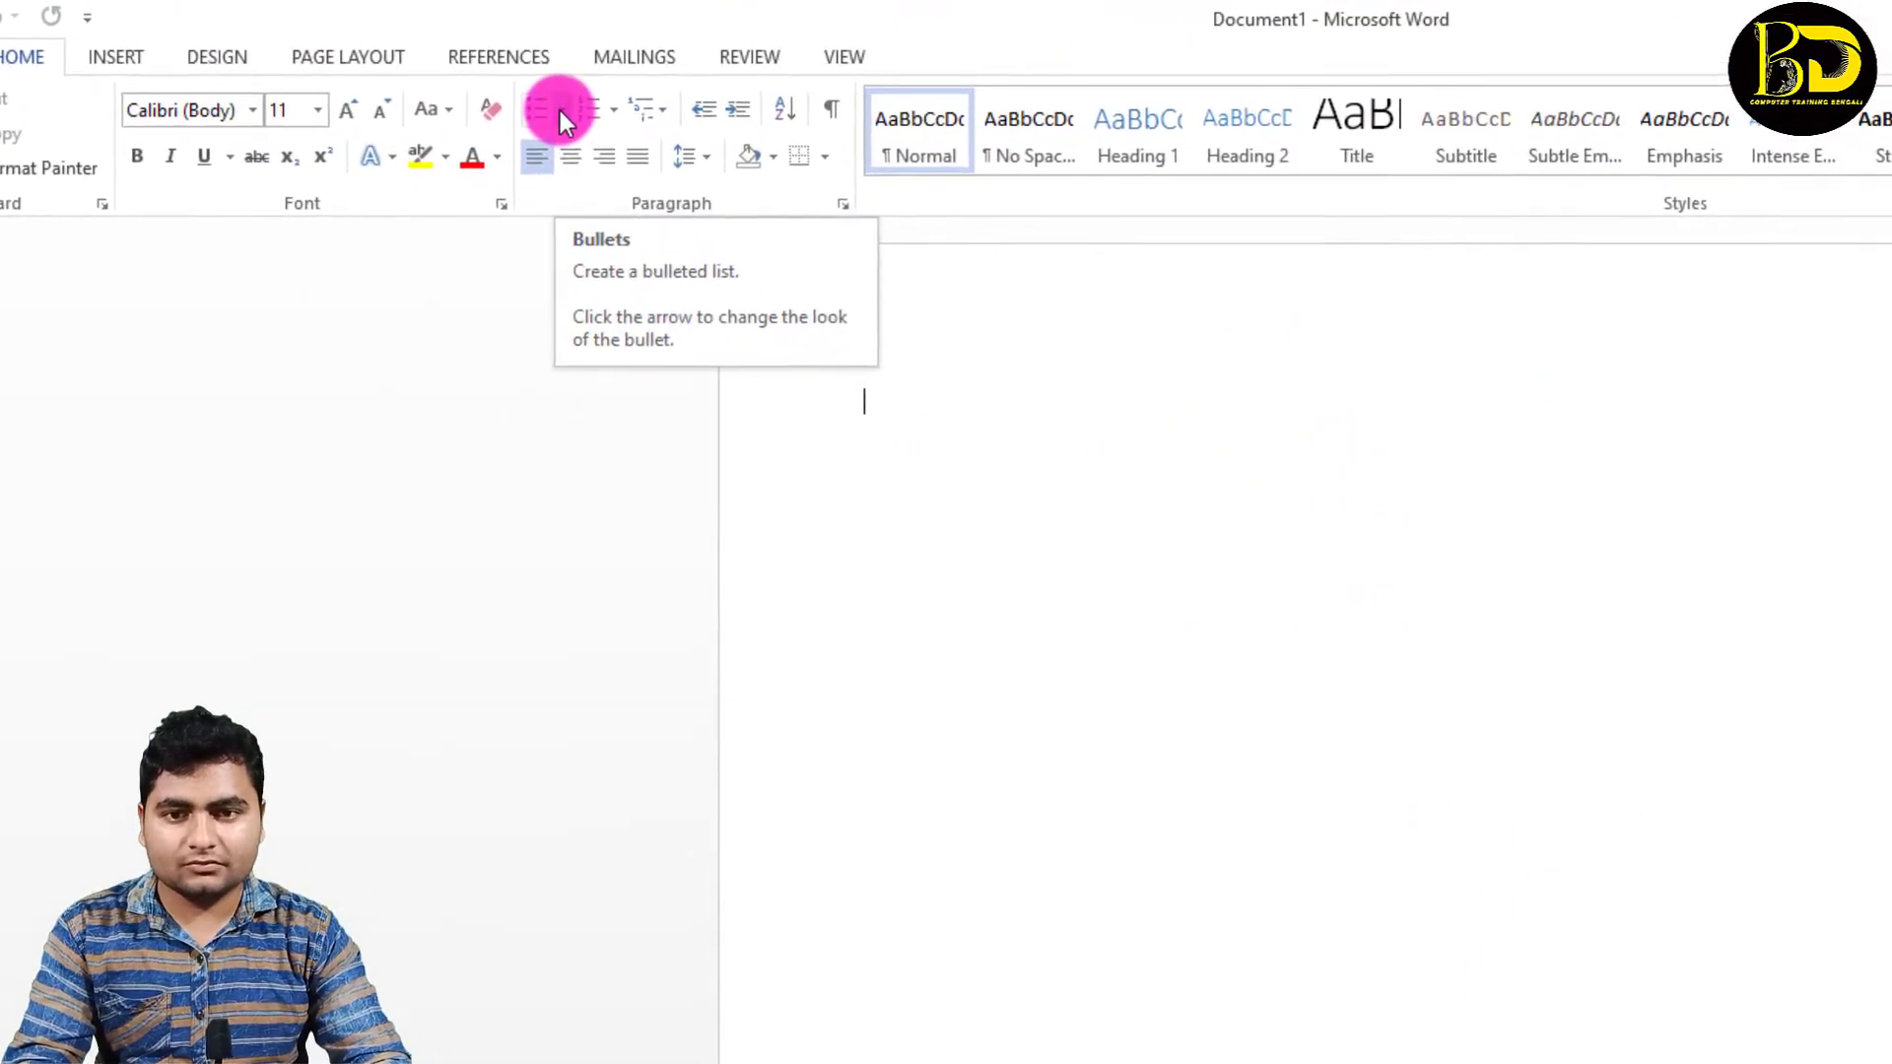
Step: Create a check-mark bulleted list at font size 28 with the entries DVD, CD and CPU
left_click(561, 110)
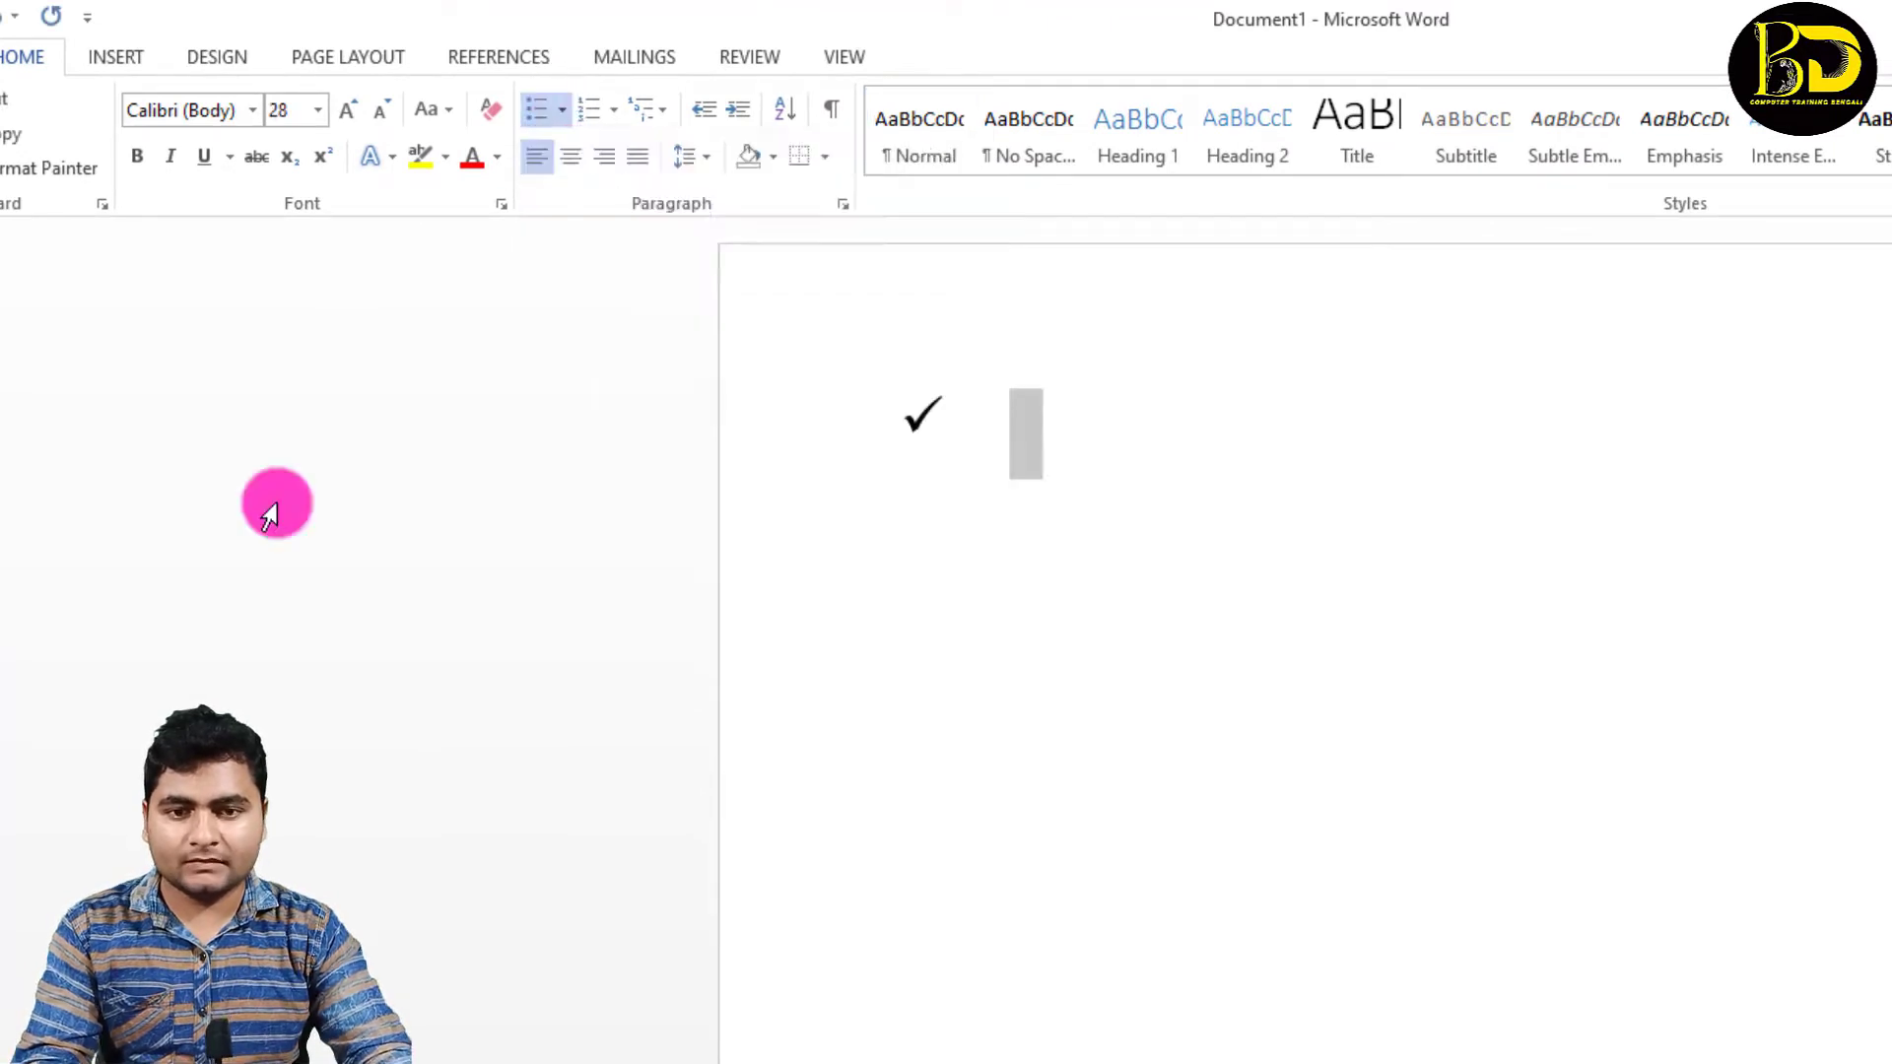
left_click(1024, 397)
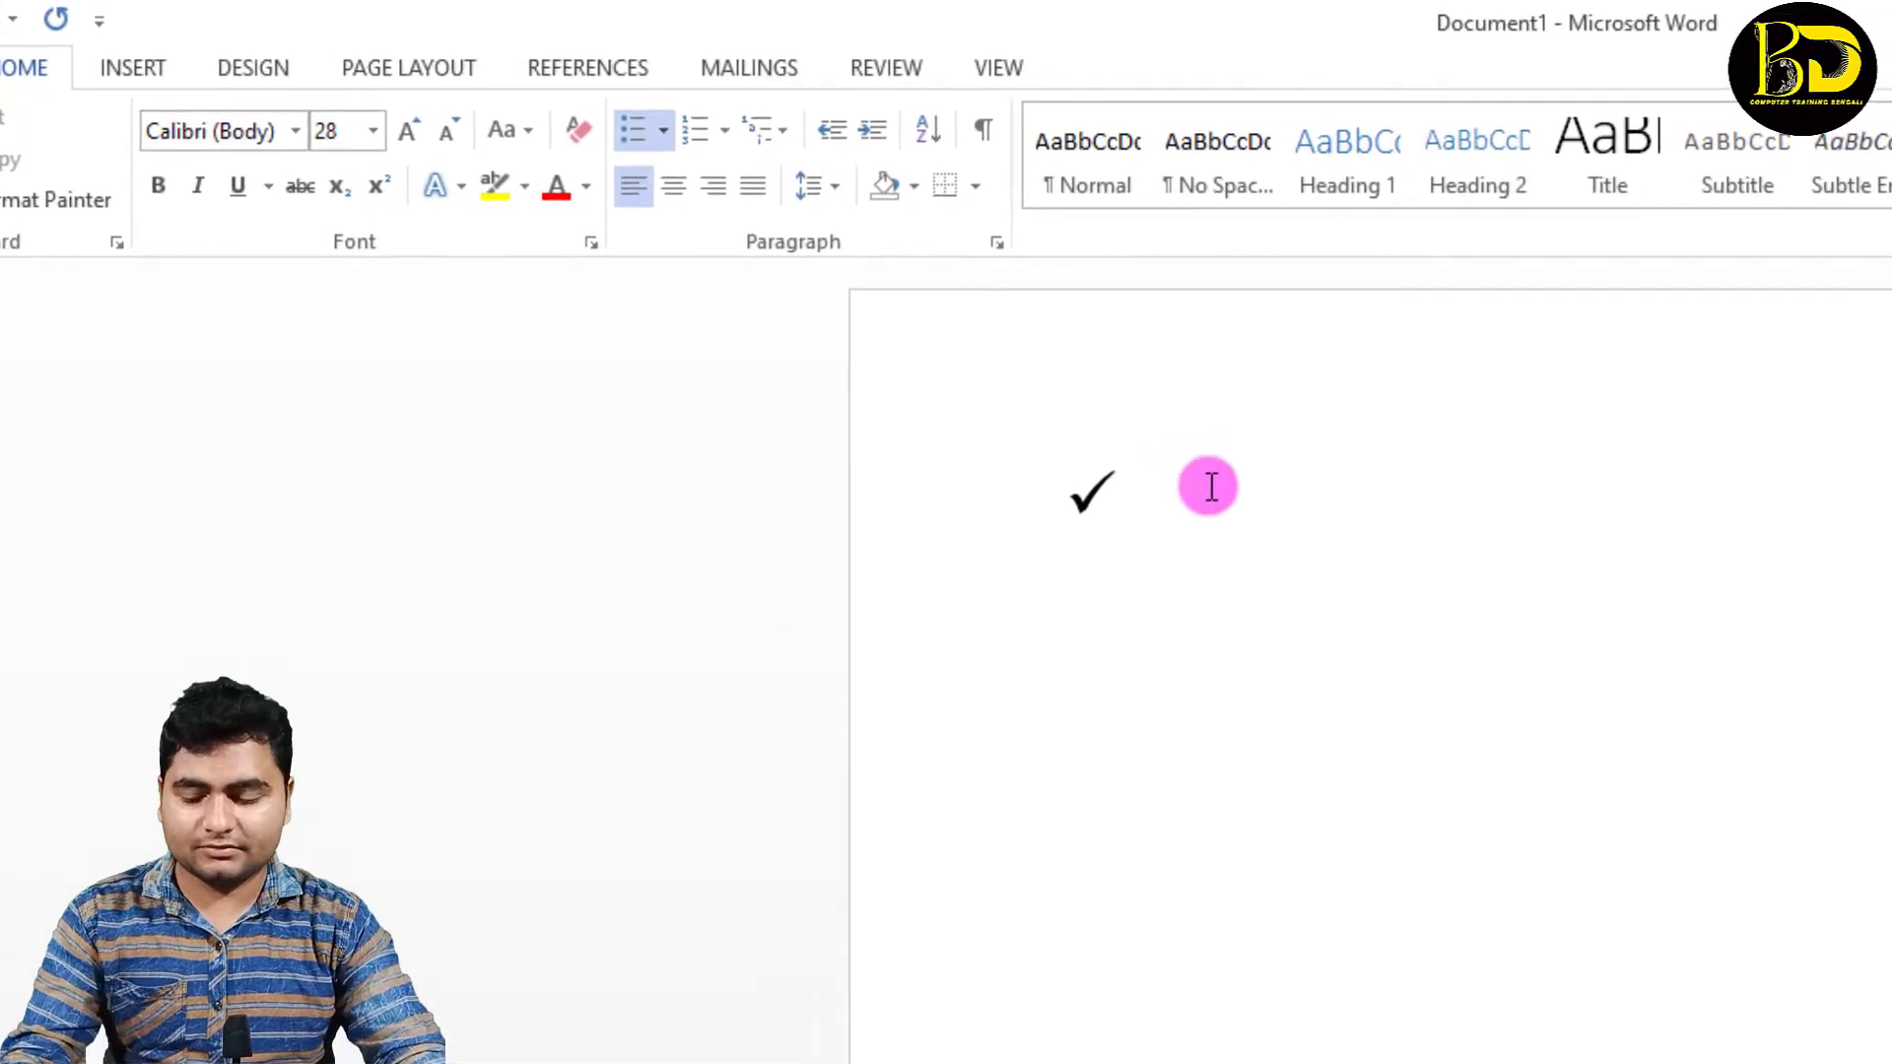
type("DVD")
key("Return")
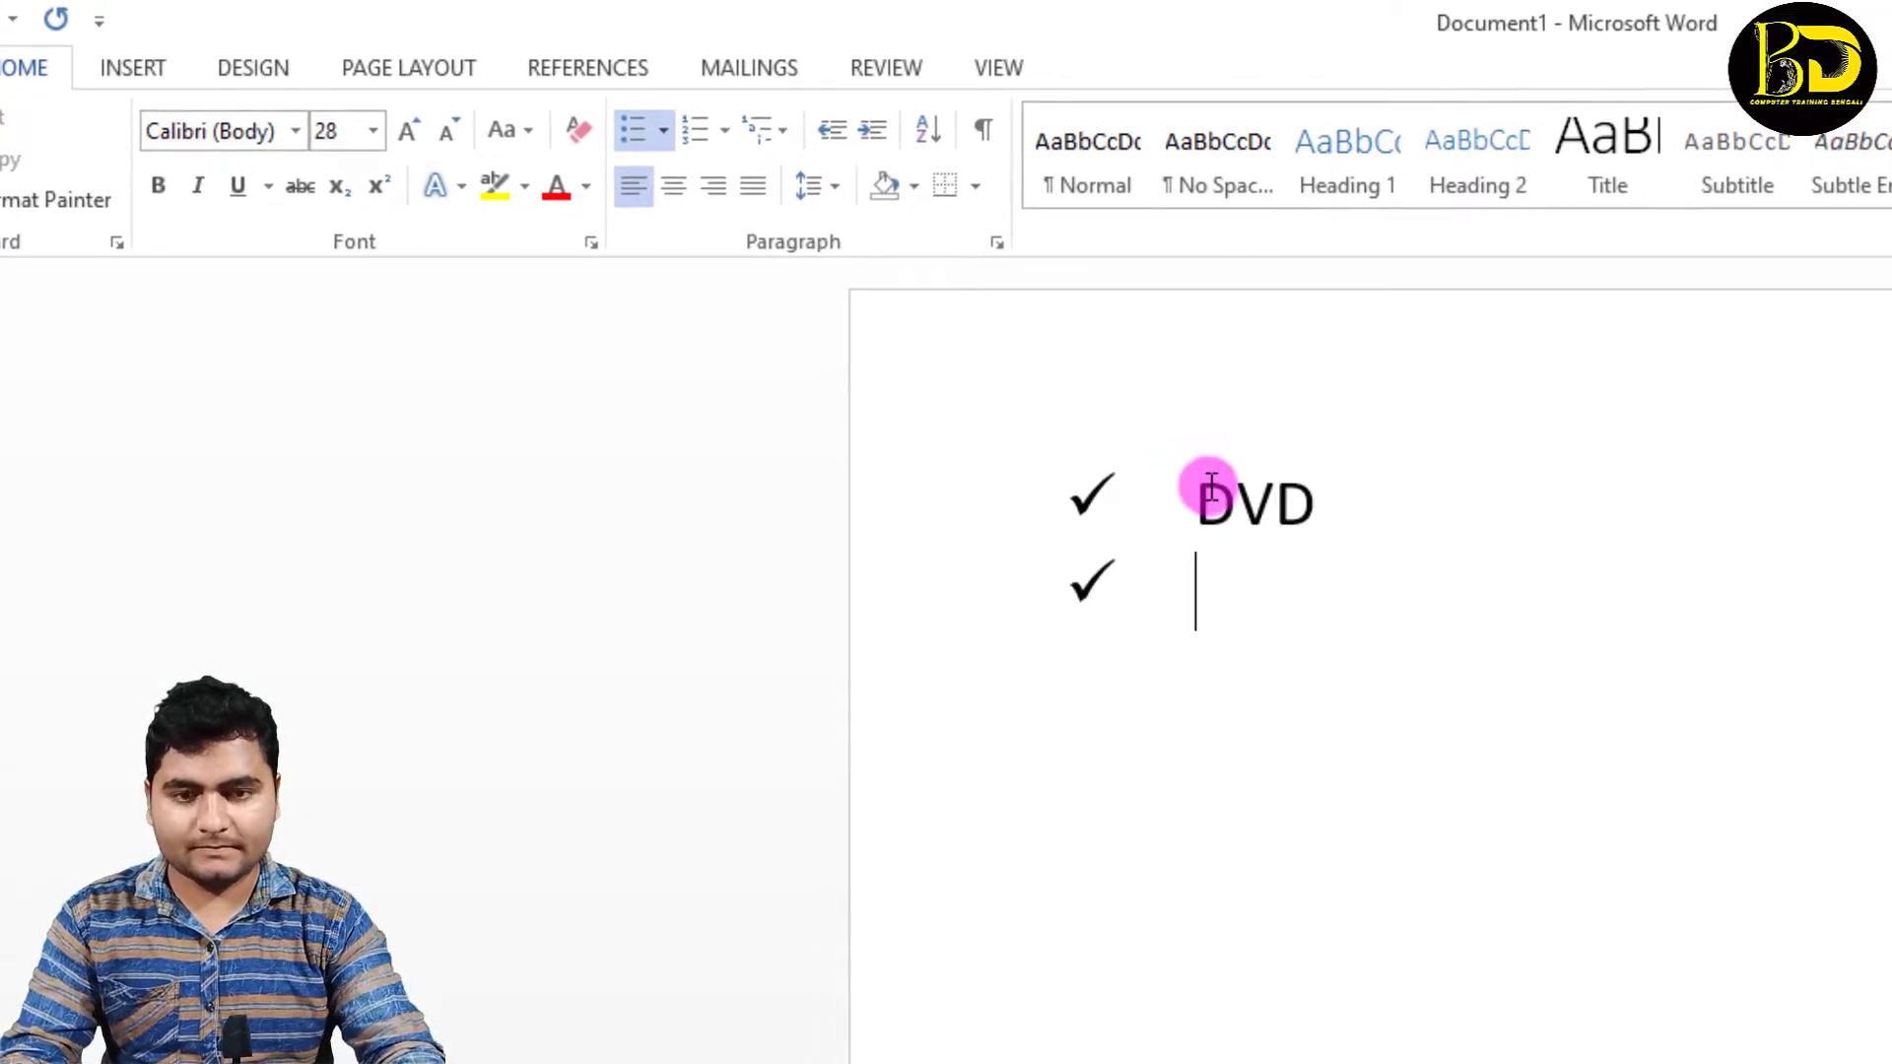
type("CD")
key("Return")
type("CPU")
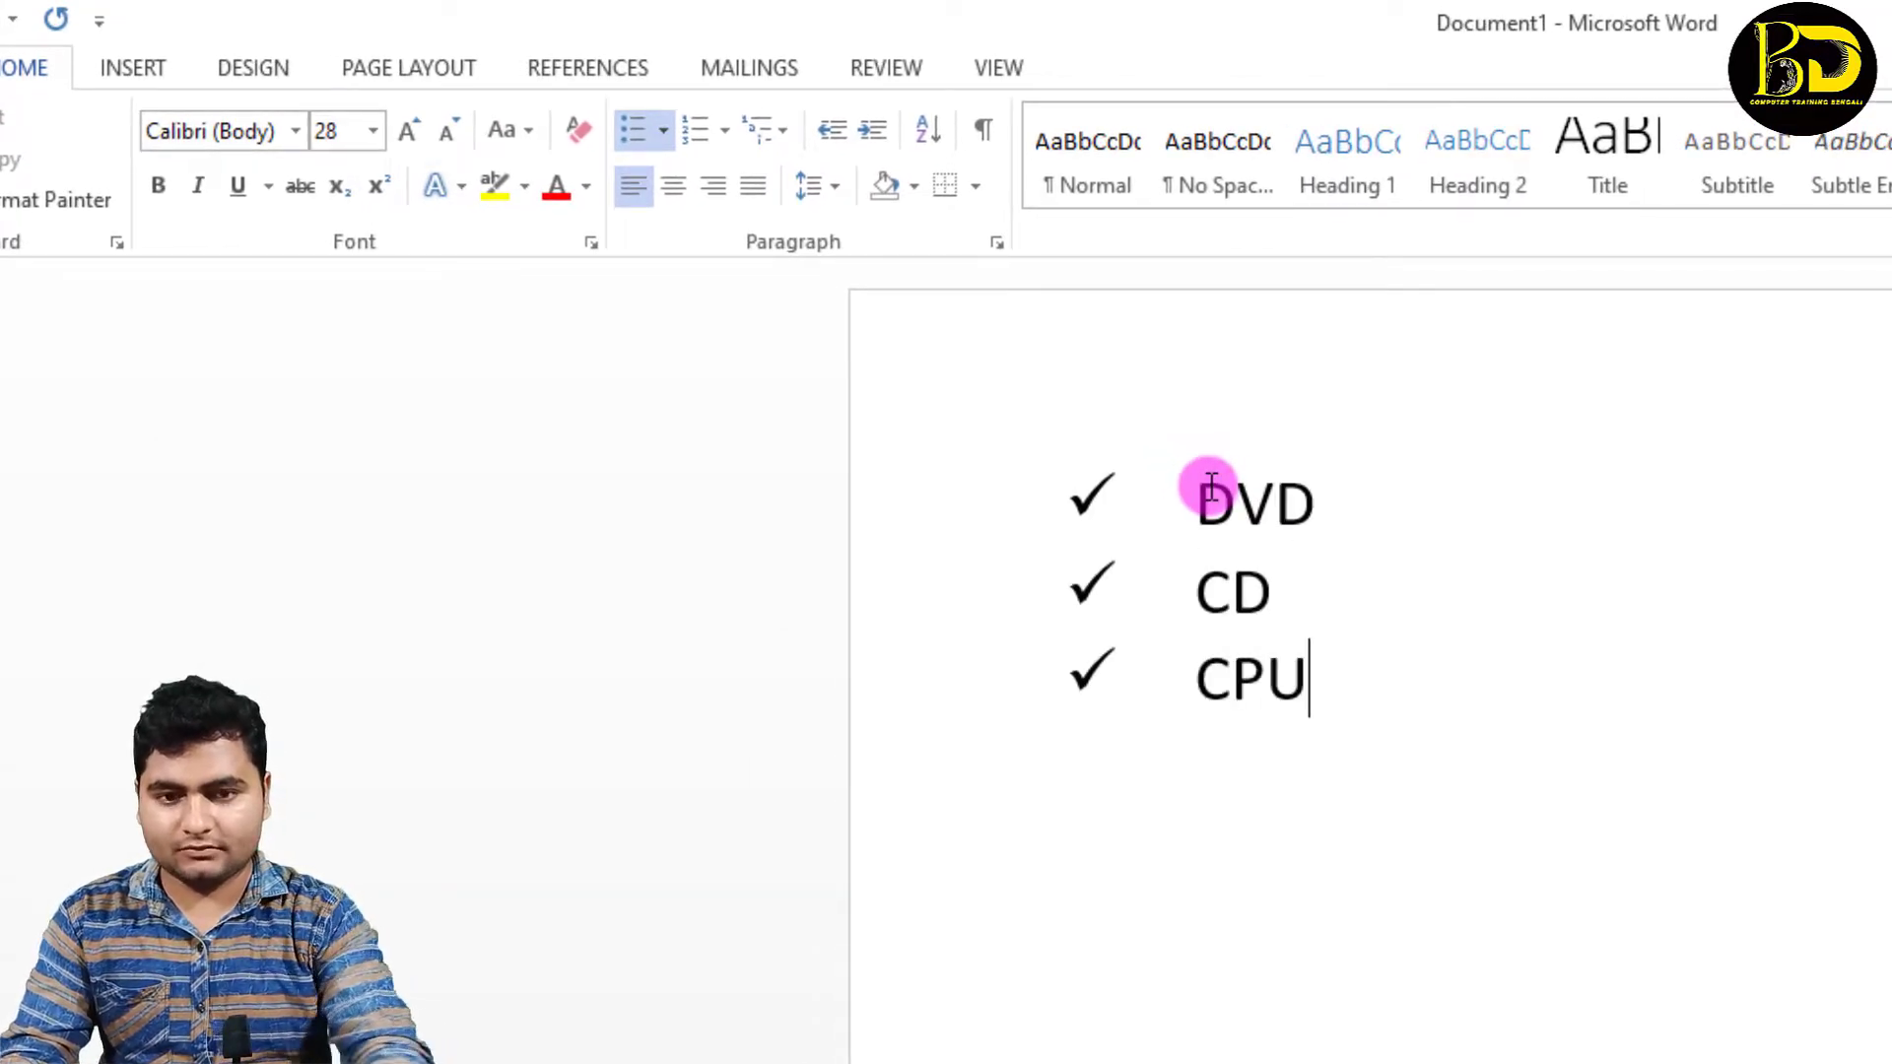
key("Return")
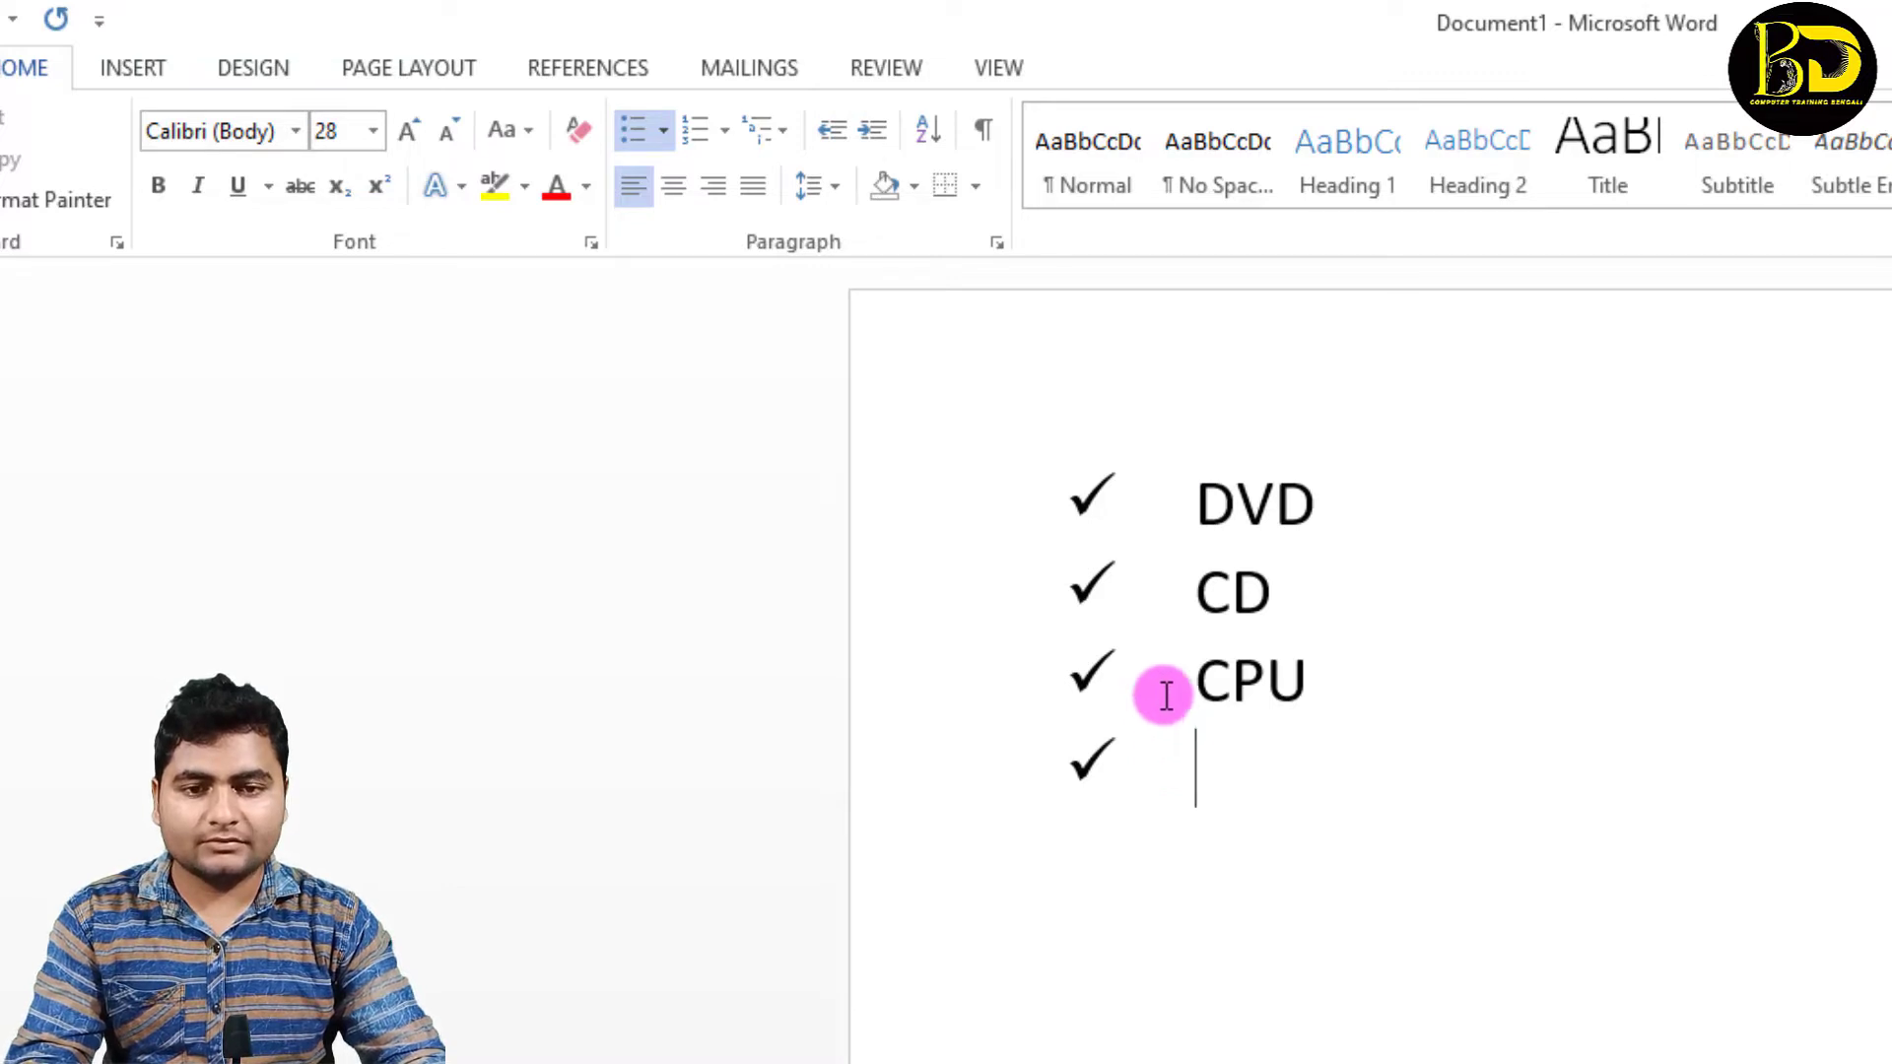
Step: Color all the check-mark bullets of the list standard red, leaving the entry text as it is
left_click(1091, 499)
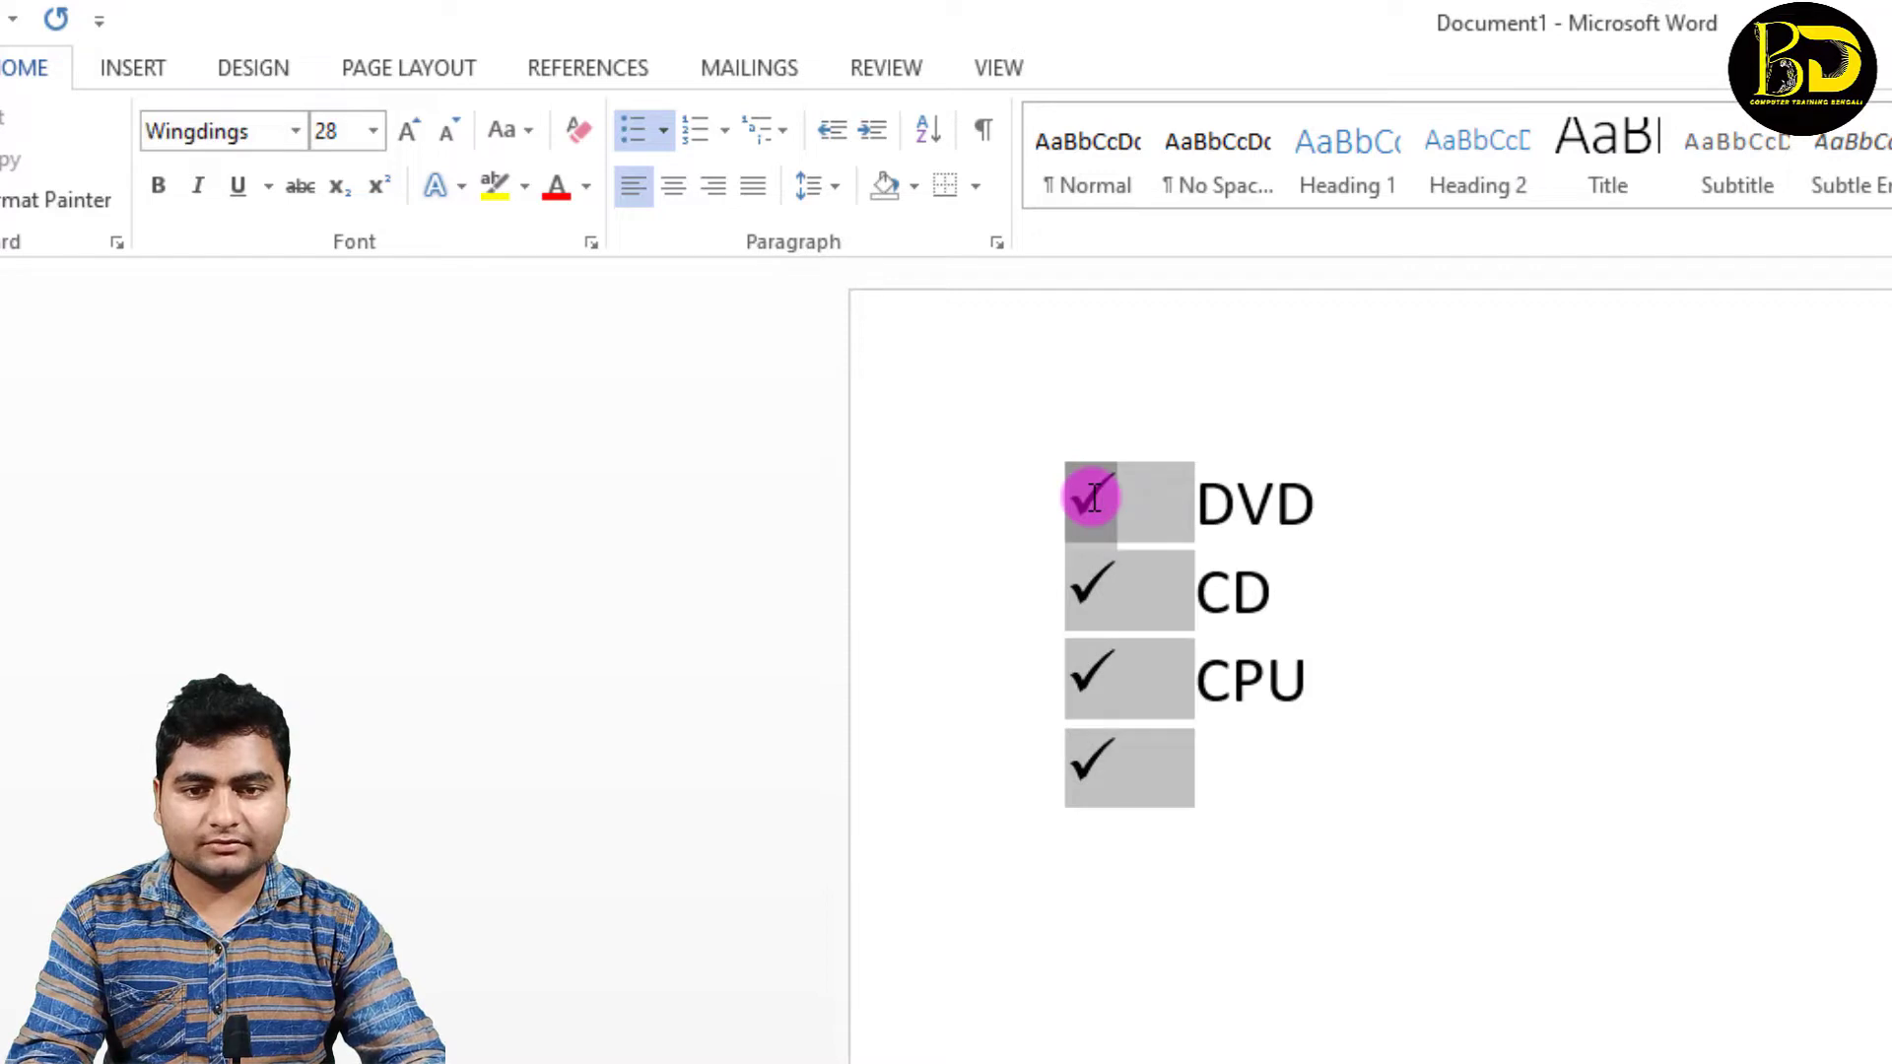
left_click(587, 187)
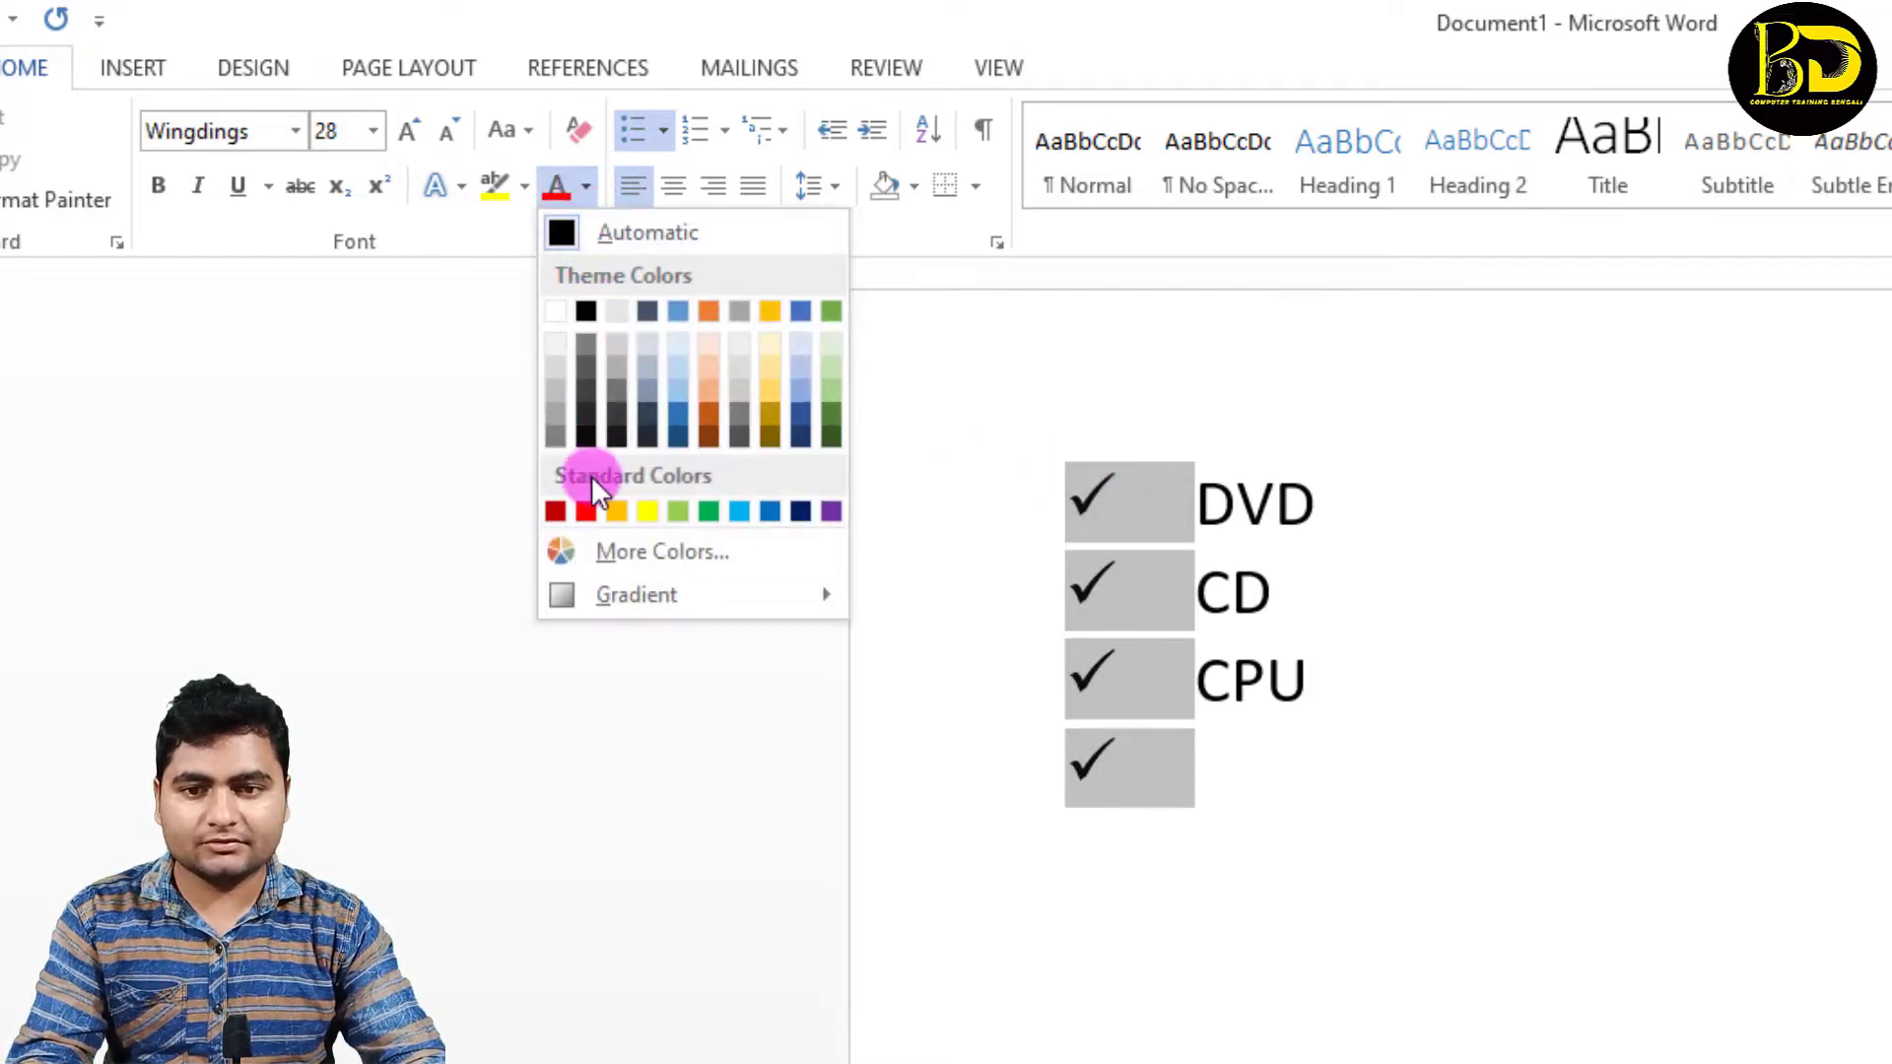
left_click(585, 508)
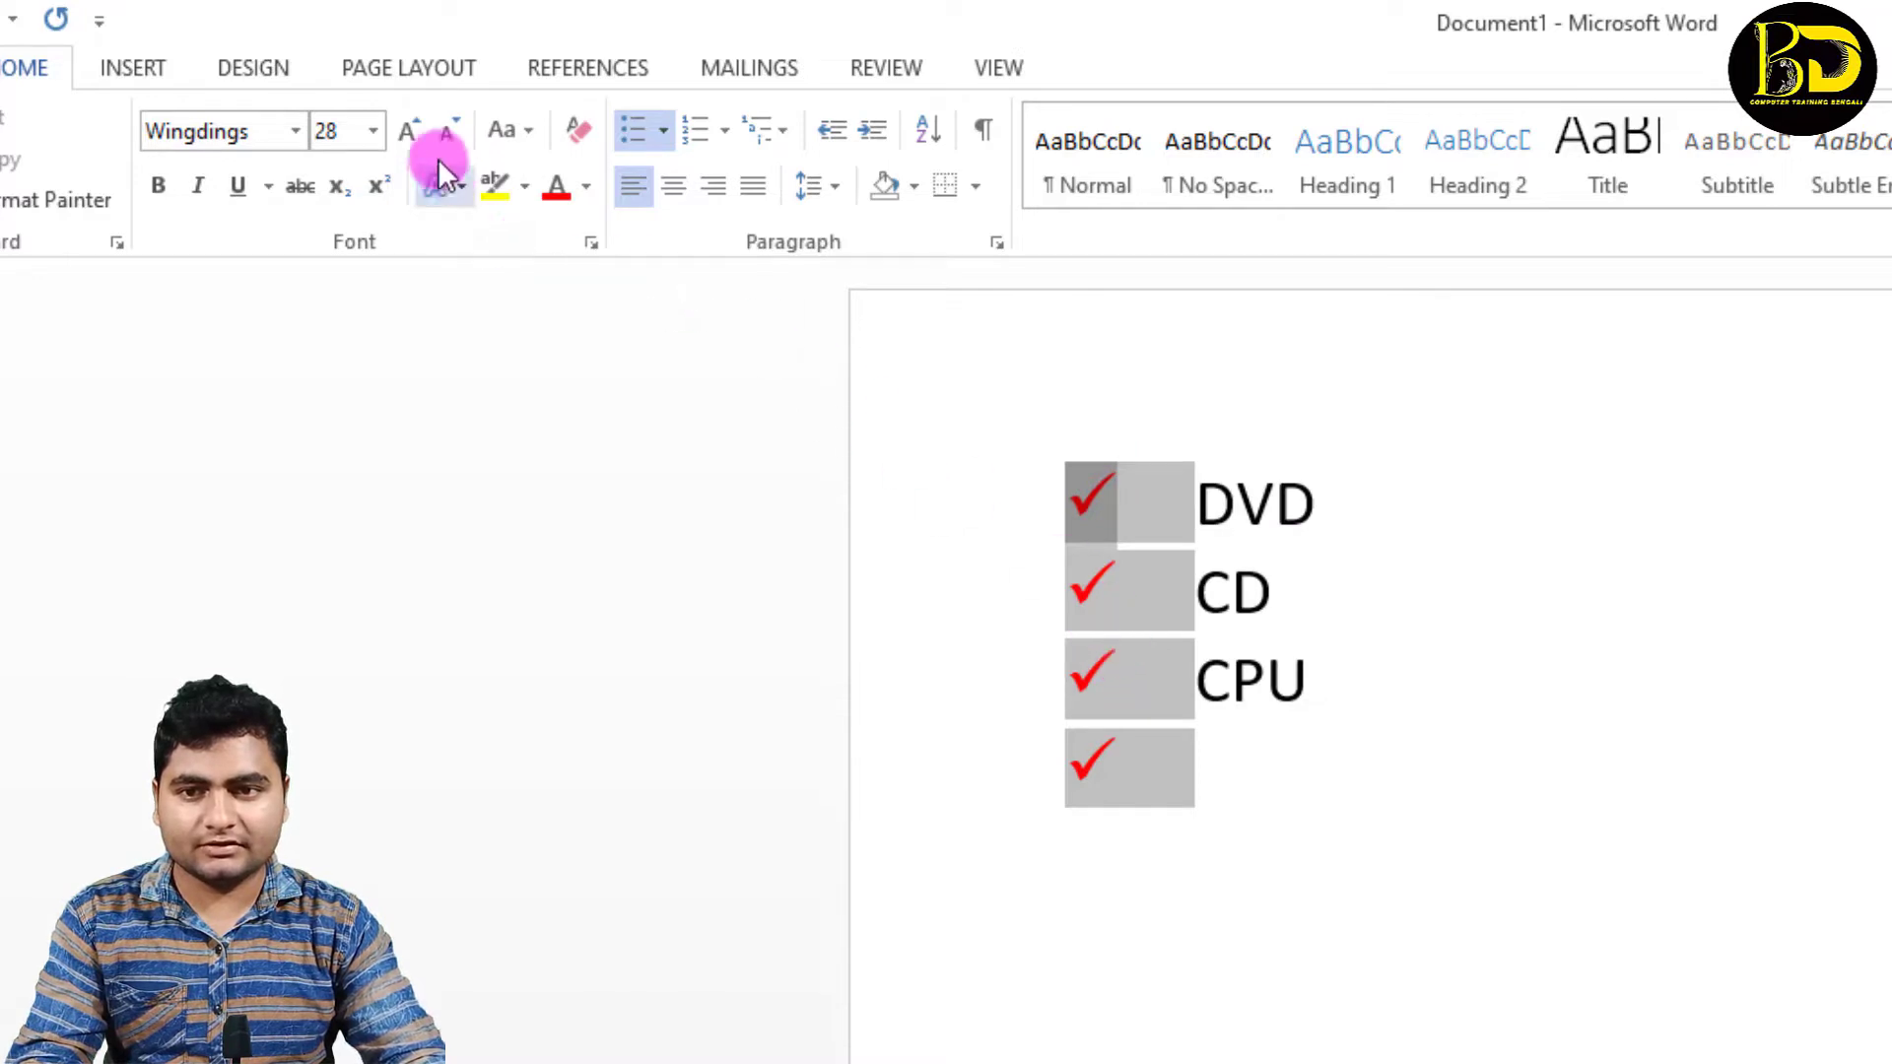
left_click(399, 130)
left_click(437, 125)
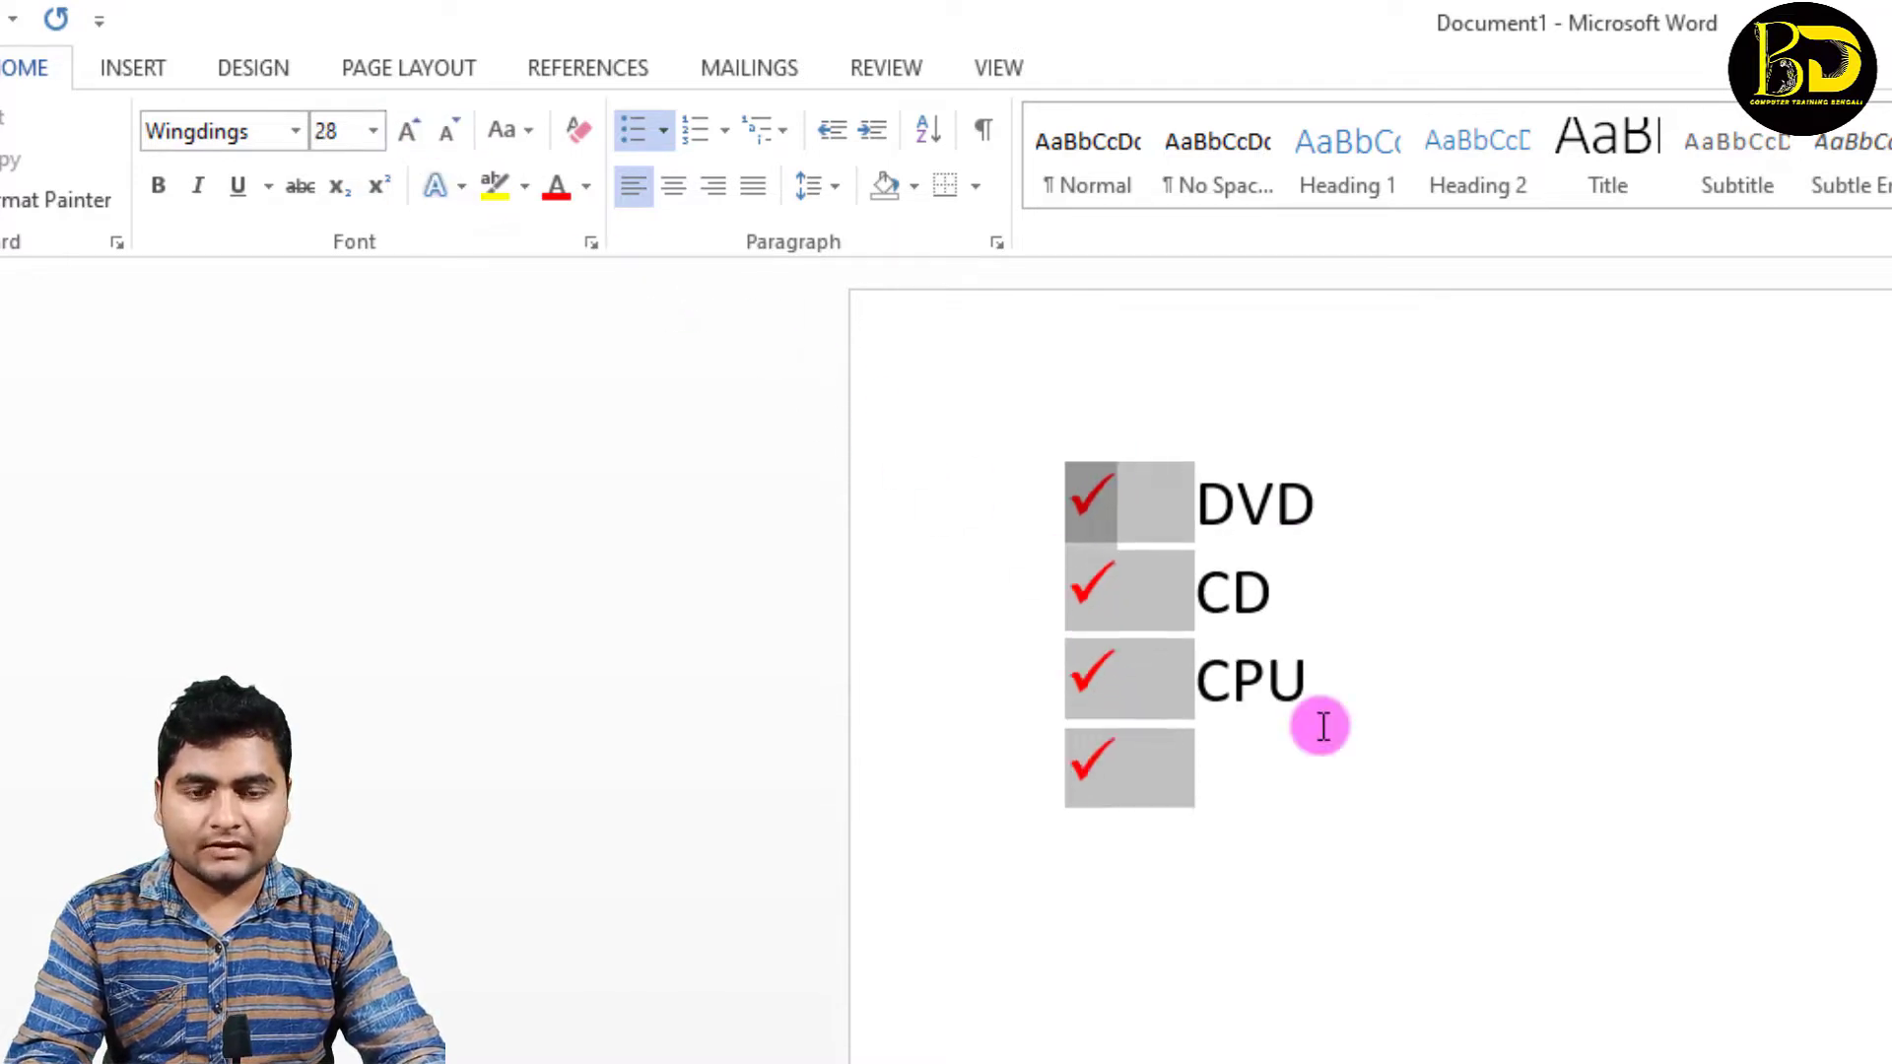
left_click(1207, 501)
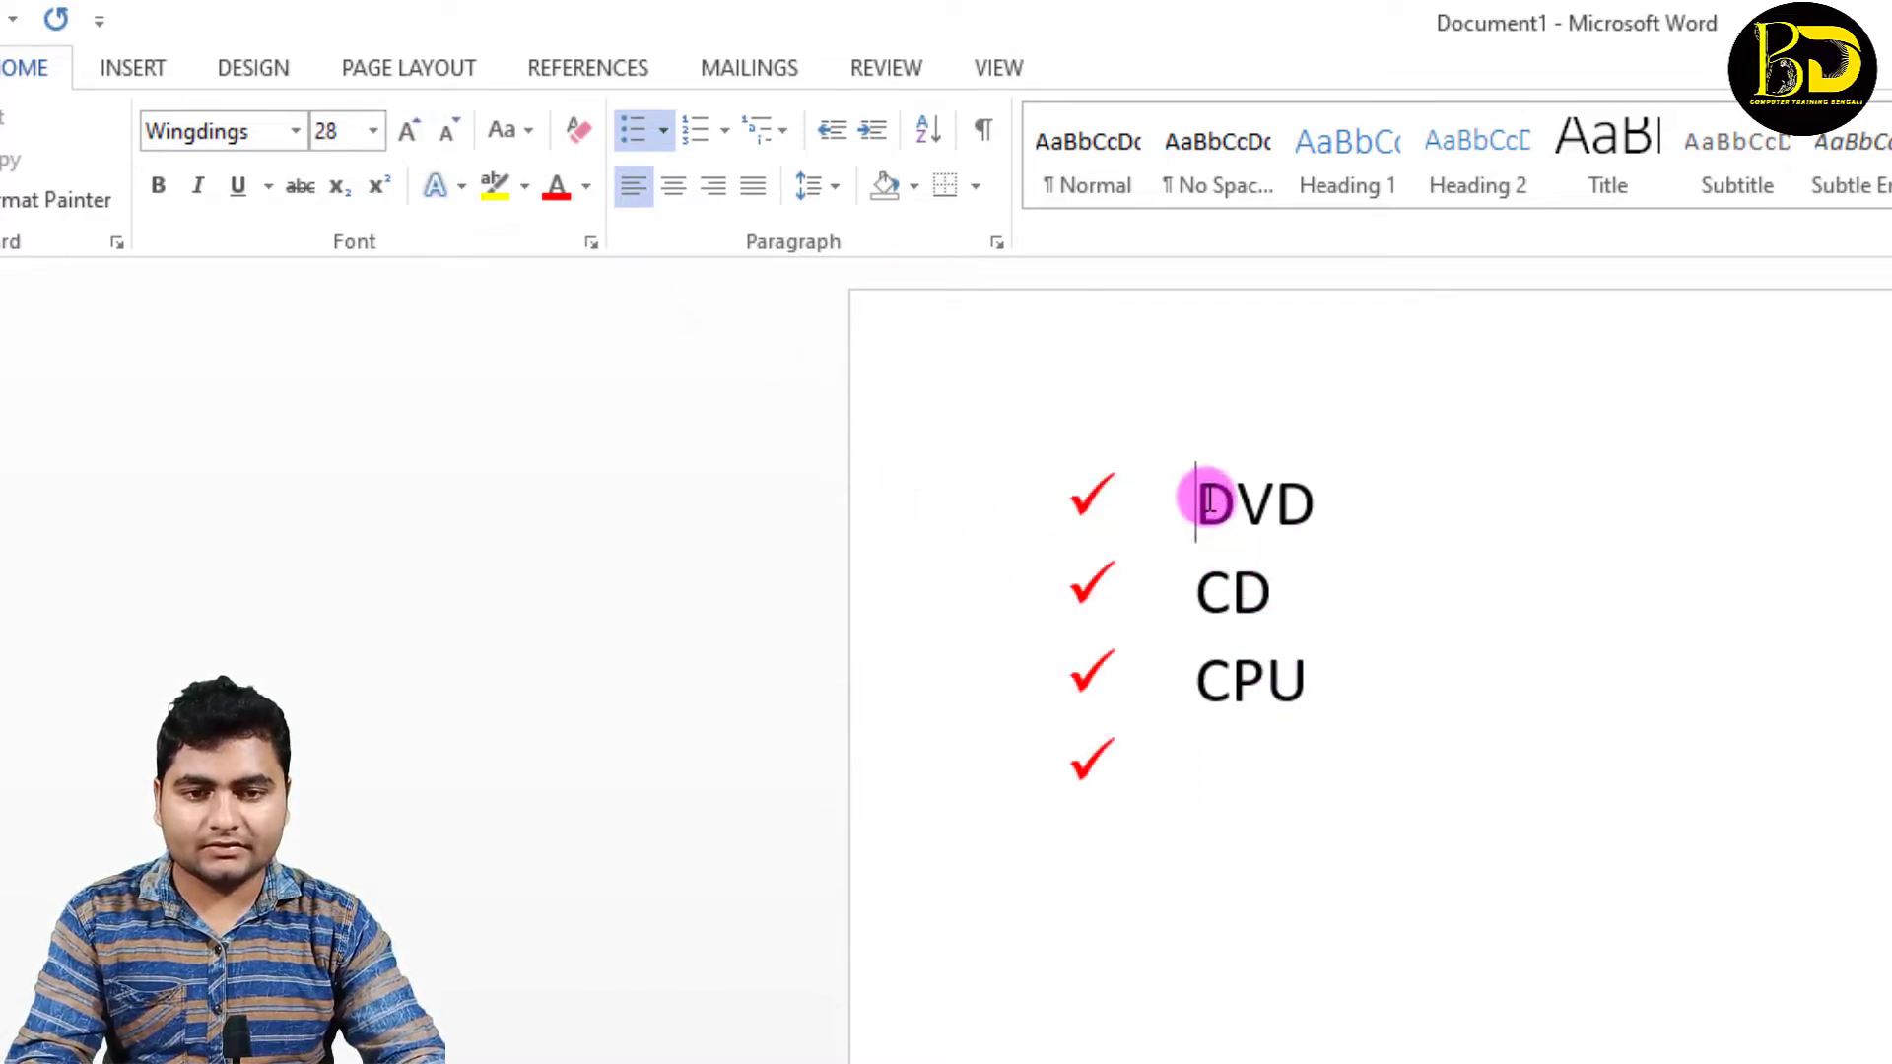
Step: Change all the list's check-mark bullets to the arrowhead bullet style
left_click(1096, 489)
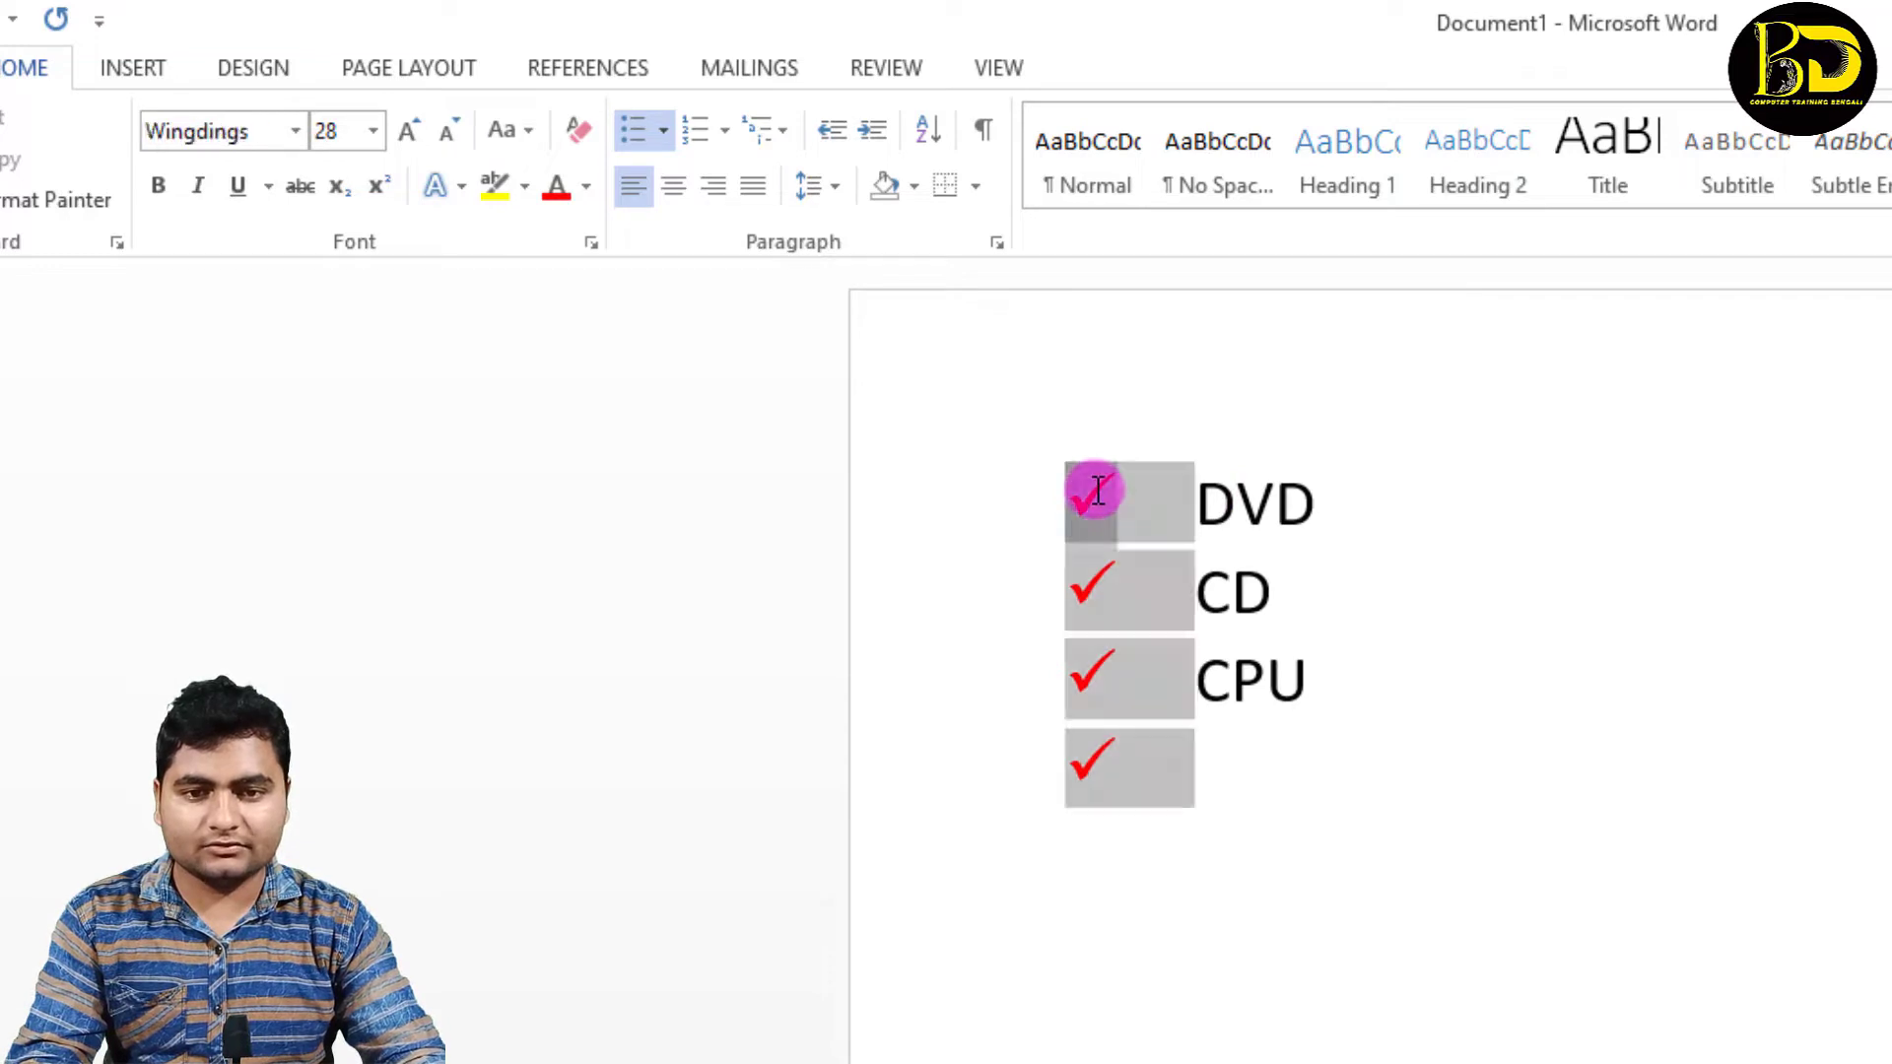
left_click(667, 127)
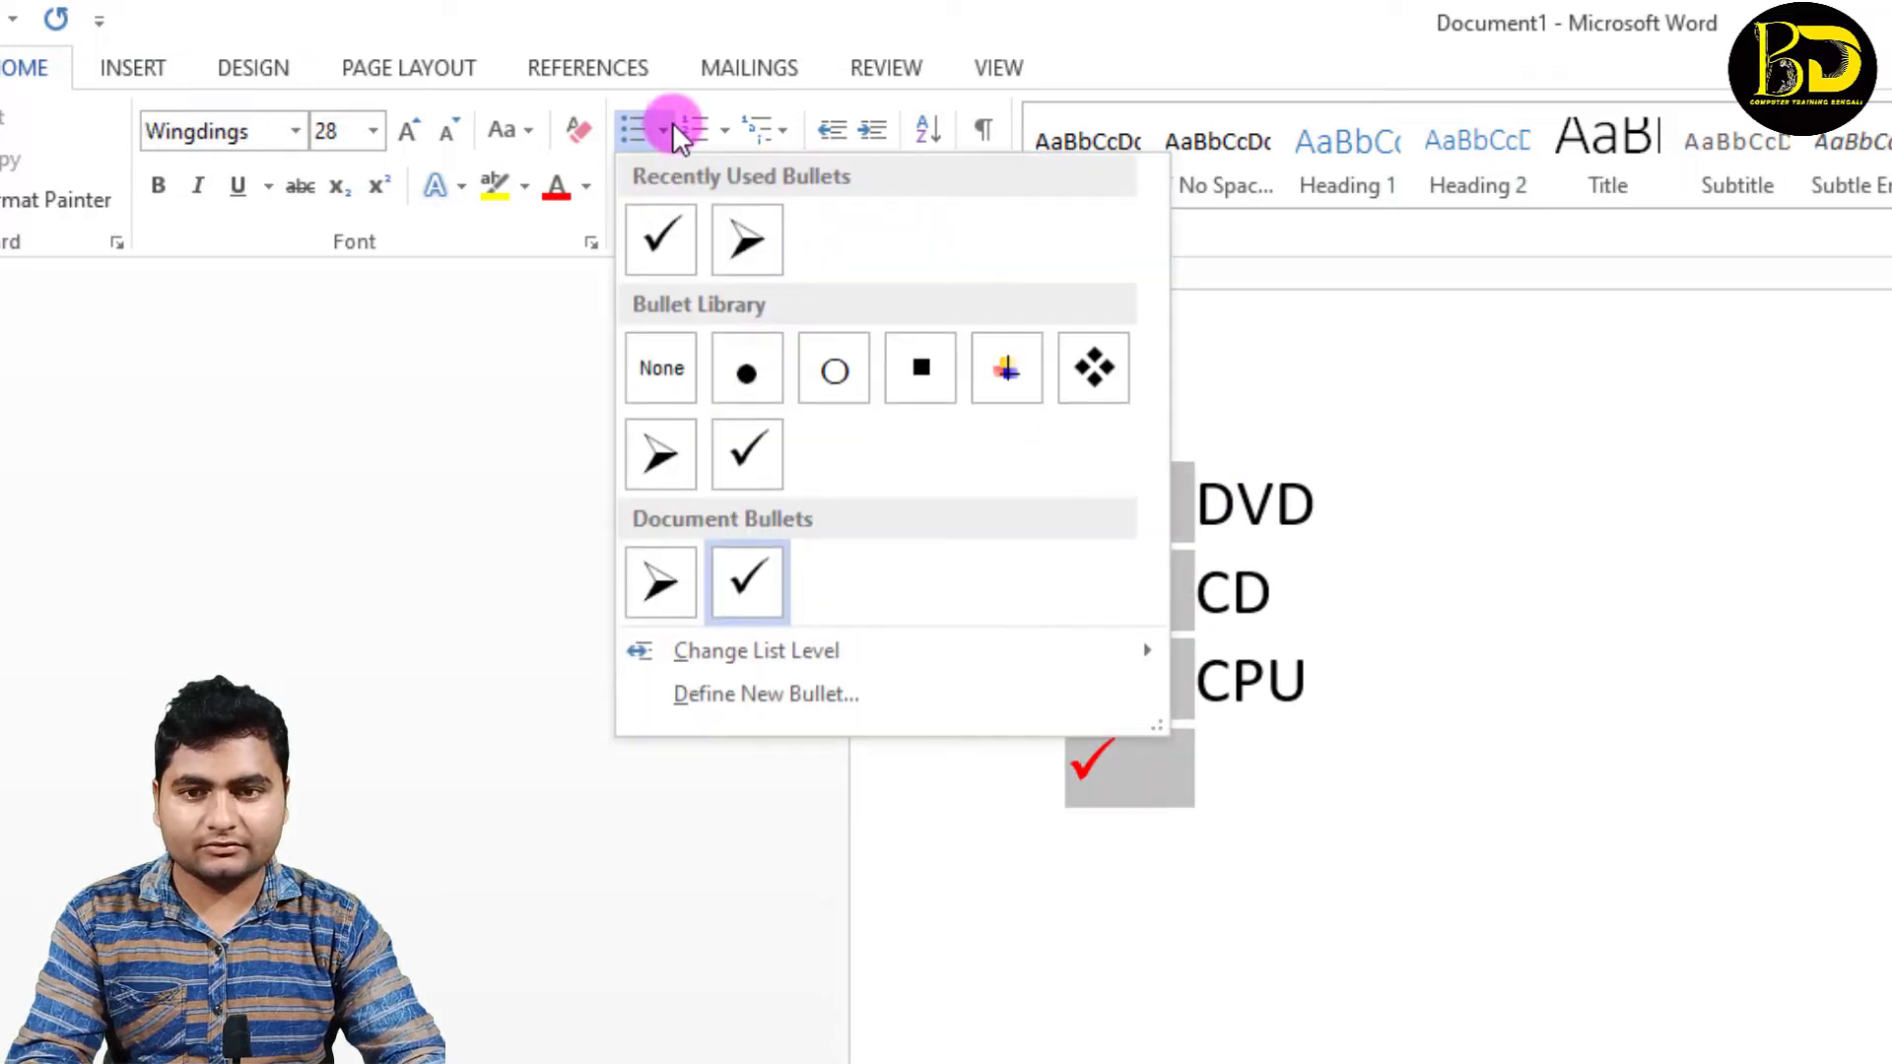
left_click(765, 233)
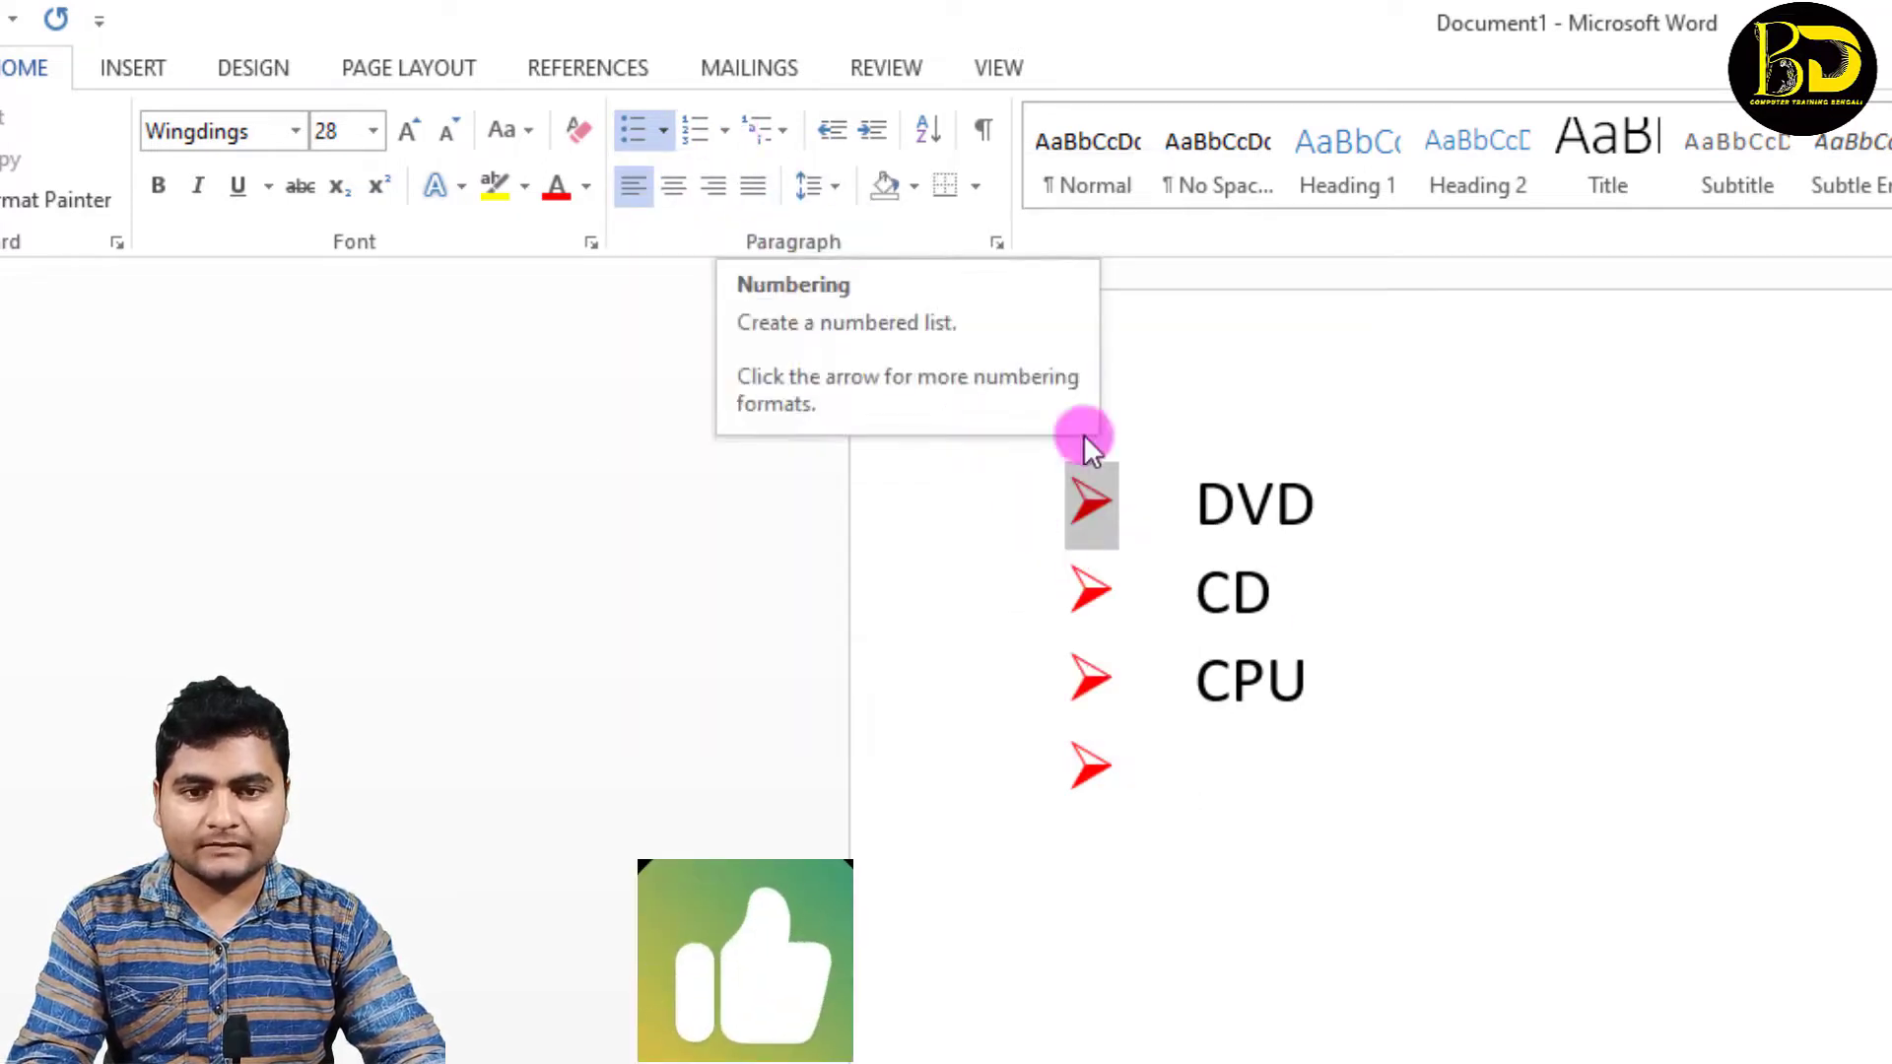
Step: Convert the DVD, CD and CPU entries to a numbered list in the 1), 2), 3) format
left_click(1318, 680)
left_click_drag(1318, 702, 1183, 459)
left_click(722, 131)
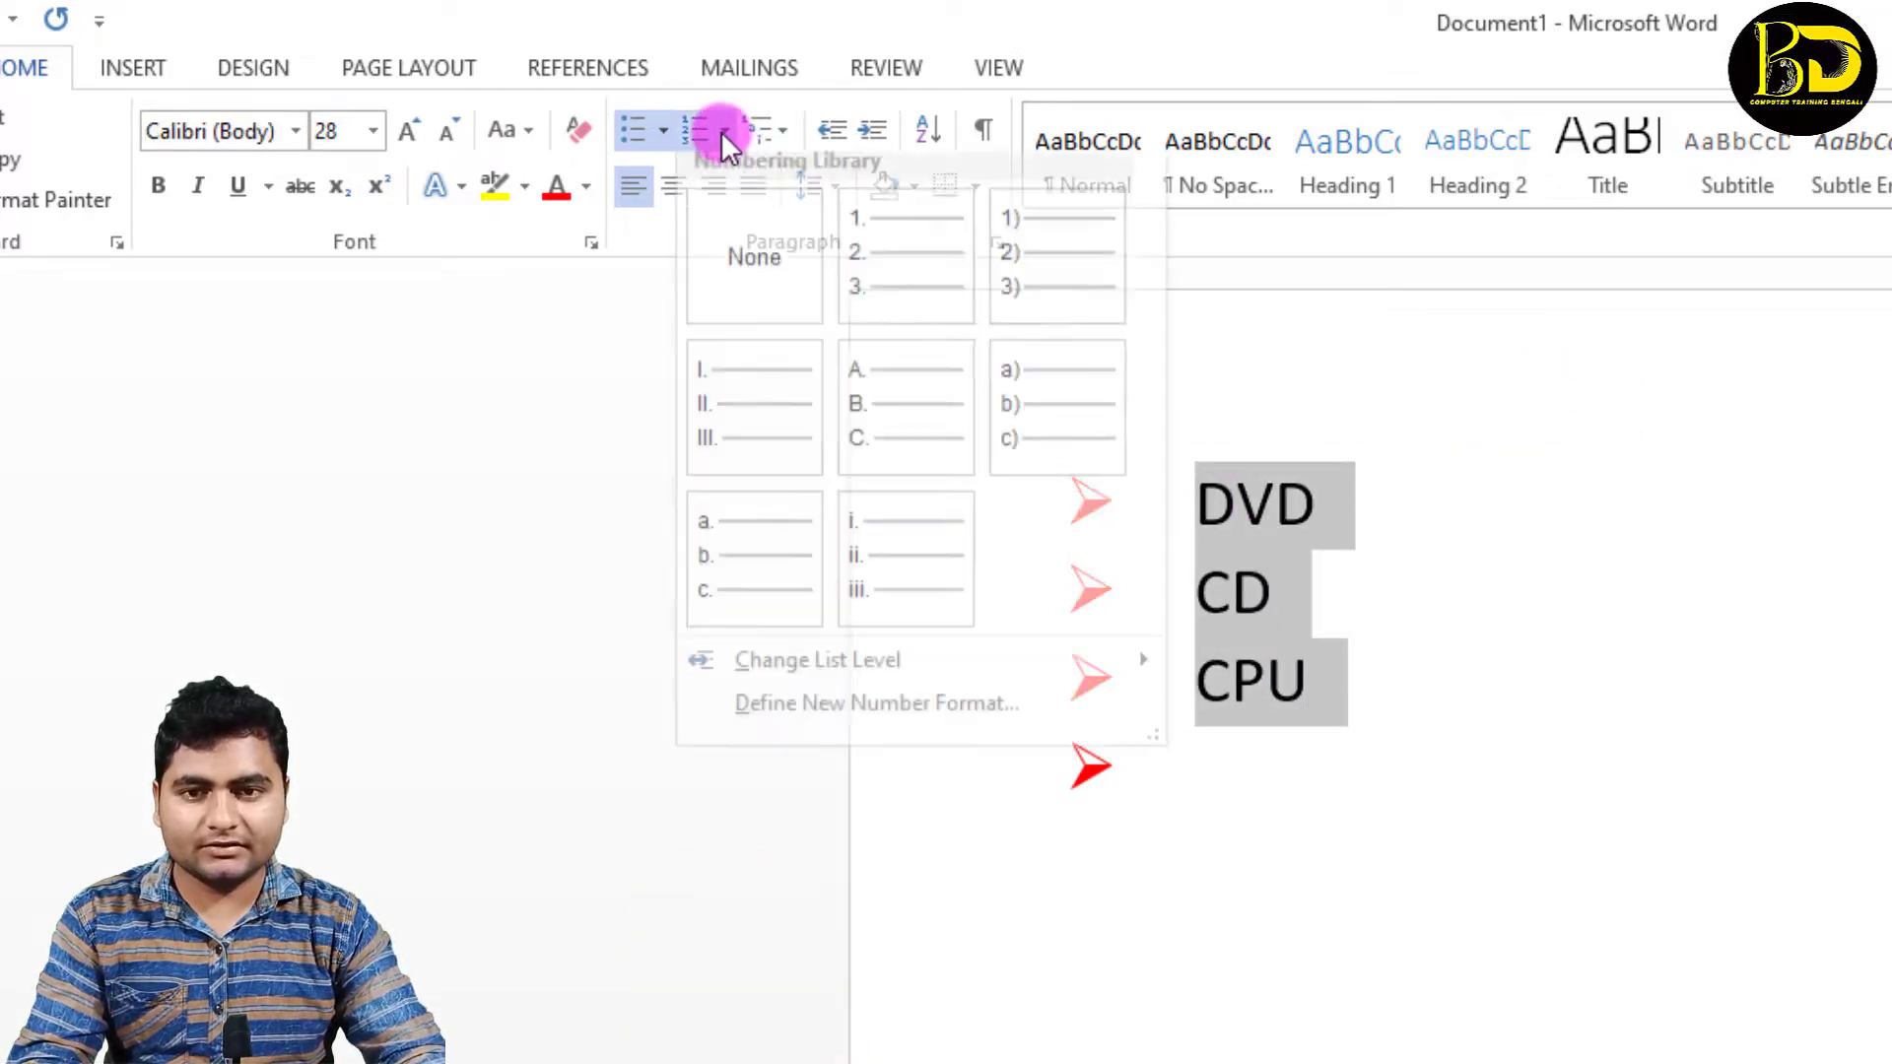
left_click(1019, 270)
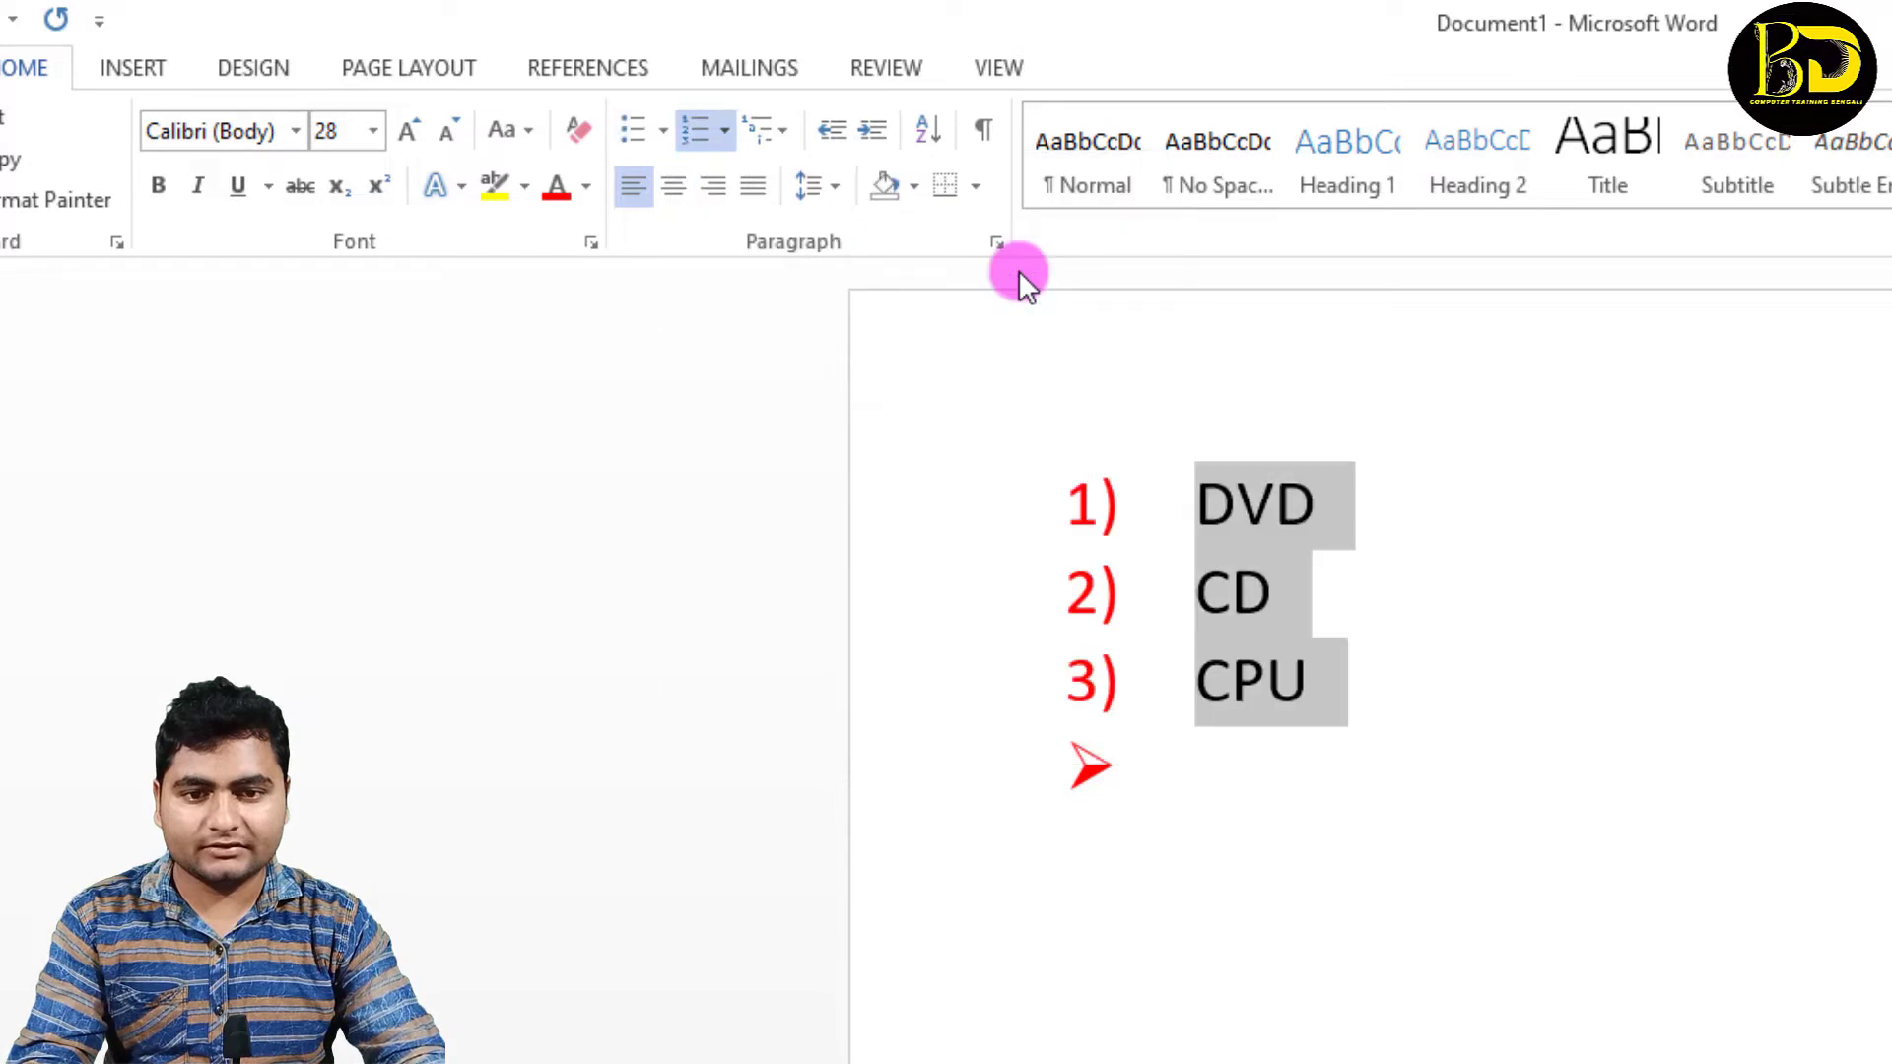
Step: Delete the entire list from the document
left_click(1345, 670)
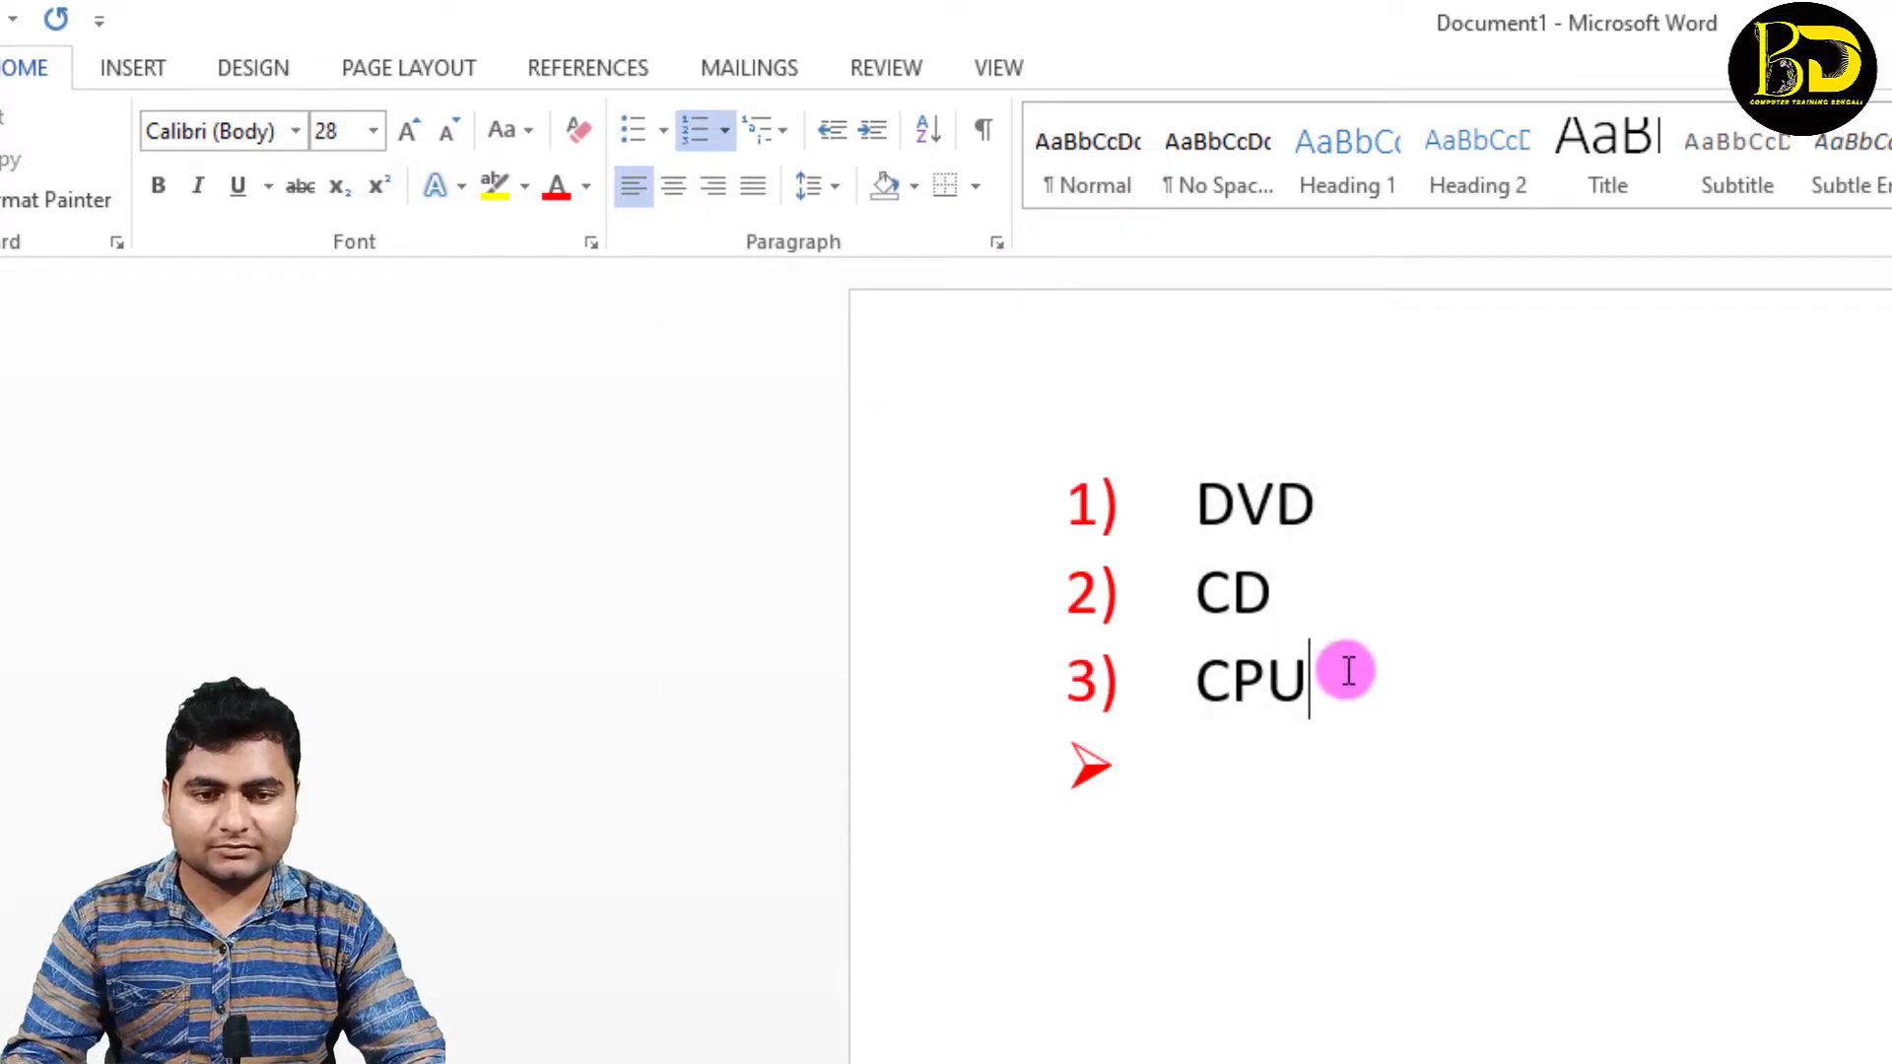
key("ctrl+a")
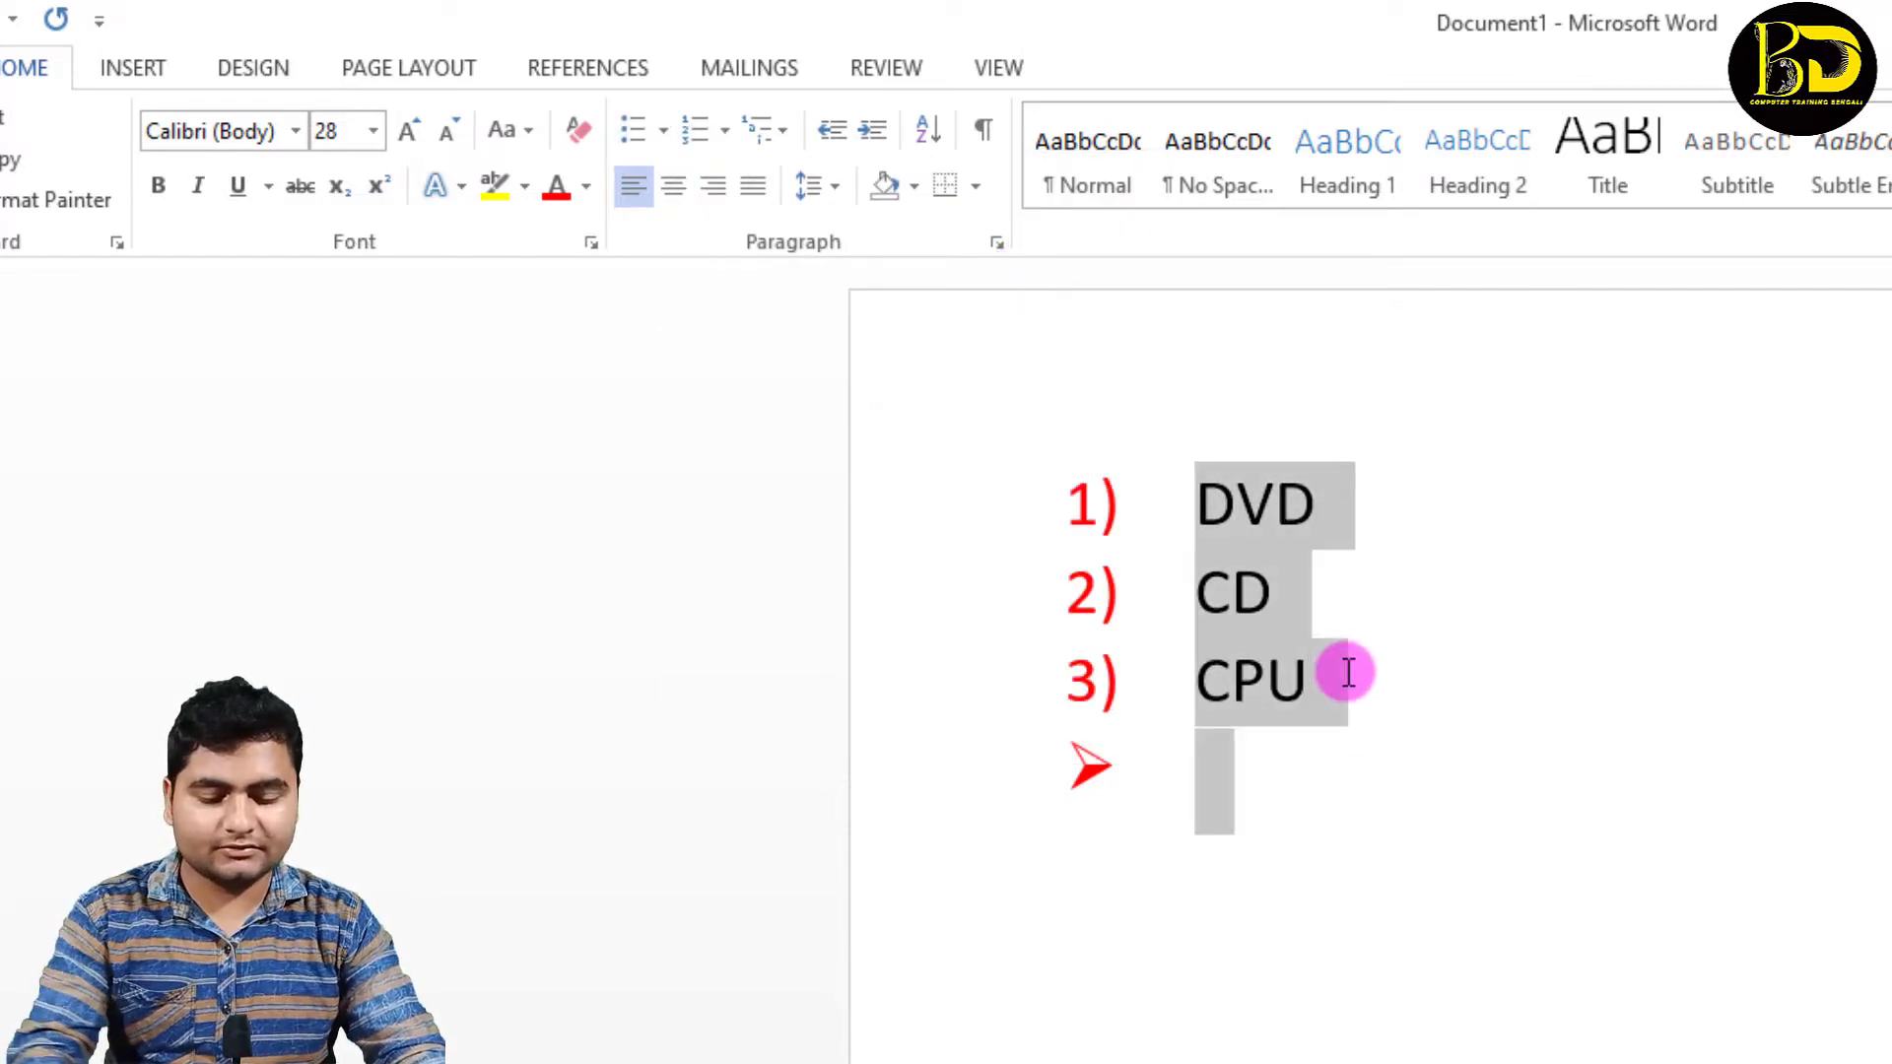
key("Delete")
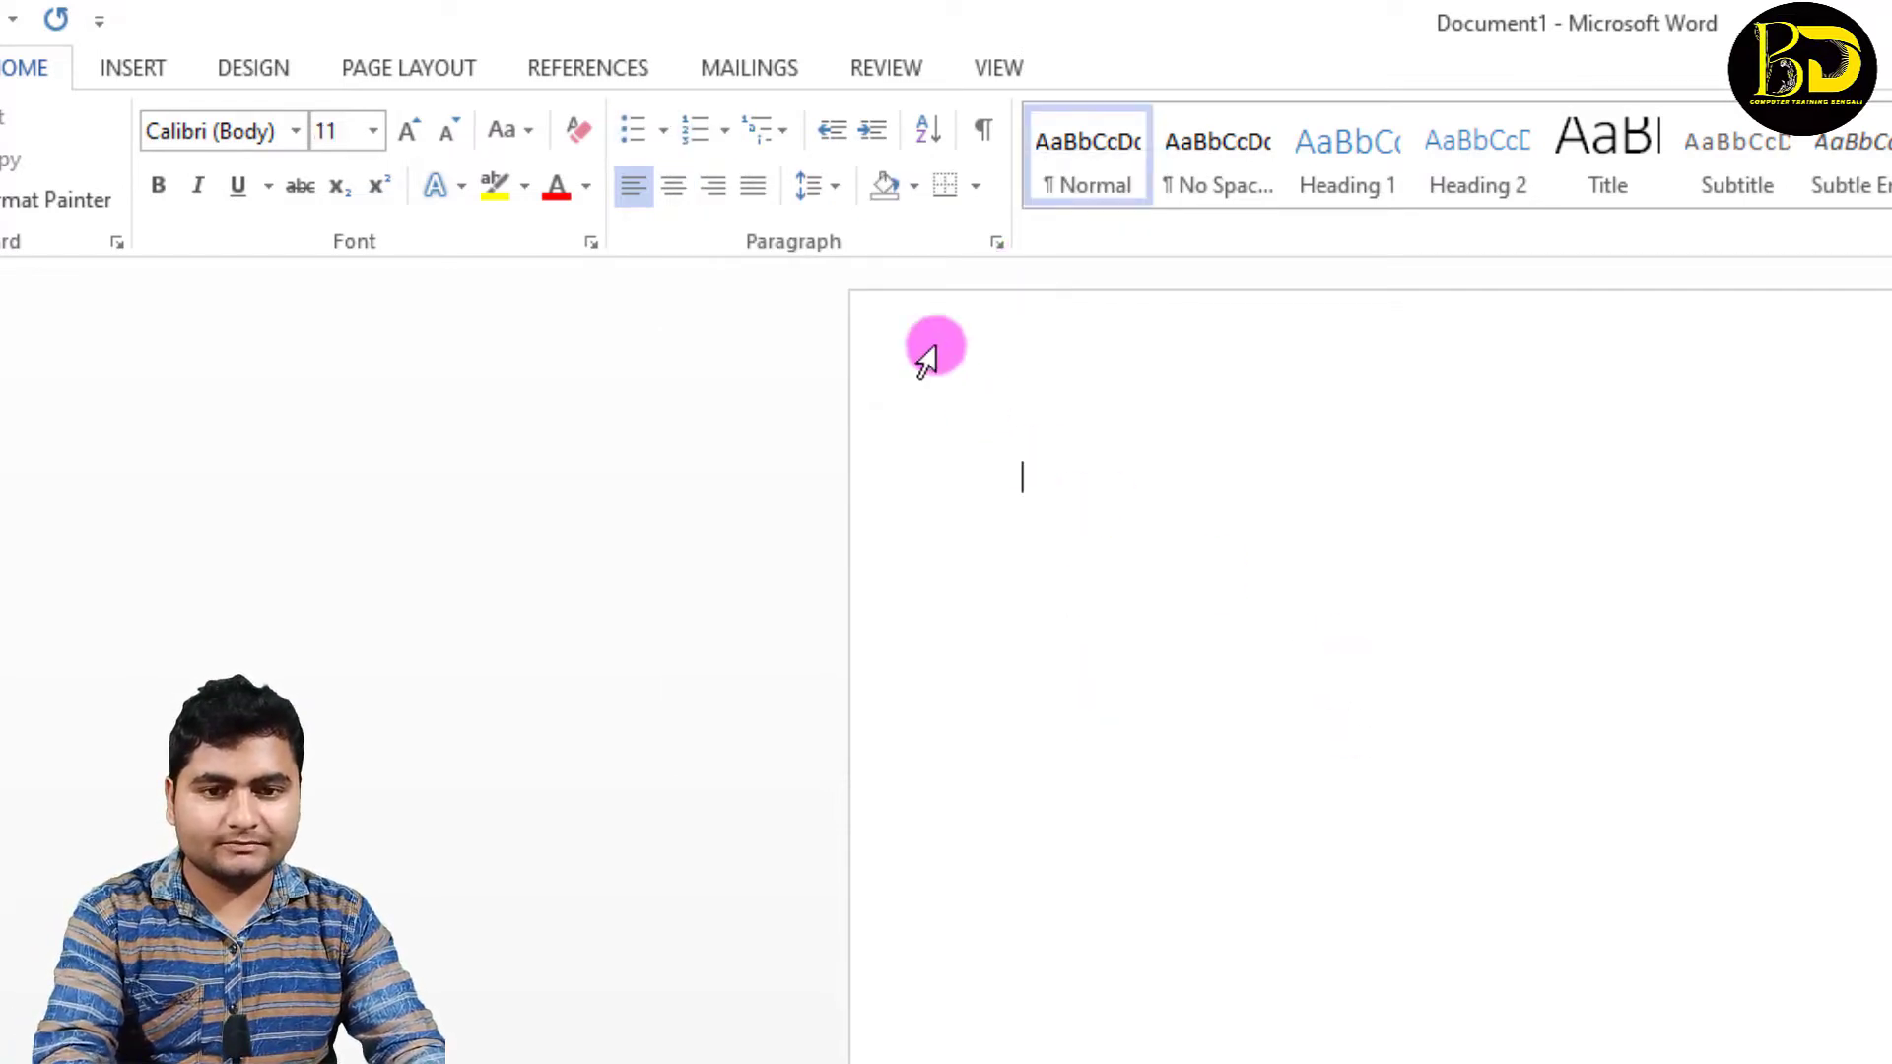
Step: Create a numbered list in the 1), 2), 3) format at font size 24 with the entries DVD, FD and DDF
left_click(725, 134)
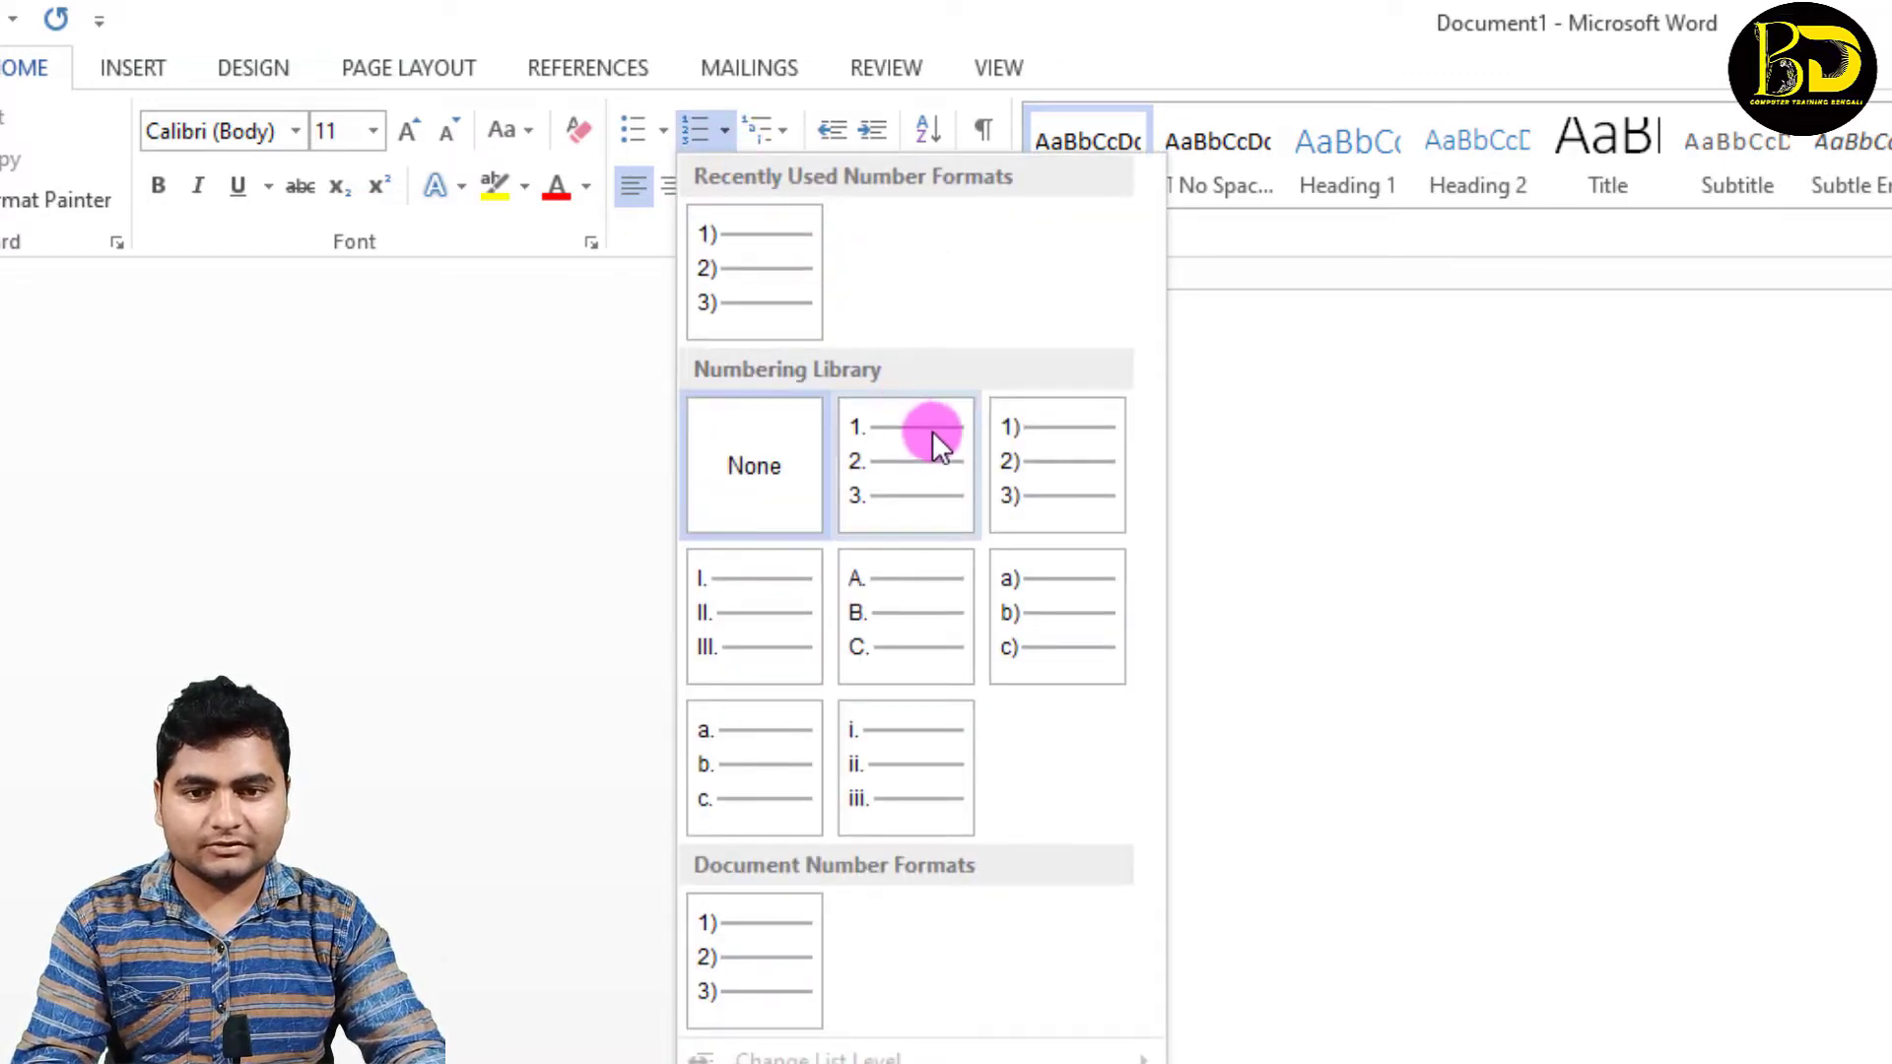
left_click(1027, 459)
type("DV")
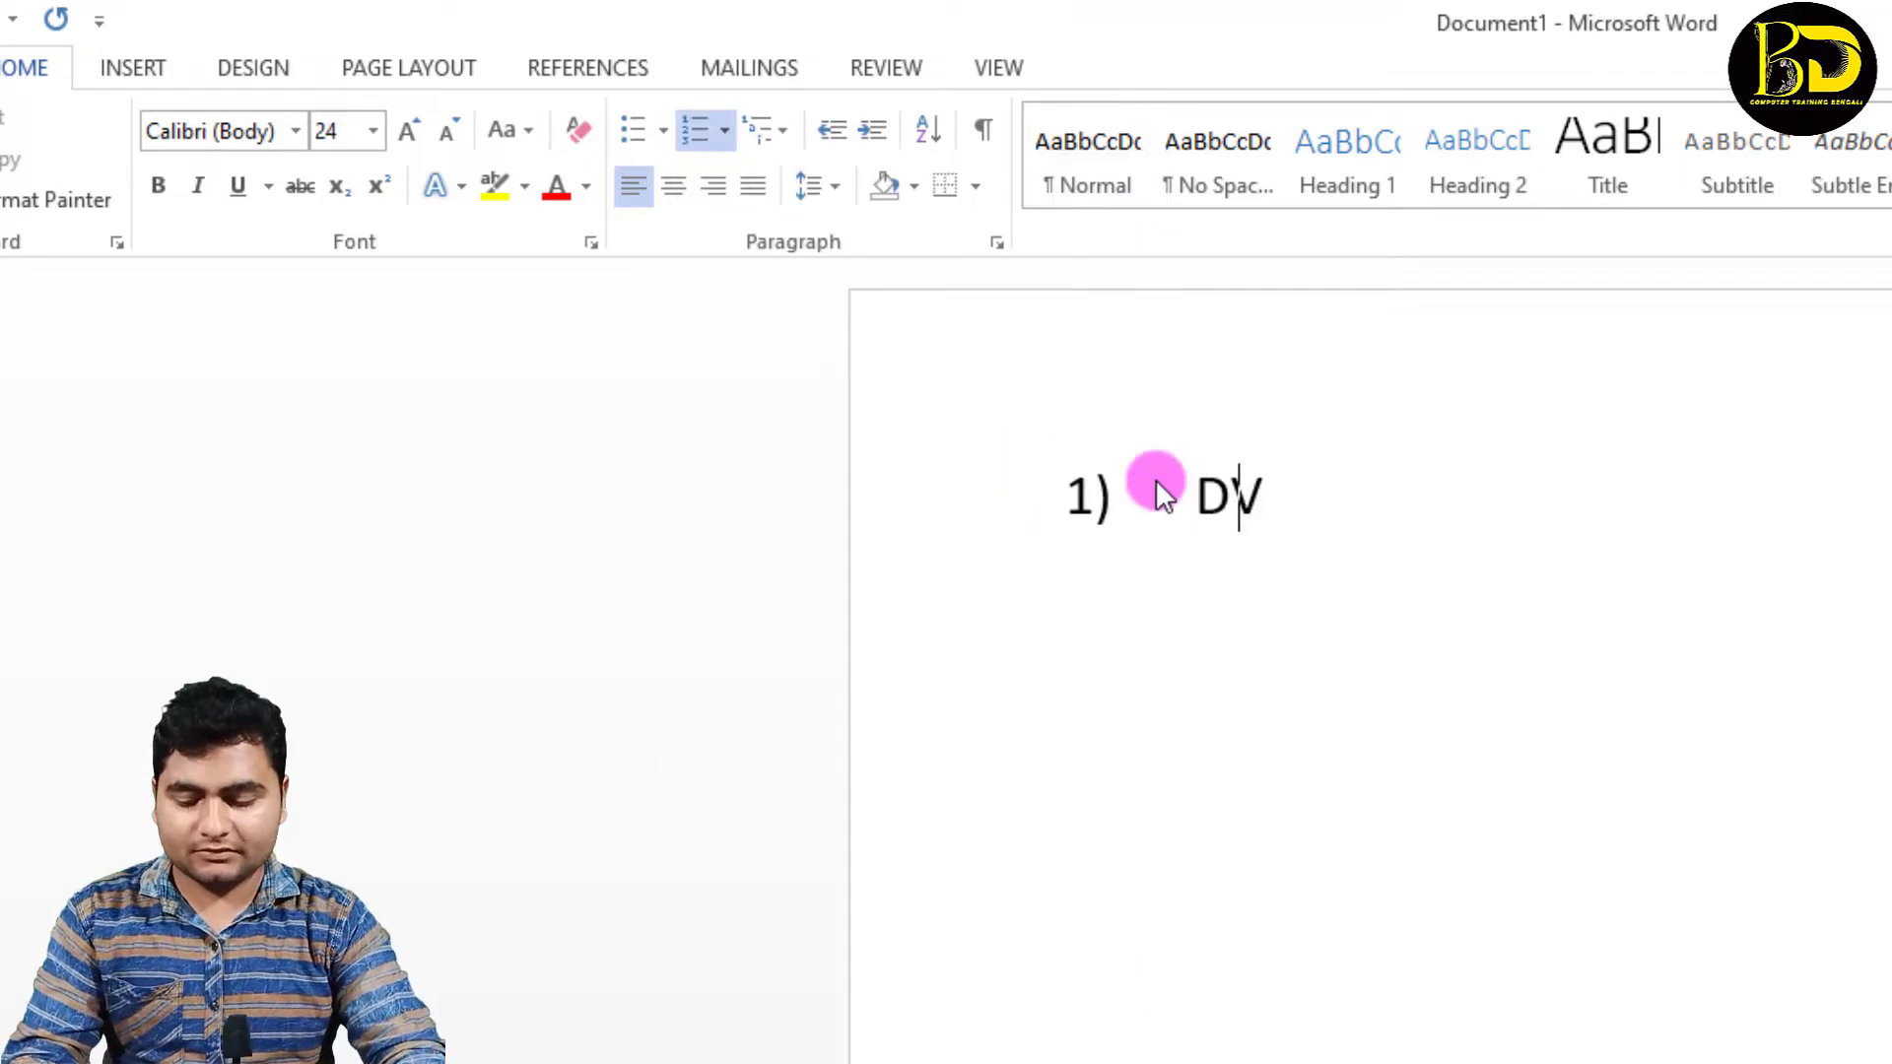
type("D")
key("Return")
type("FD")
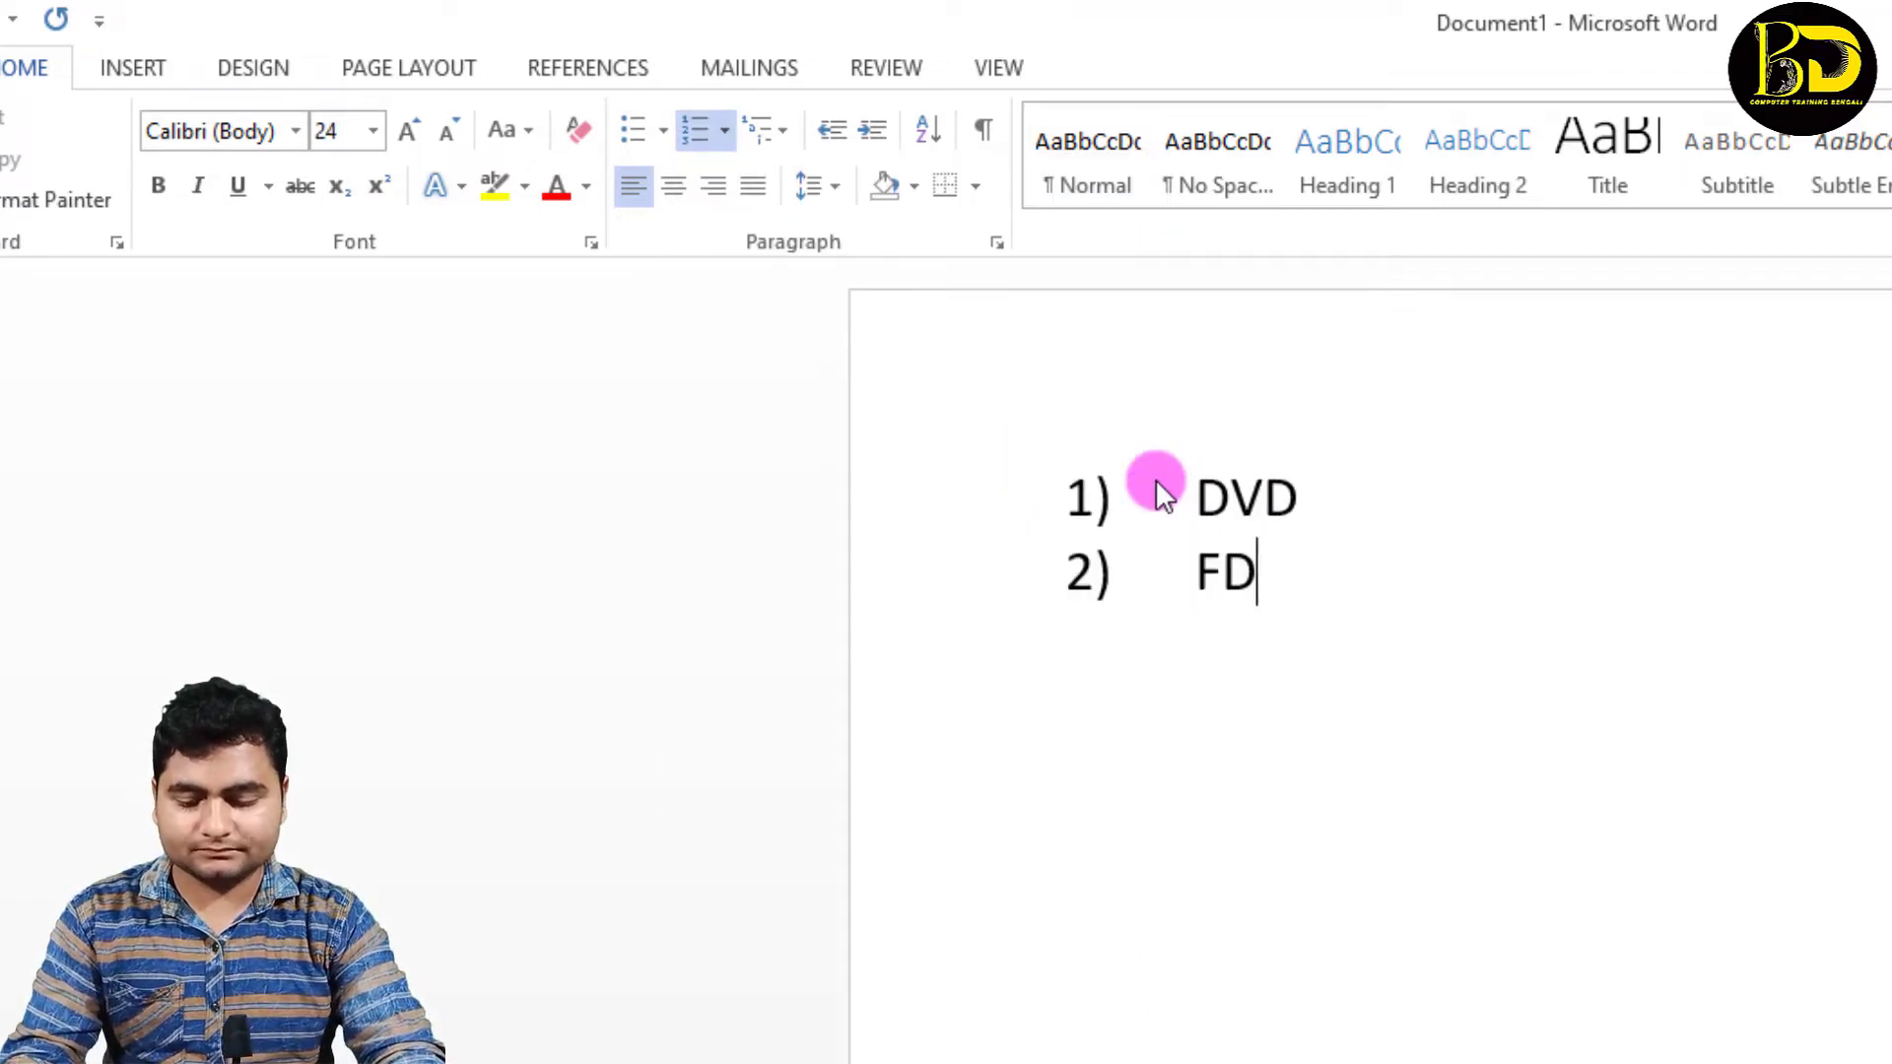
key("Return")
type("D")
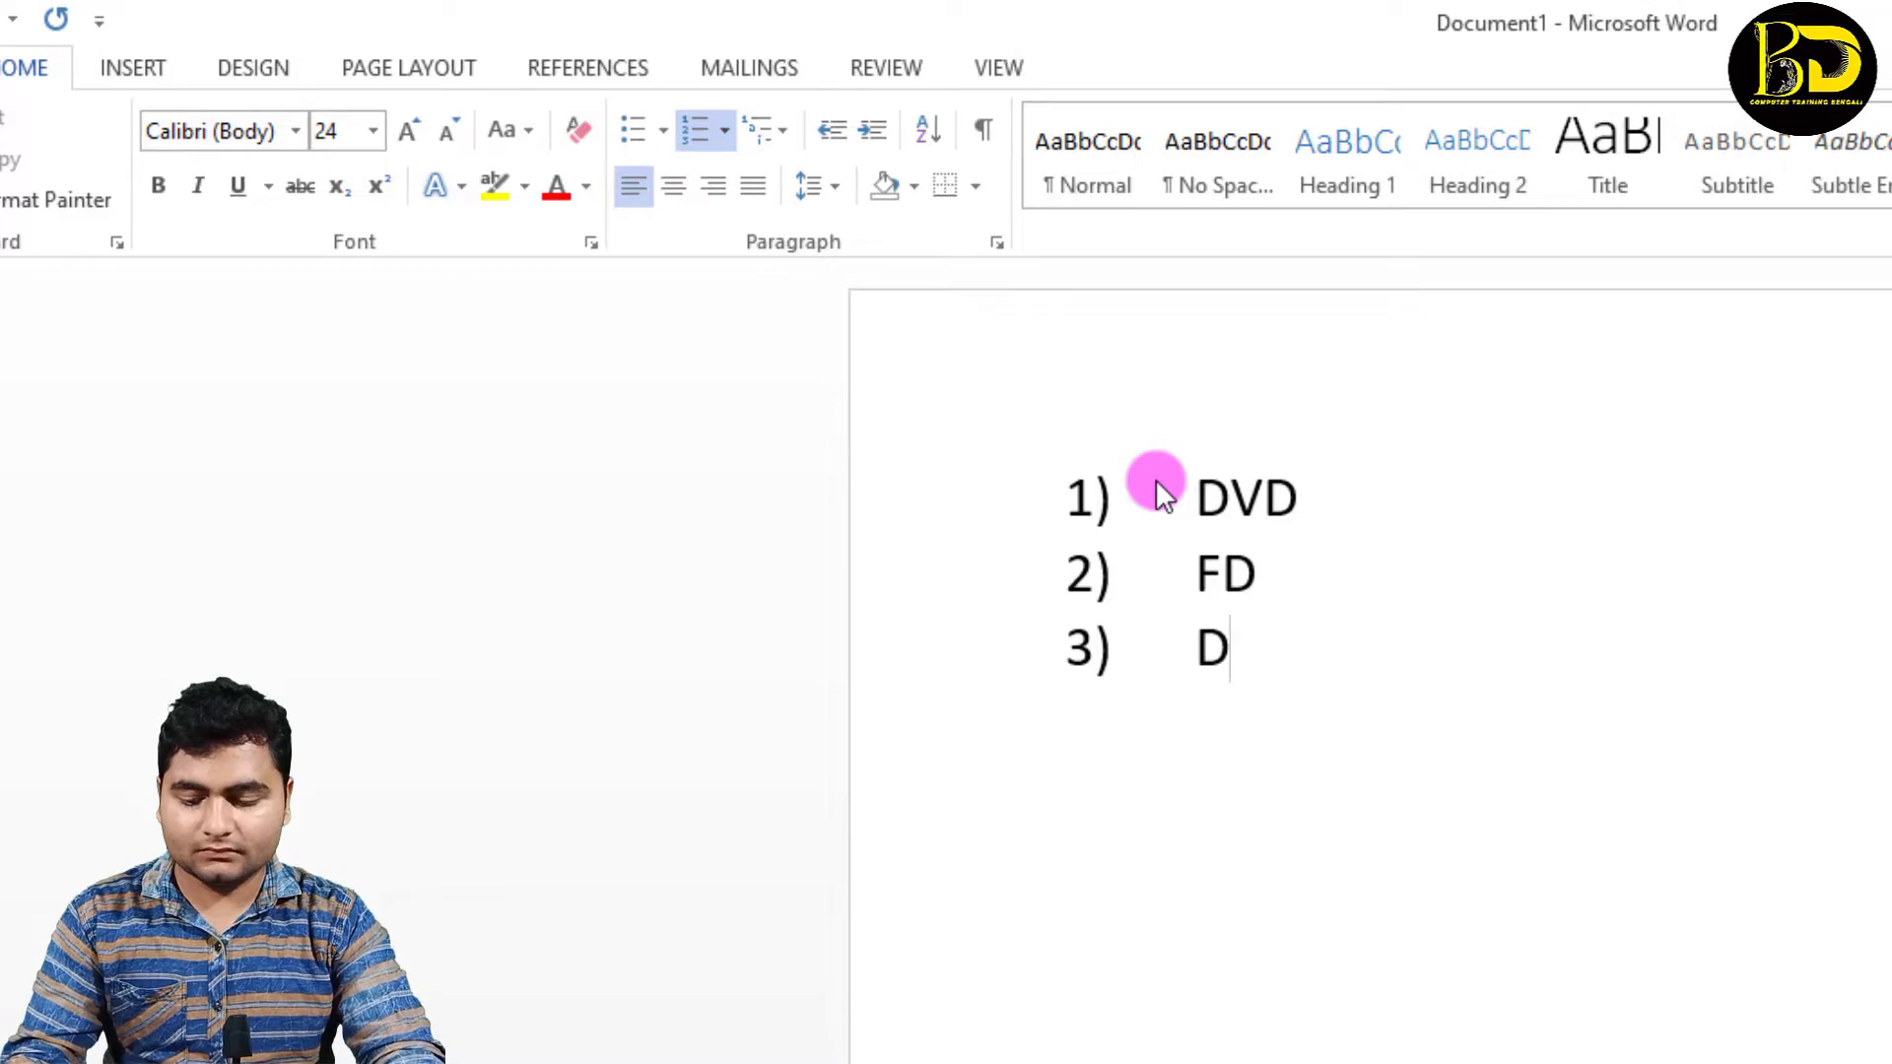
type("DF")
key("Return")
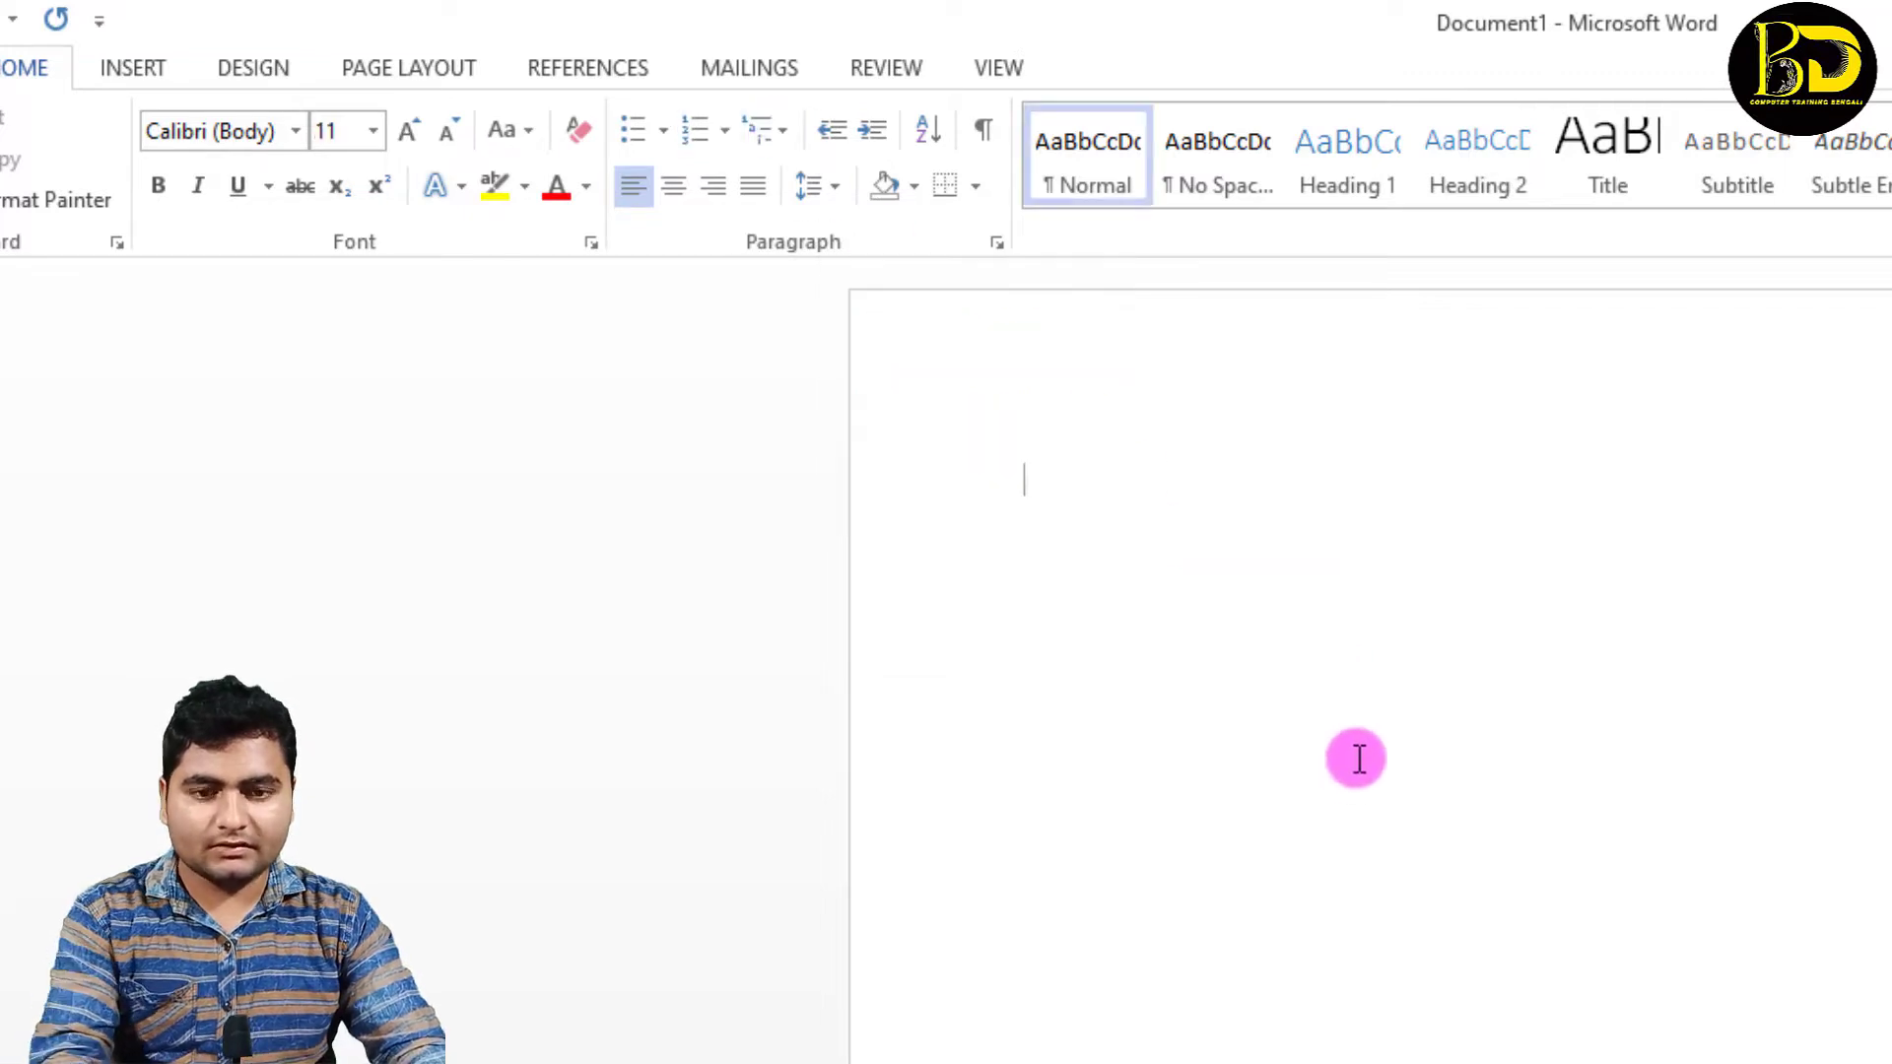
Step: On an emptied page, set the font size to 36 and start a multilevel list in the 1), a), i) format
left_click(373, 130)
left_click(341, 621)
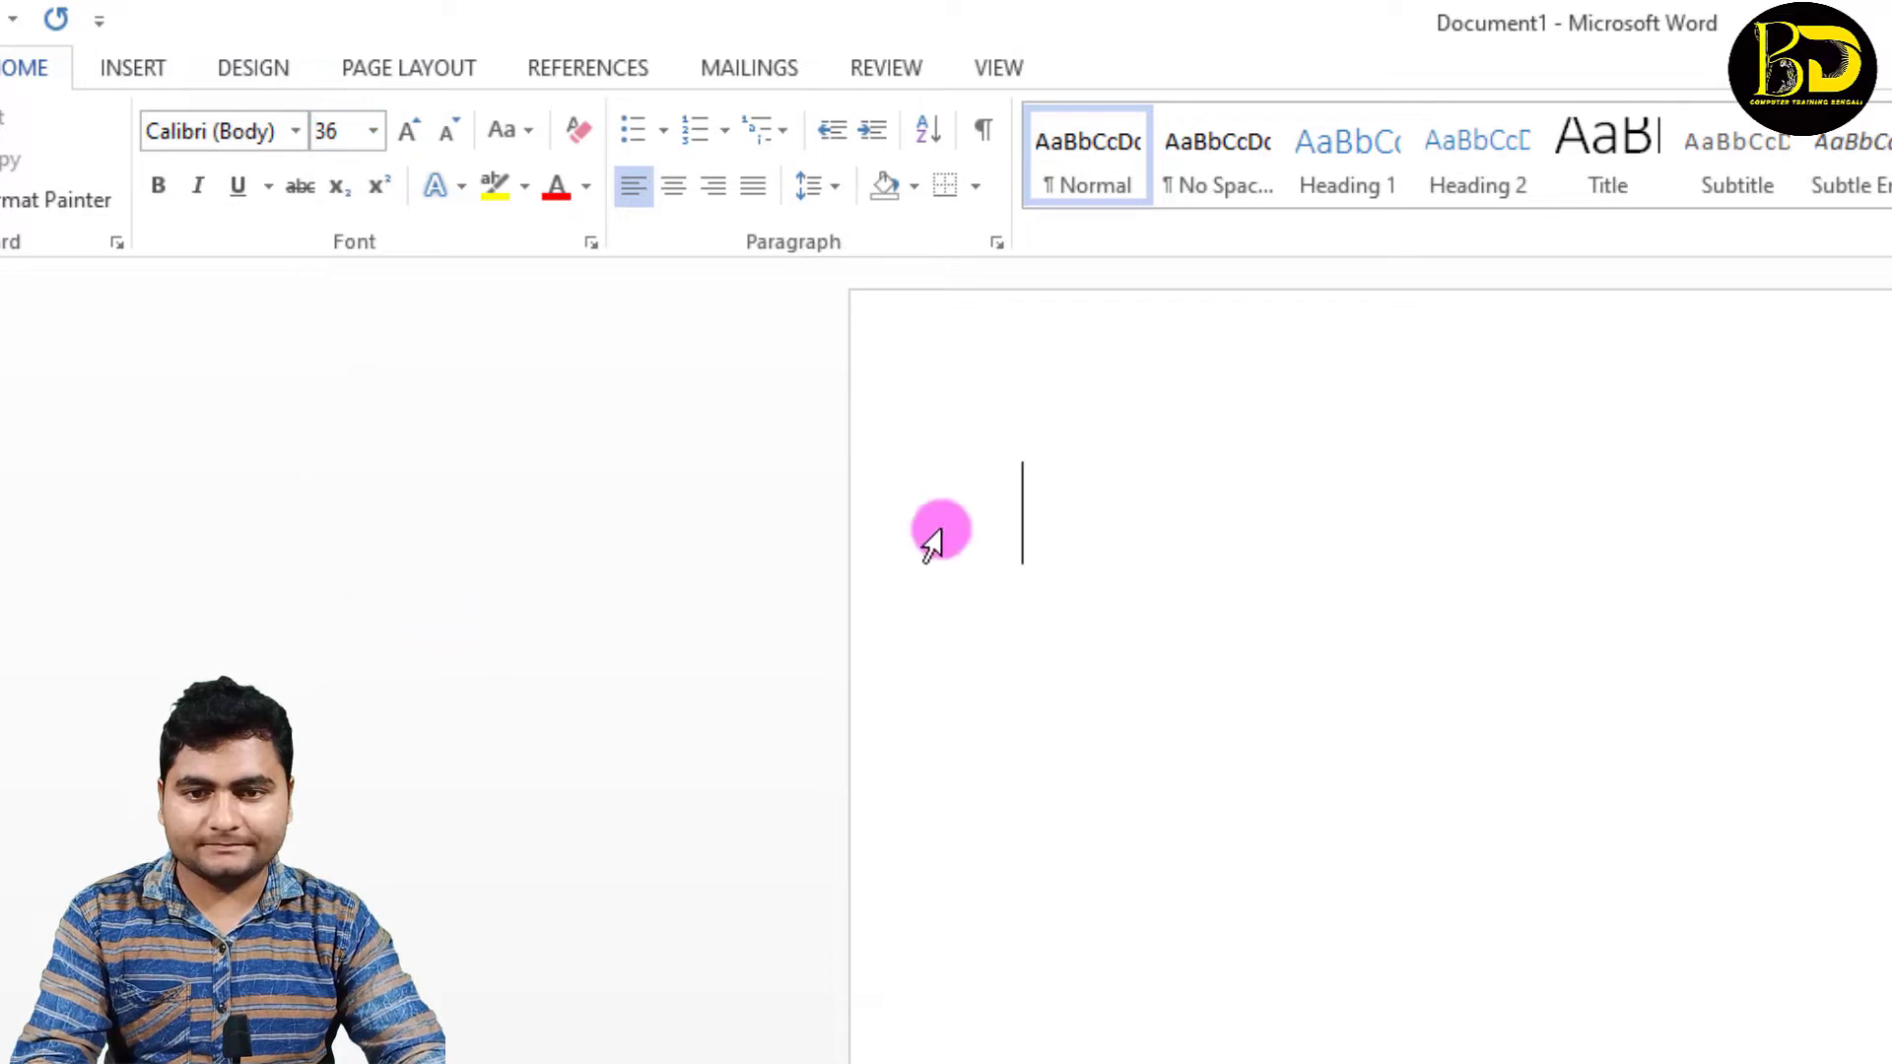
left_click(778, 130)
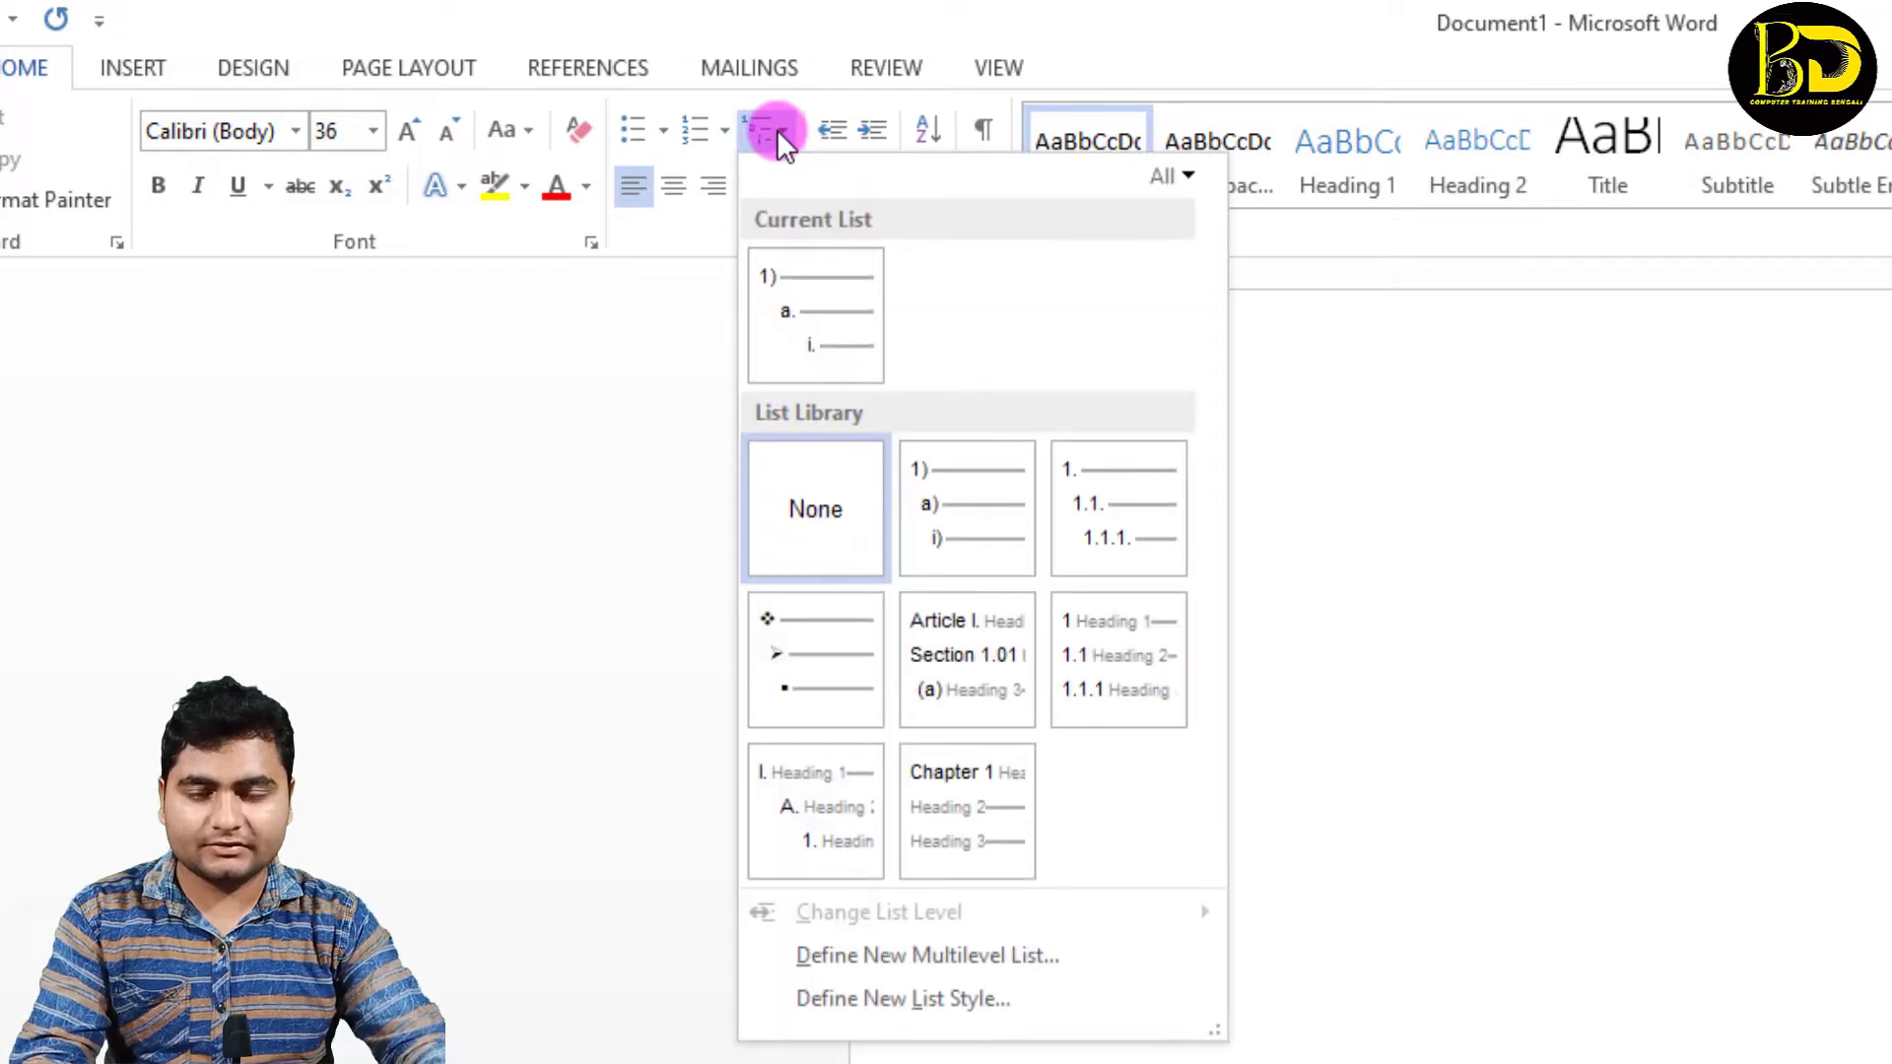
mouse_move(948, 498)
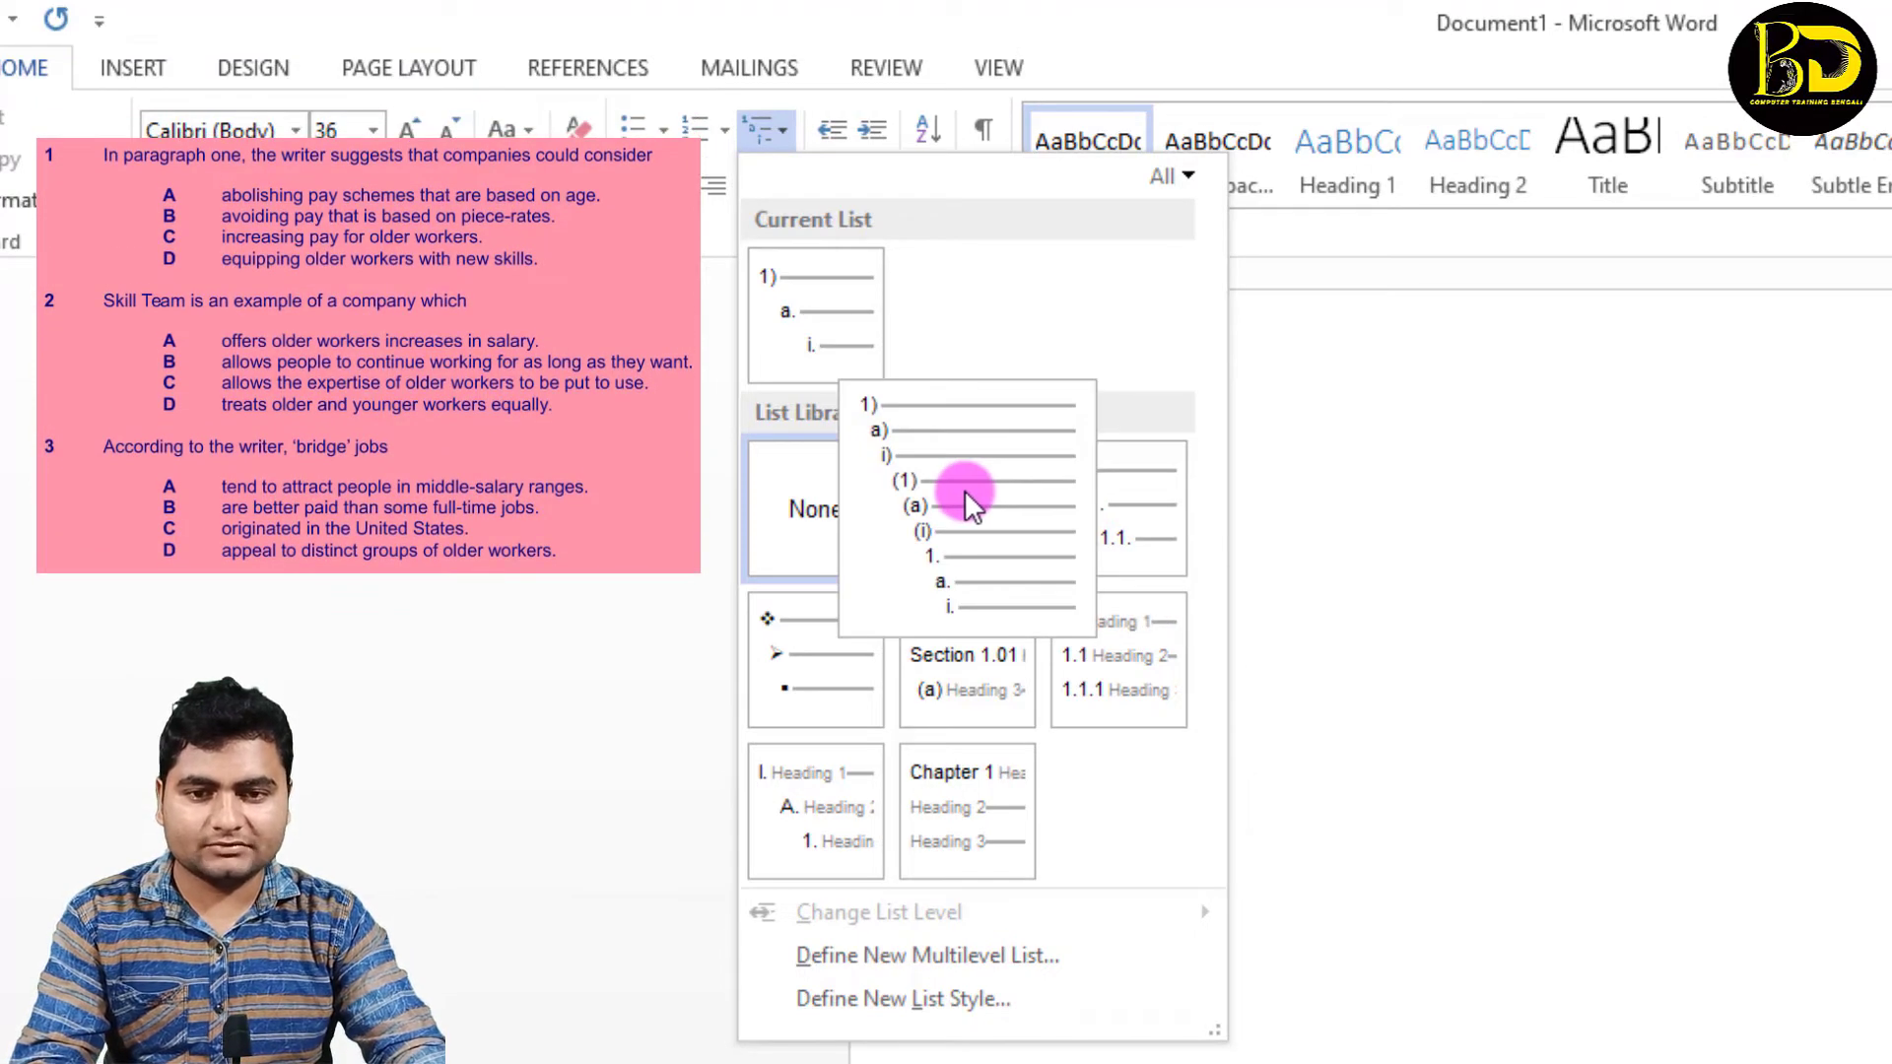
left_click(966, 489)
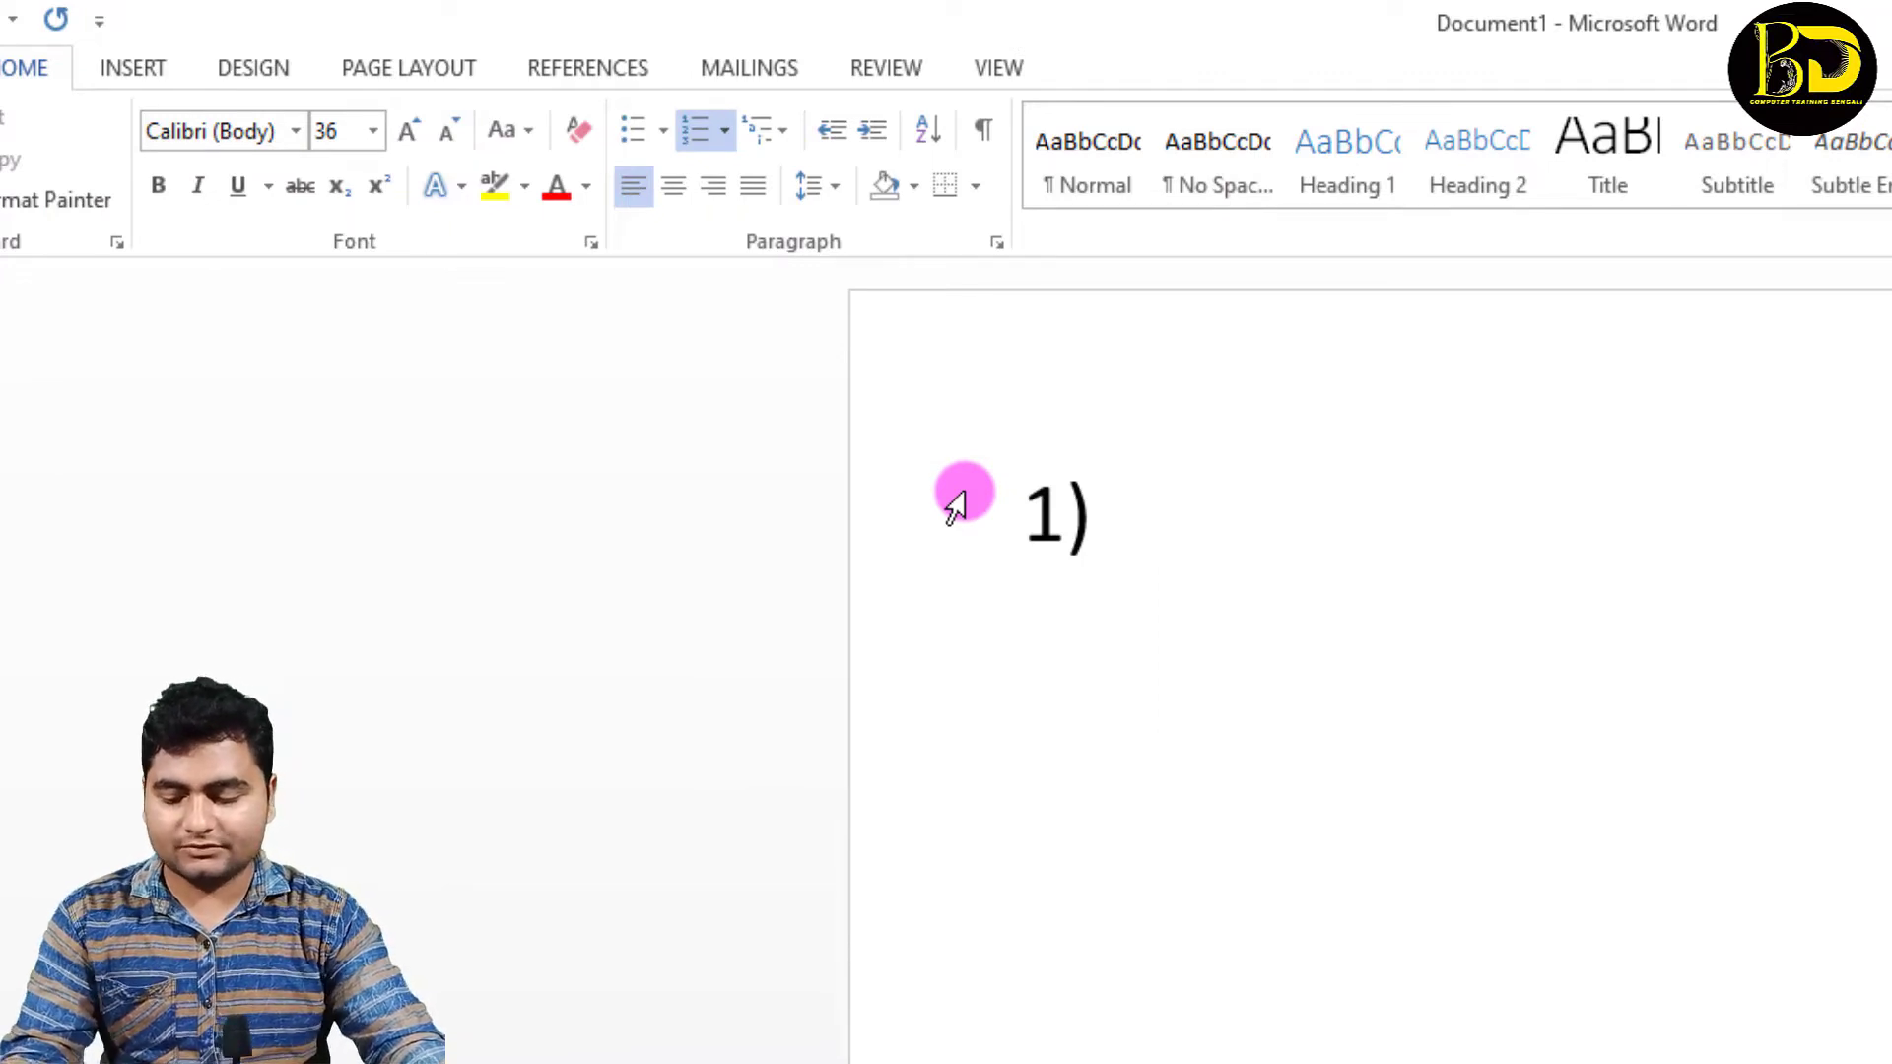
Step: Enter "WHAT IS YOUR NAME ?" as the first item of the multilevel list and begin a new item
type("WHAT")
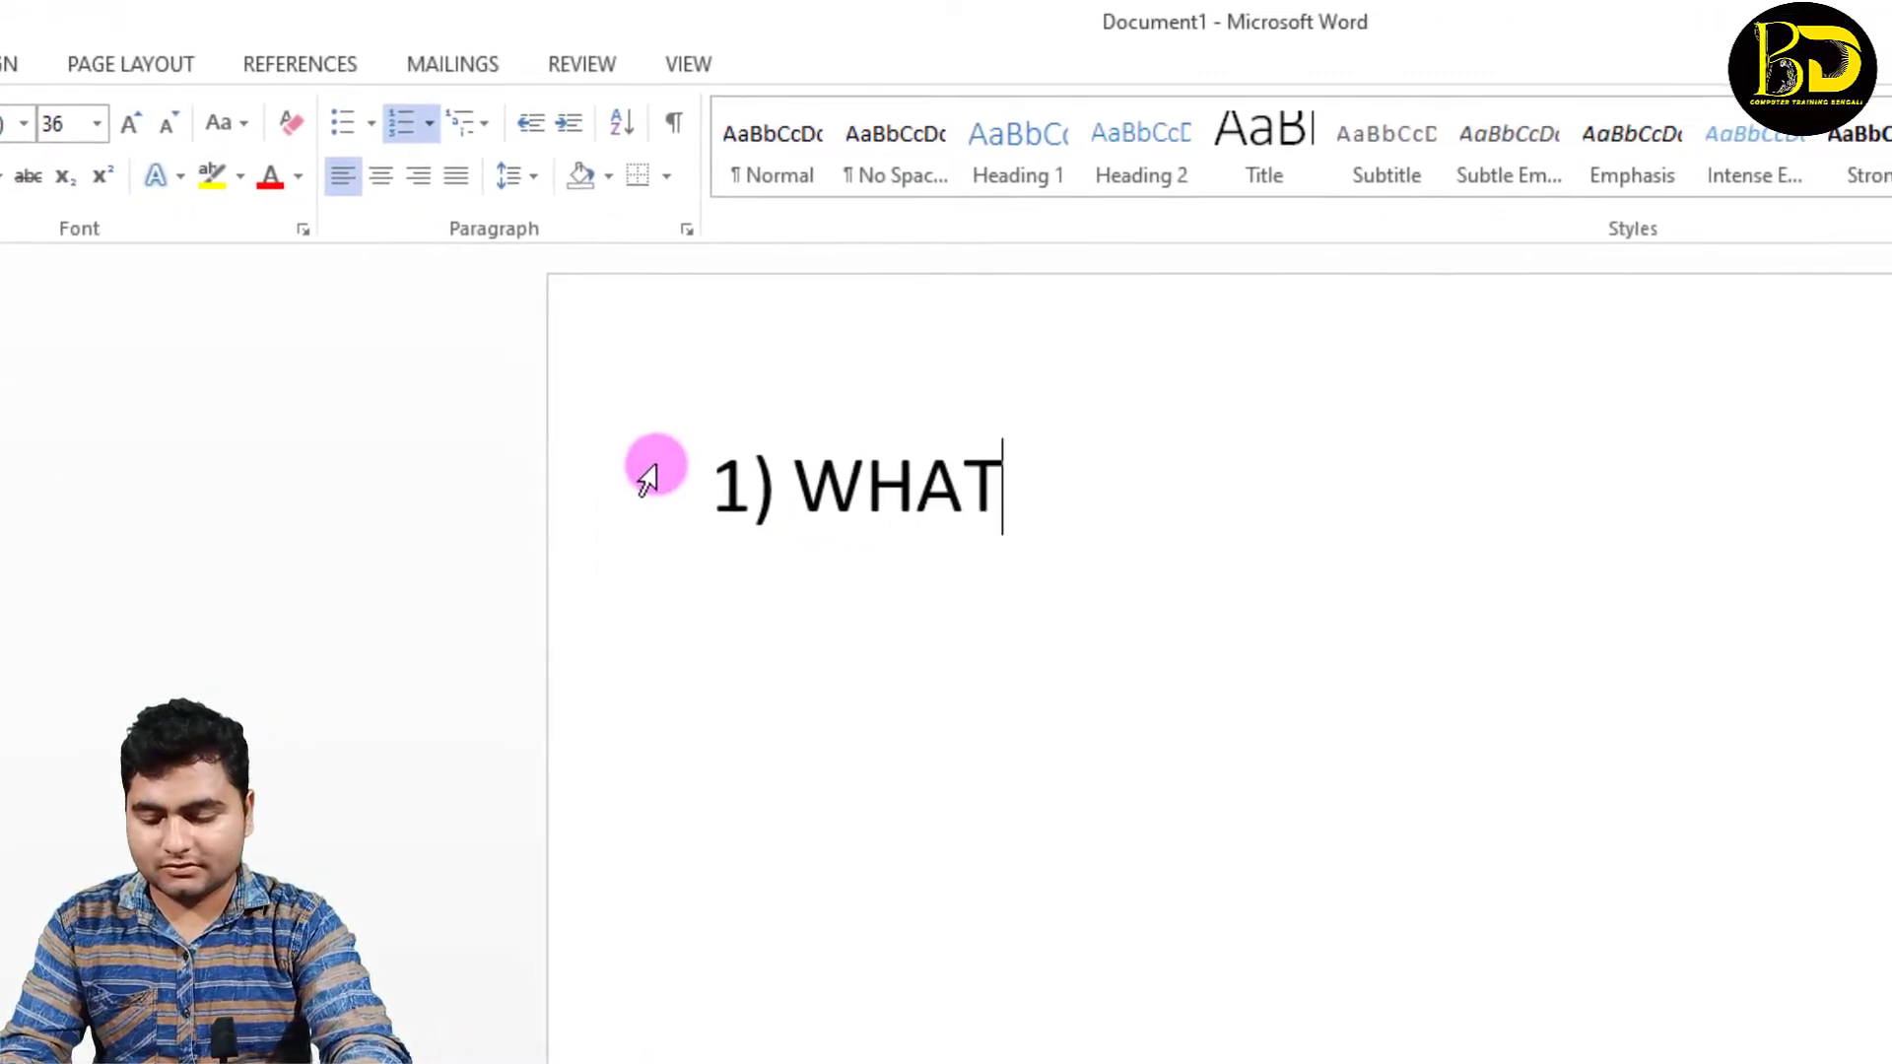
type(" IS Y")
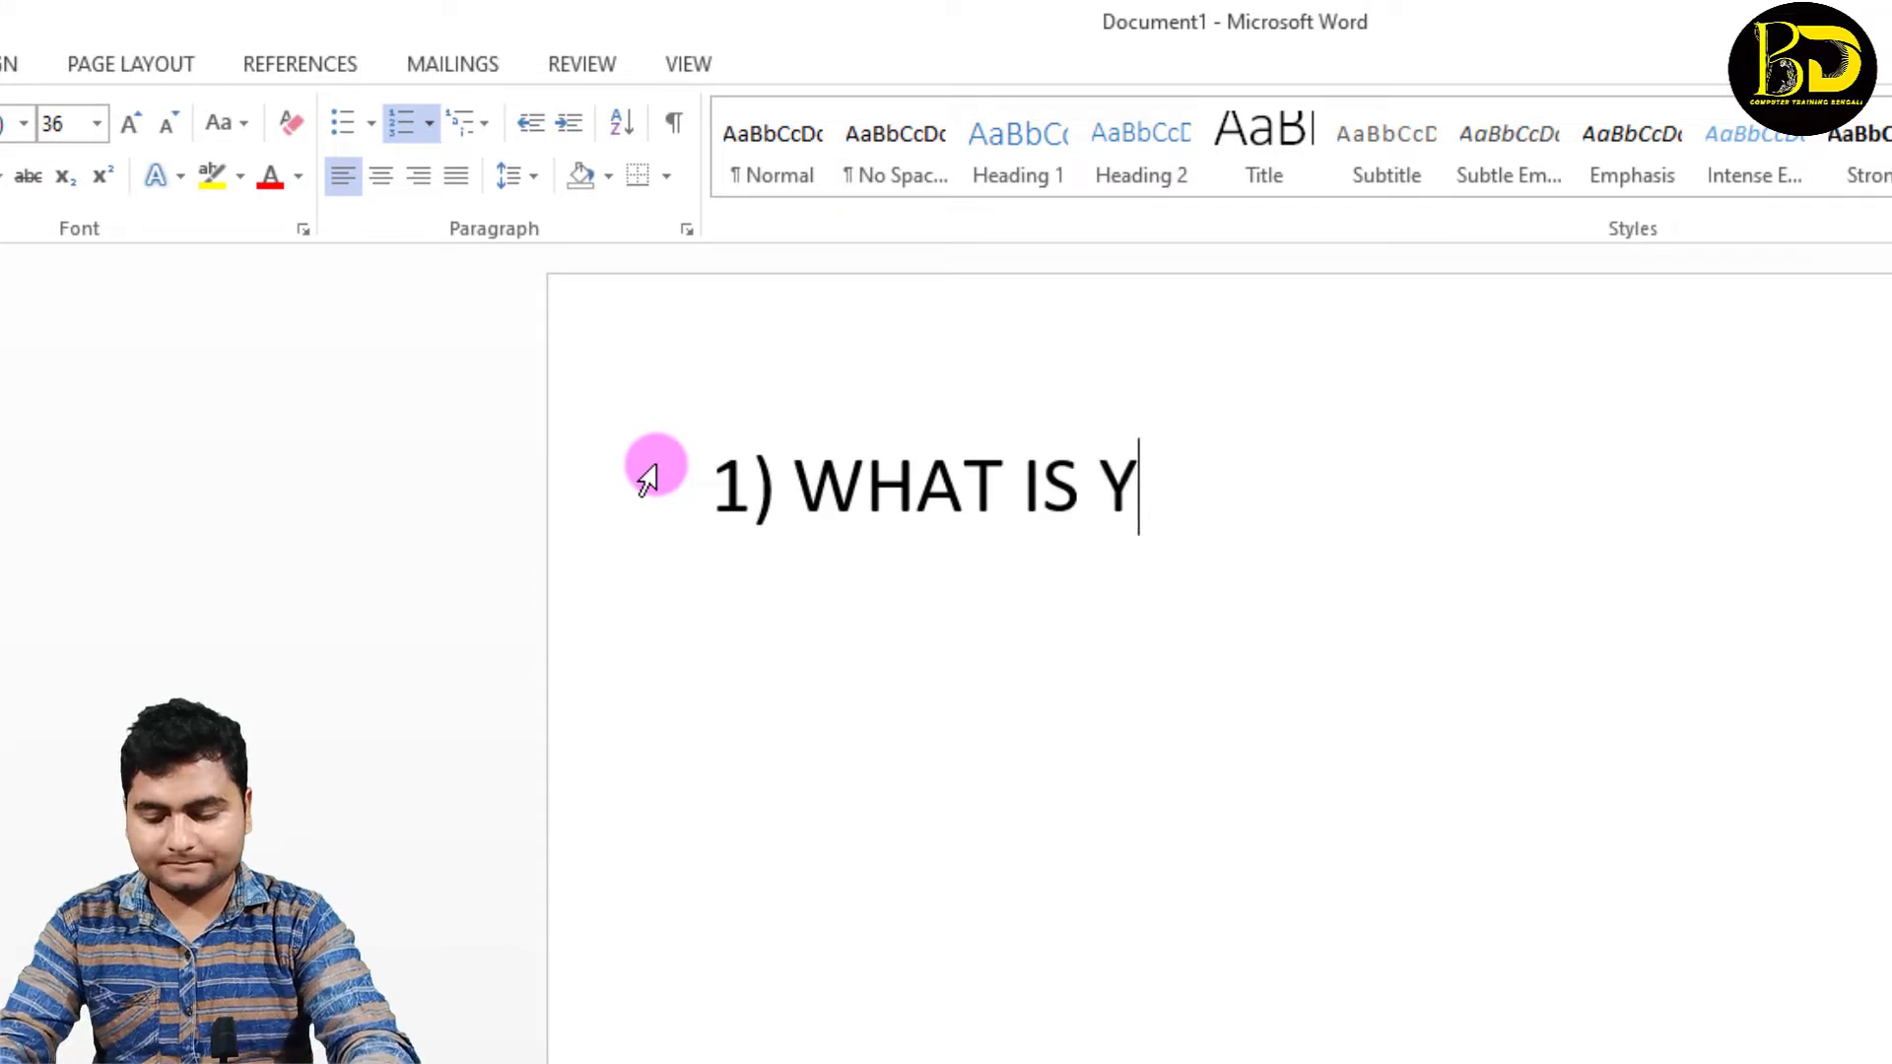
type("OUR NAM")
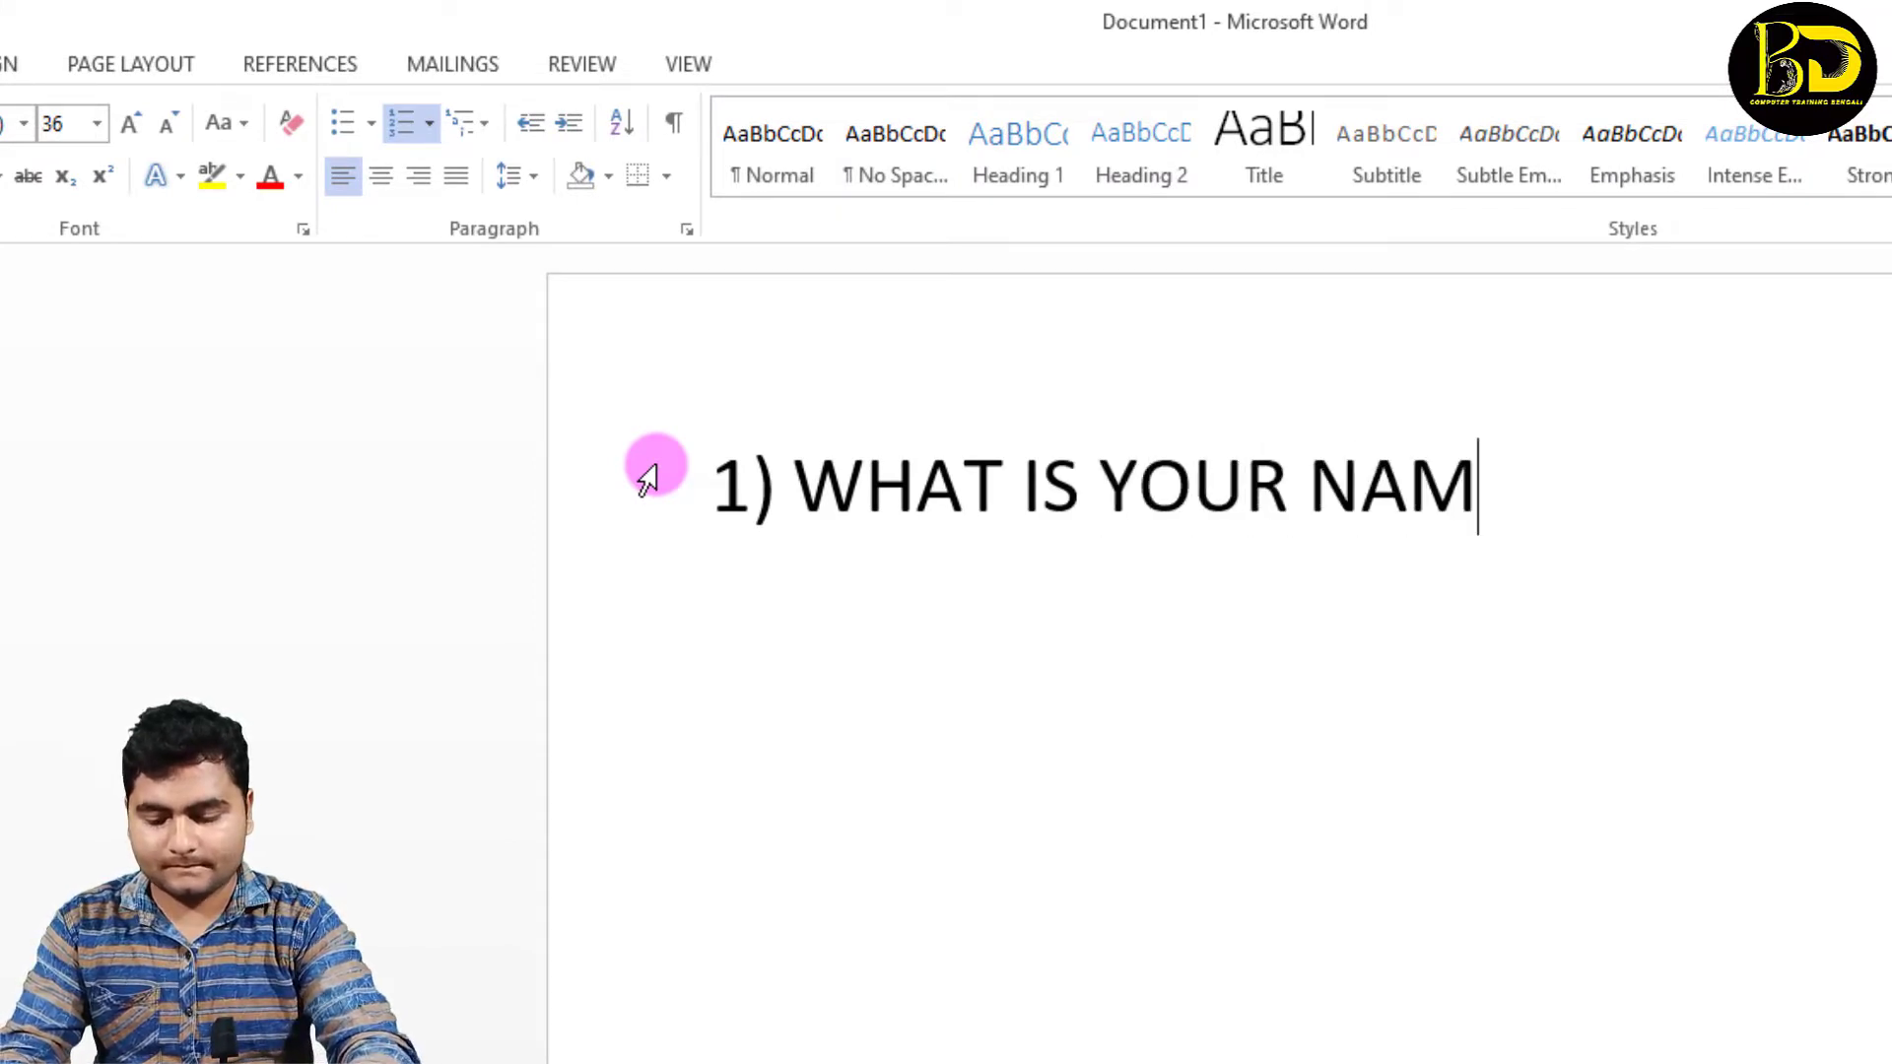
type("E ?")
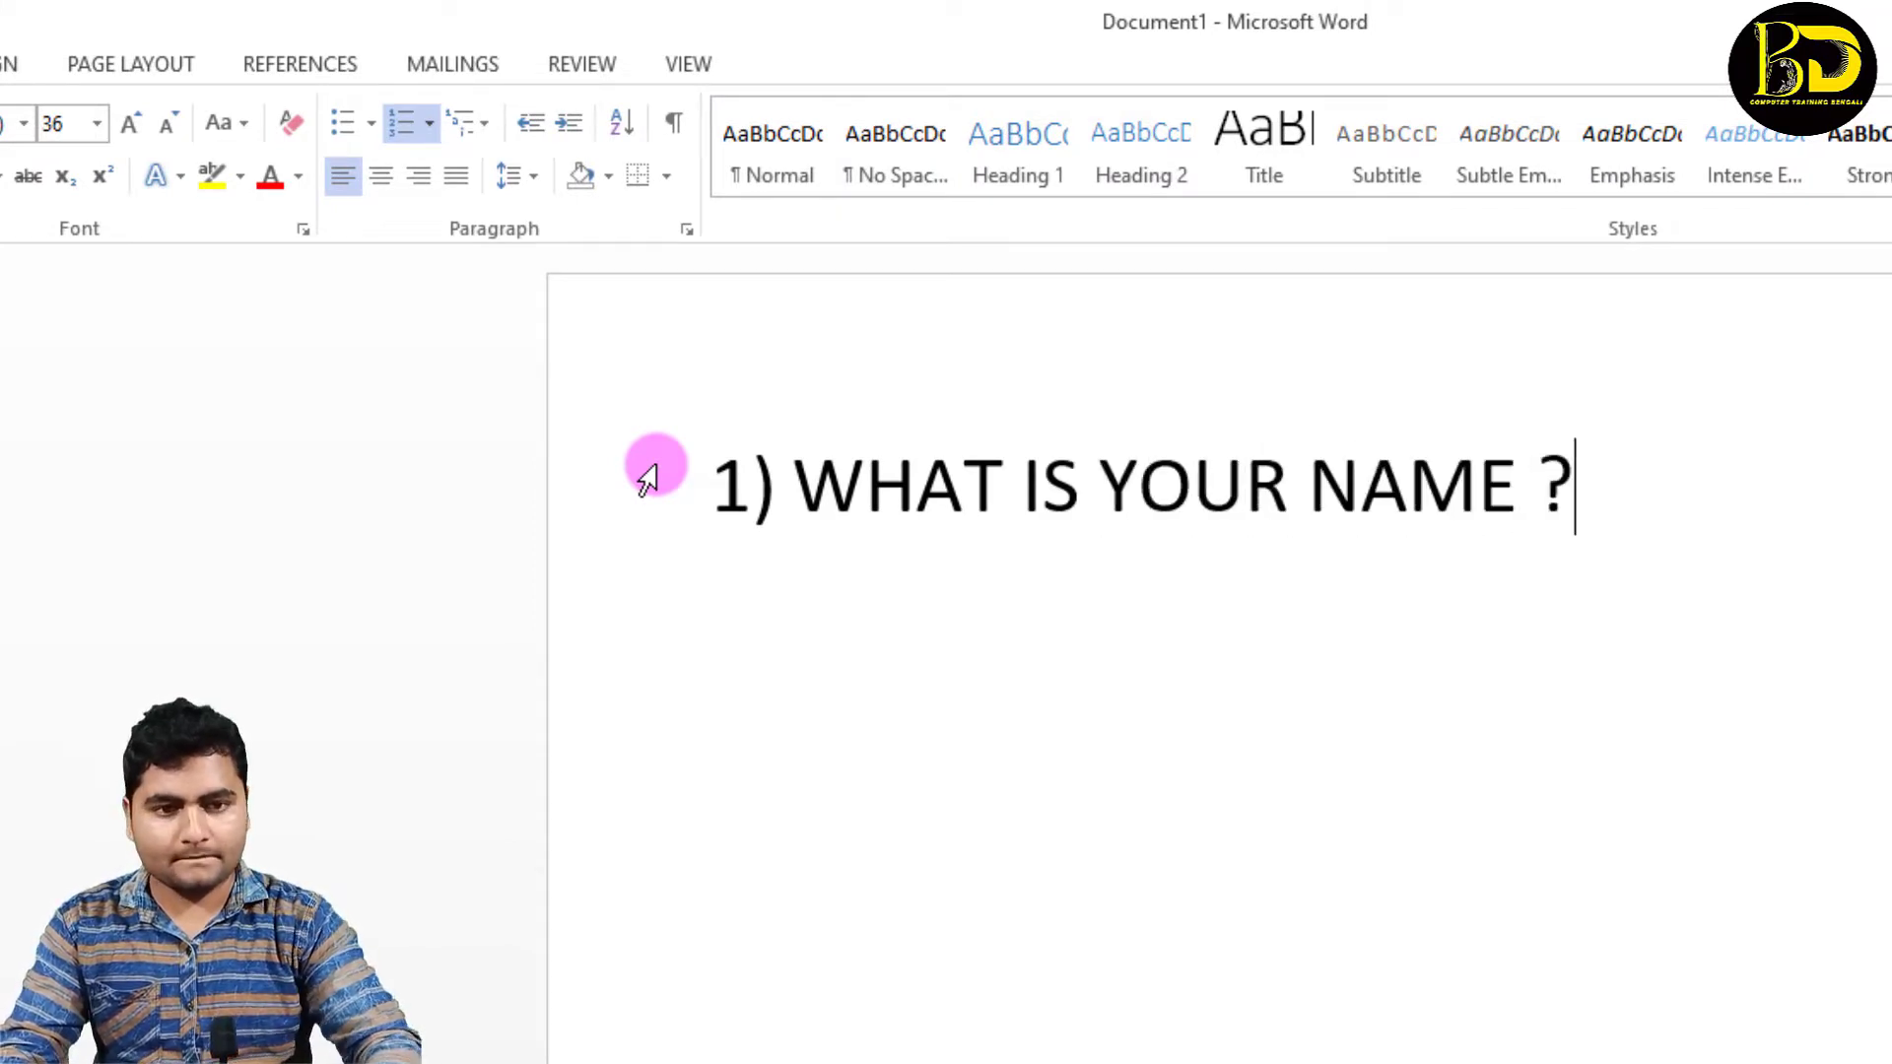
key("Return")
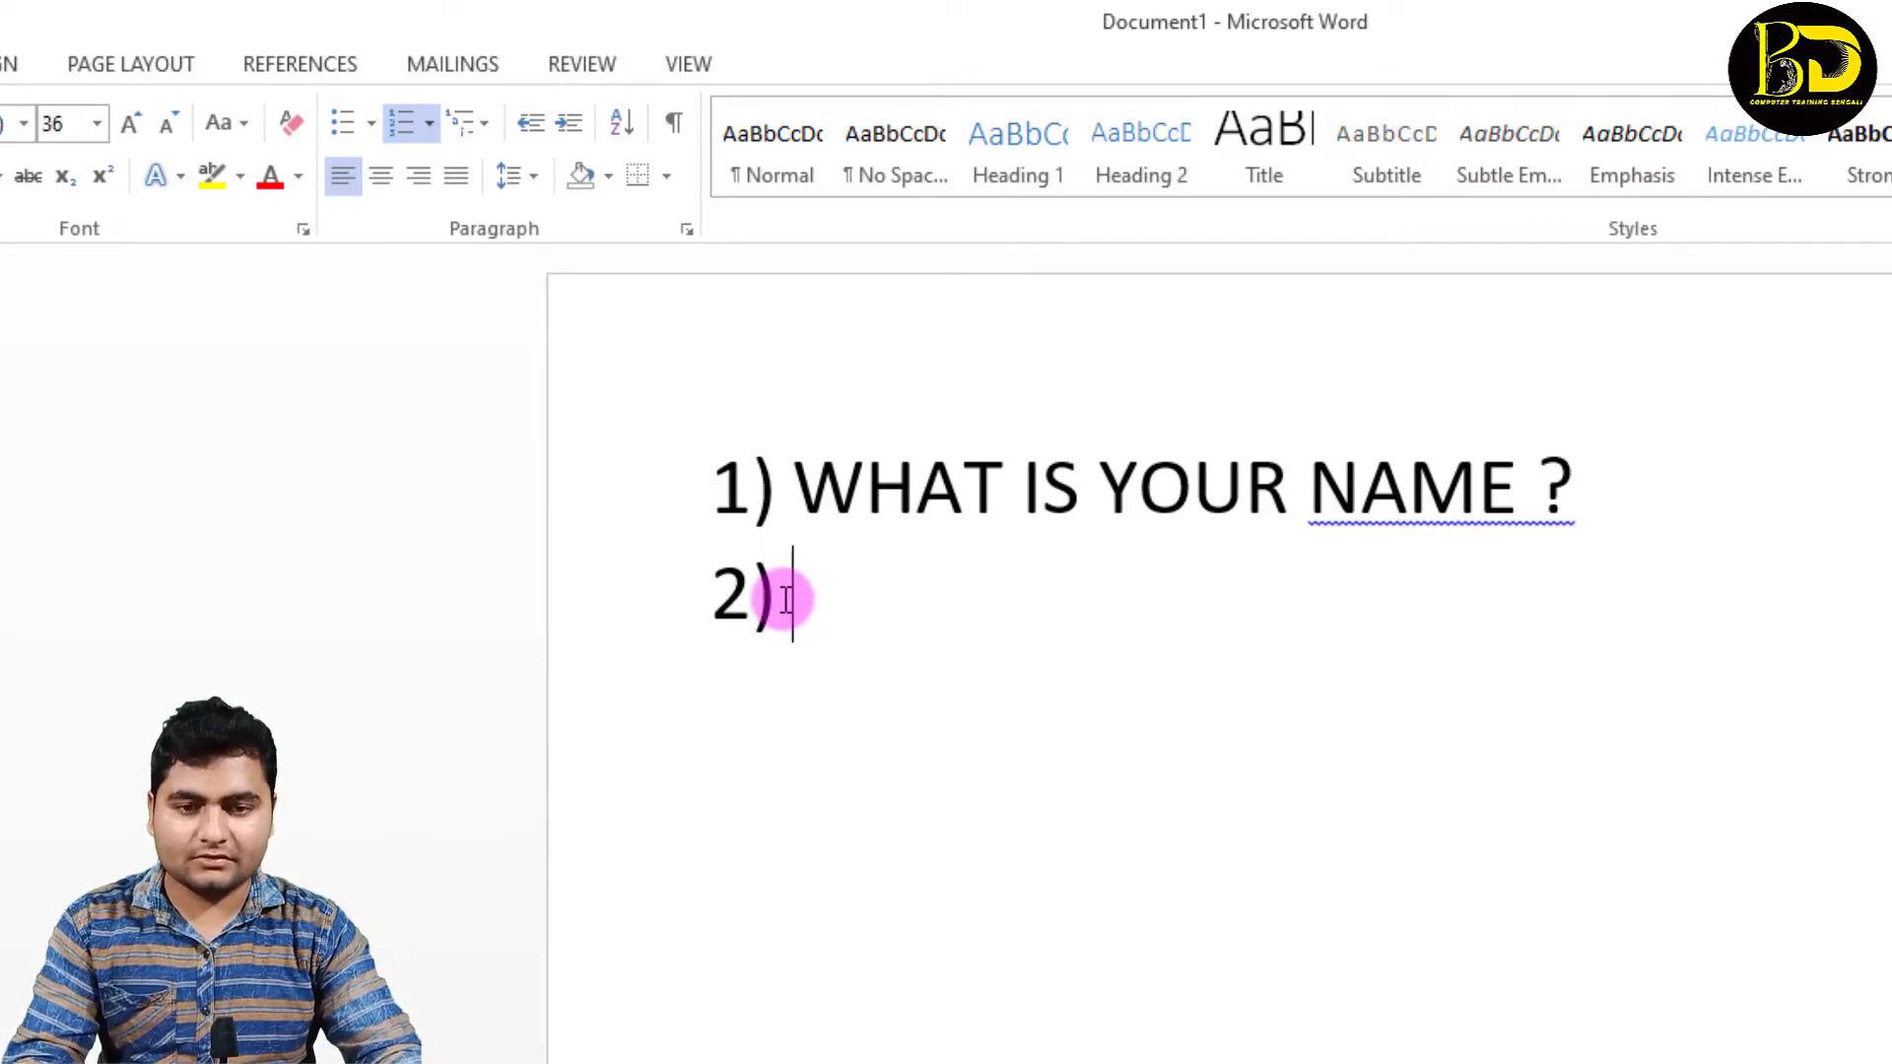
Step: Demote the second item to sublevel a), enter a sample first name as the answer option and begin the following option
key("Tab")
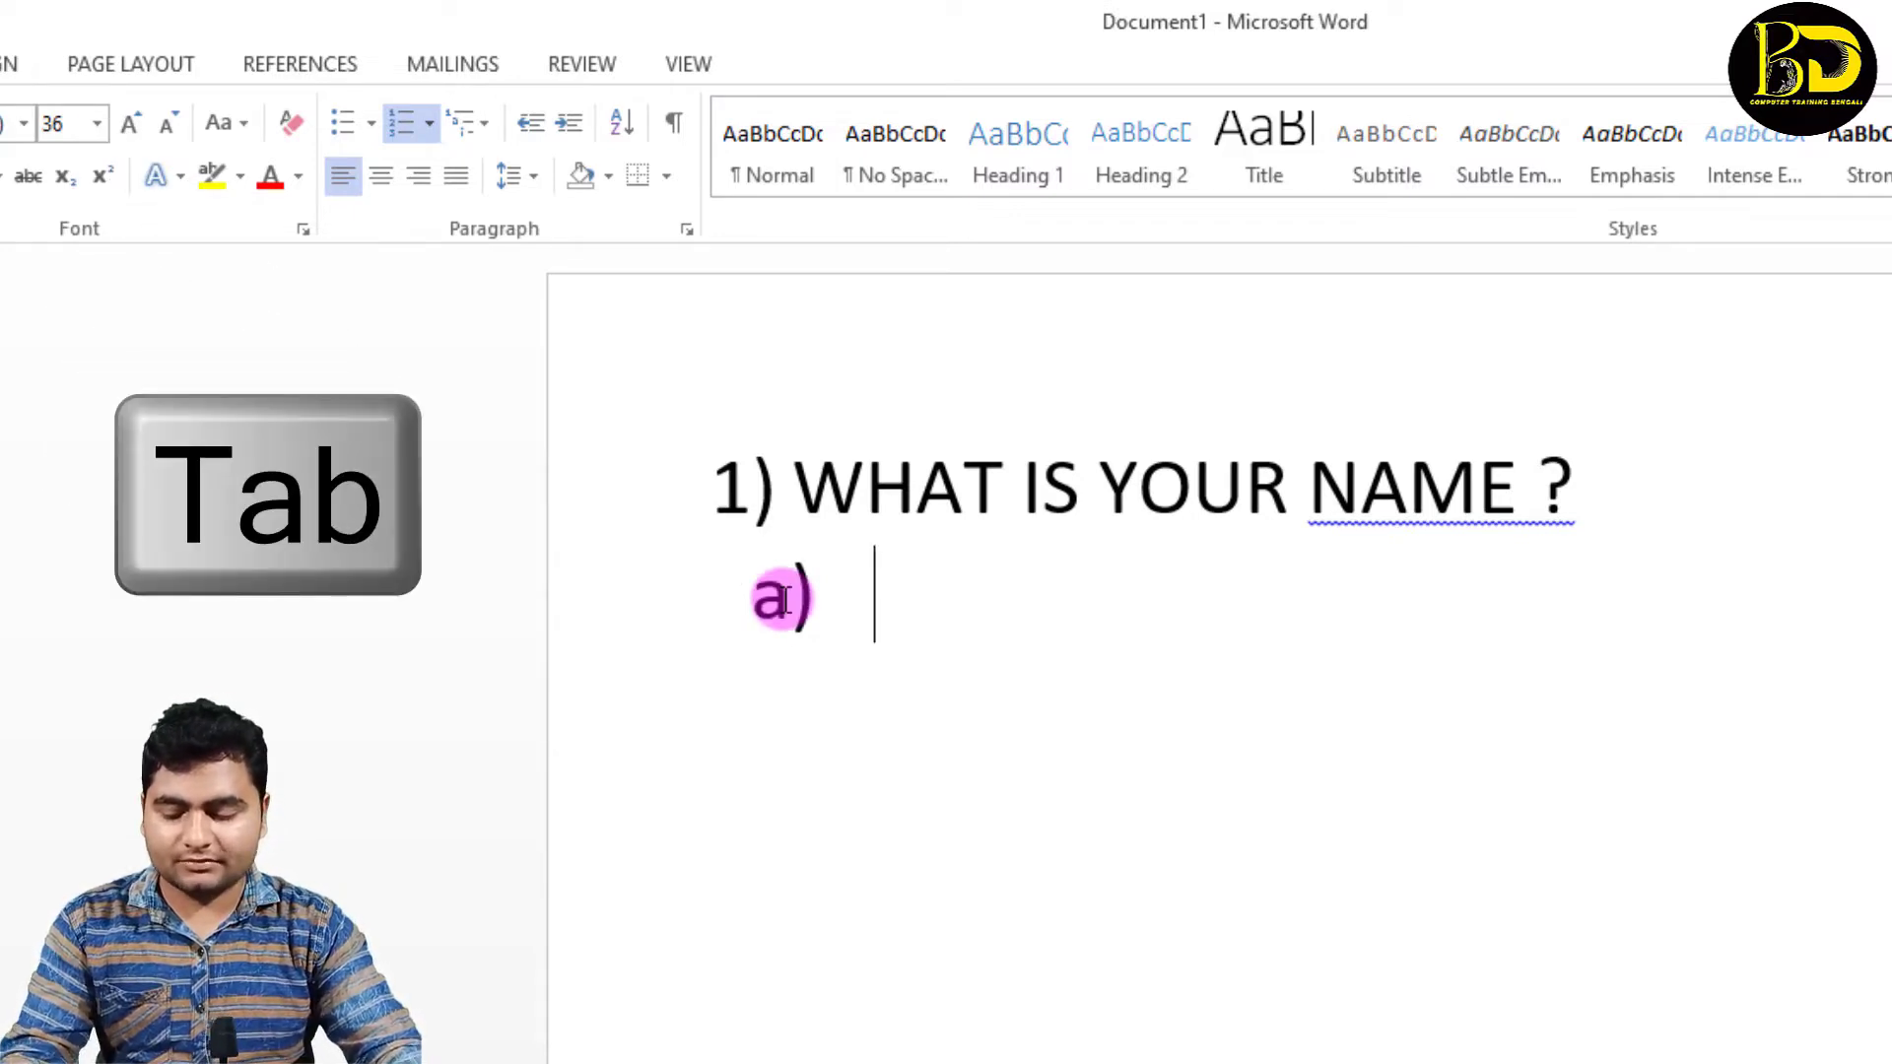
type("RIM")
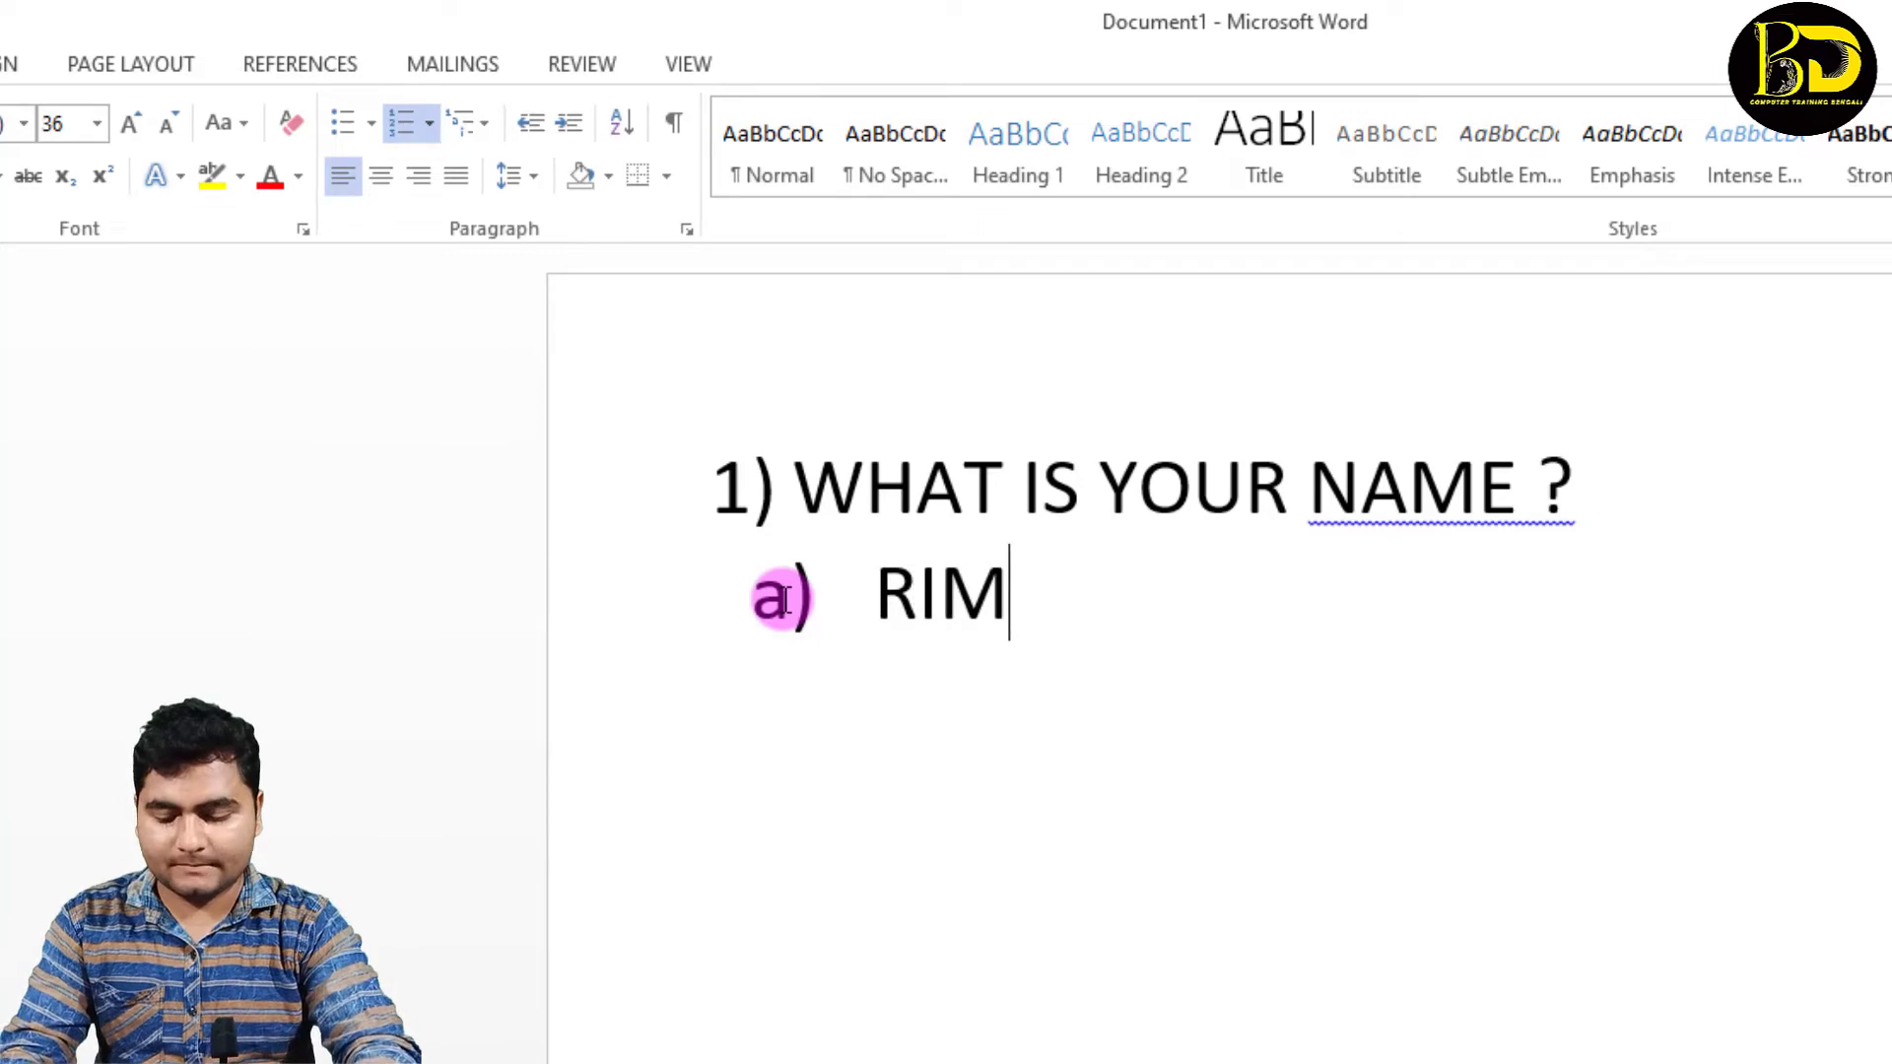
key("BackSpace")
type("NA")
key("Return")
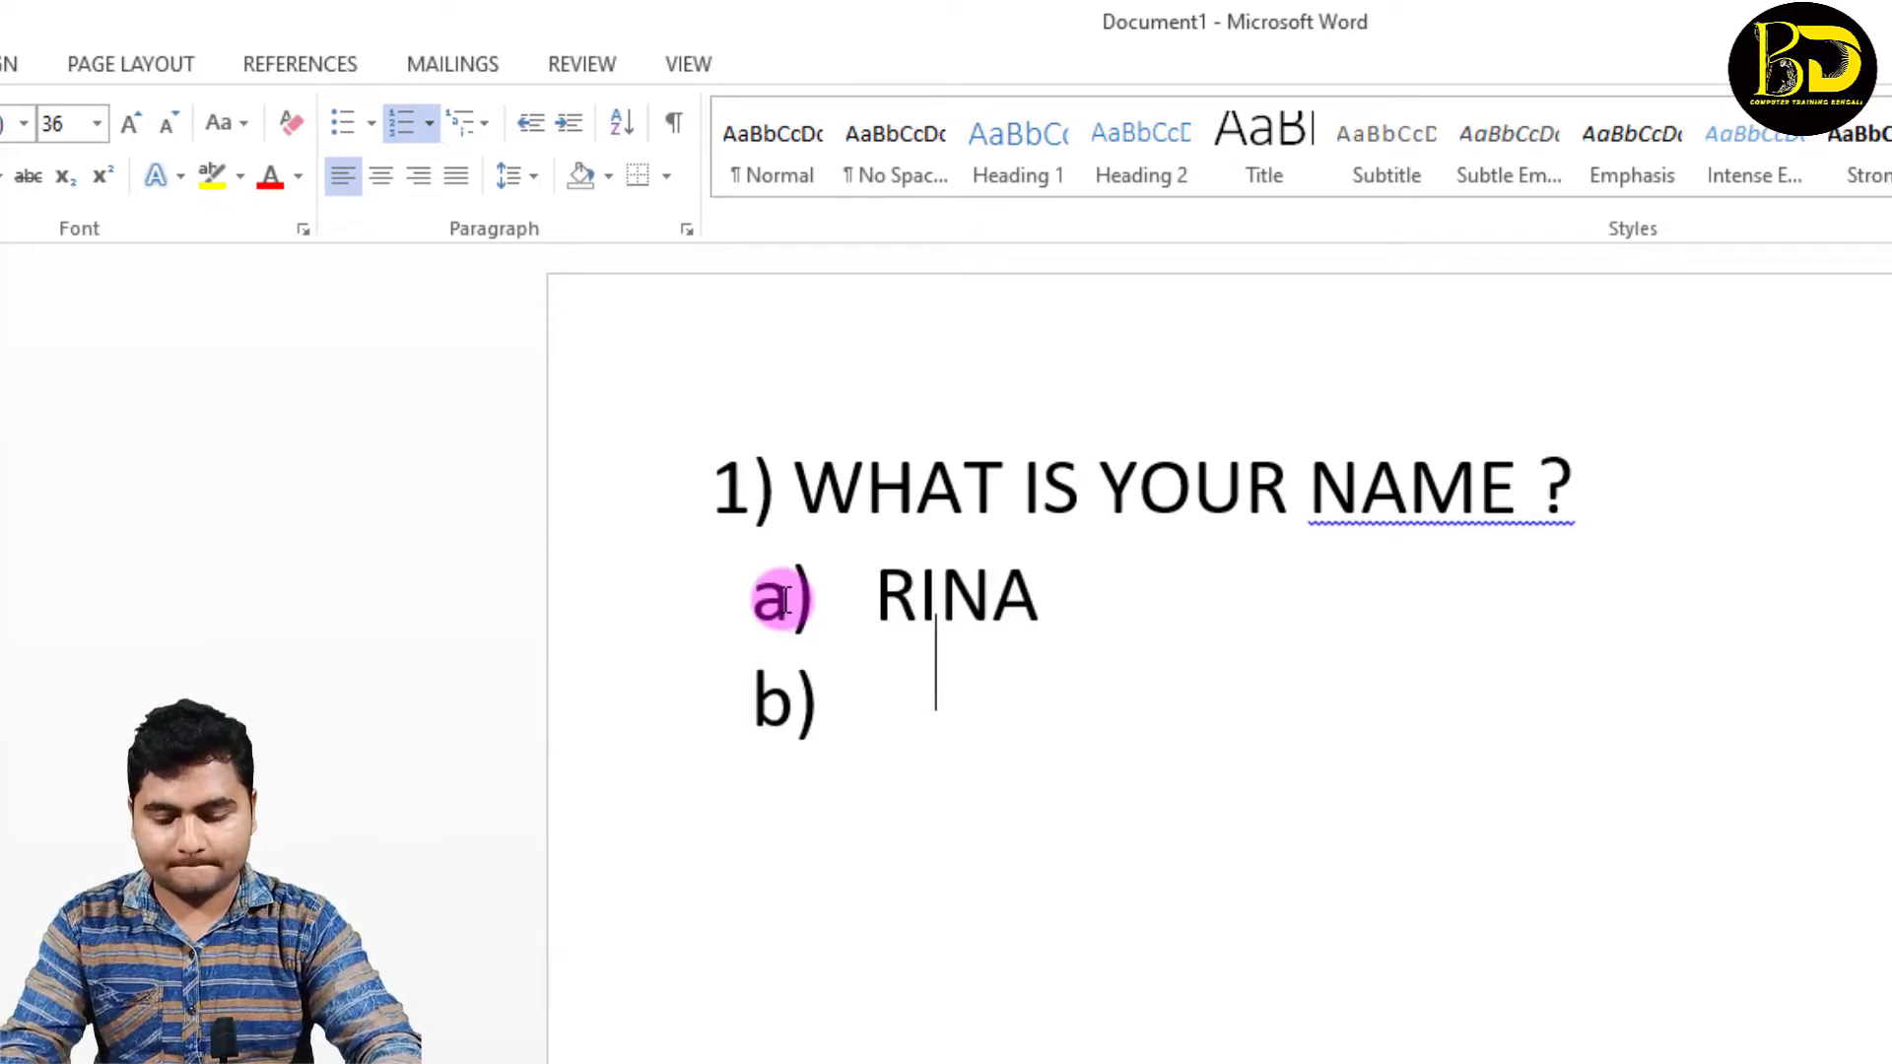
Step: Enter two more sample first names as answer options b) and c) and begin another item
type("TI")
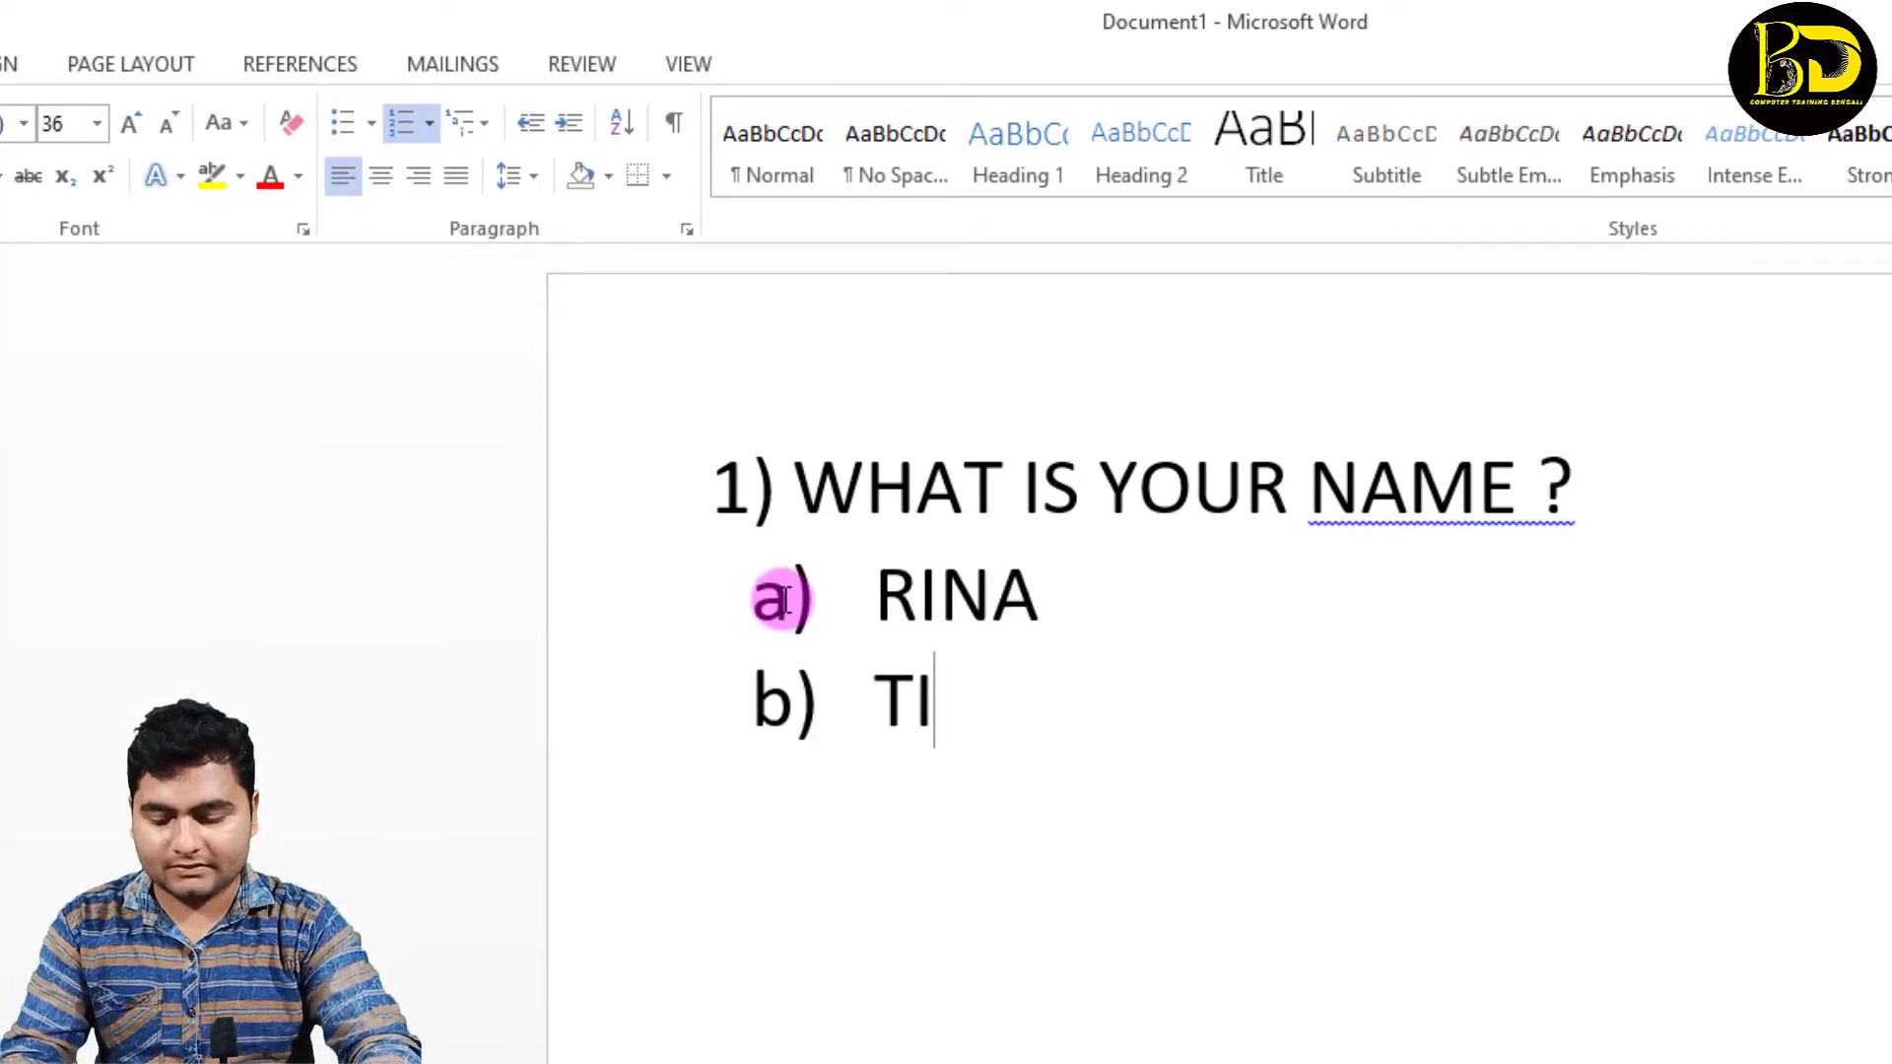
type("NA")
key("Return")
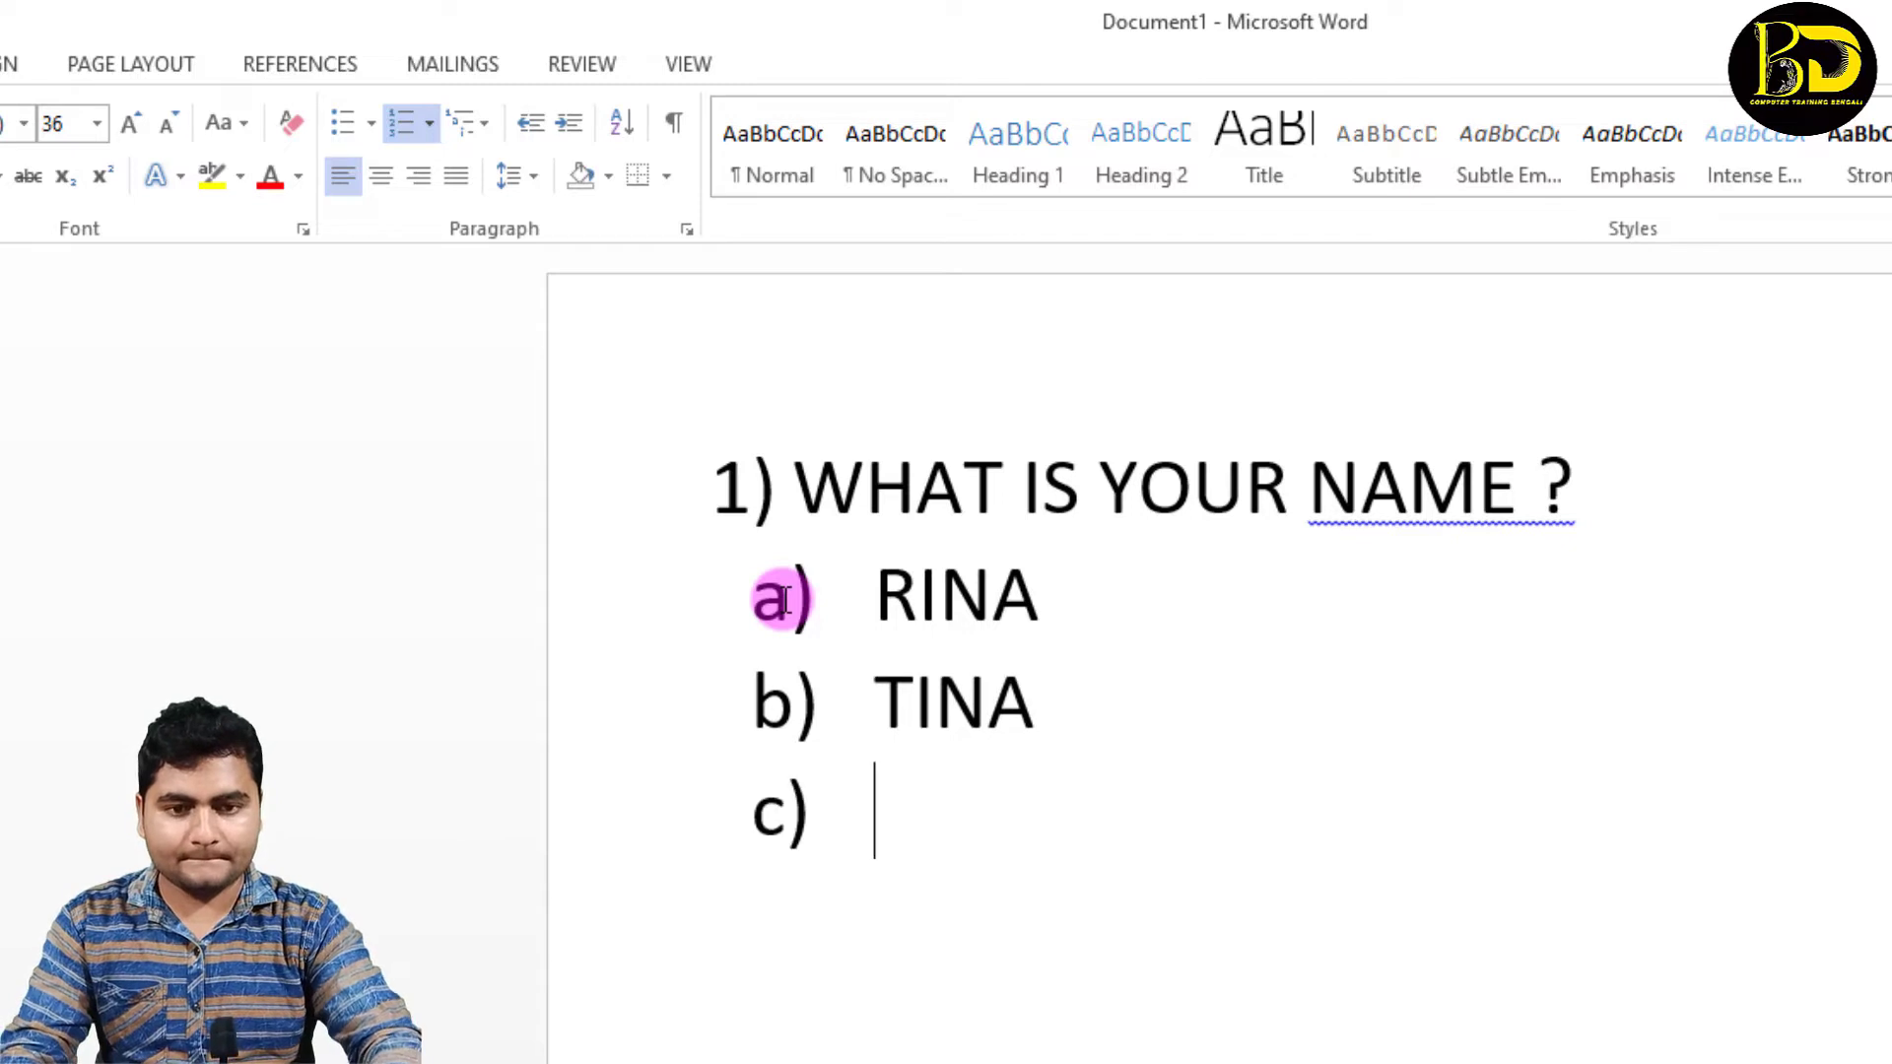
type("RANU")
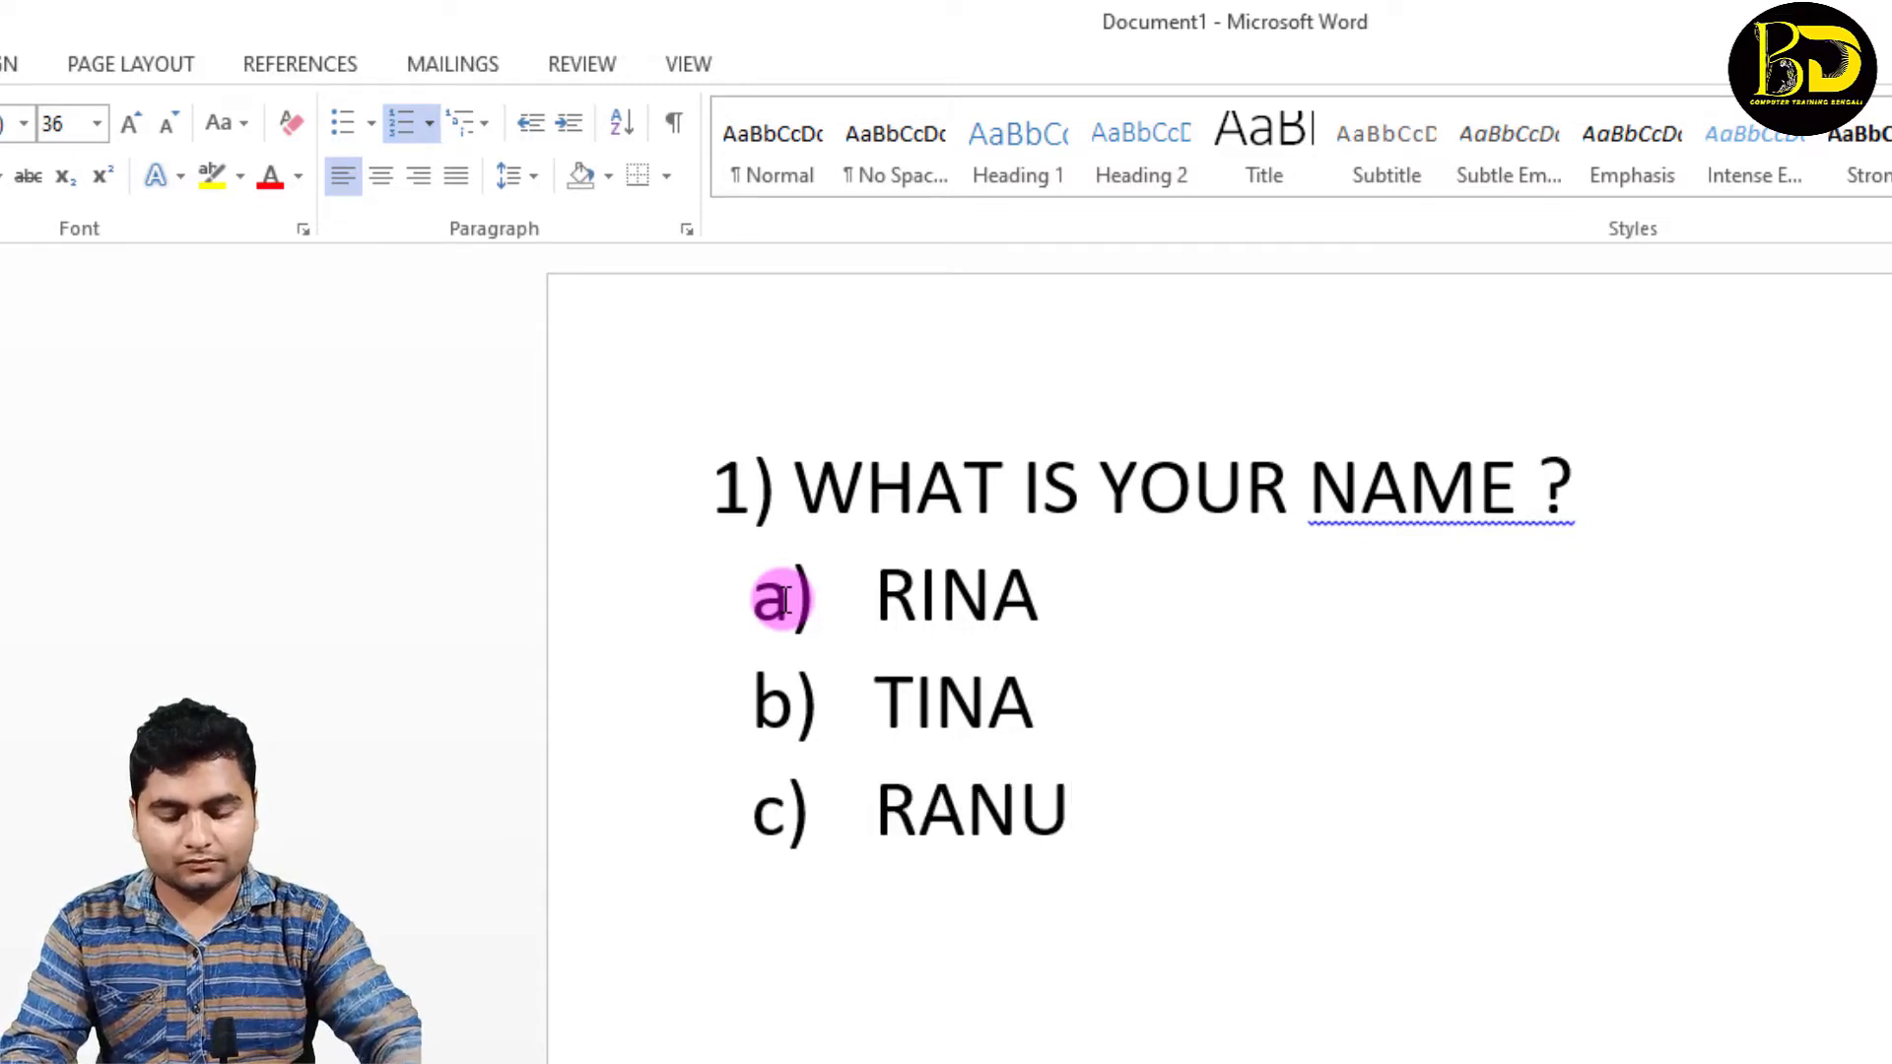
key("Return")
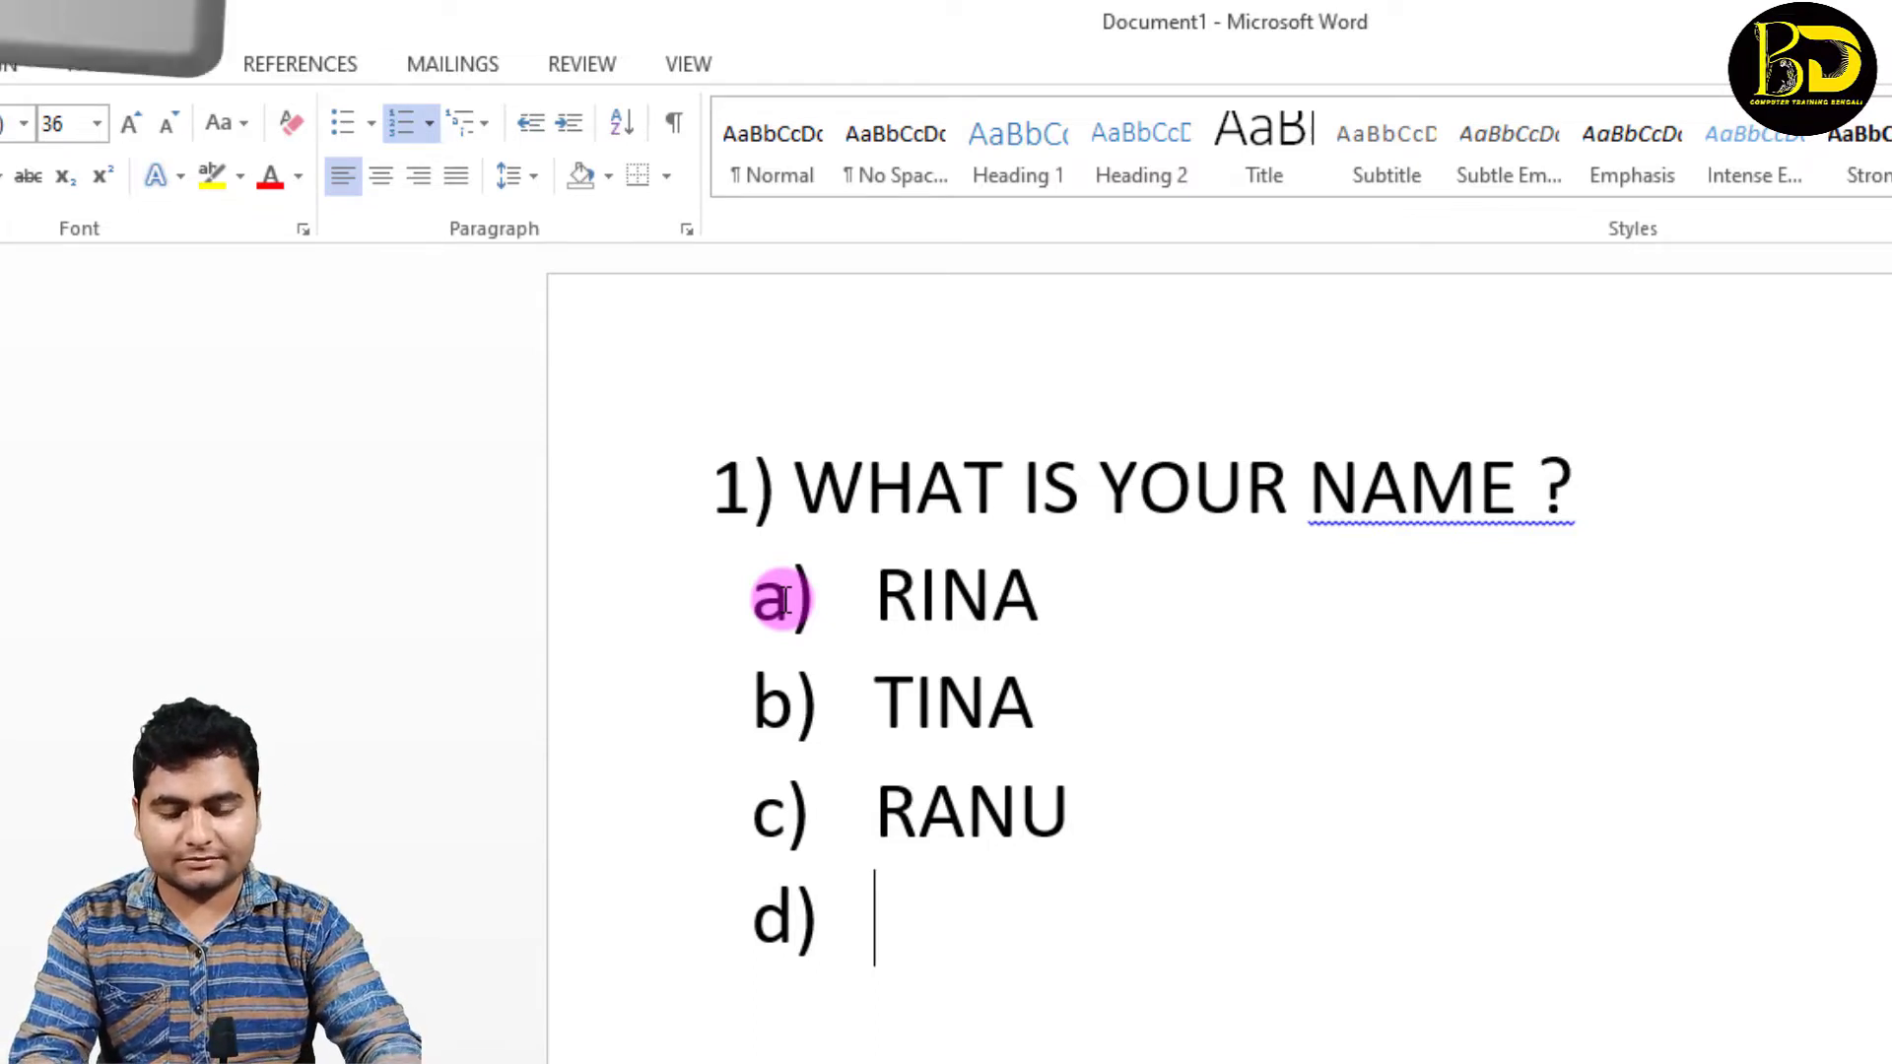
Step: Promote the empty item to top level 2), enter "WHAT IS YOUR VILLAGE ?" as the second question and begin a new item
key("Return")
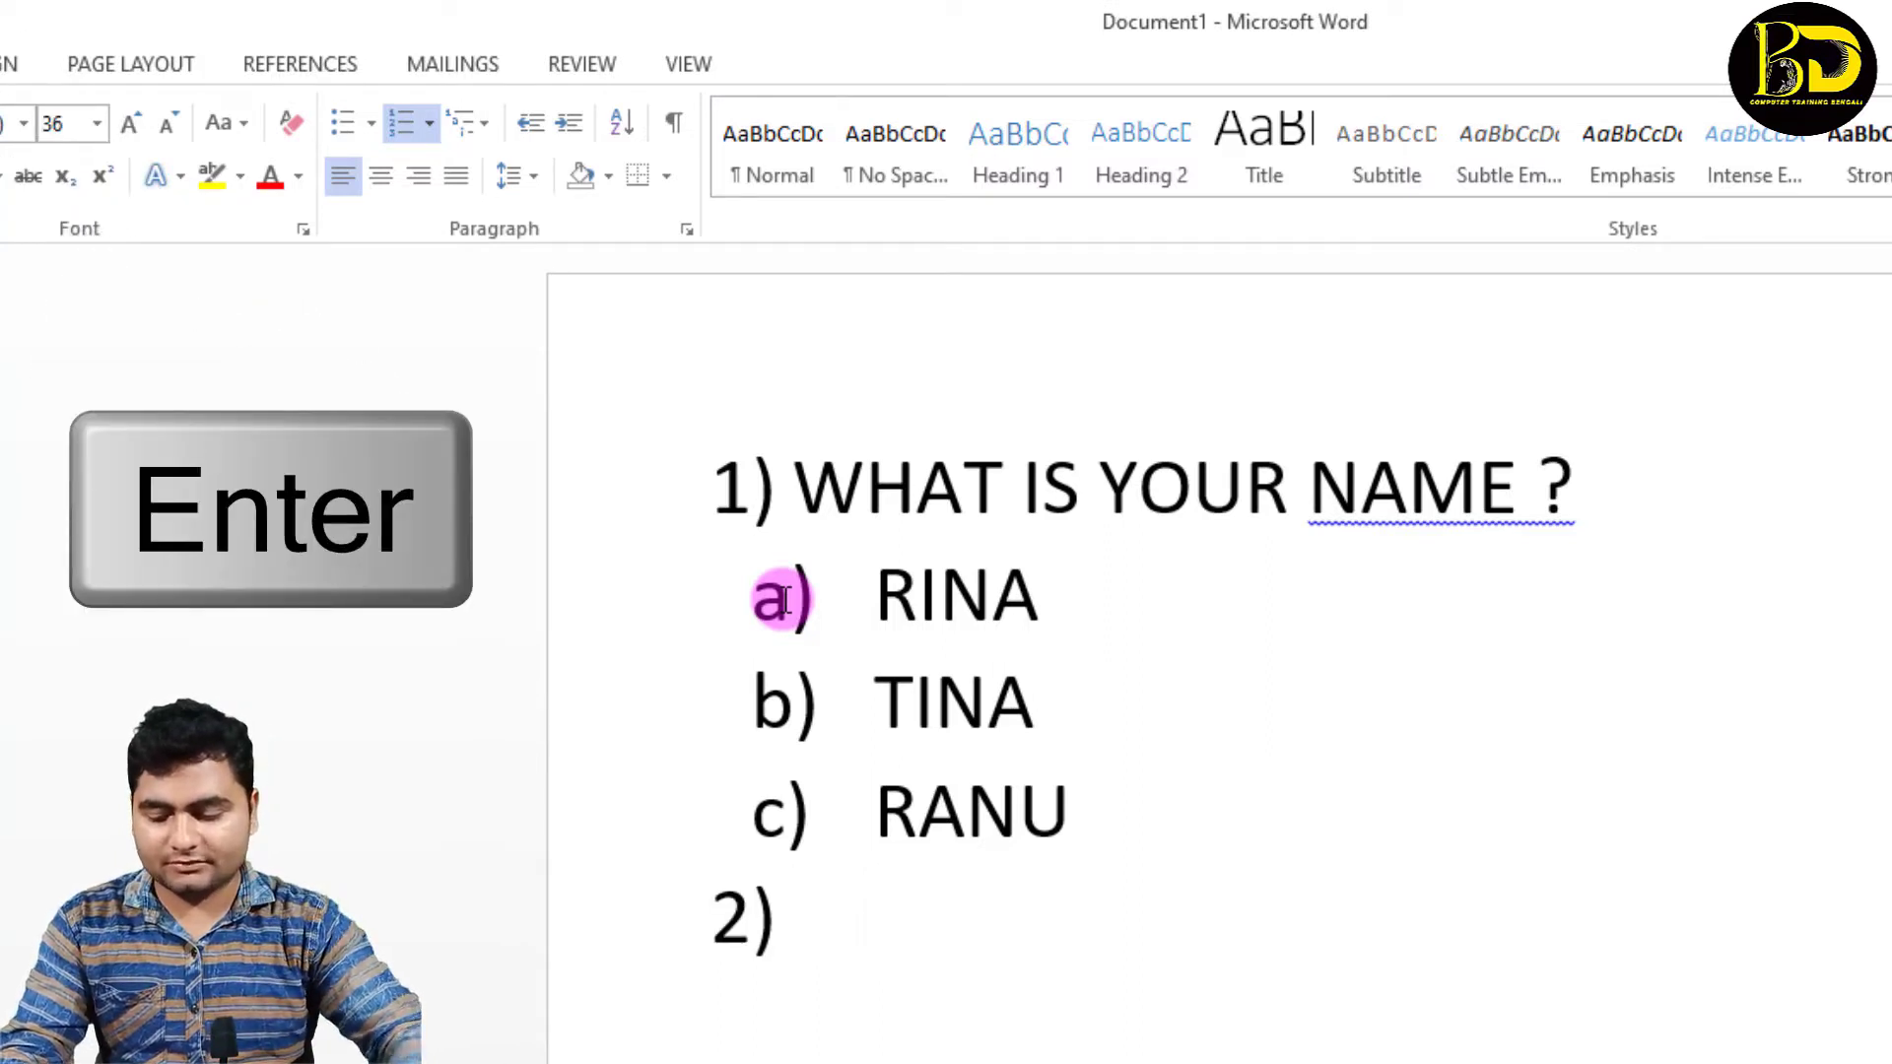
type("WHATI")
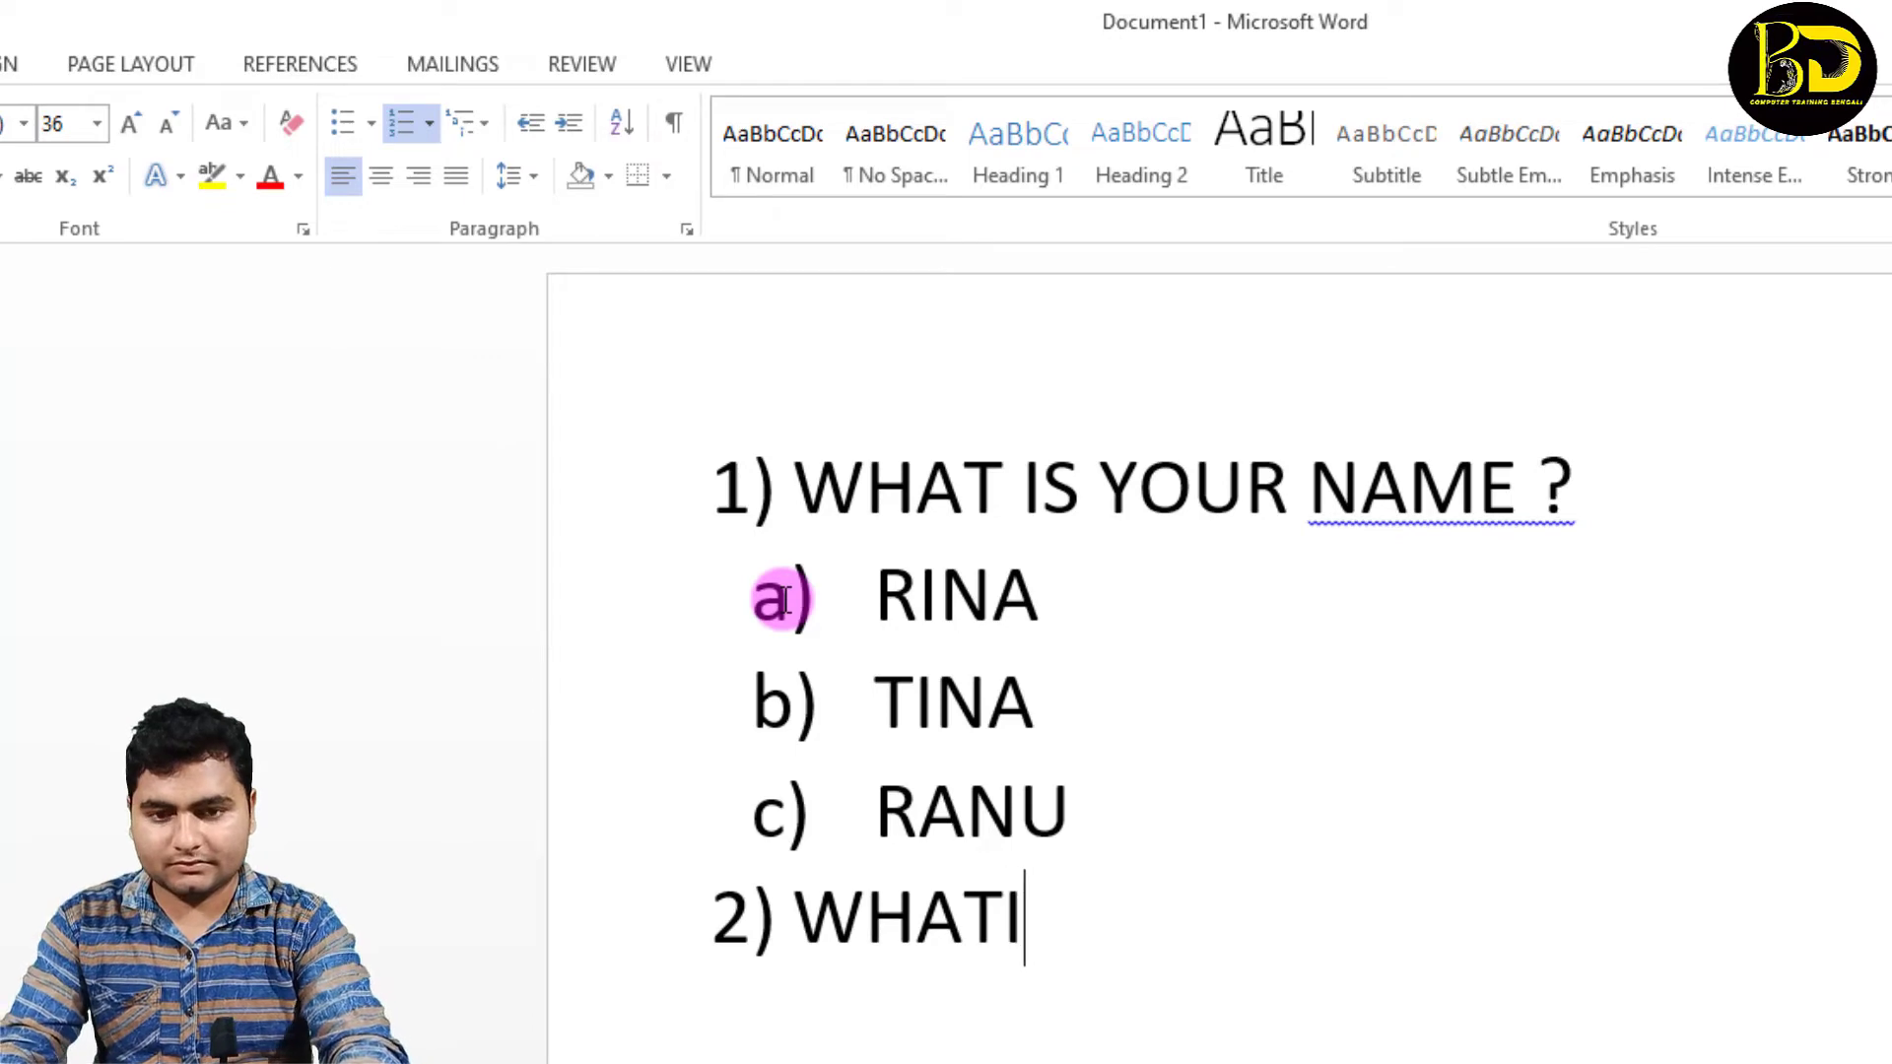
key("BackSpace")
type("IS ")
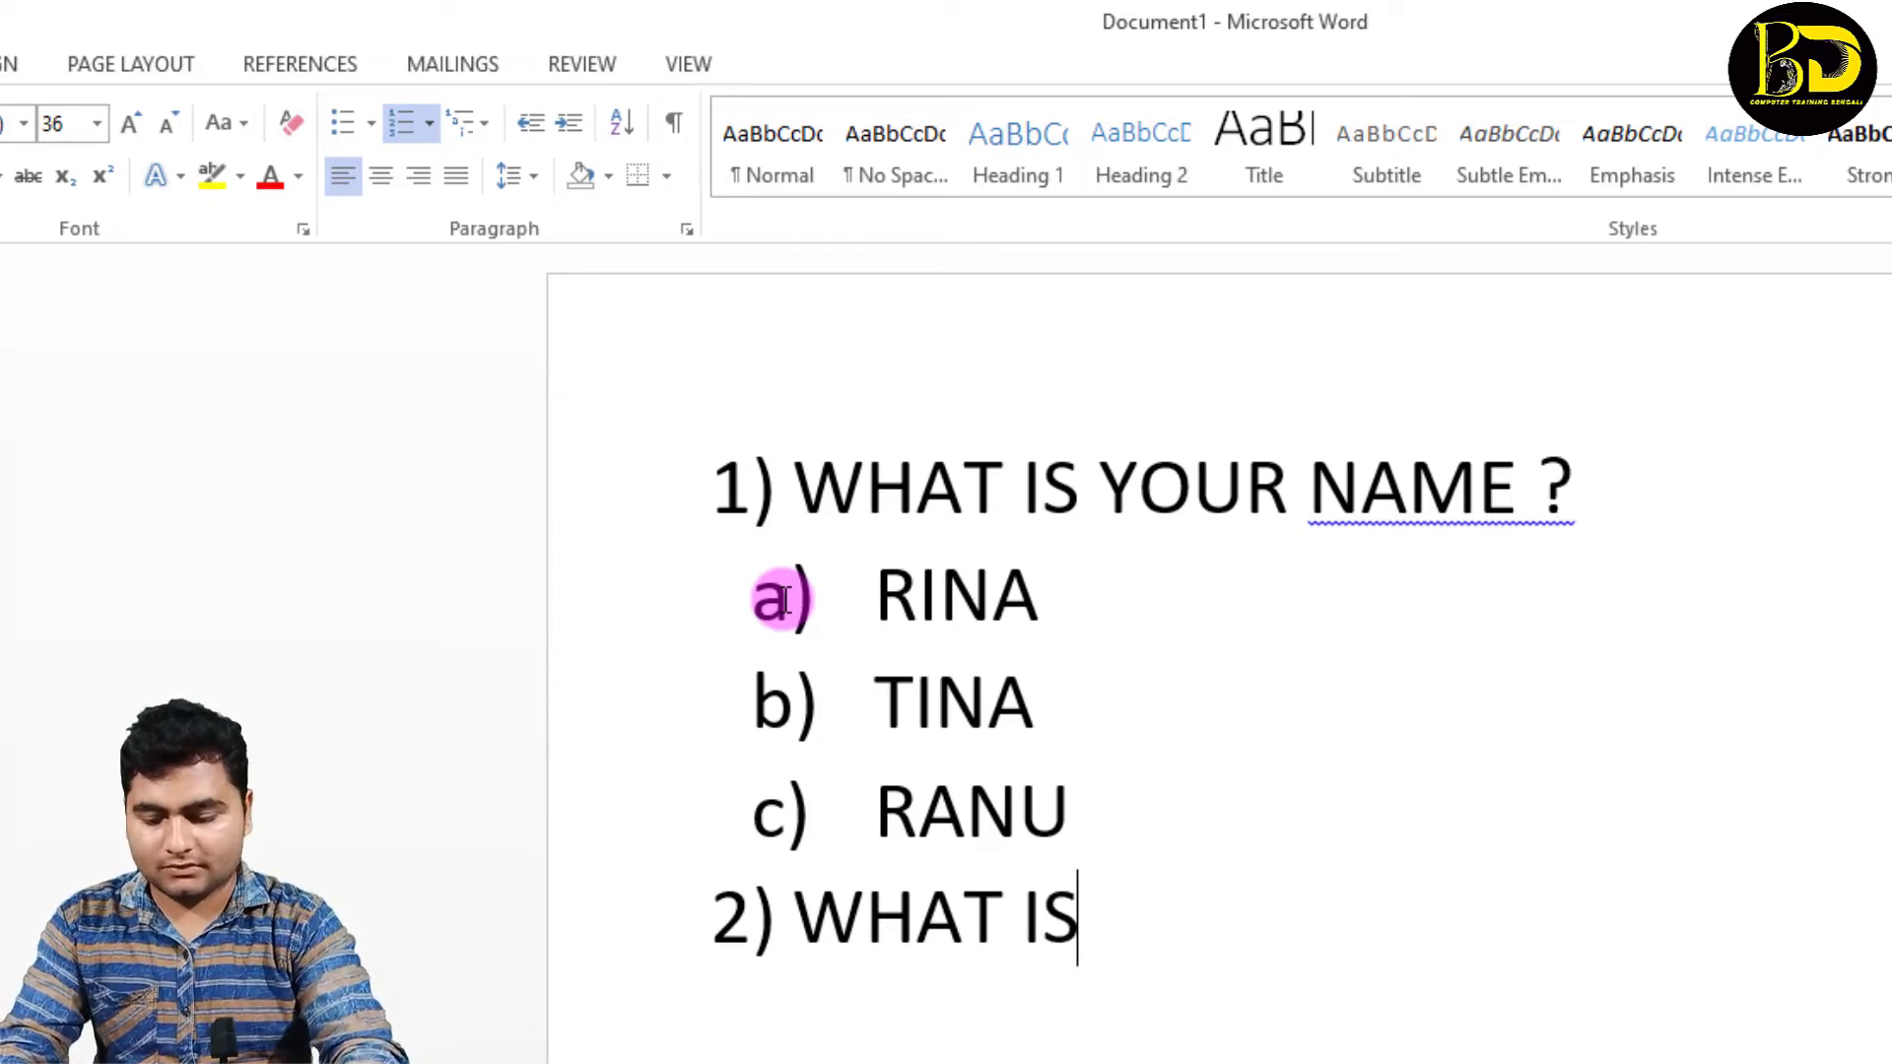
type("YOUR ")
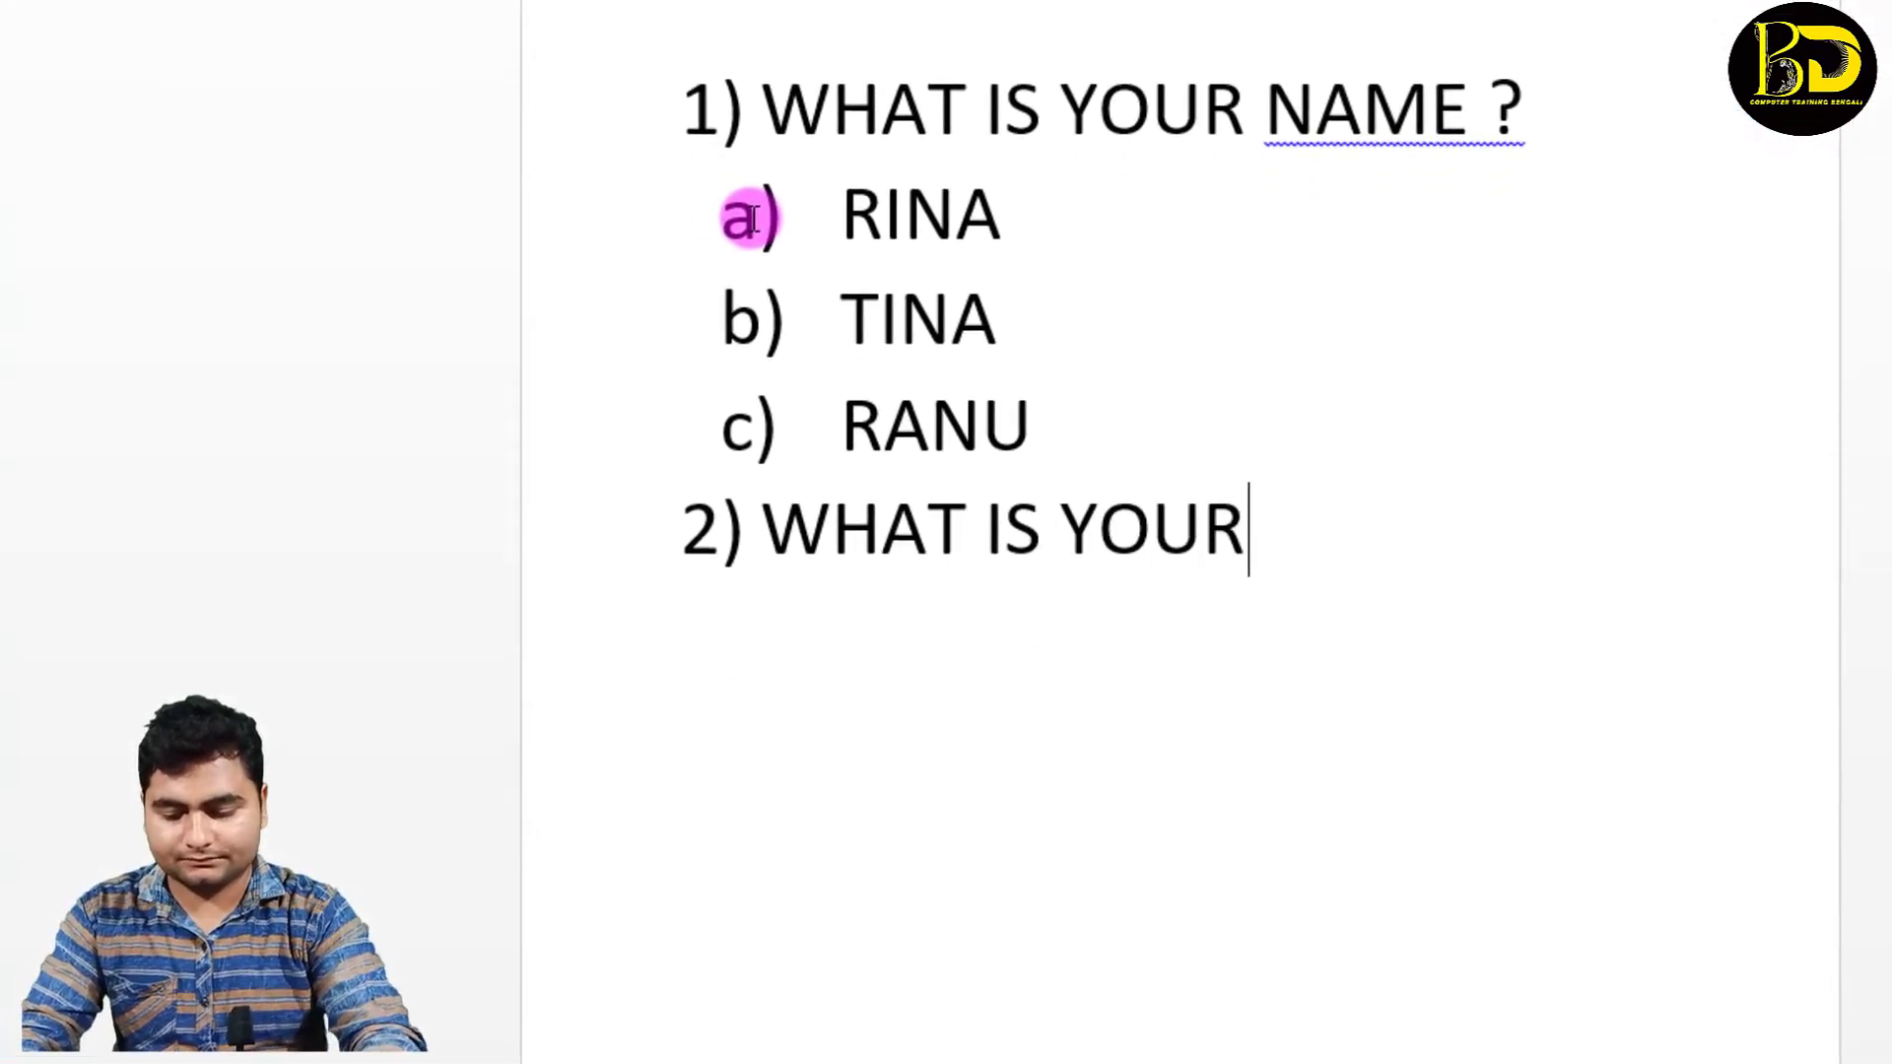
type("VILLAGE ?")
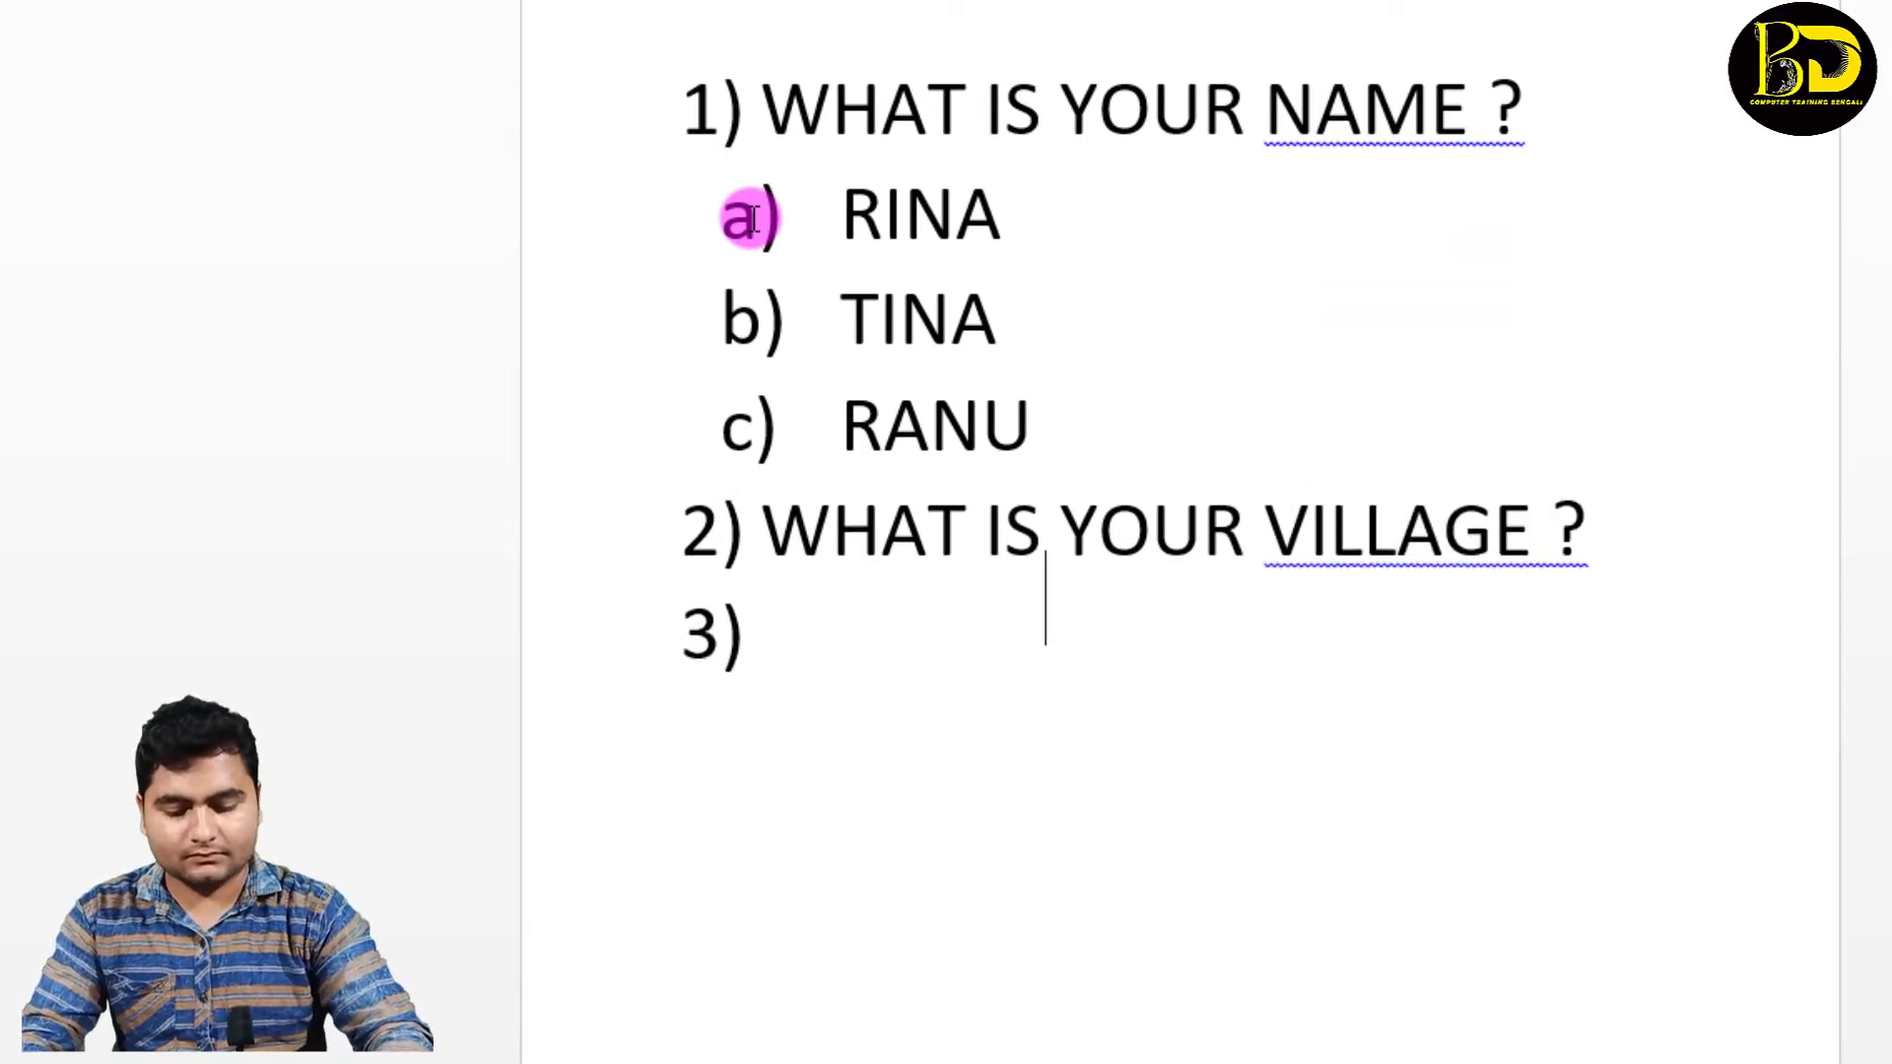
left_click(778, 682)
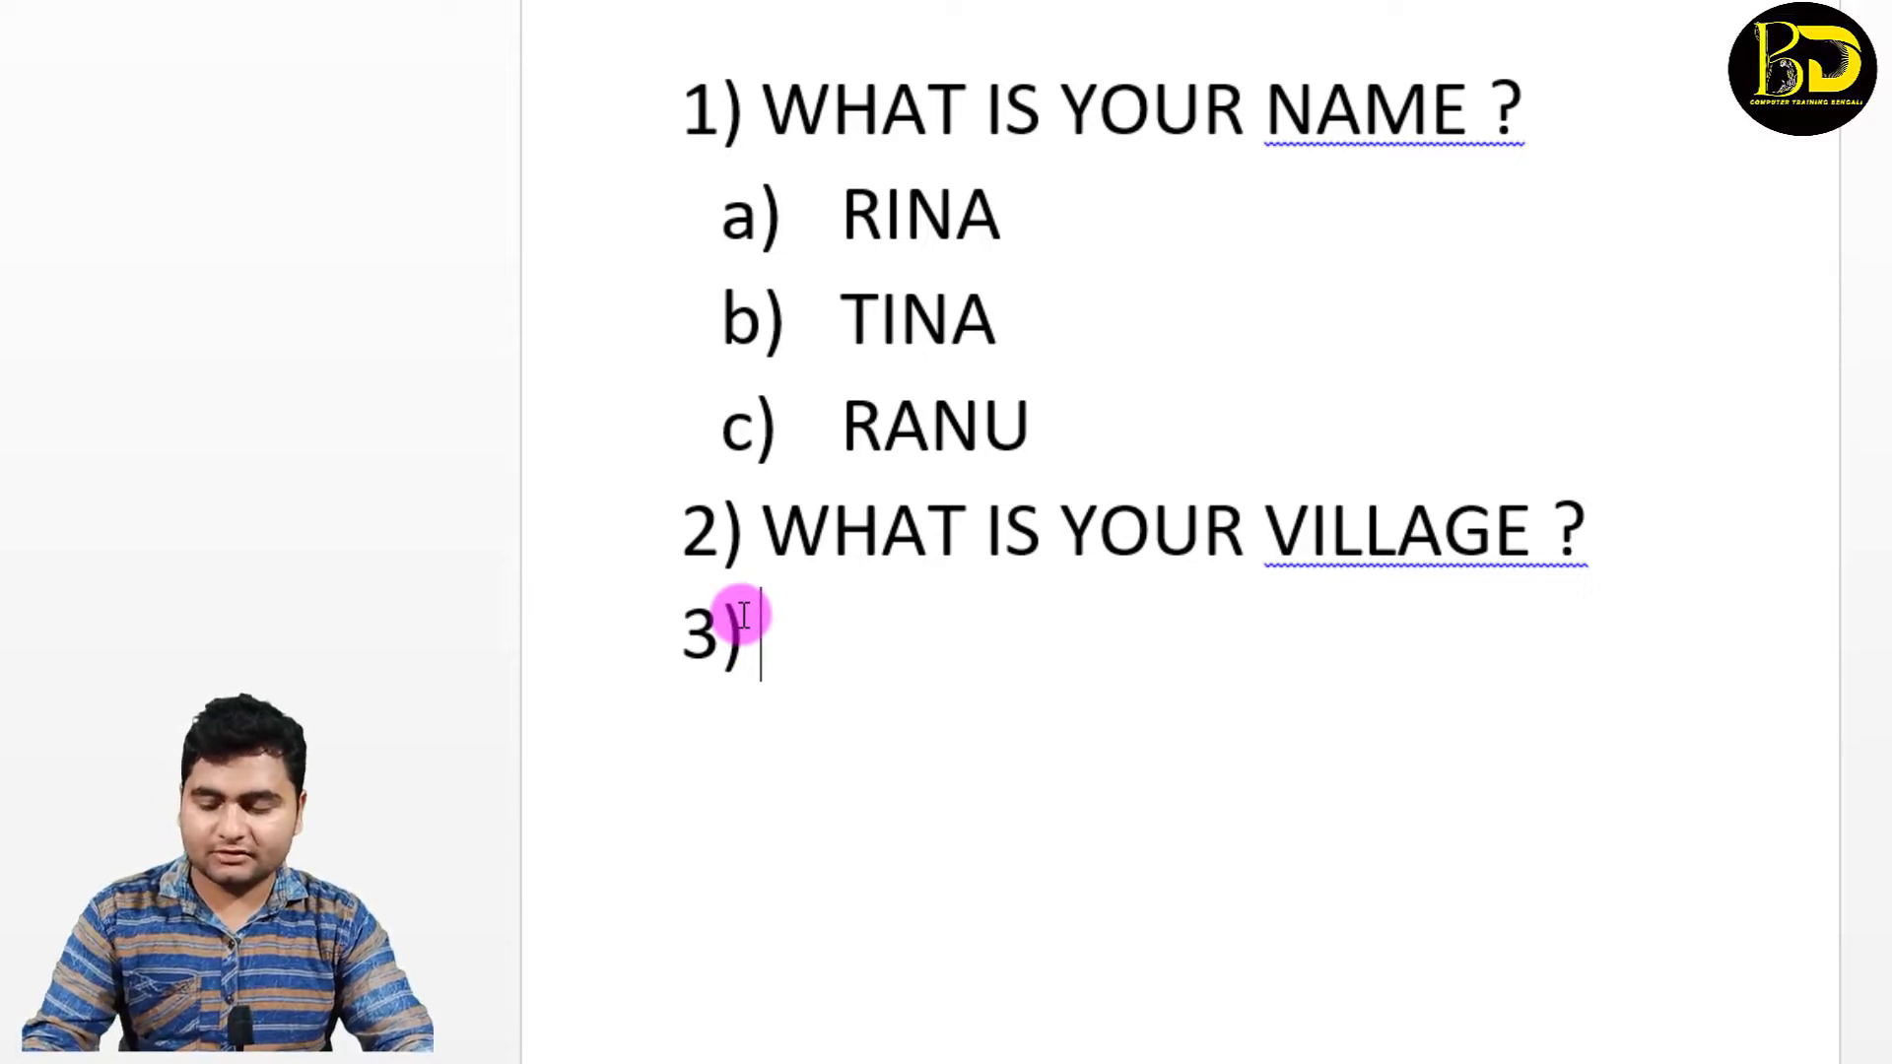
Step: Demote the new item to sublevel a) and enter the answer options GARHBETA, MEDINIPUR and BANKURA
key("Tab")
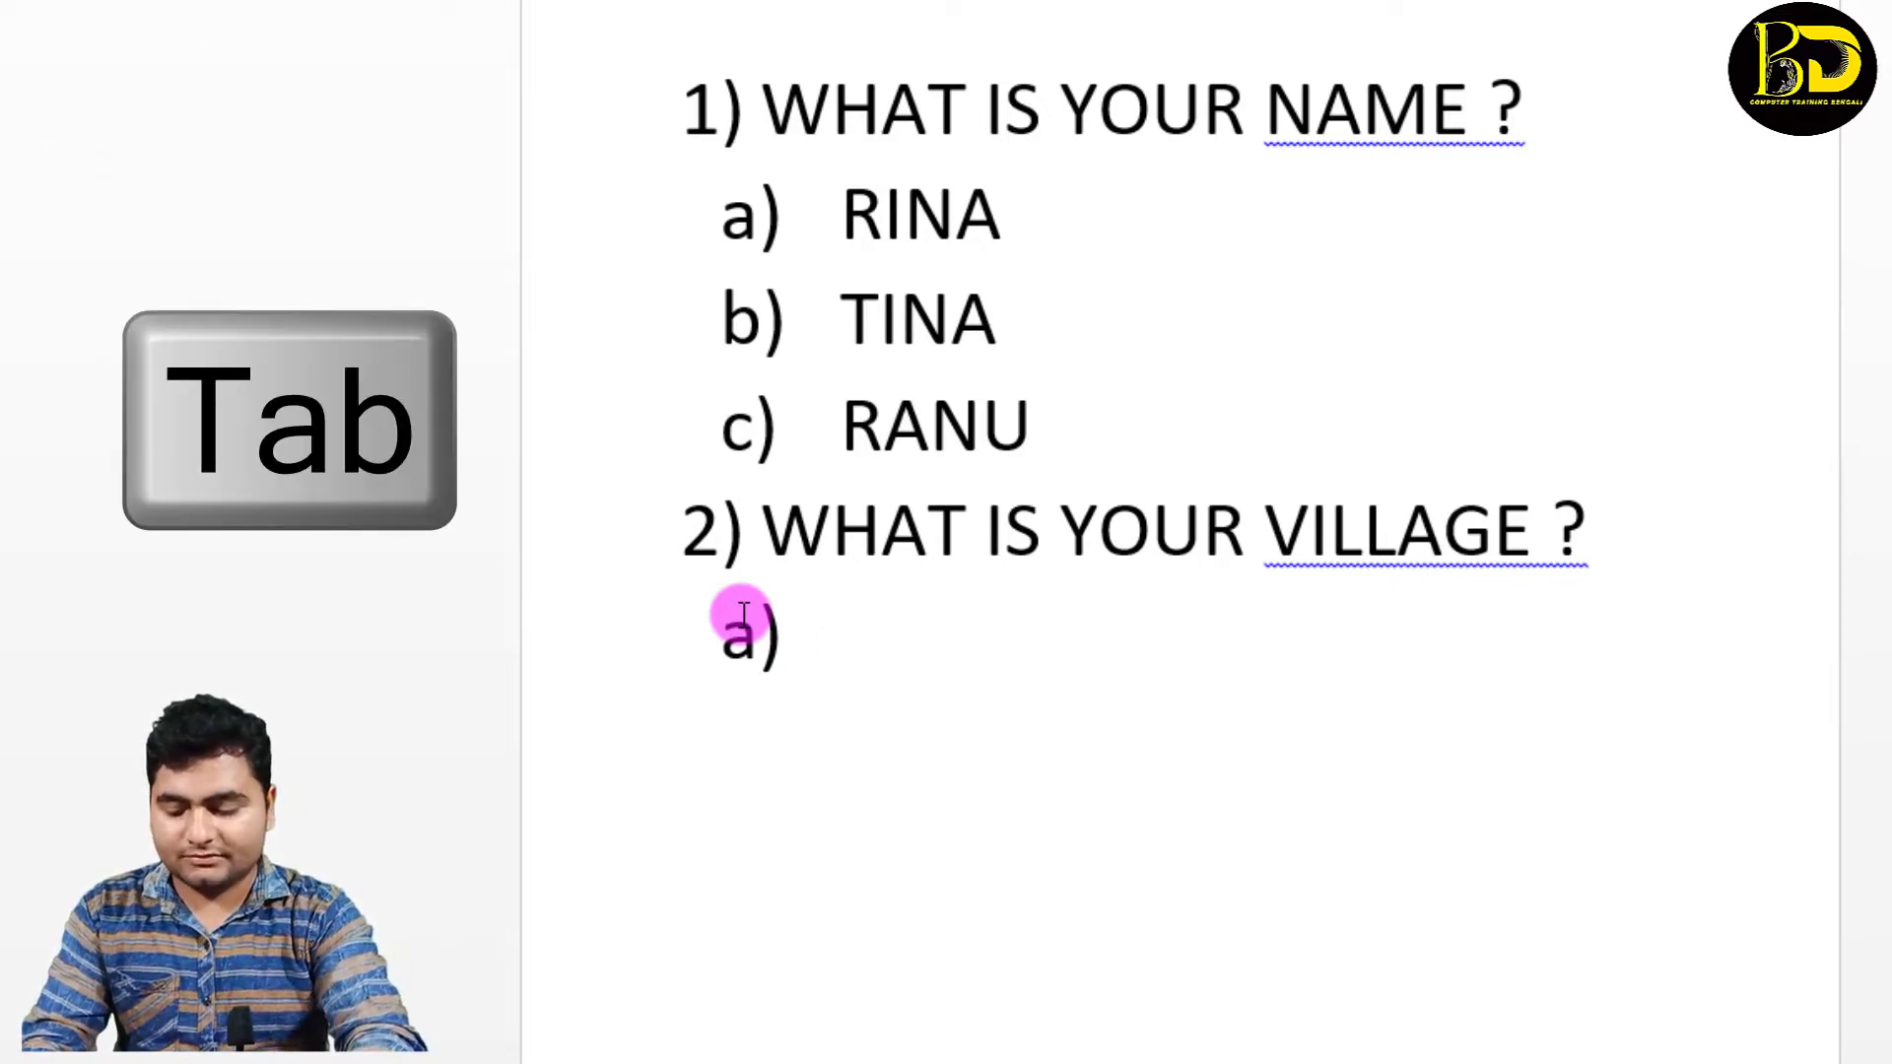
type("GARHBETA")
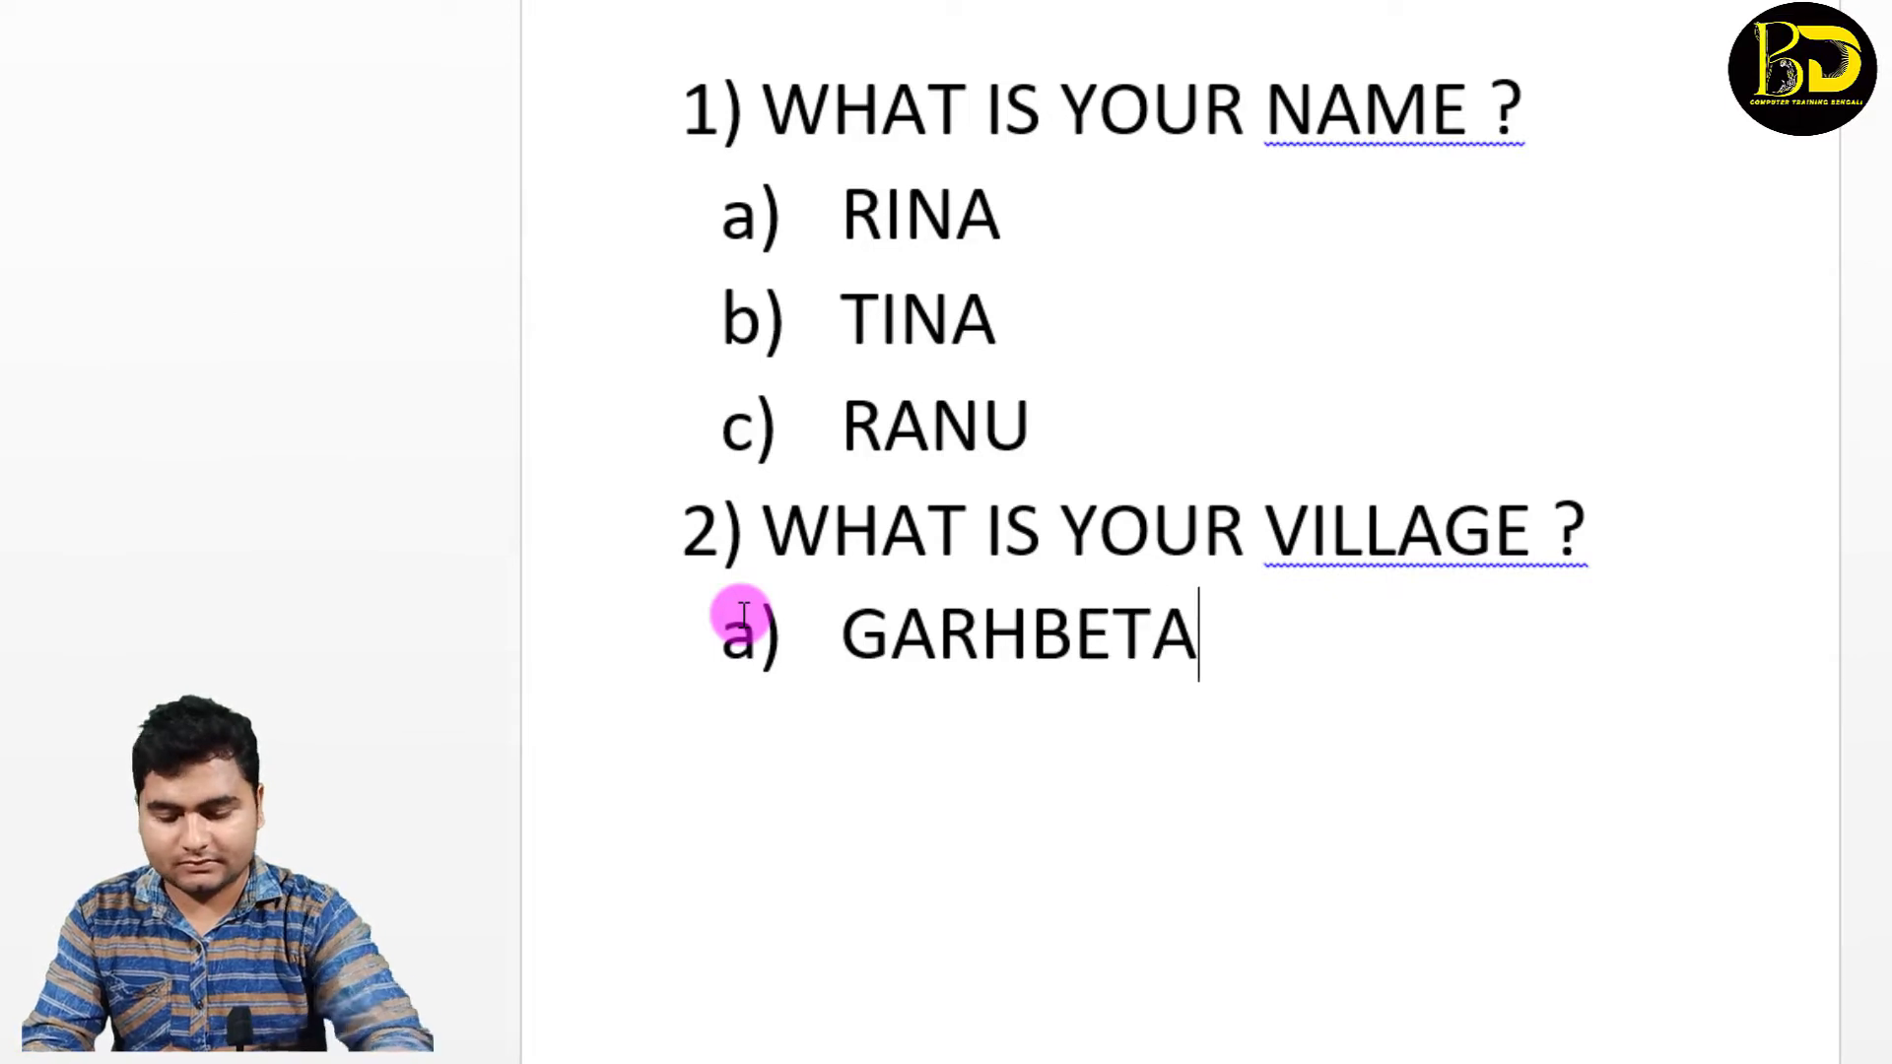
key("Return")
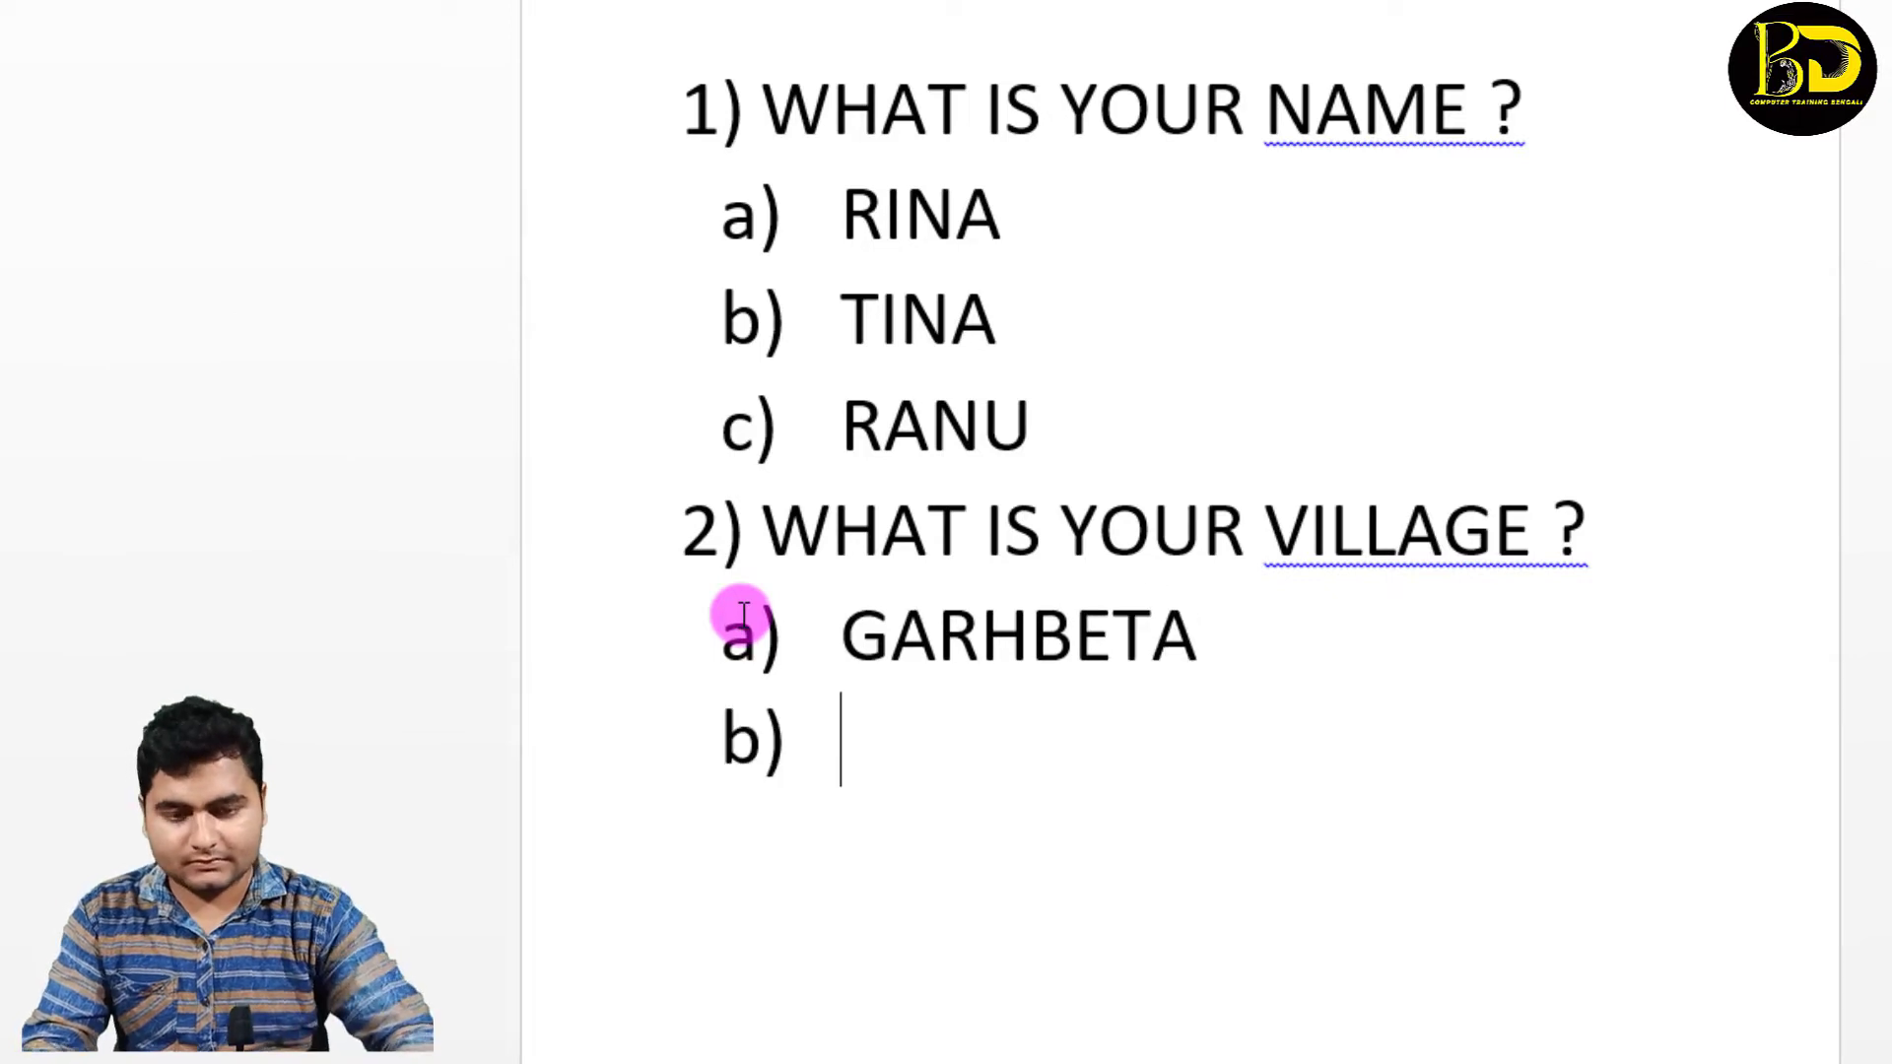
type("ME")
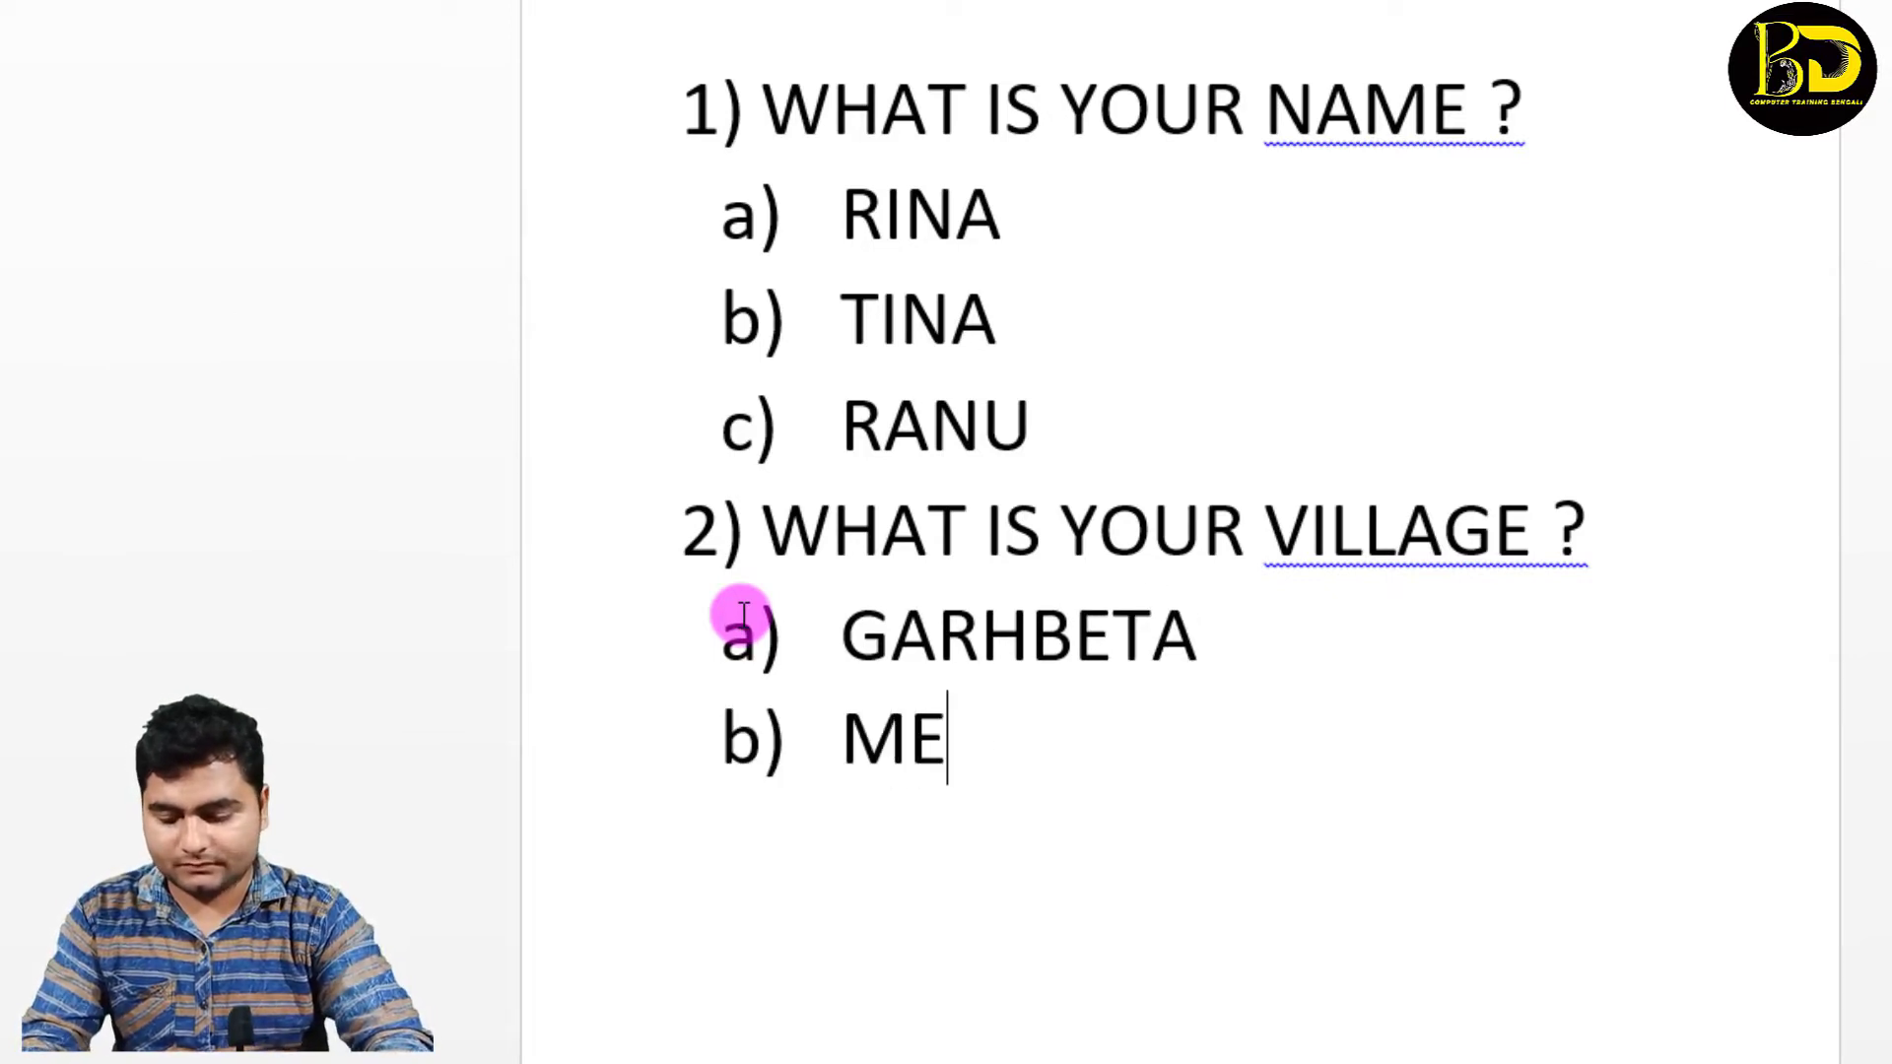
type("DINIPUR")
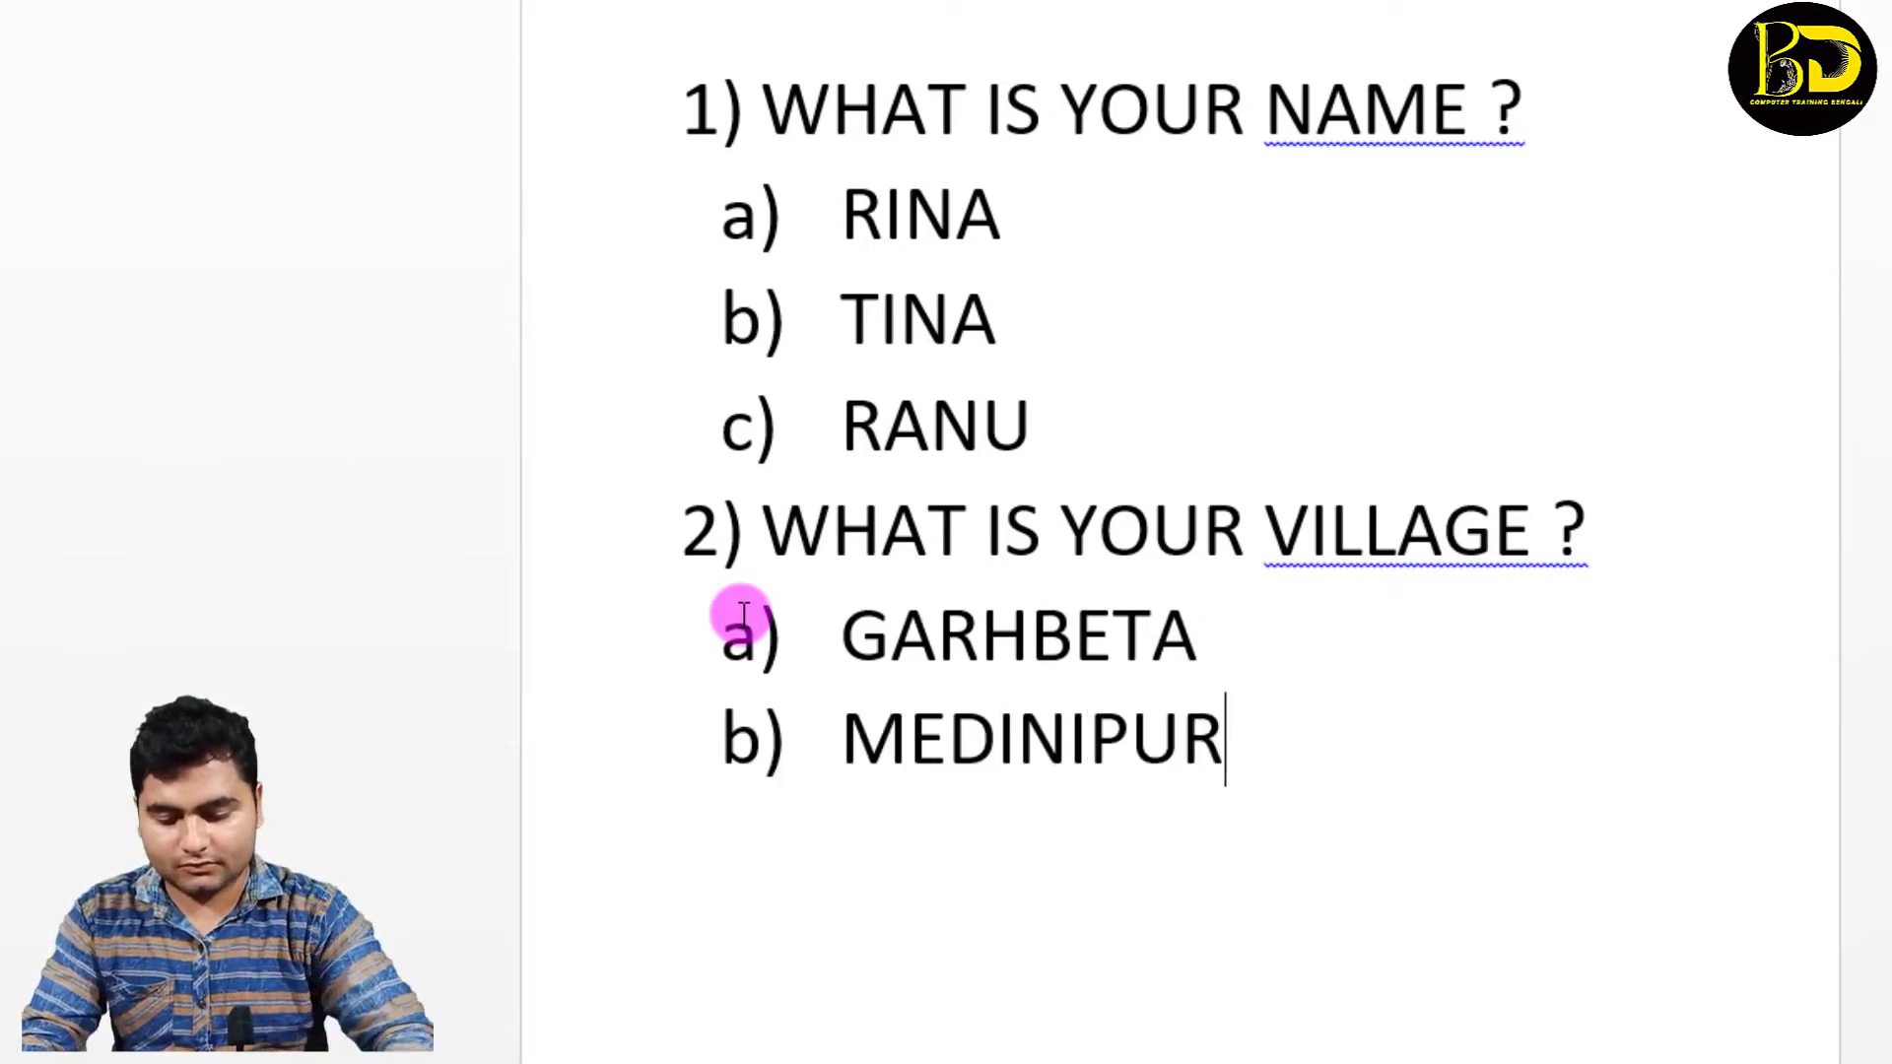
key("Return")
type("BANKU")
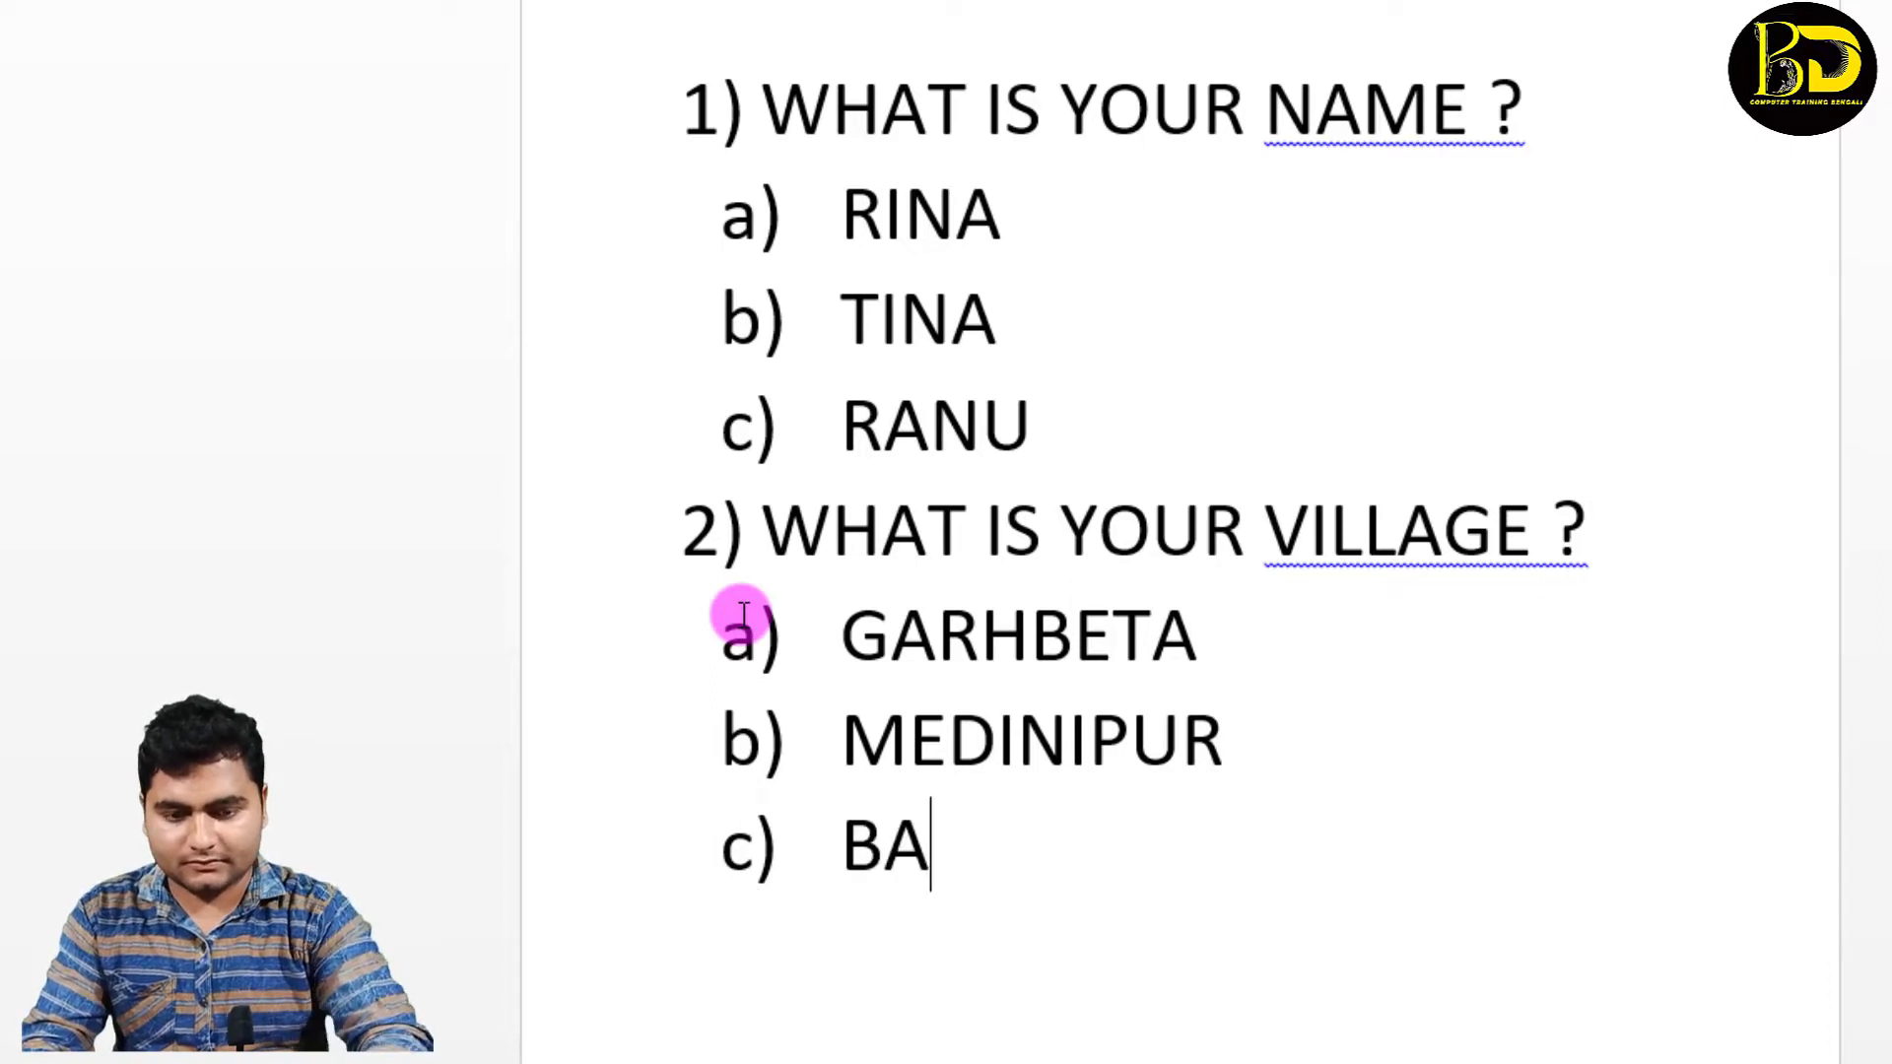
type("RA")
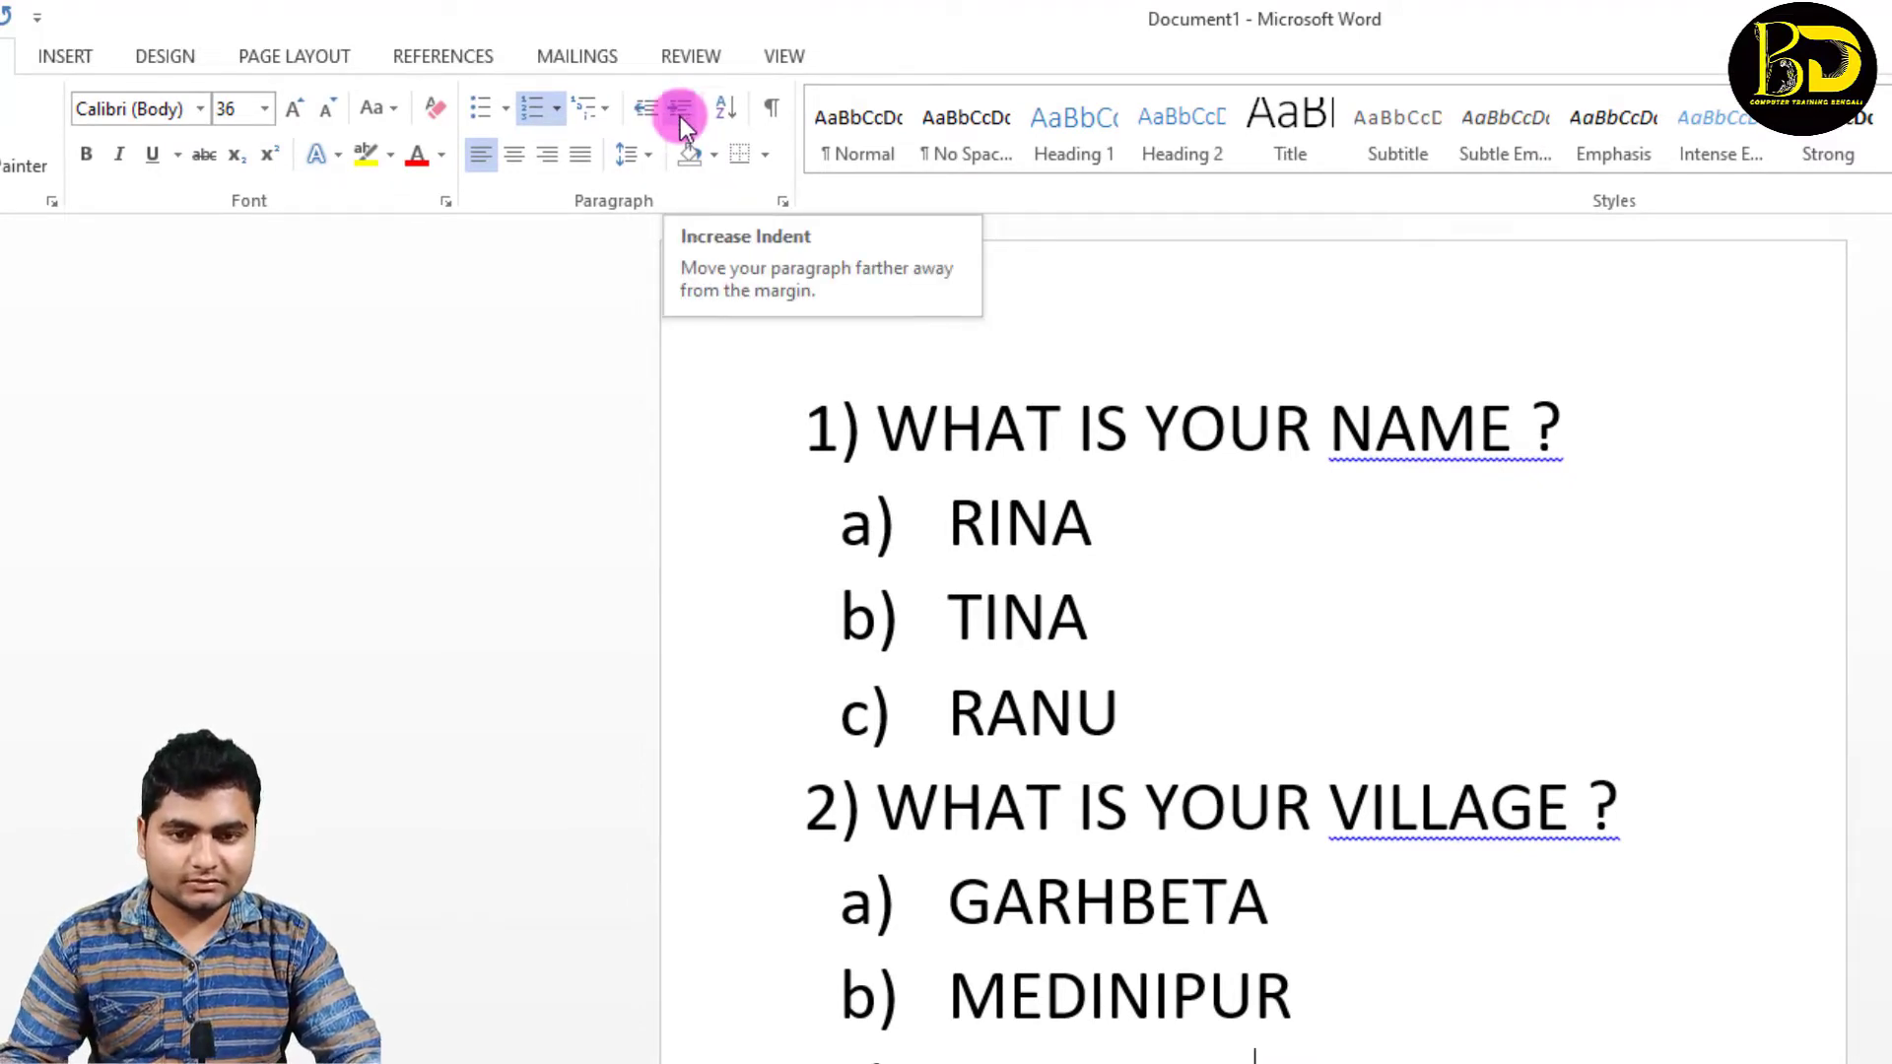
Step: Replace the entire list with three paragraphs of sample text generated by the =RAND(3) formula
key("ctrl+a")
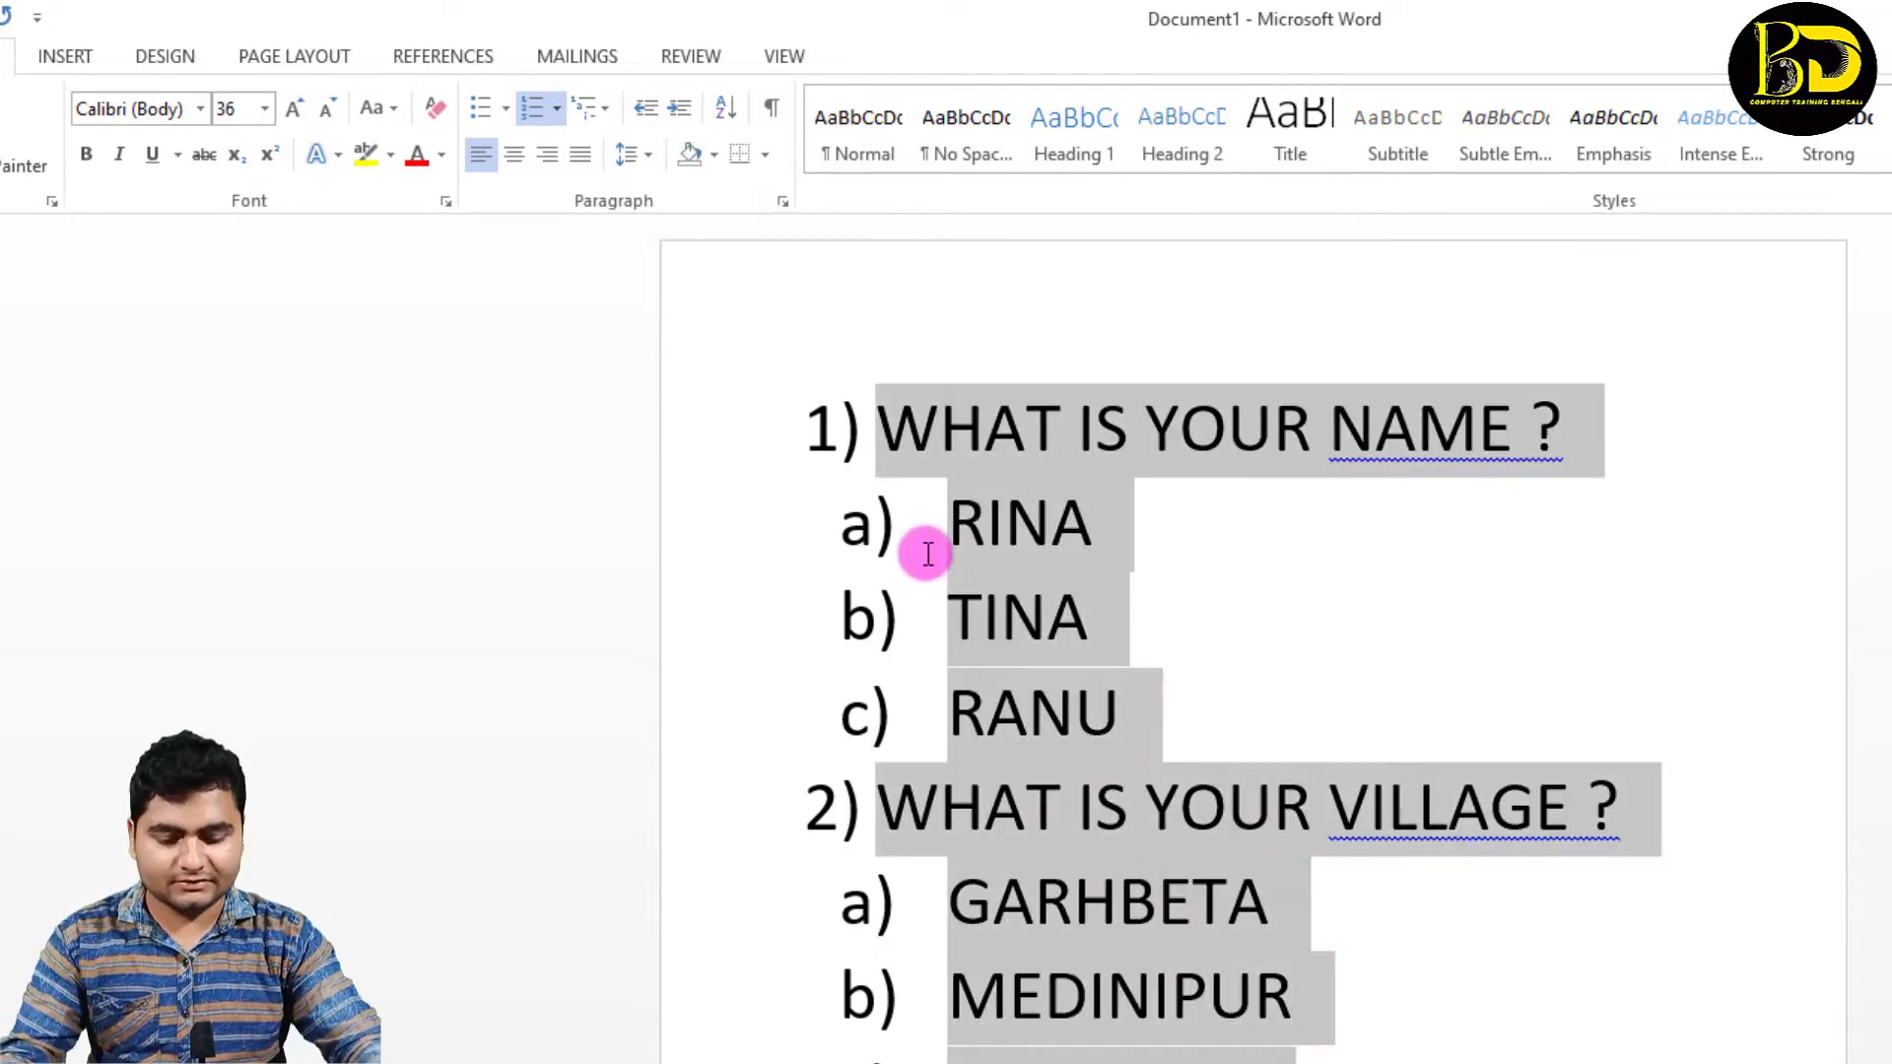
key("Delete")
type("=RAN")
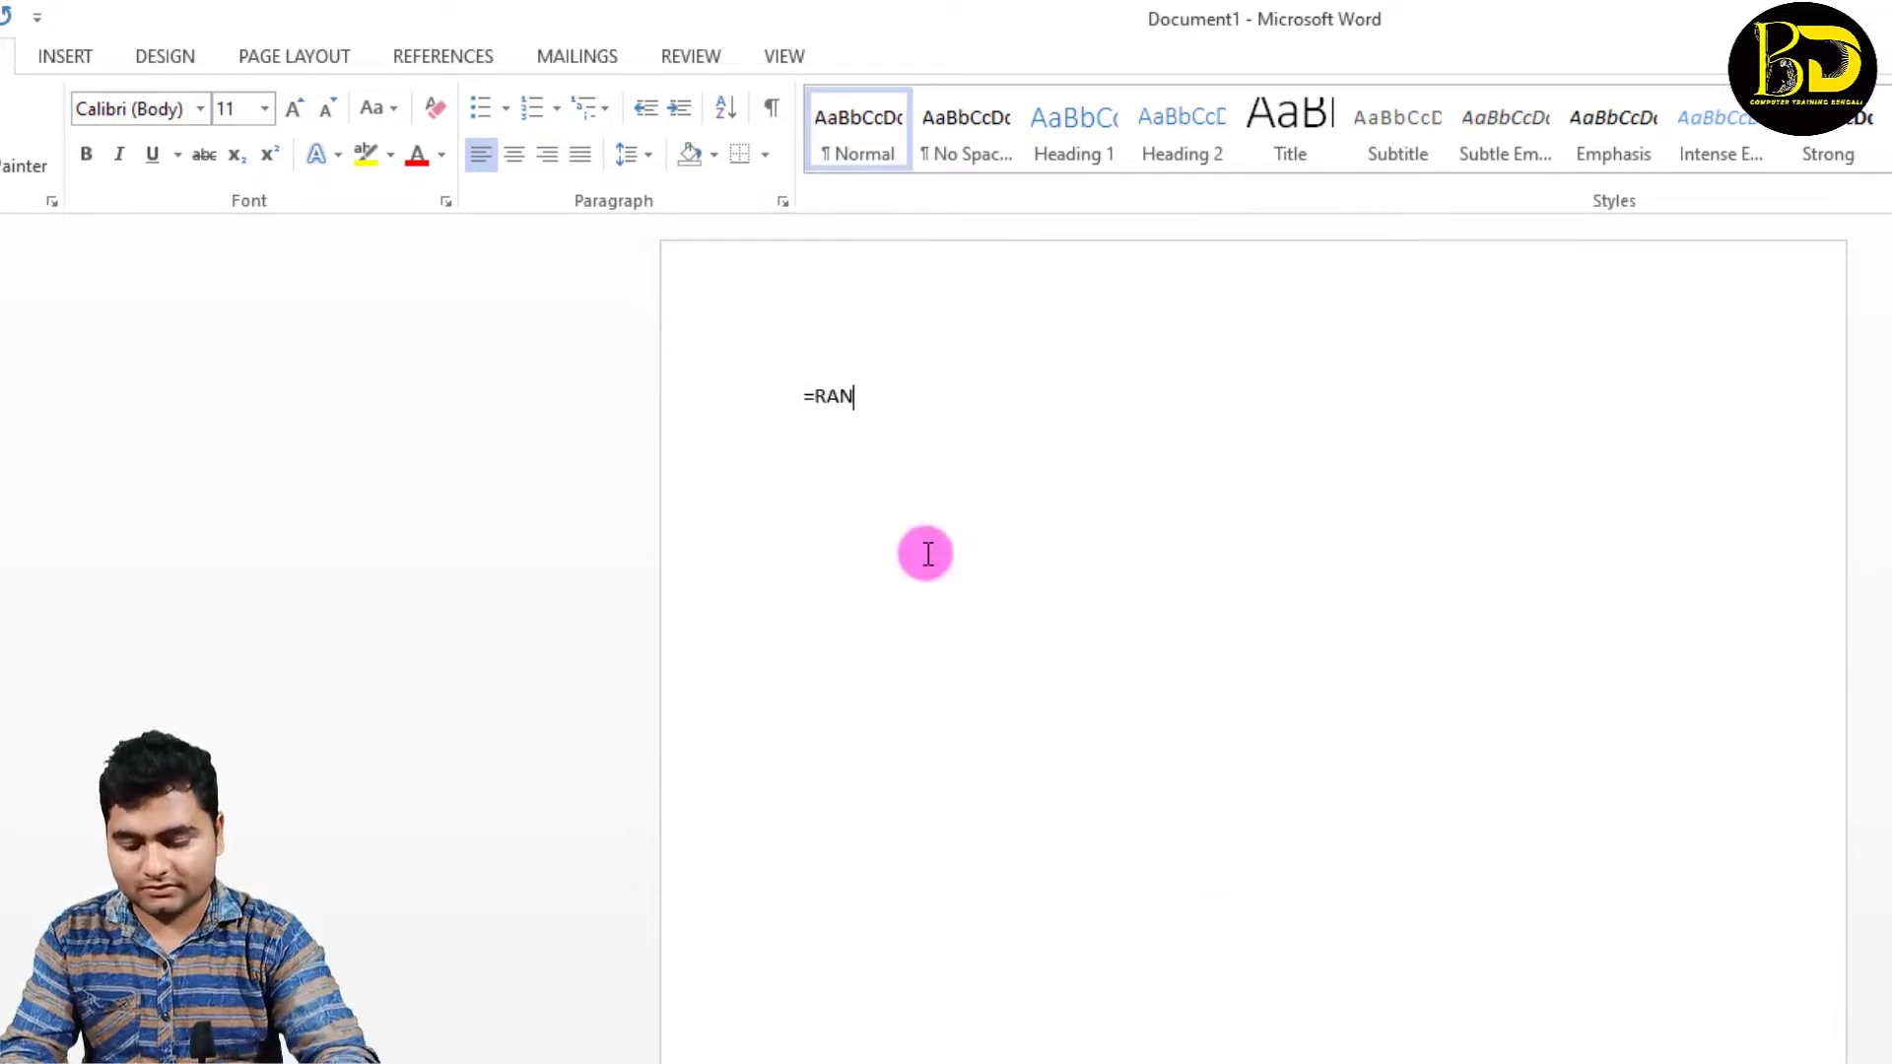
type("D")
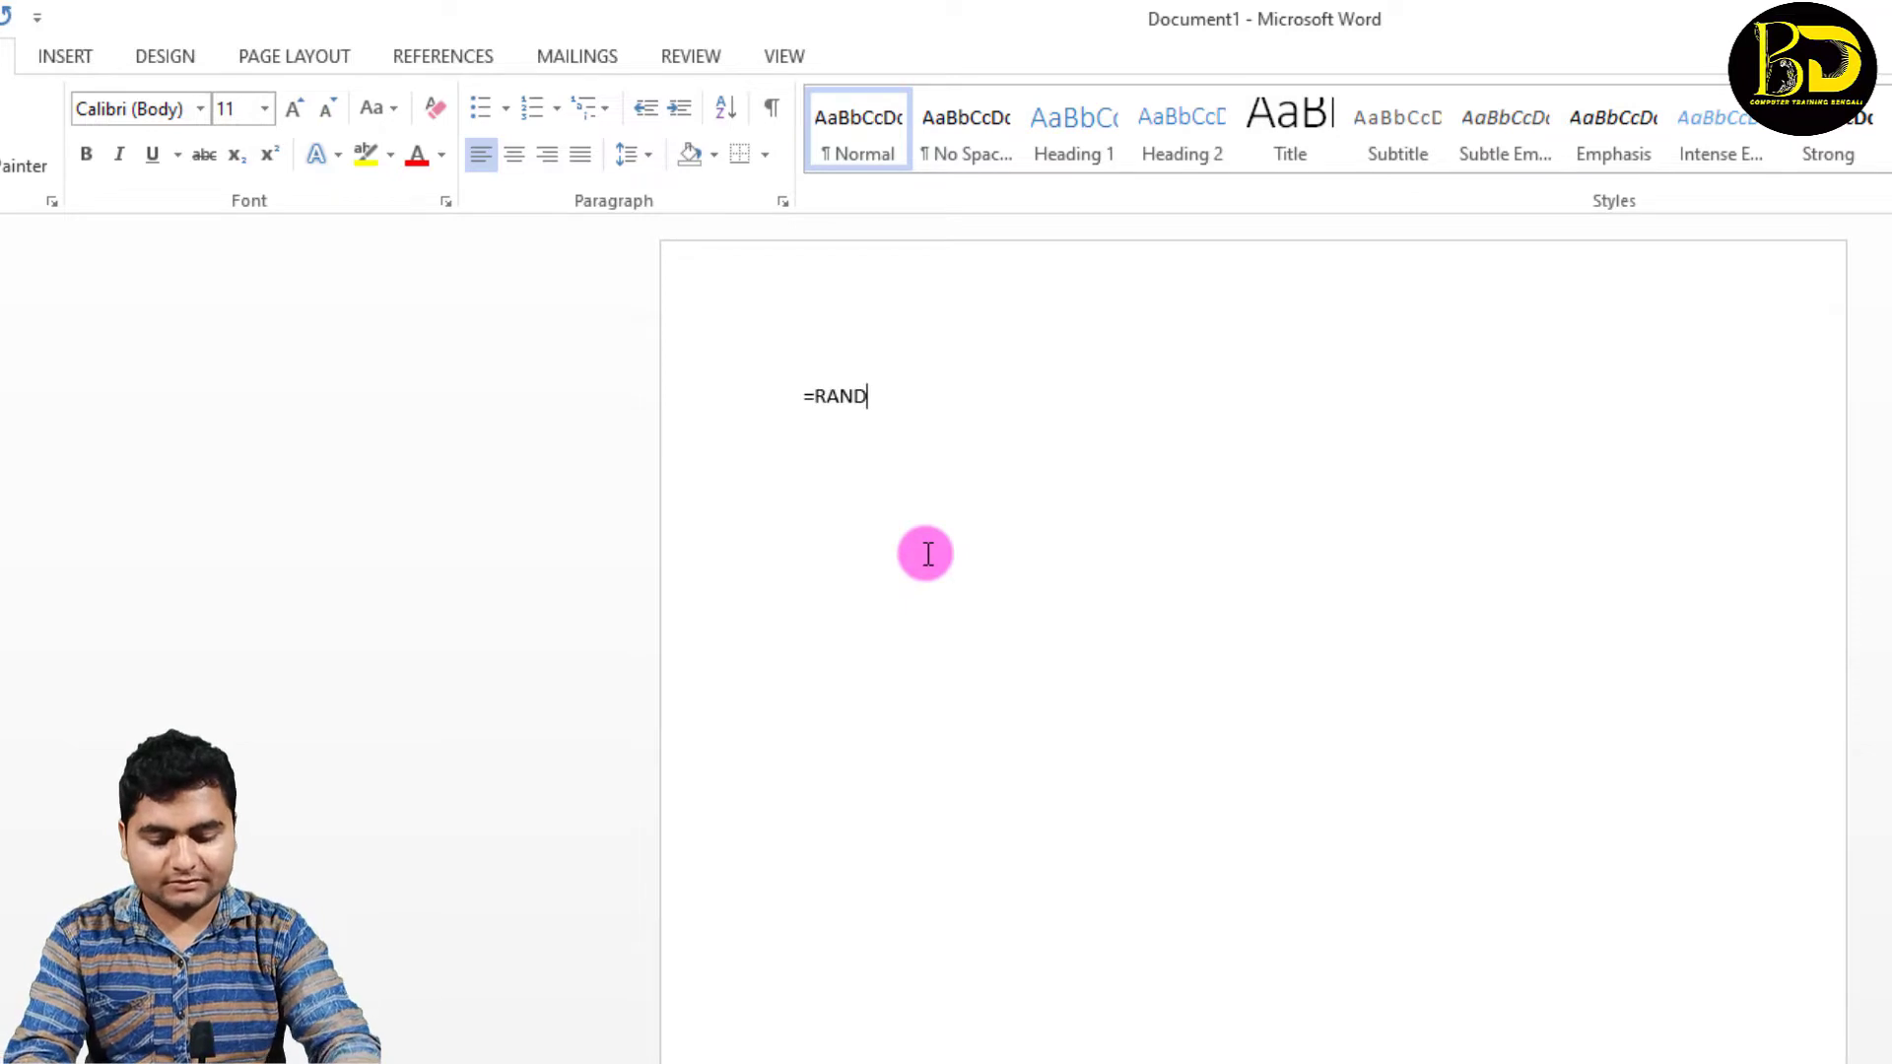
type("(*৩")
key("BackSpace")
key("BackSpace")
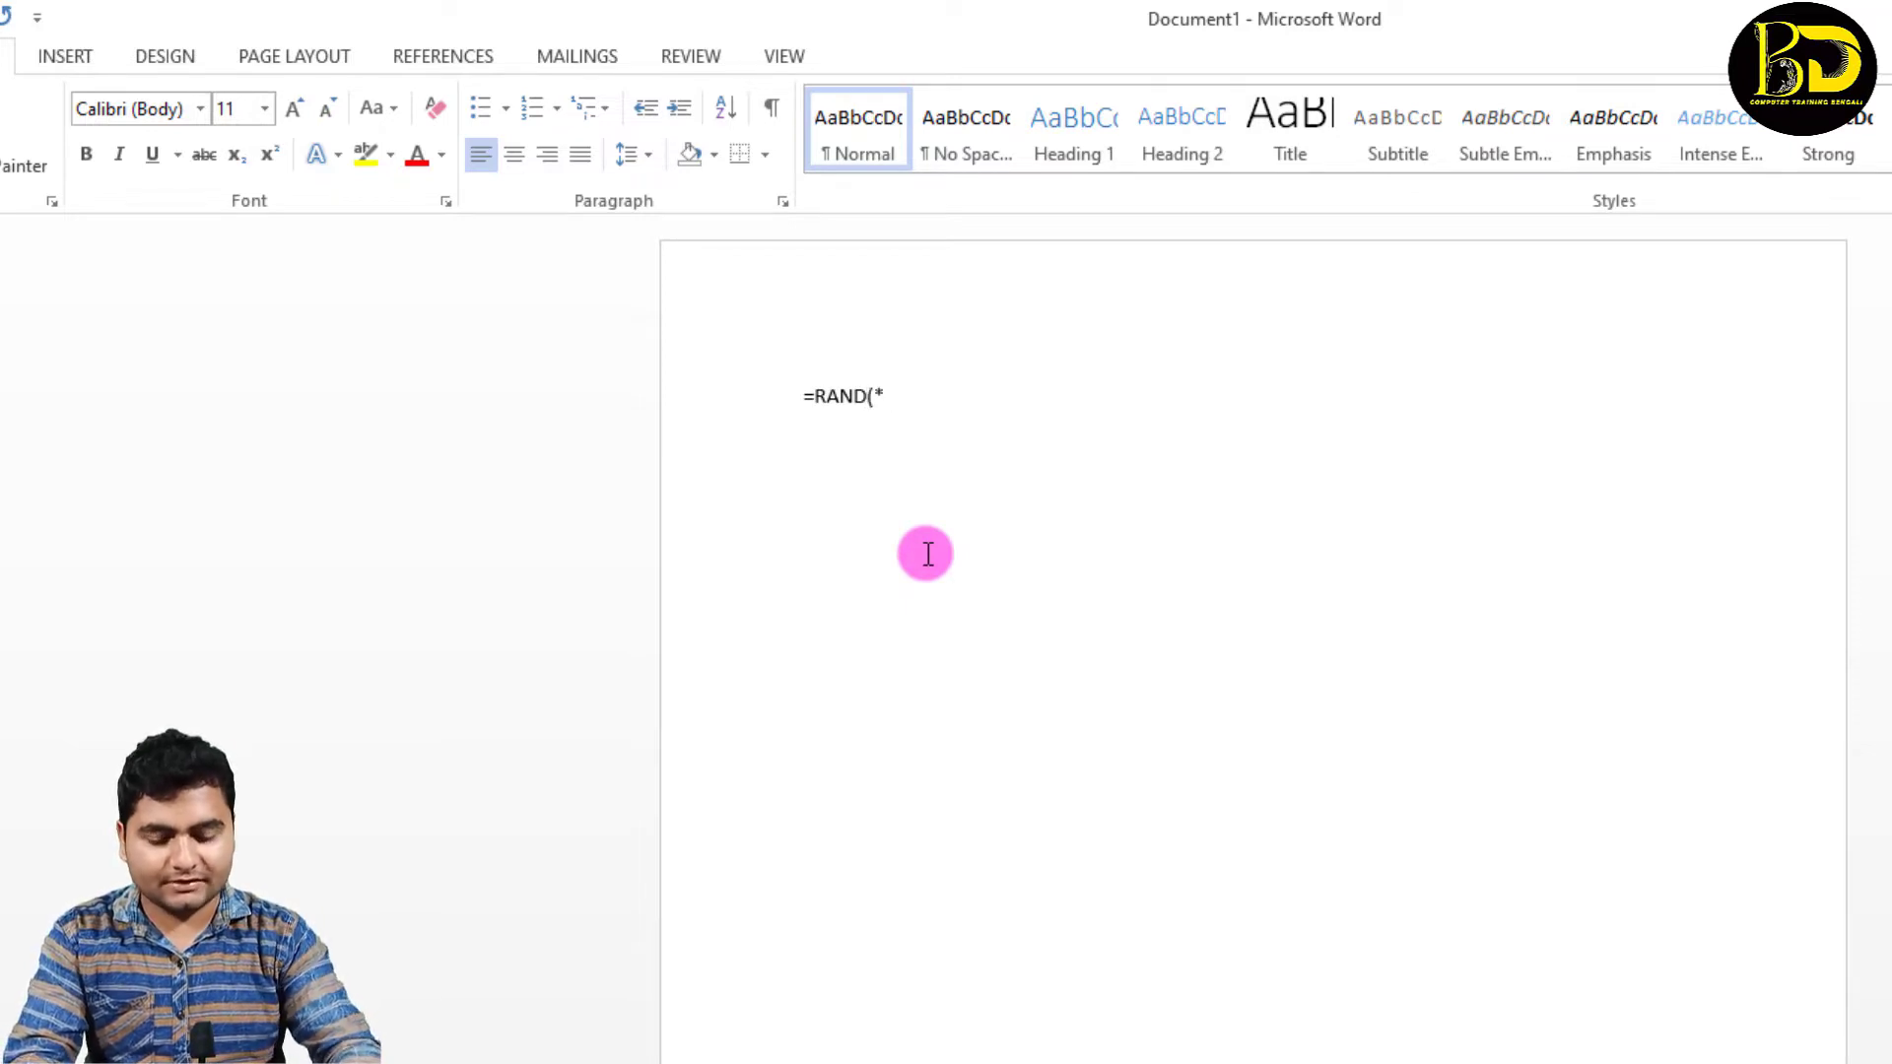
type("2")
key("BackSpace")
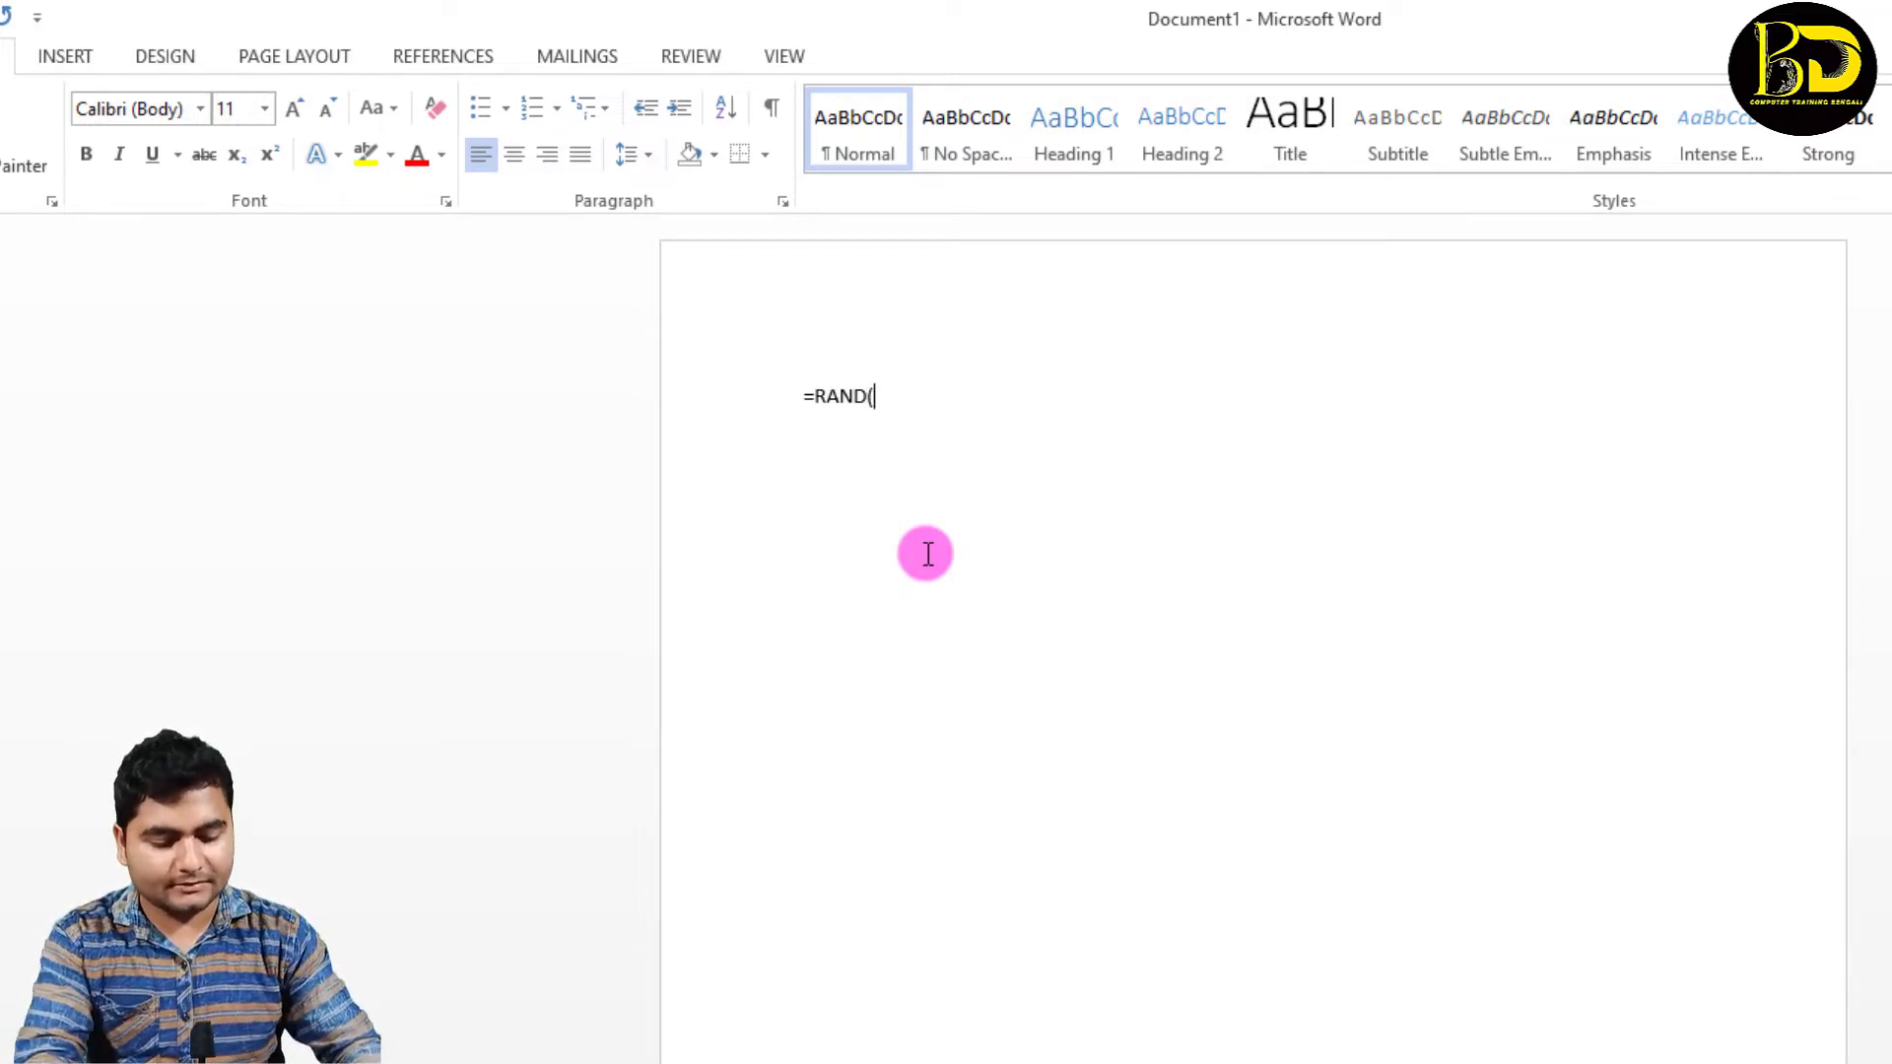
type("3")
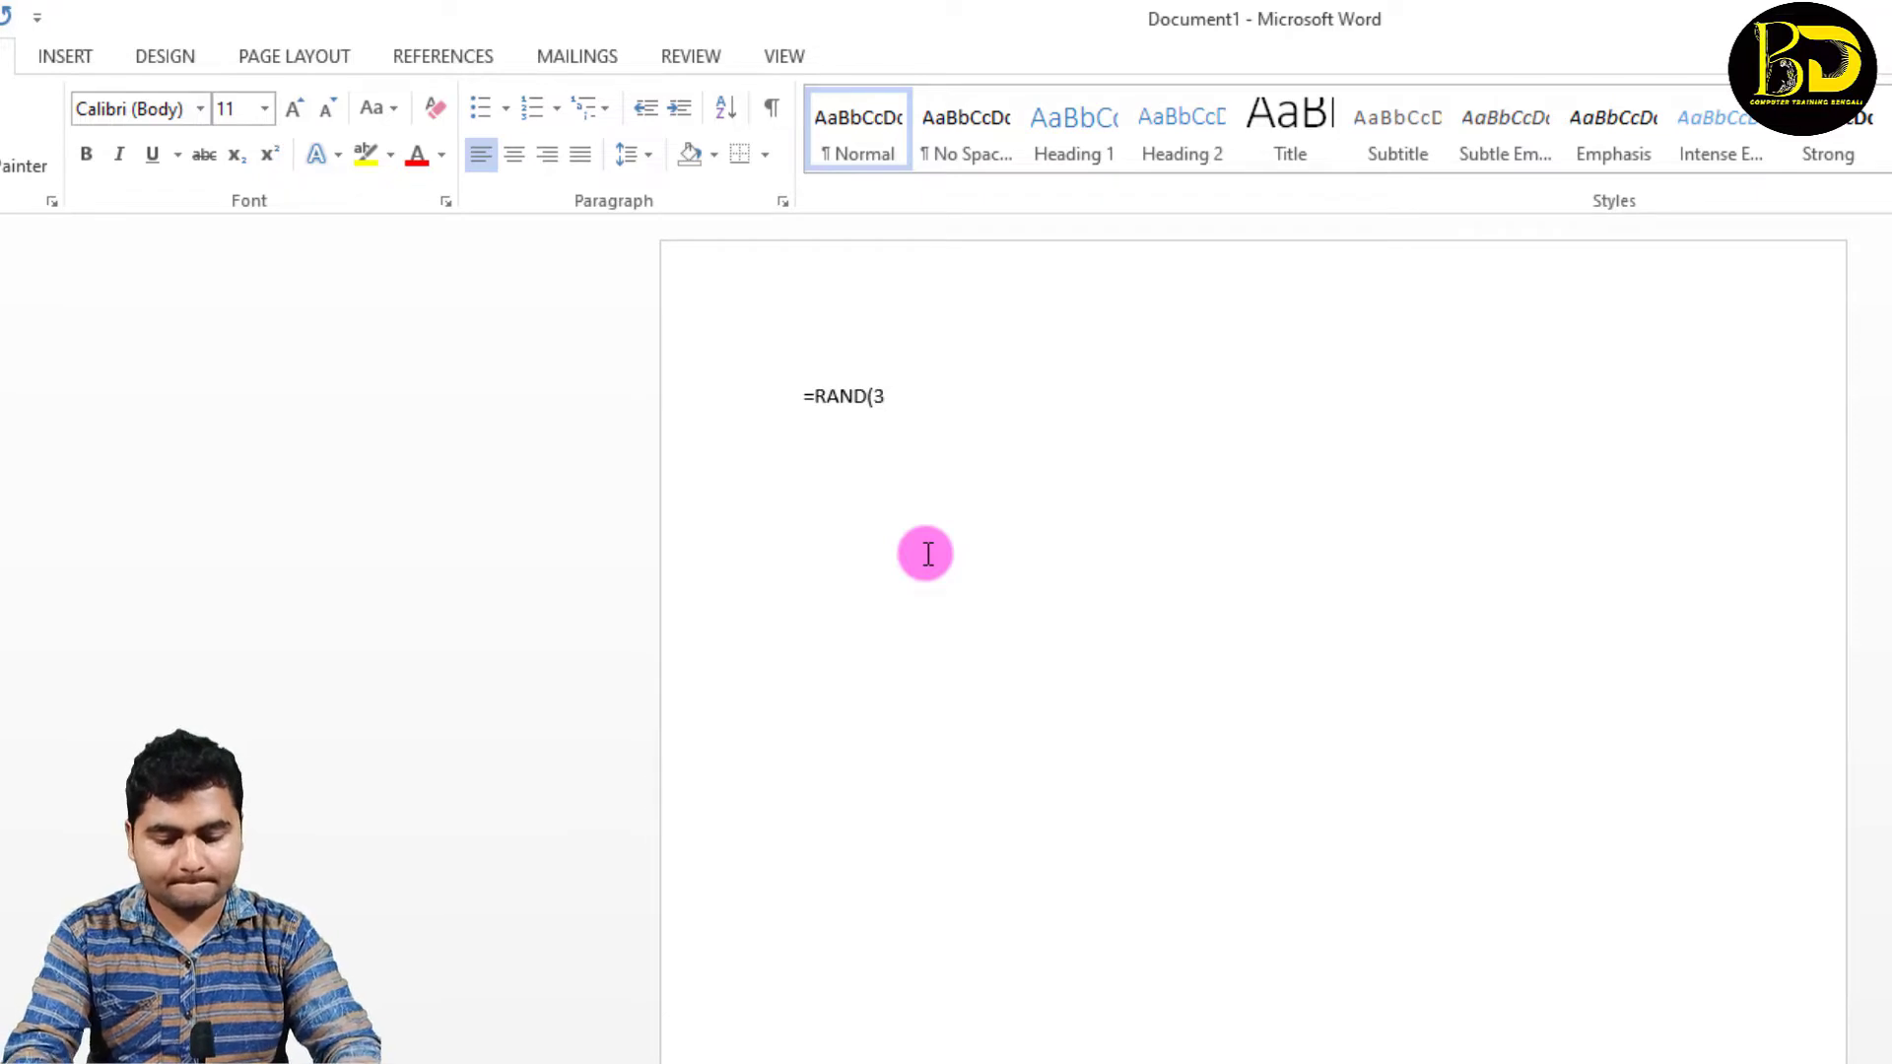
type(".)")
key("Return")
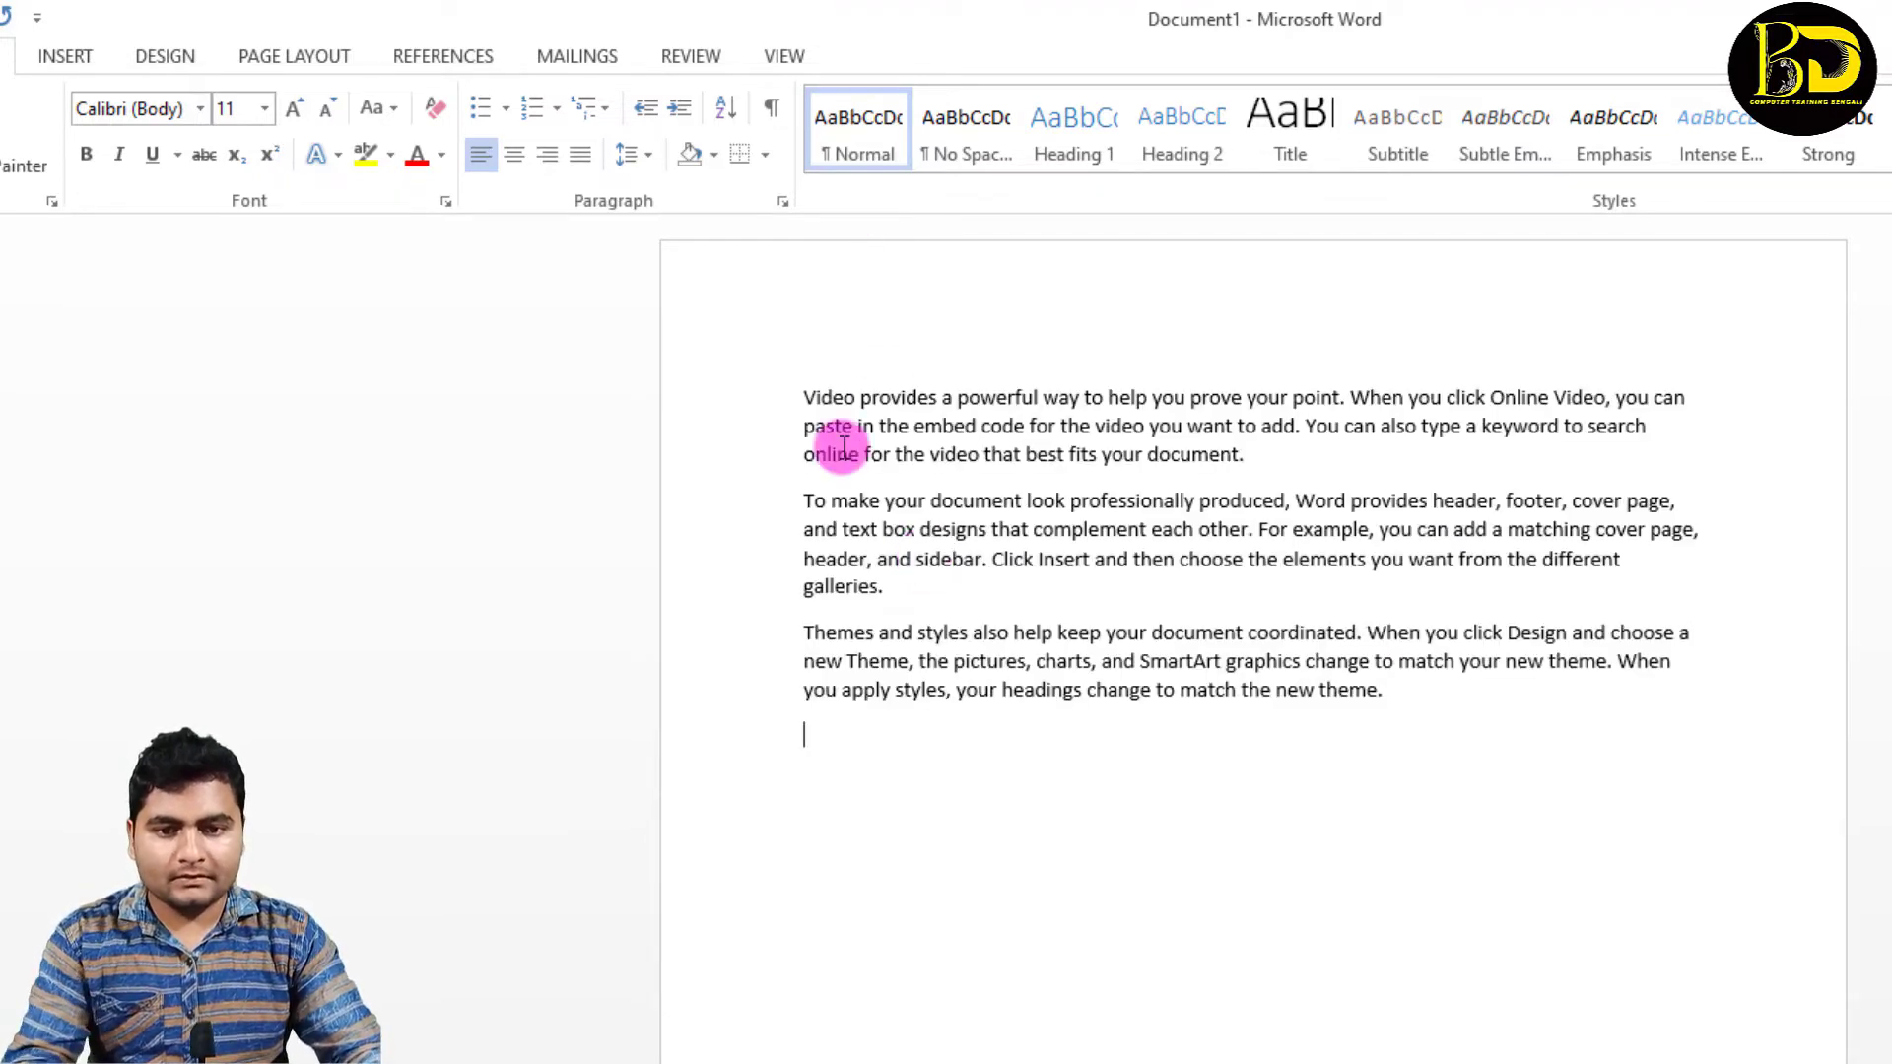
Step: Enlarge all the text to font size 14 and increase the indent of all paragraphs by six levels
key("ctrl+a")
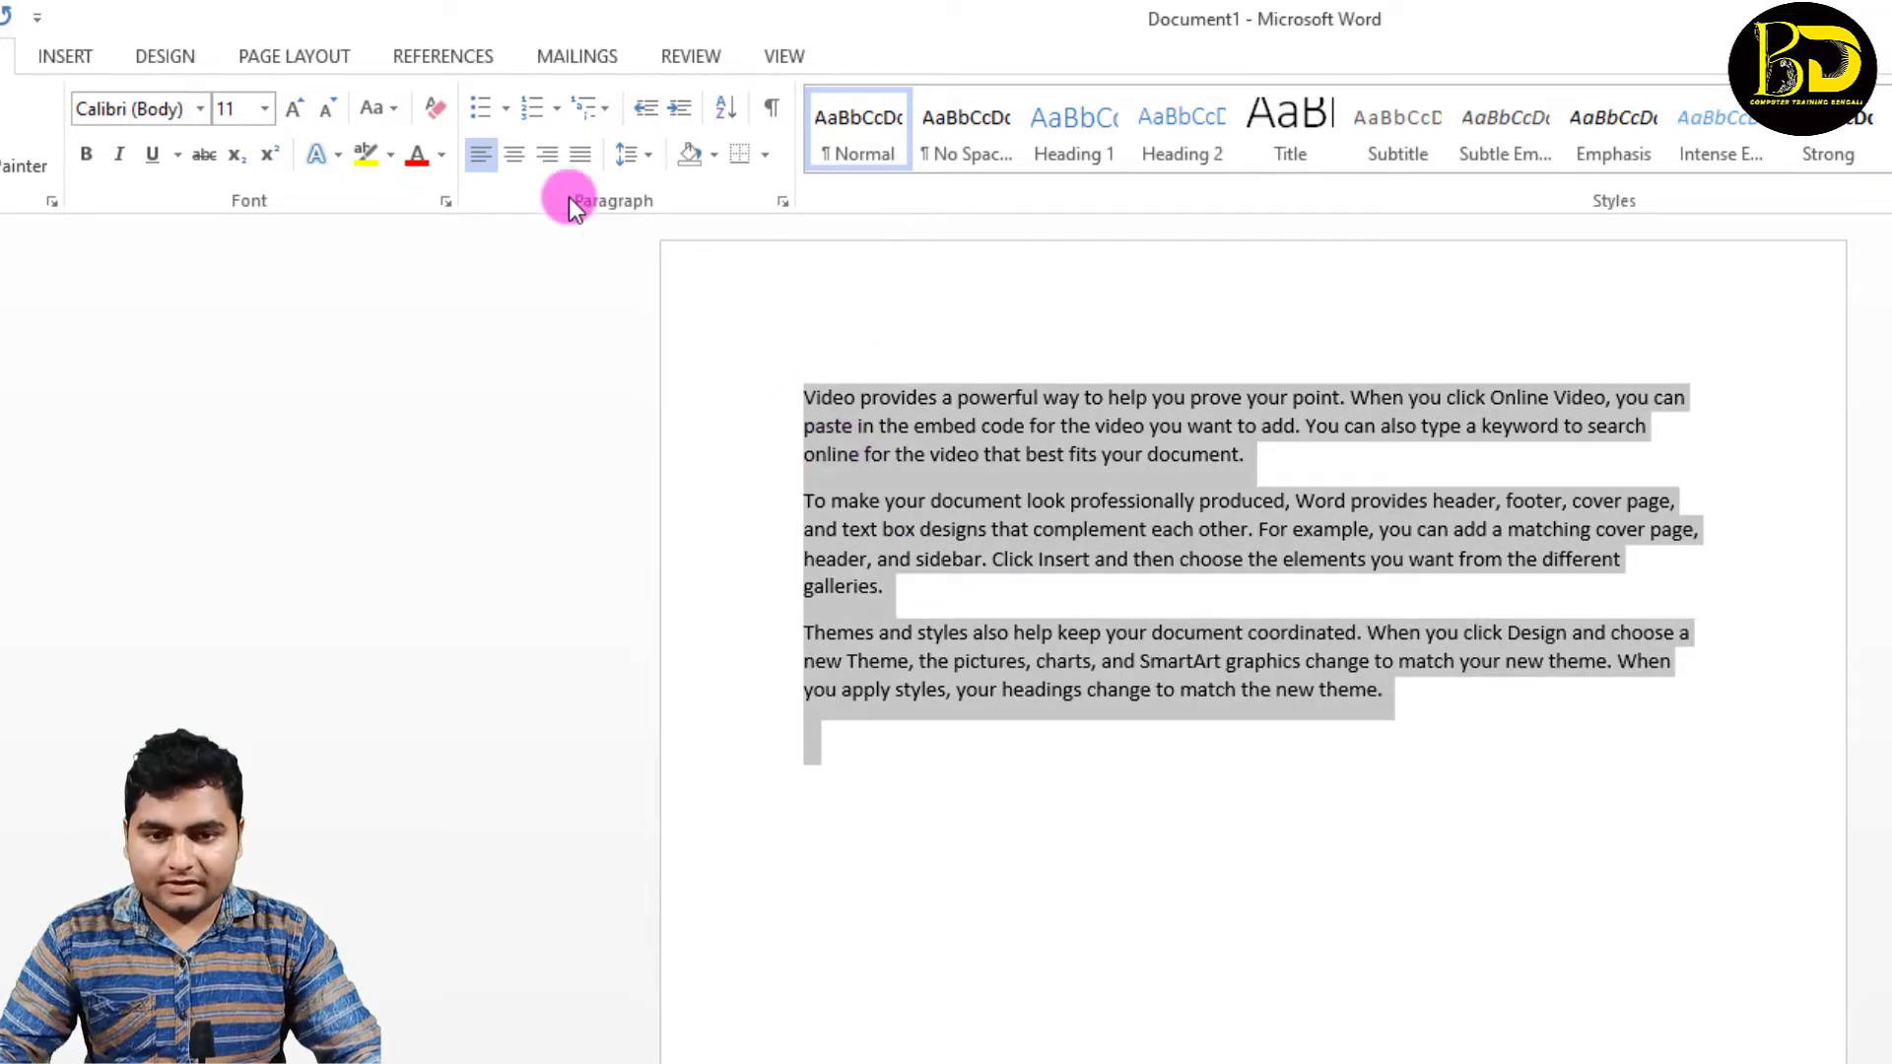
left_click(299, 108)
left_click(300, 109)
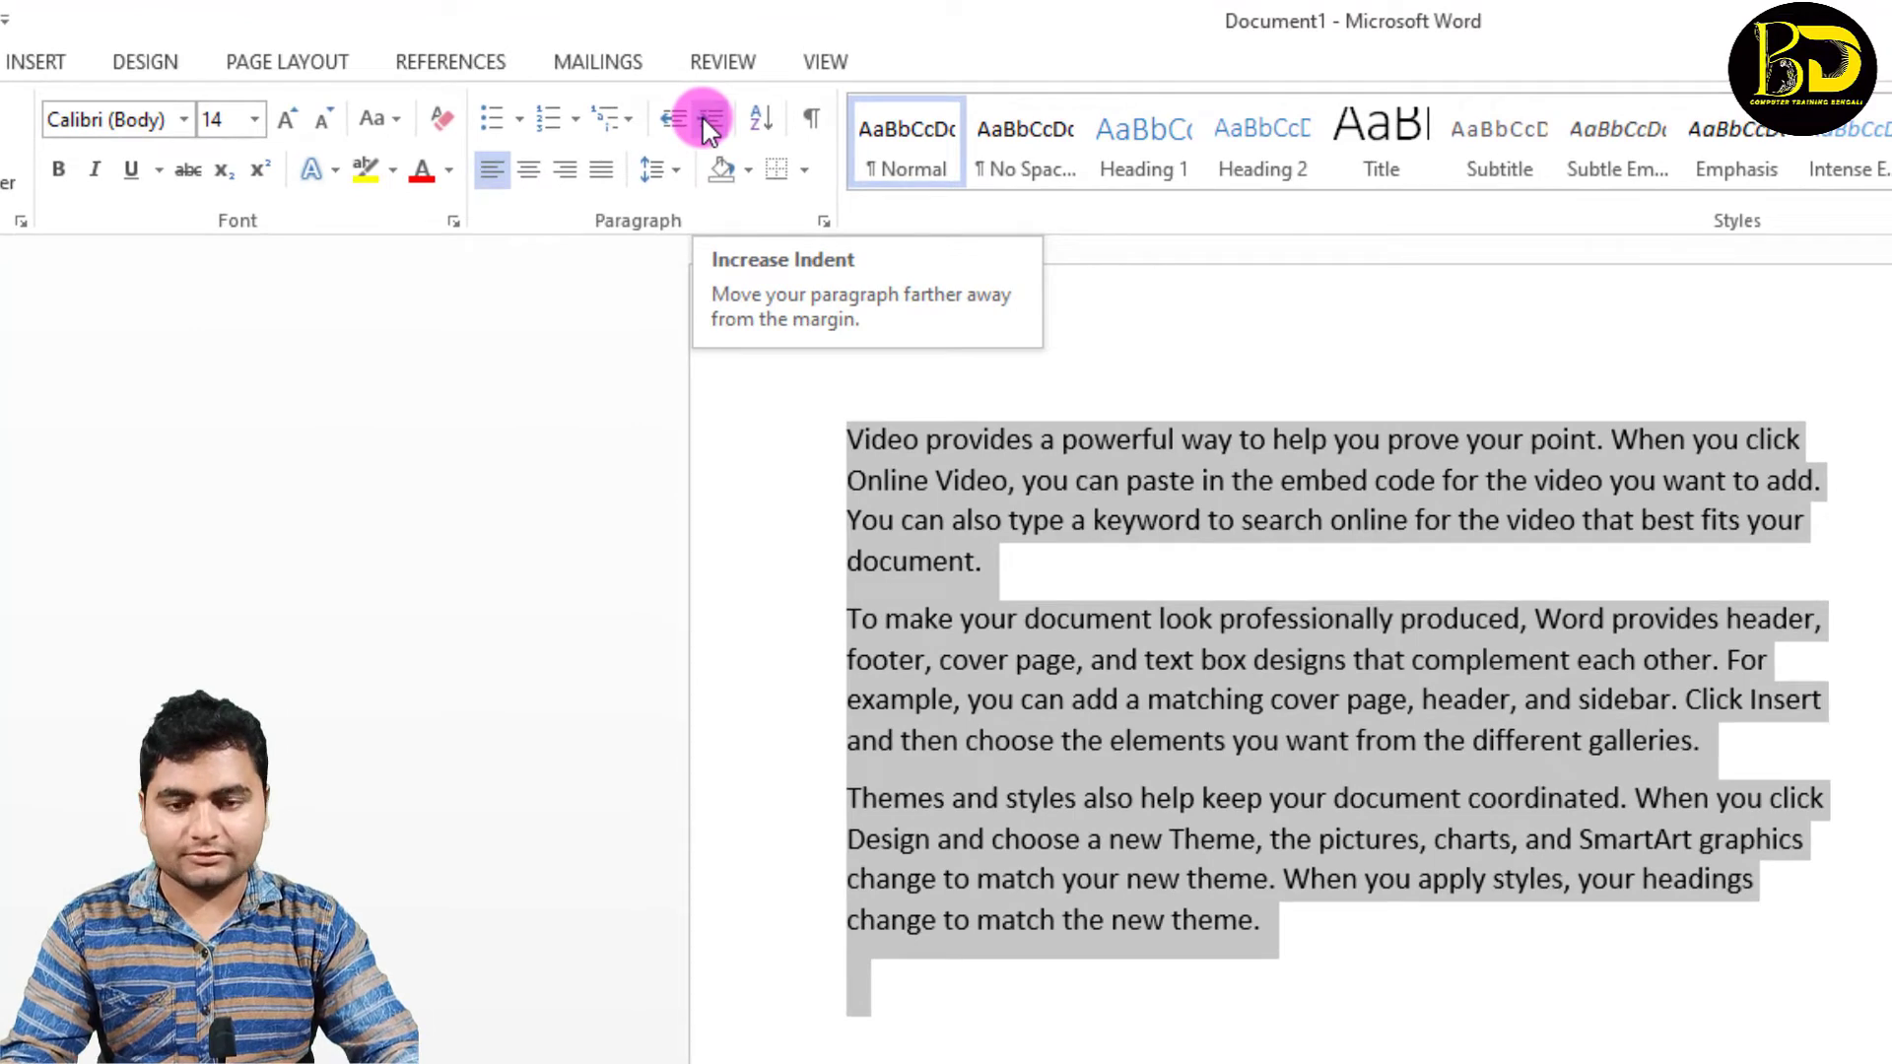
left_click(708, 120)
left_click(708, 121)
left_click(708, 120)
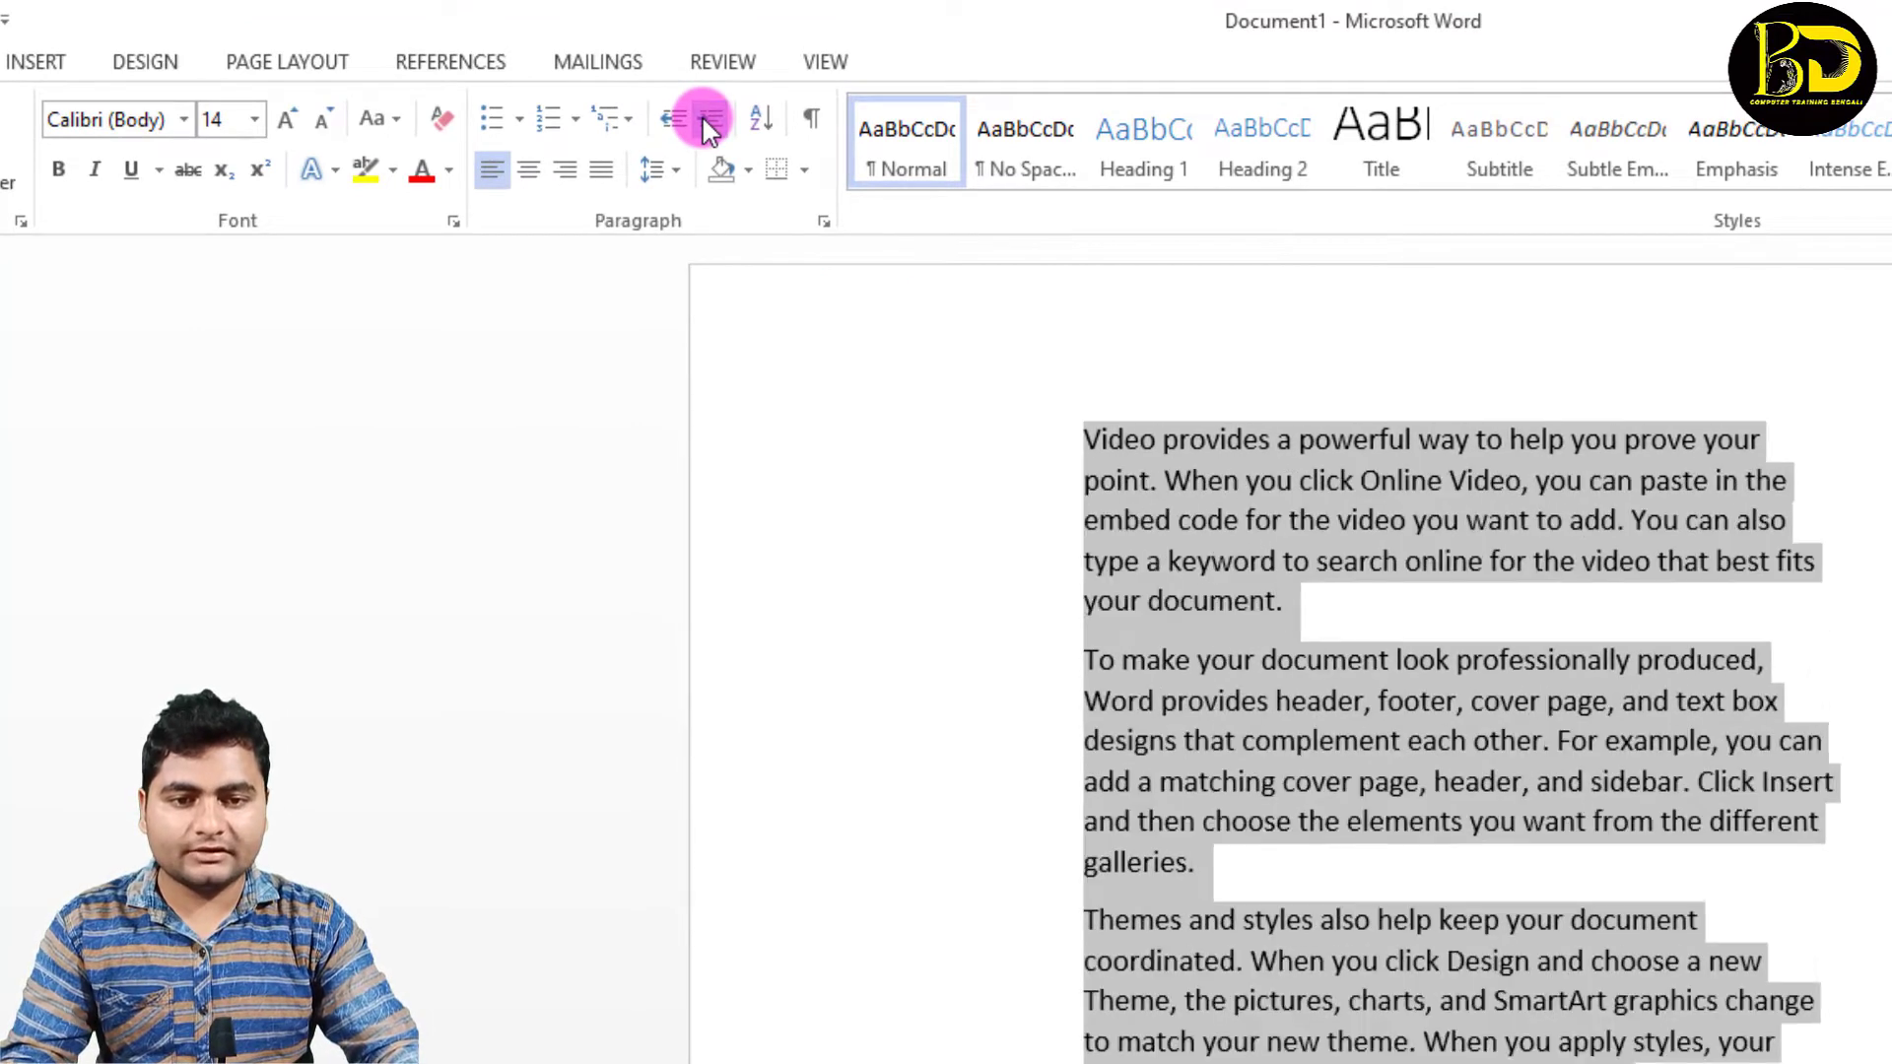
left_click(707, 120)
left_click(707, 121)
left_click(708, 121)
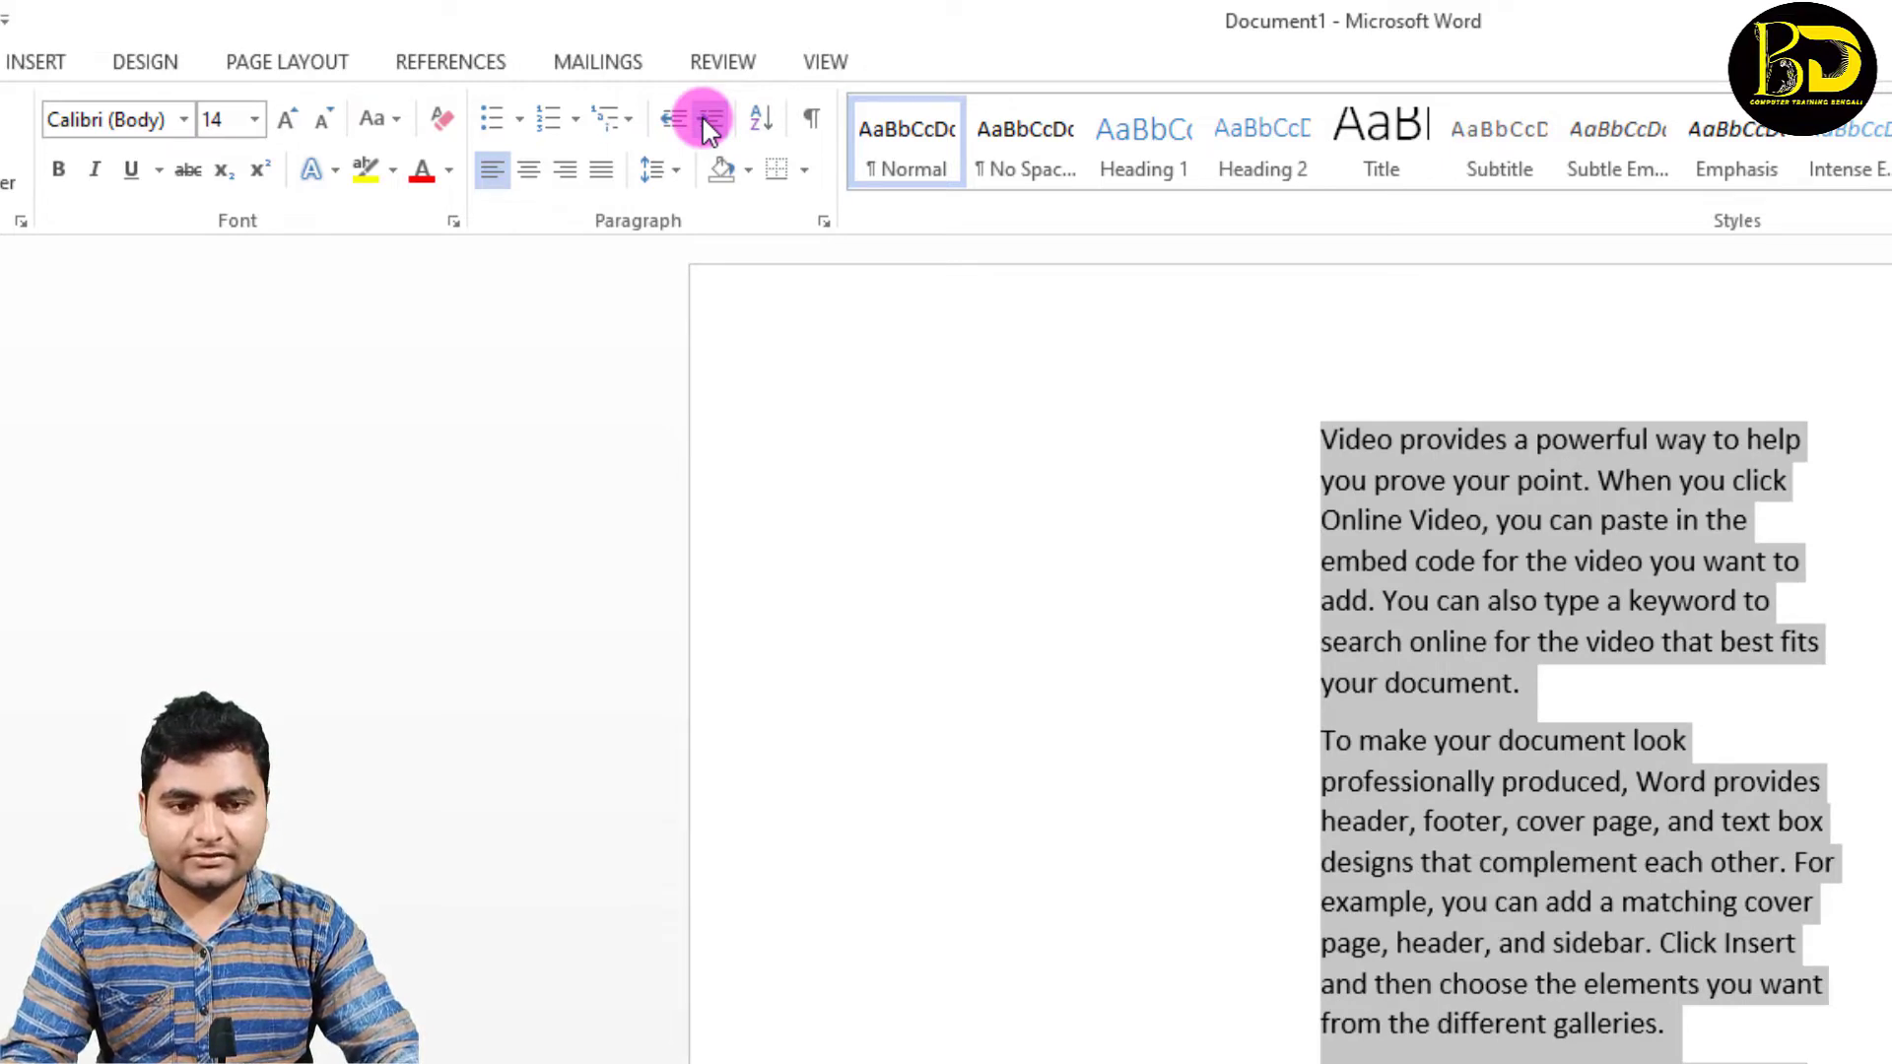
Step: Decrease the indent of all three paragraphs until the text is back at the page margin, and deselect it
left_click(676, 122)
left_click(676, 123)
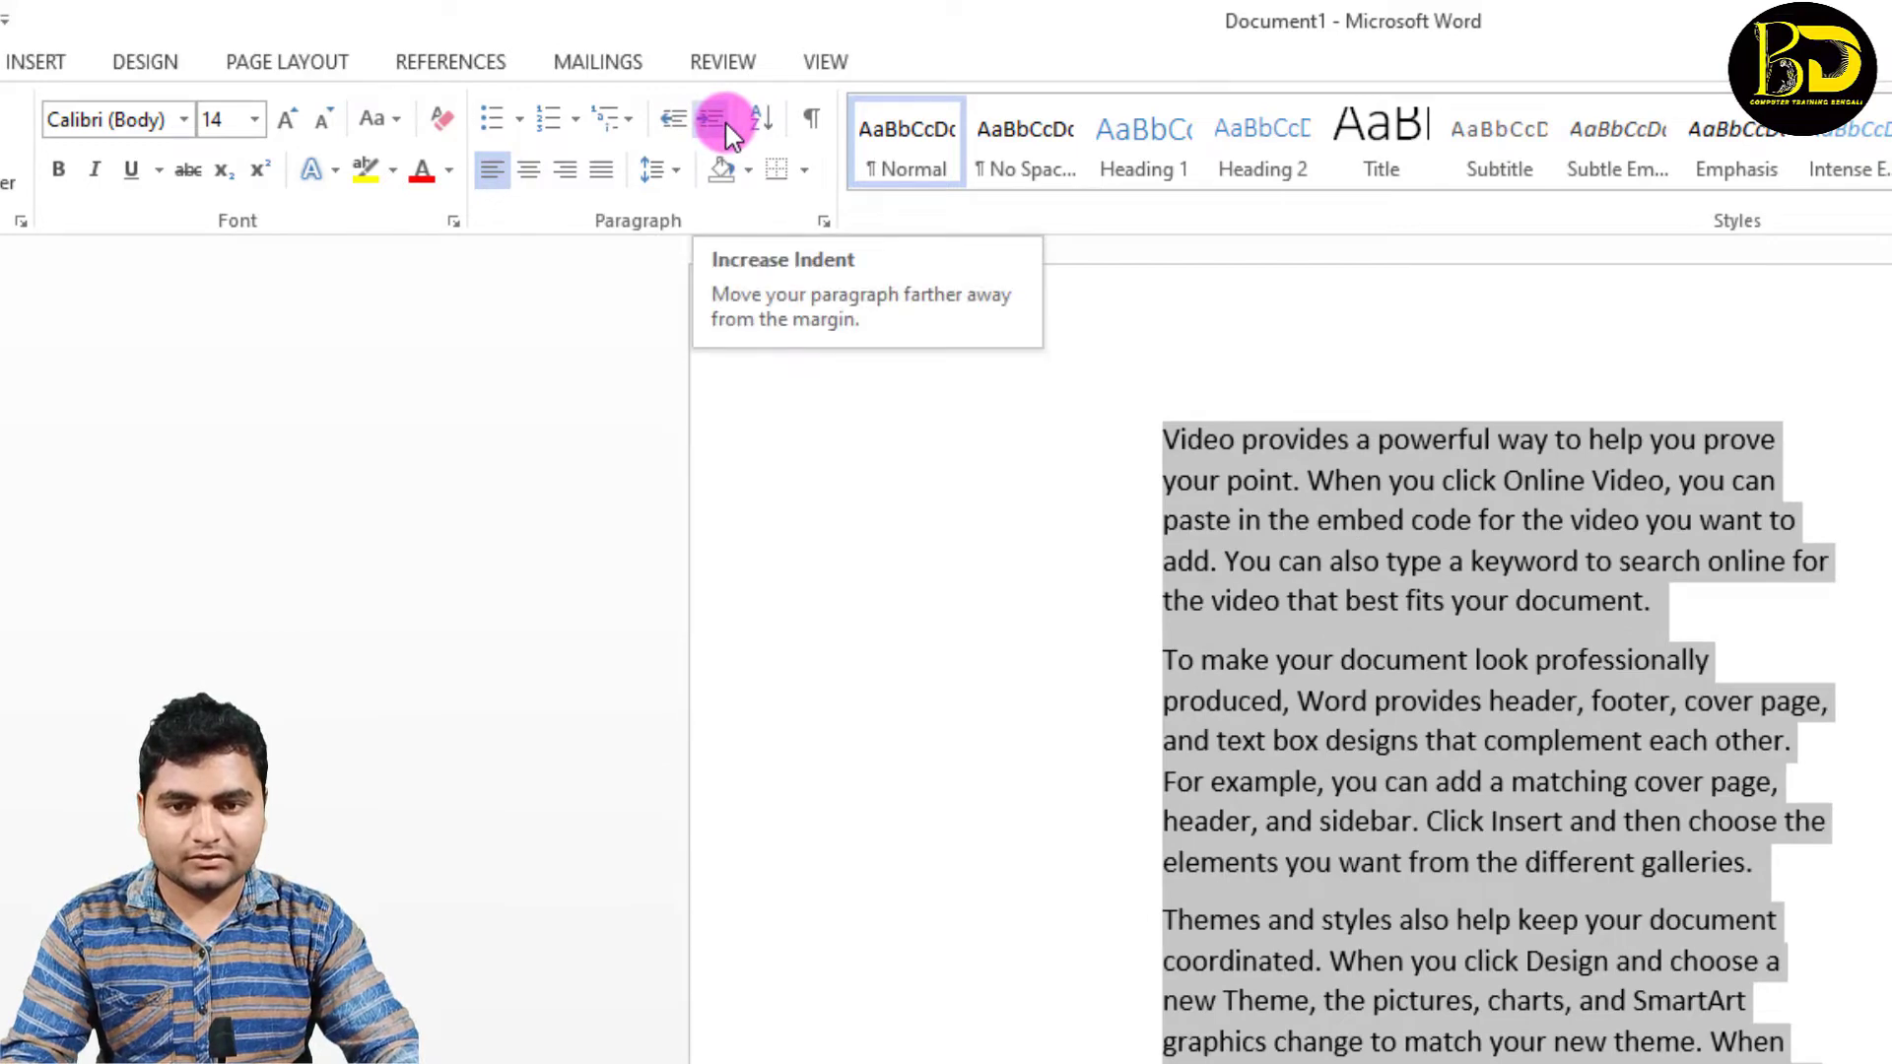
left_click(726, 122)
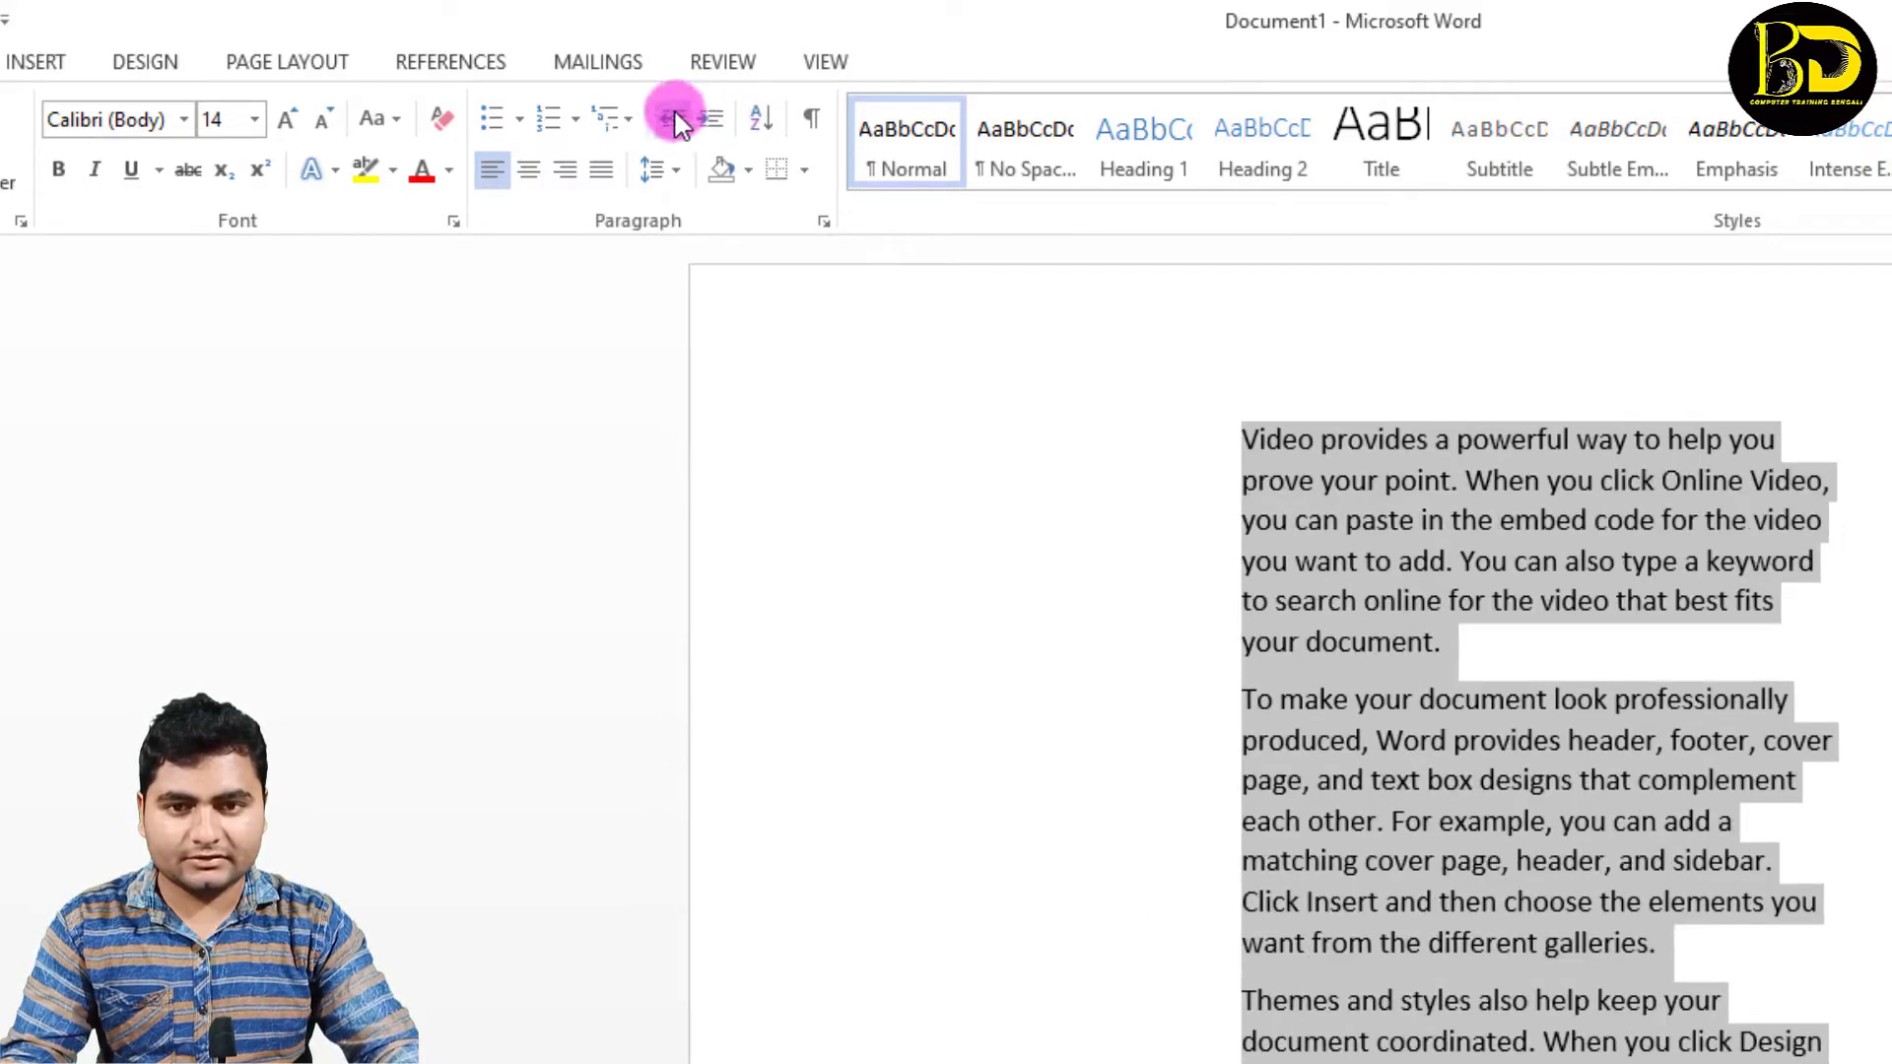
left_click(676, 122)
left_click(676, 122)
left_click(676, 122)
left_click(677, 122)
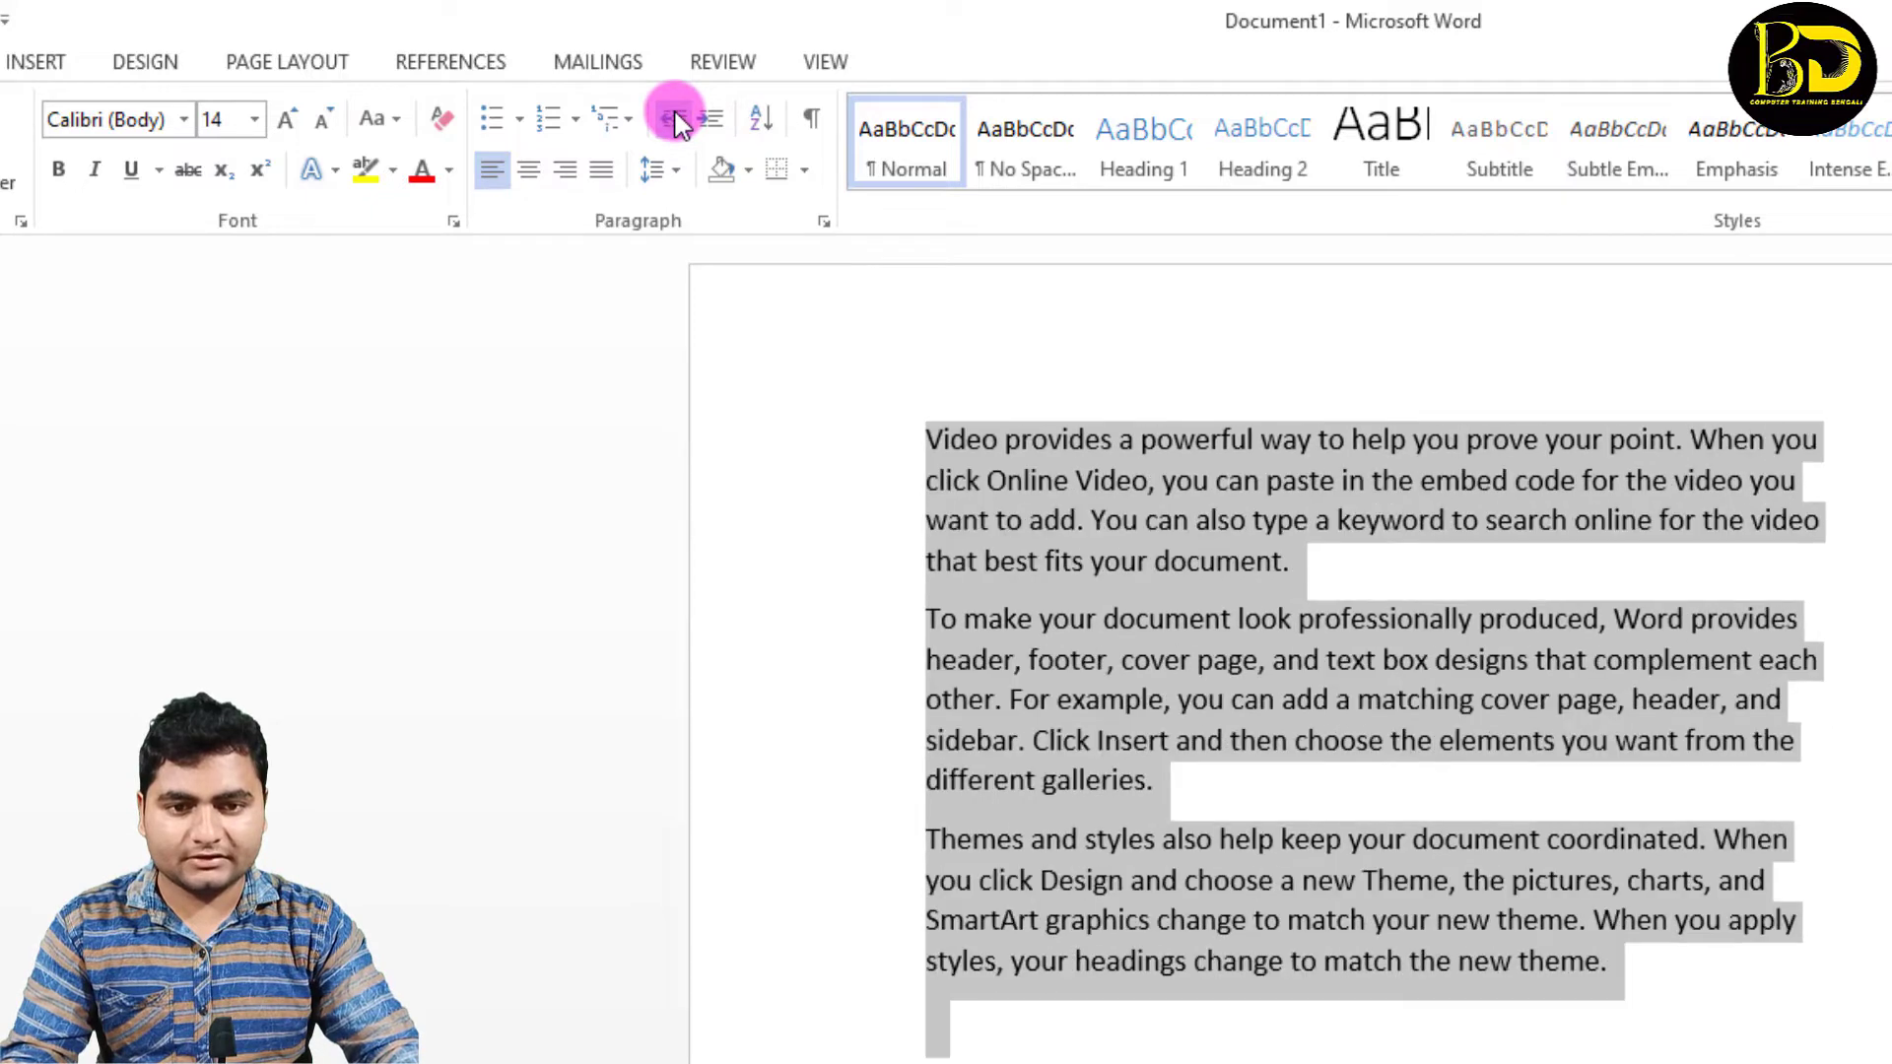
left_click(676, 123)
left_click(907, 558)
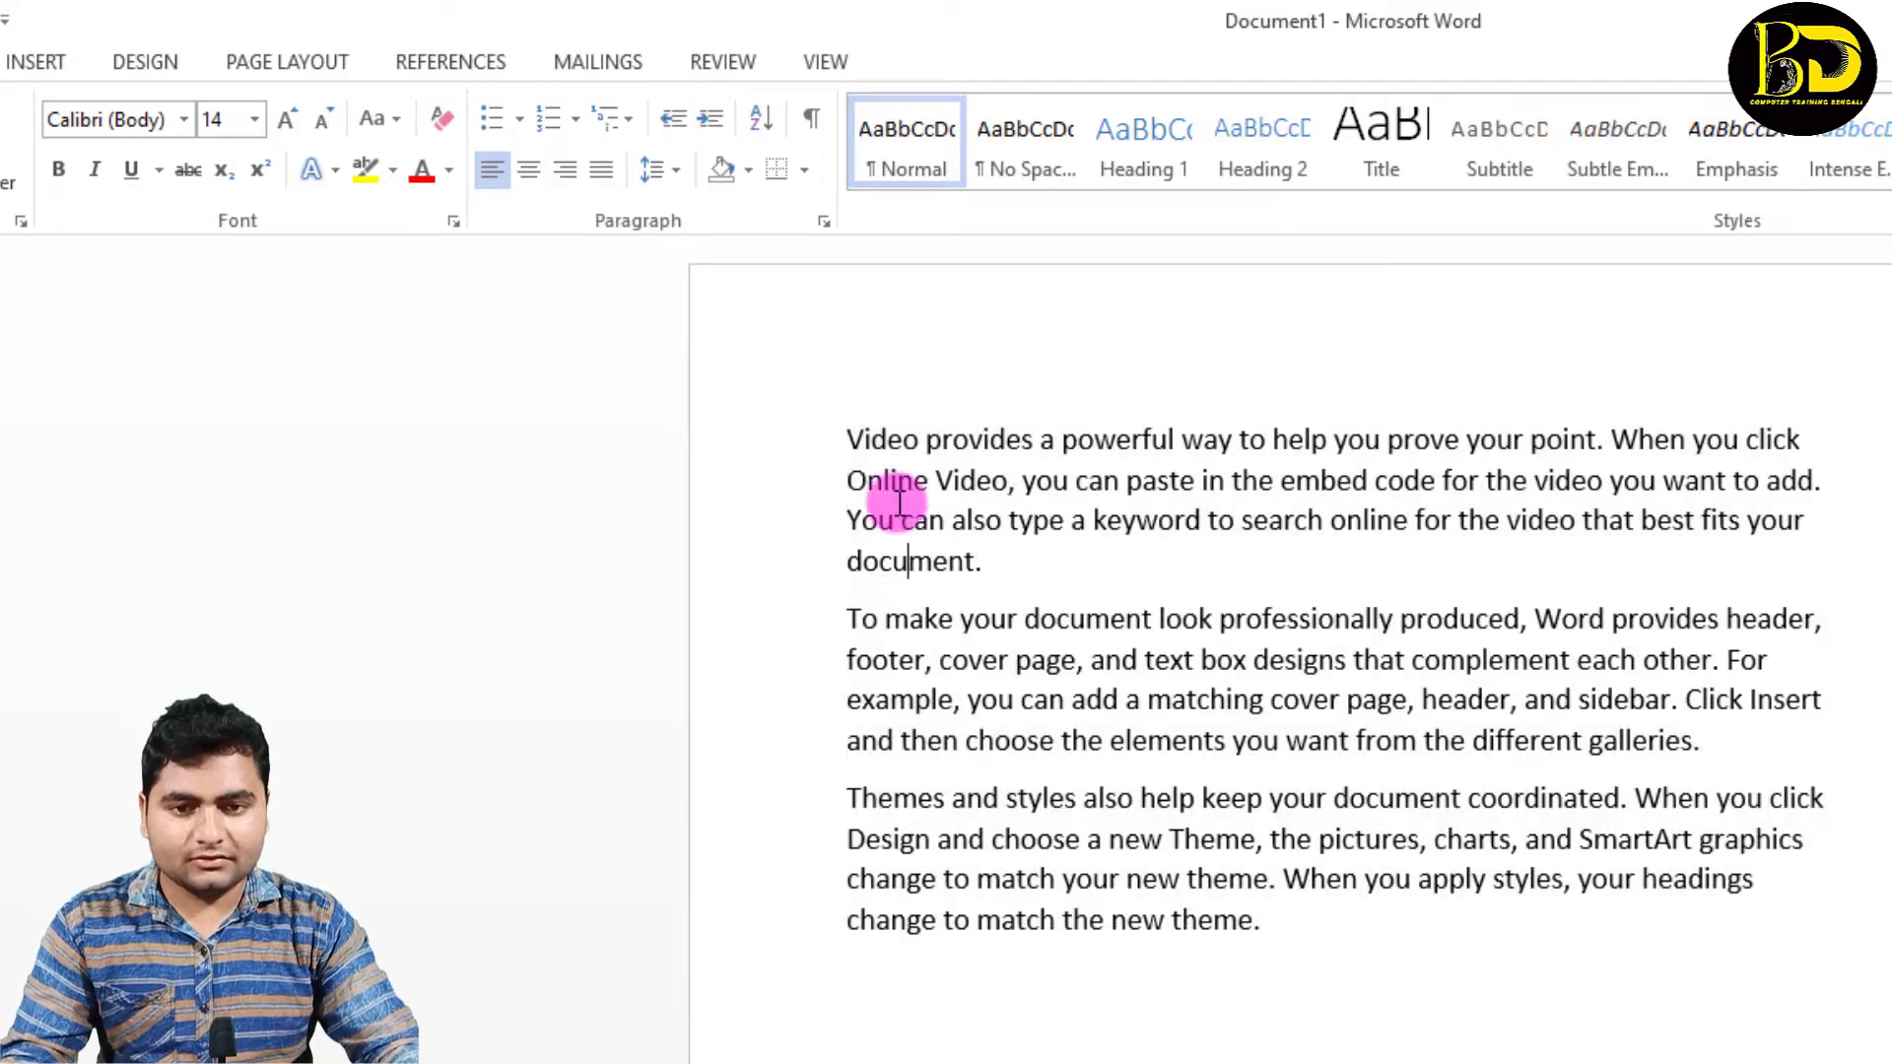
Step: Increase the indent of only the first paragraph by three levels and reduce it again by two levels
left_click_drag(845, 434, 1007, 574)
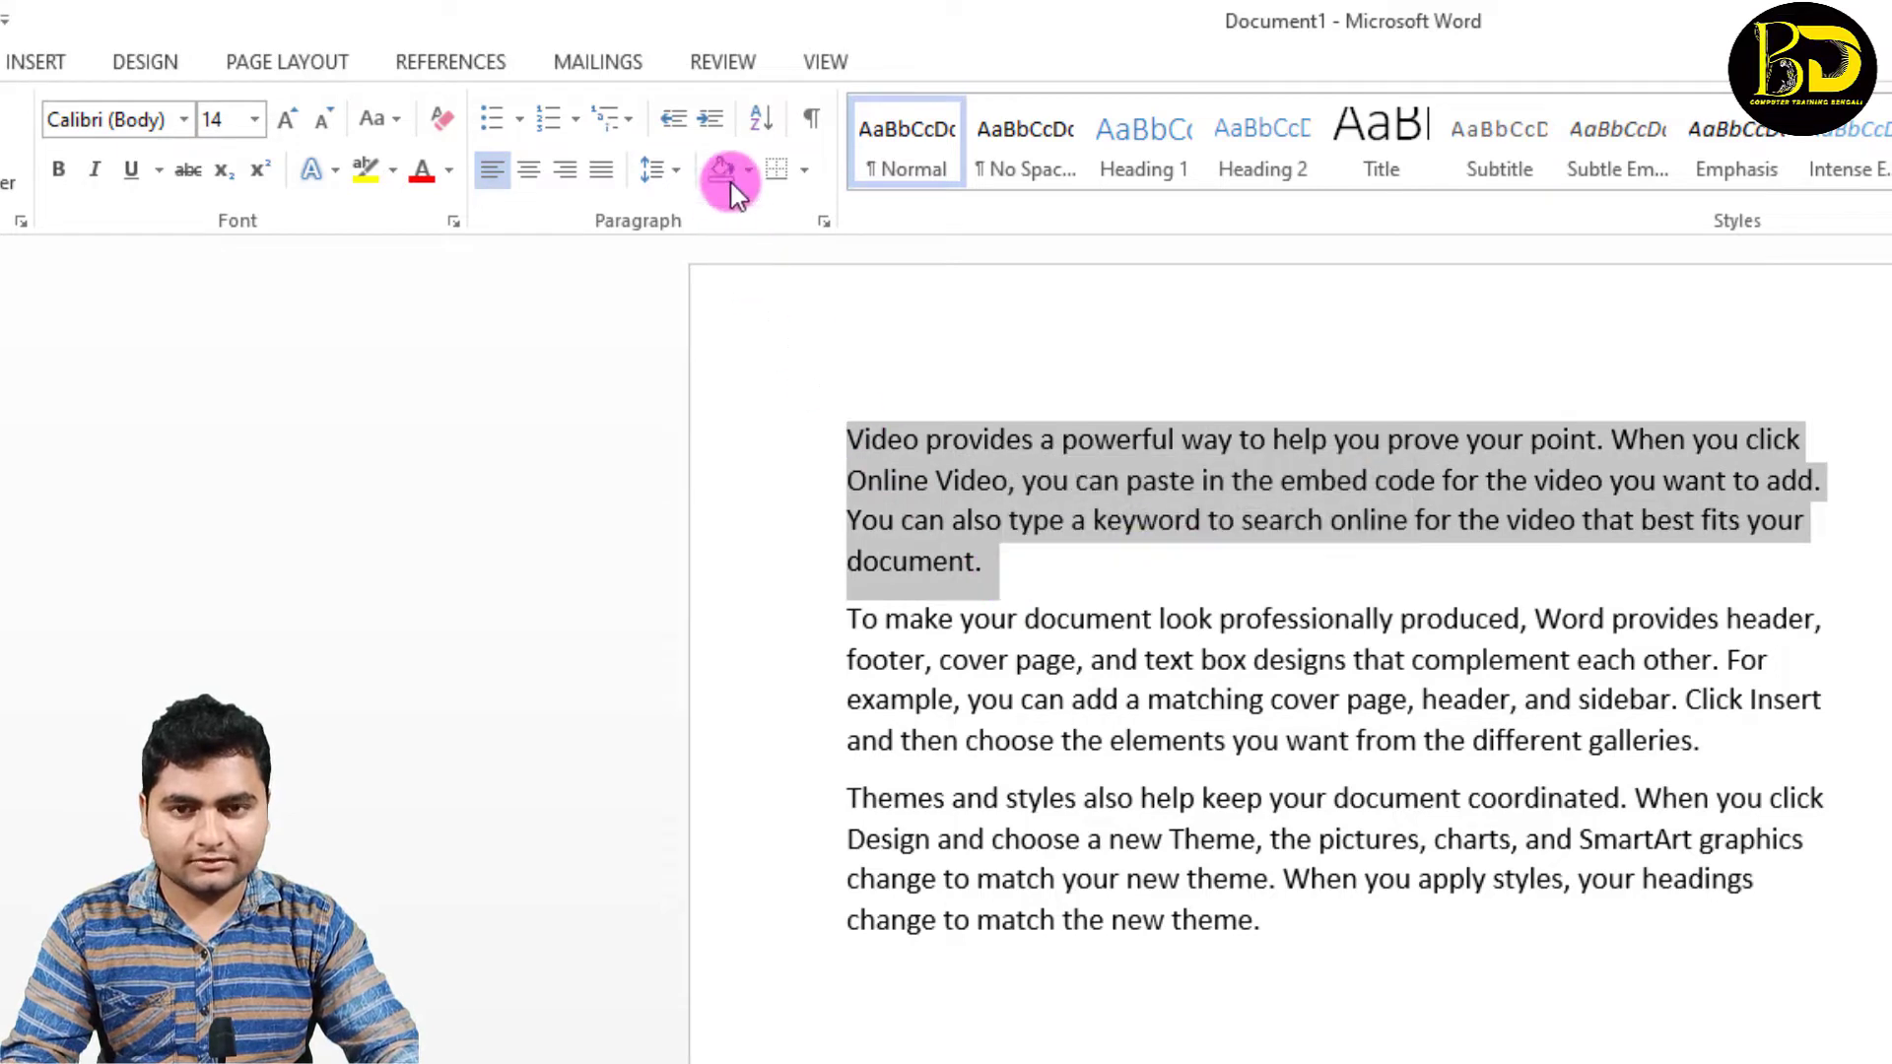
left_click(712, 119)
left_click(711, 119)
left_click(712, 119)
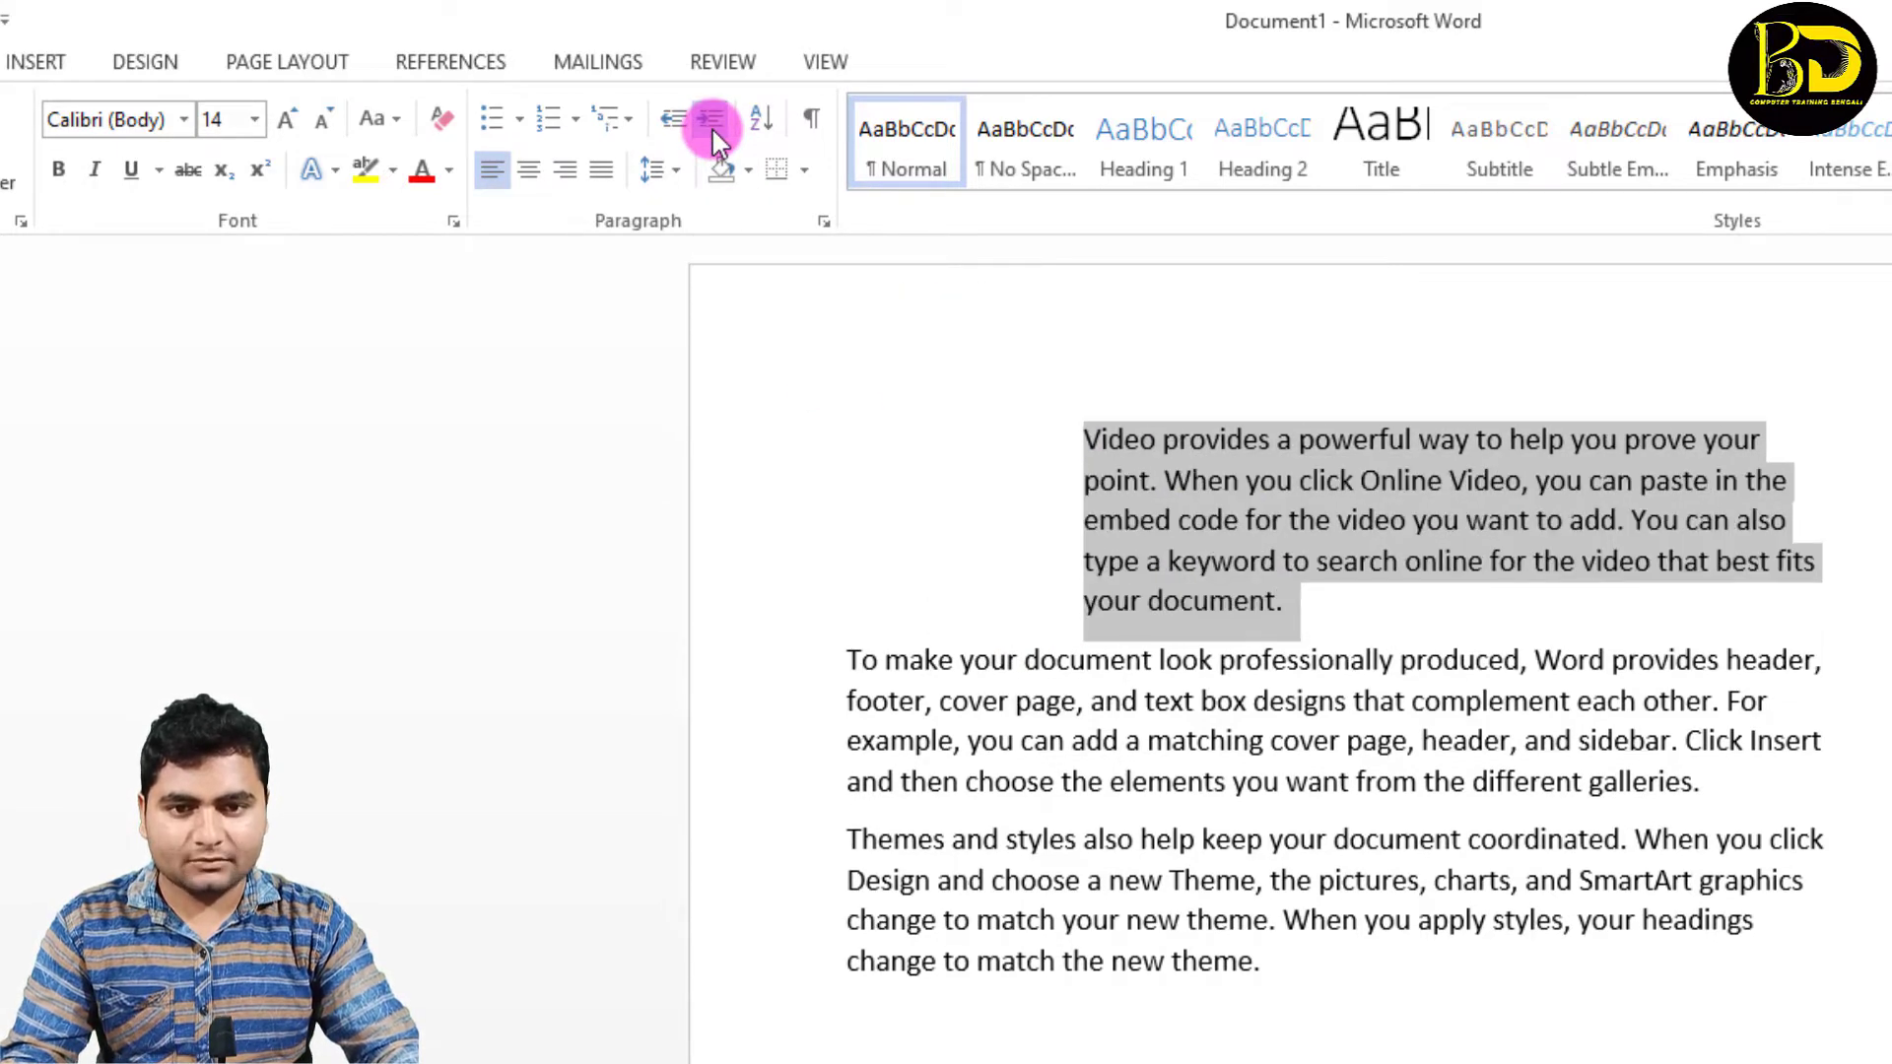
left_click(685, 119)
left_click(685, 119)
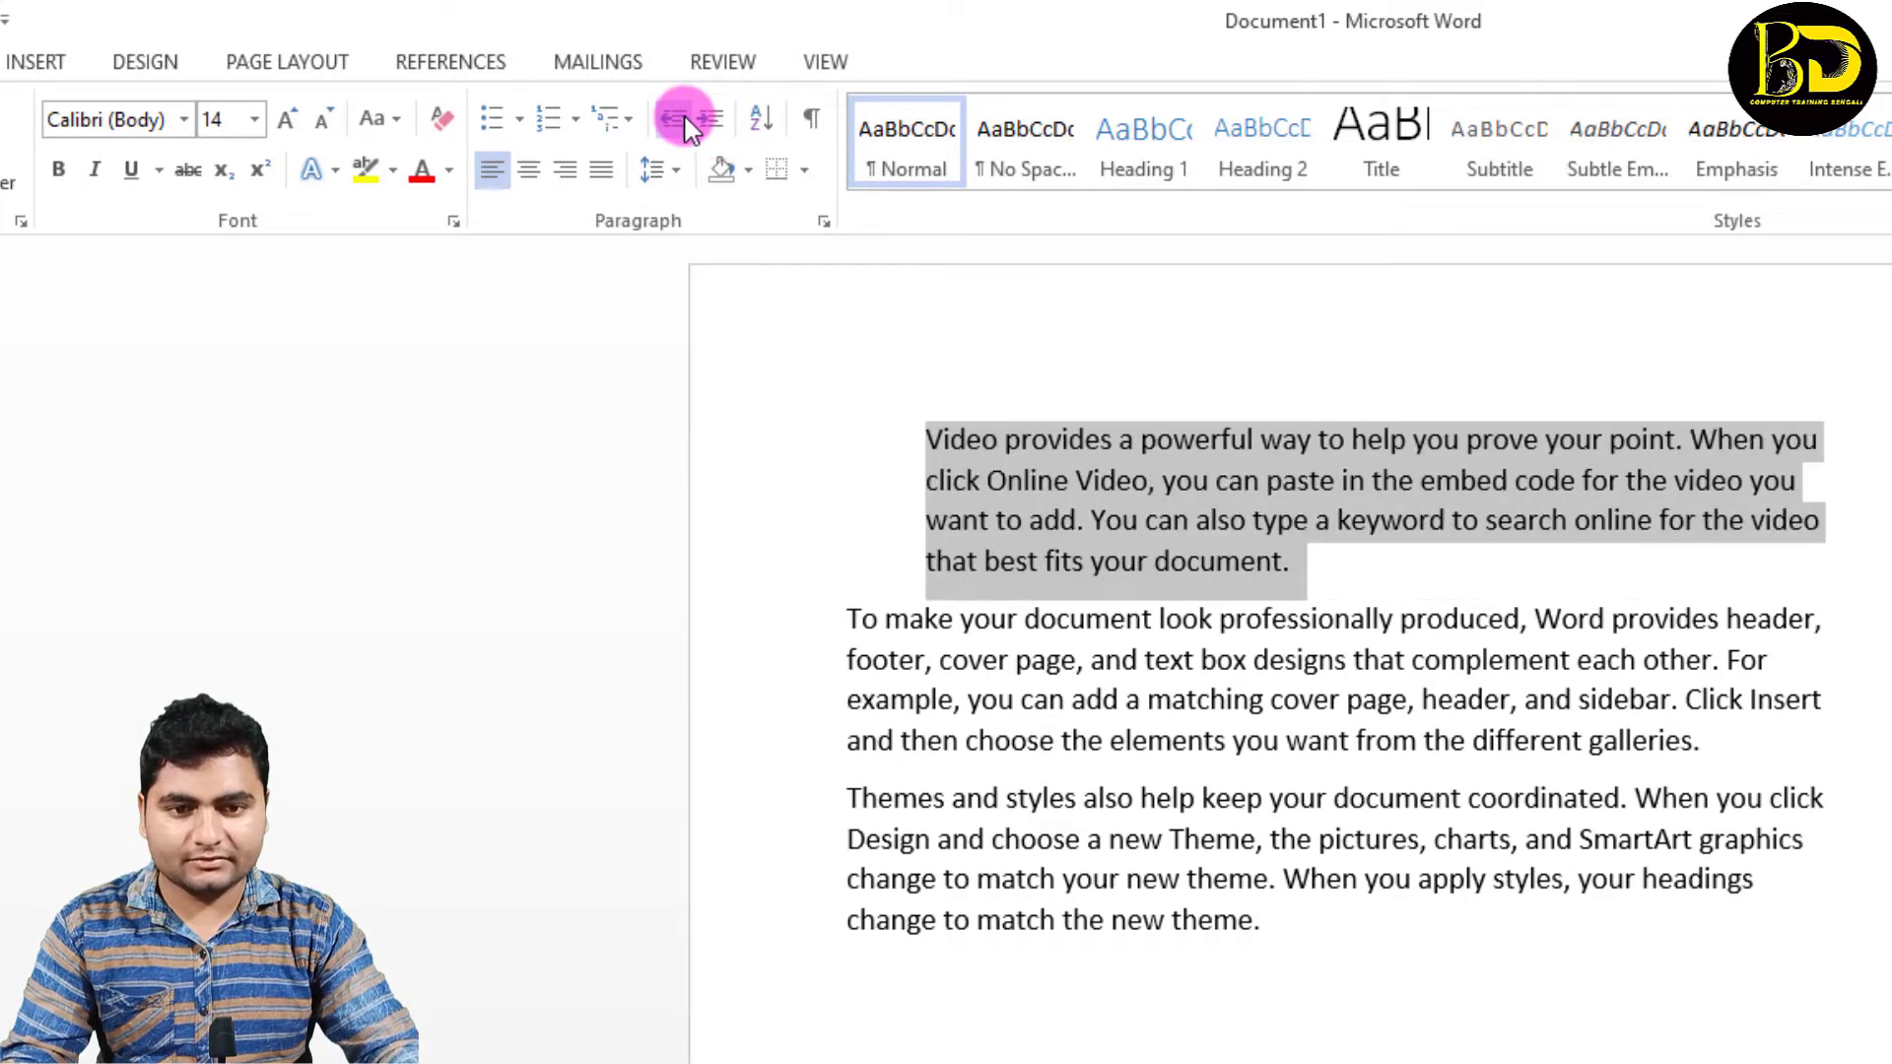
Step: Reduce the first paragraph's indent by one more level and deselect the paragraph
left_click(685, 120)
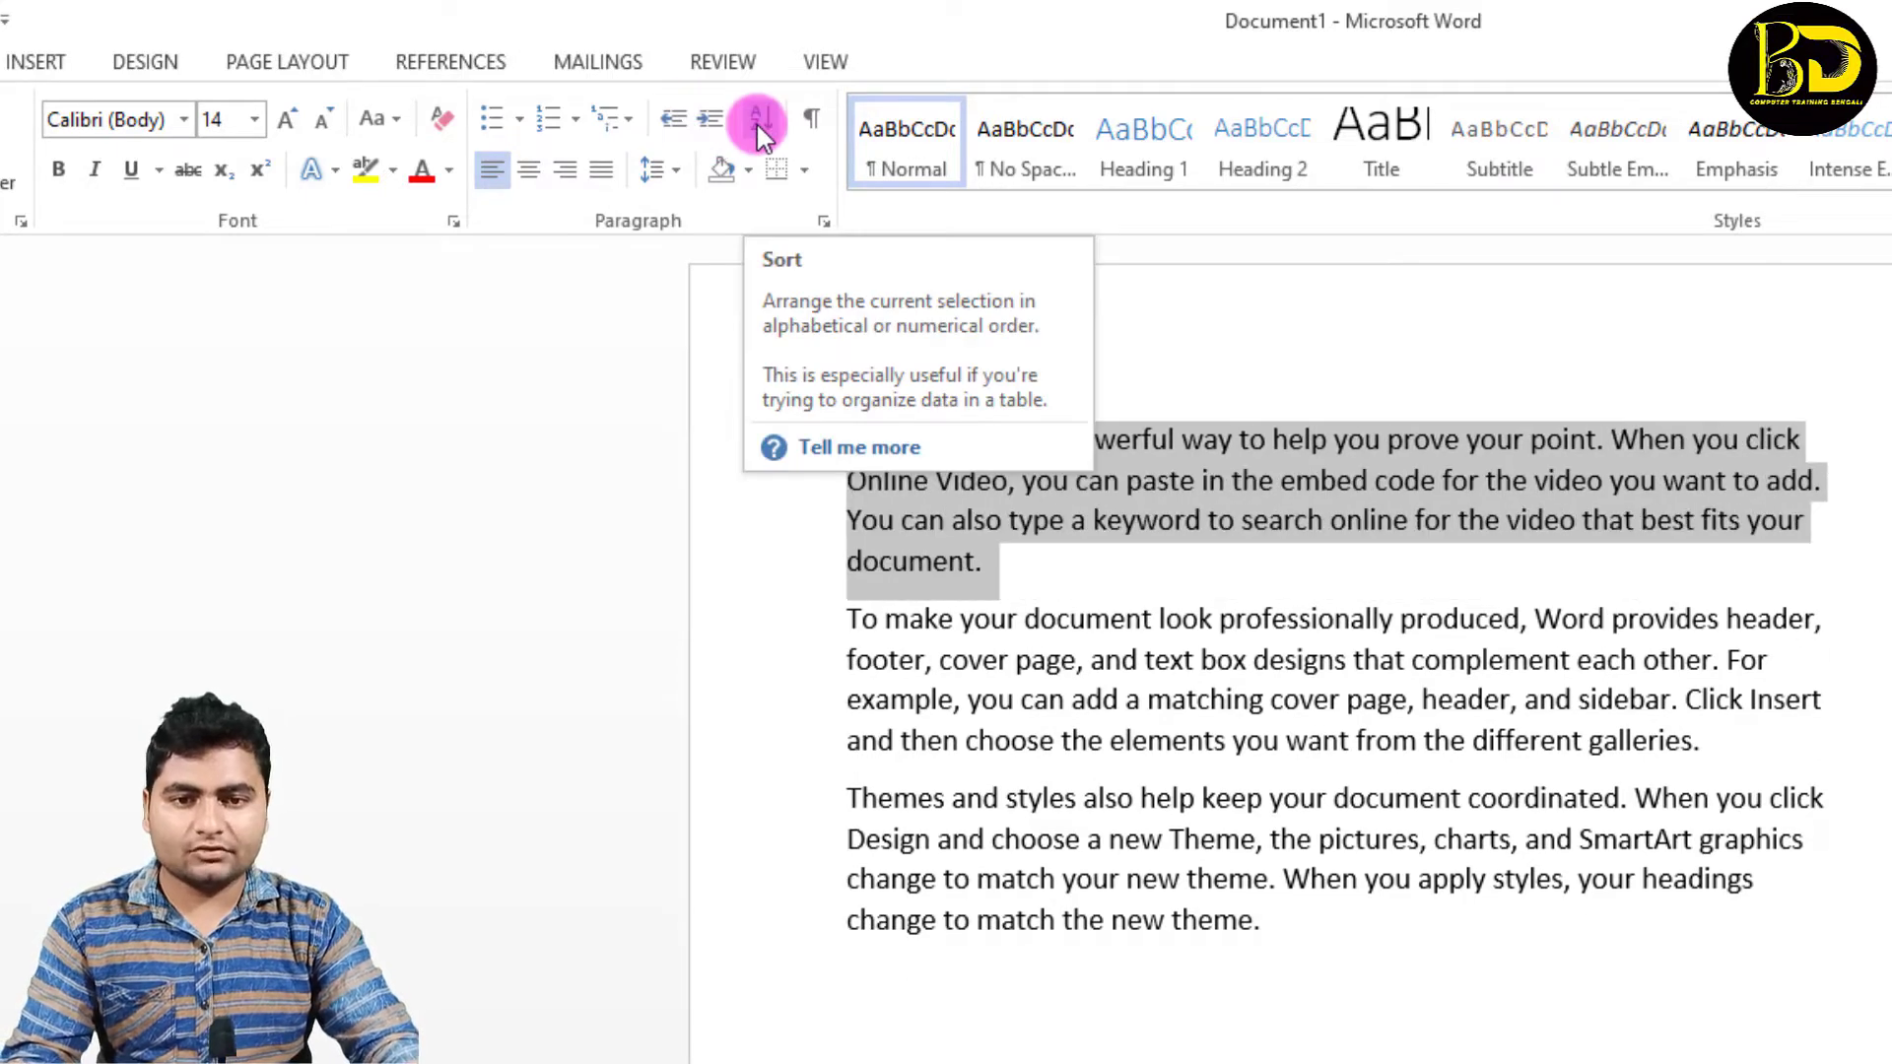
left_click(1089, 731)
Step: Replace all the text with four separate lines containing the numbers 8787, 85454, 56454 and 5454
key("ctrl+a")
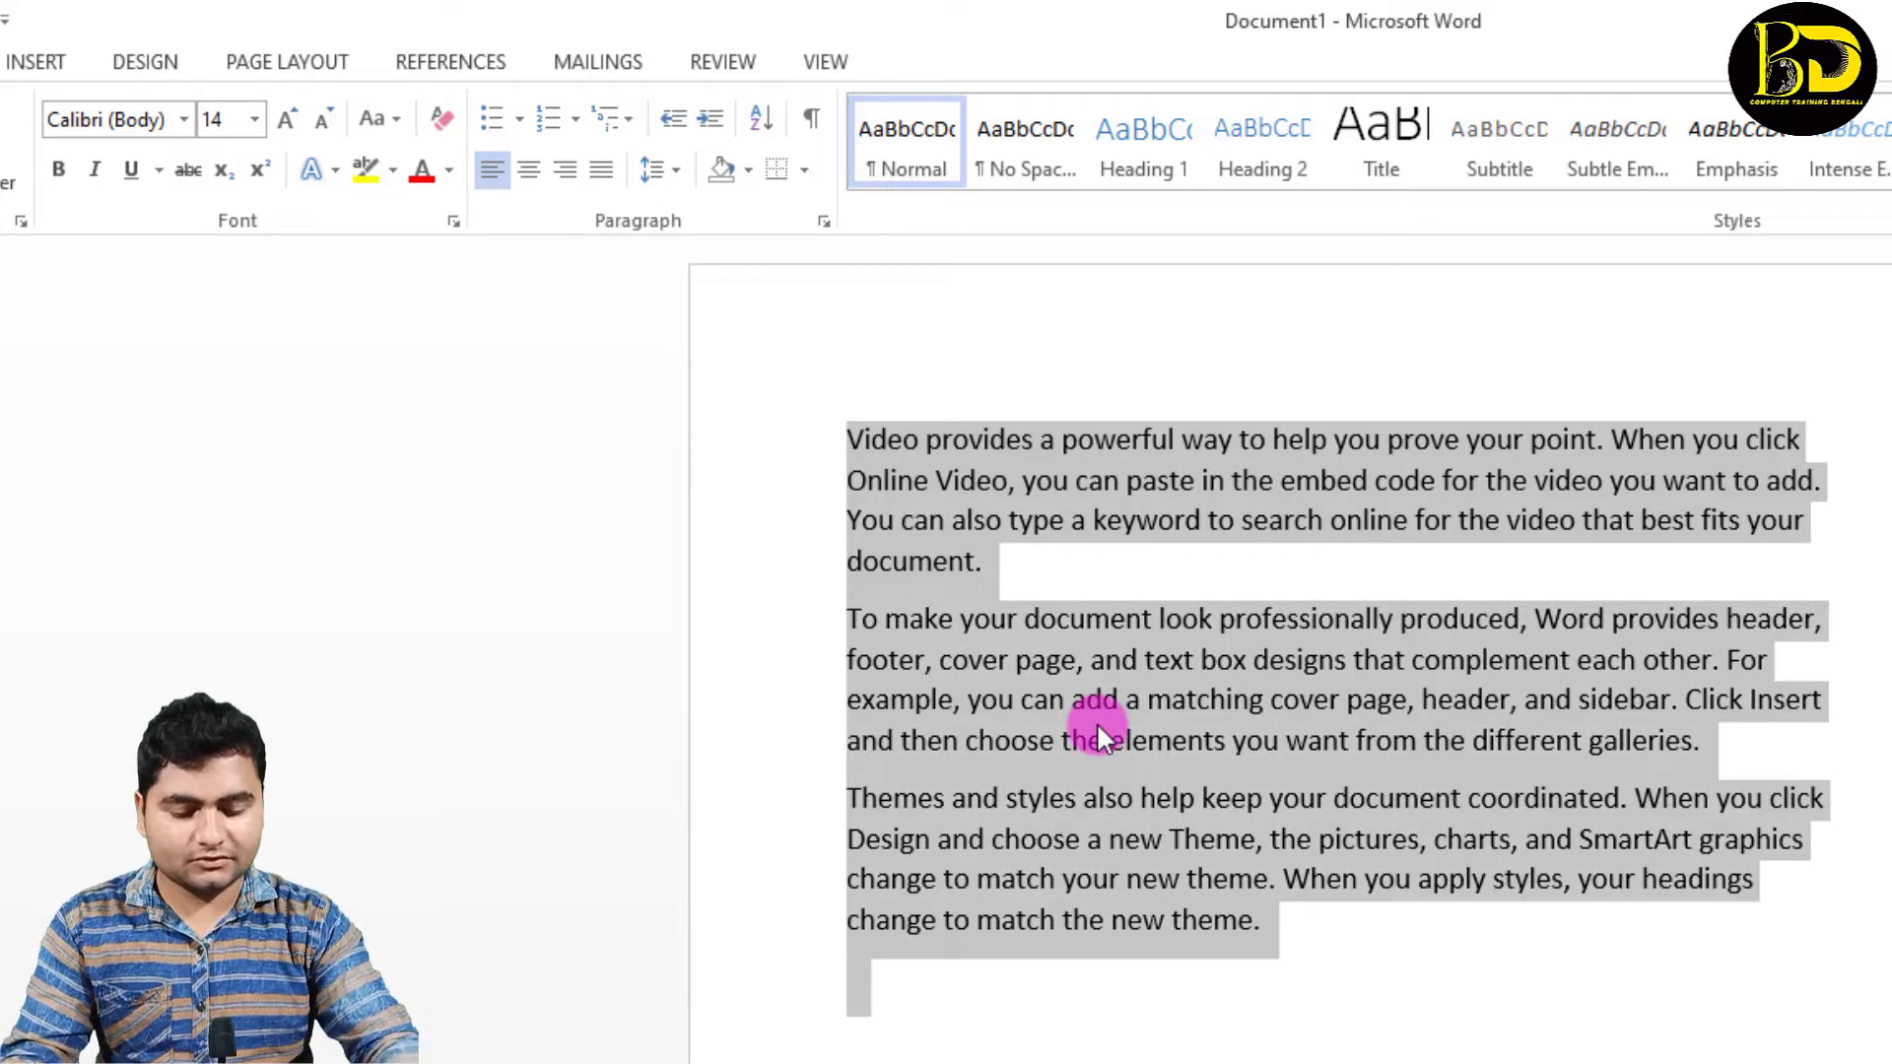
key("Delete")
type("8787")
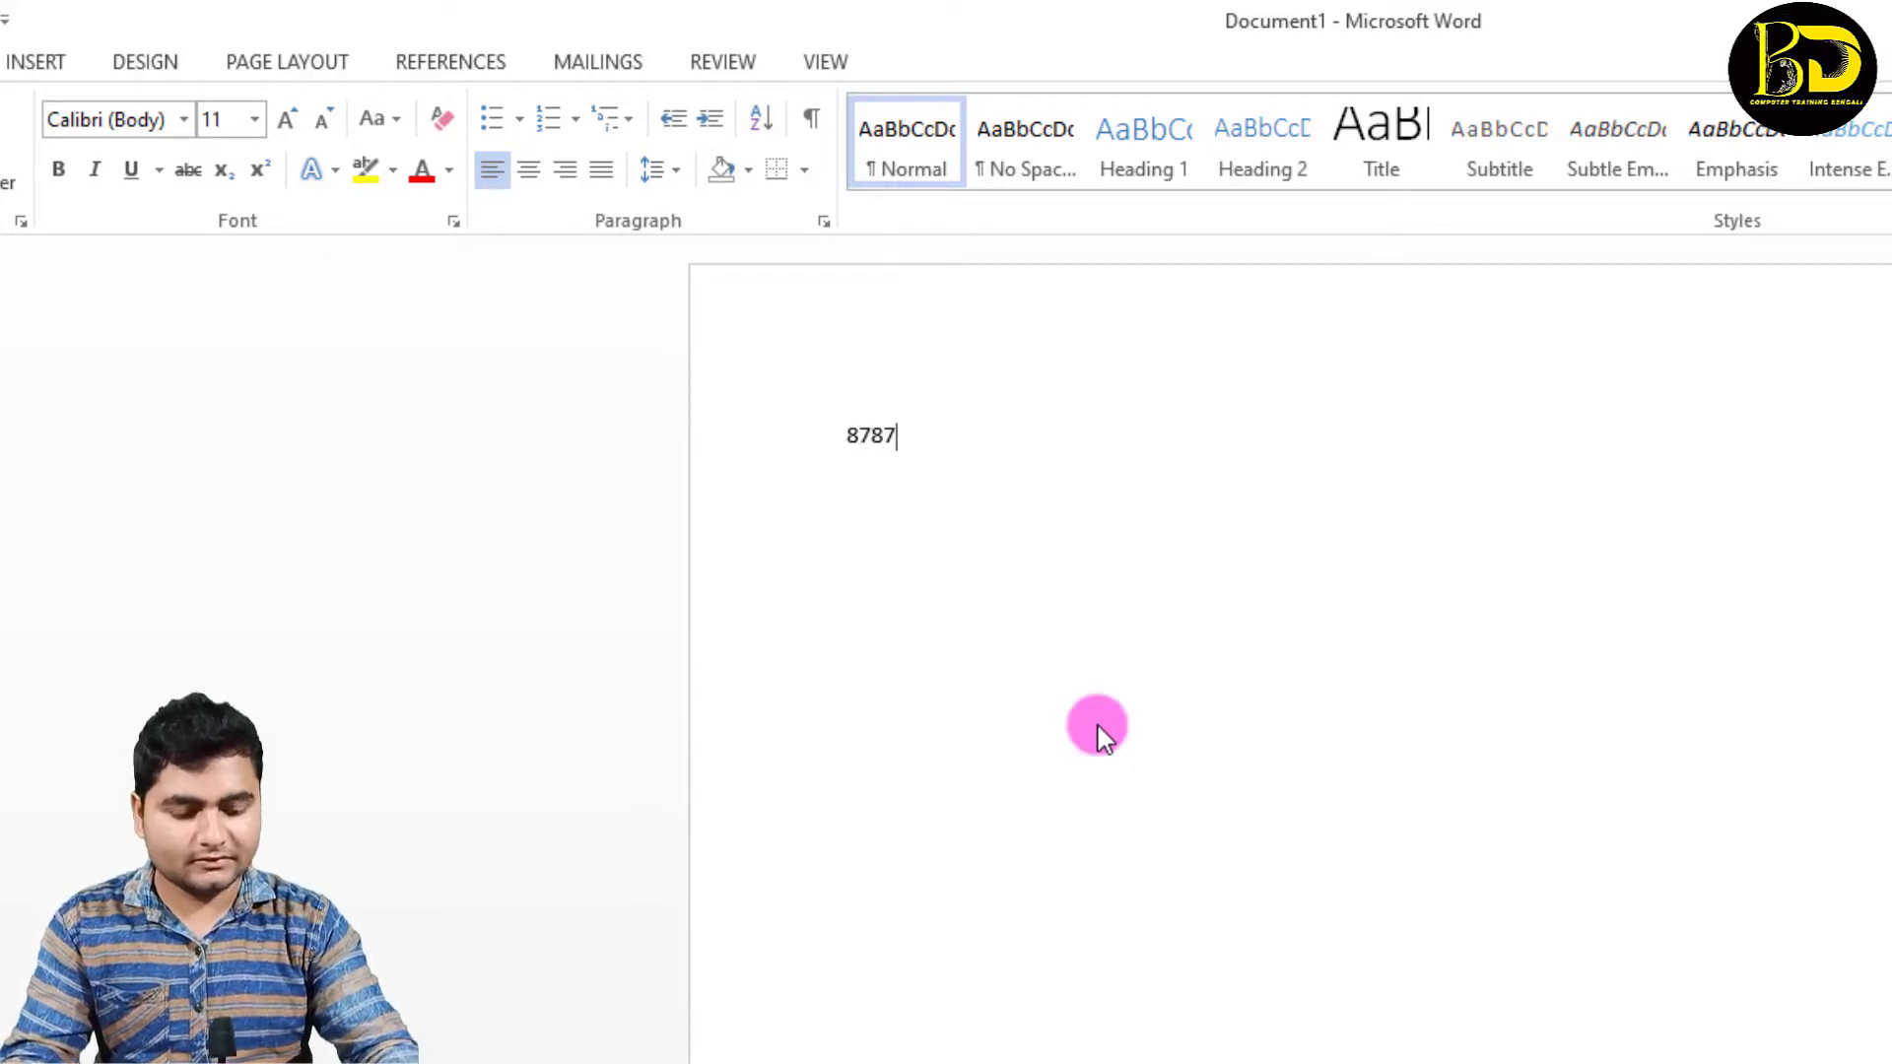
key("Return")
type("85454")
key("Return")
type("56454")
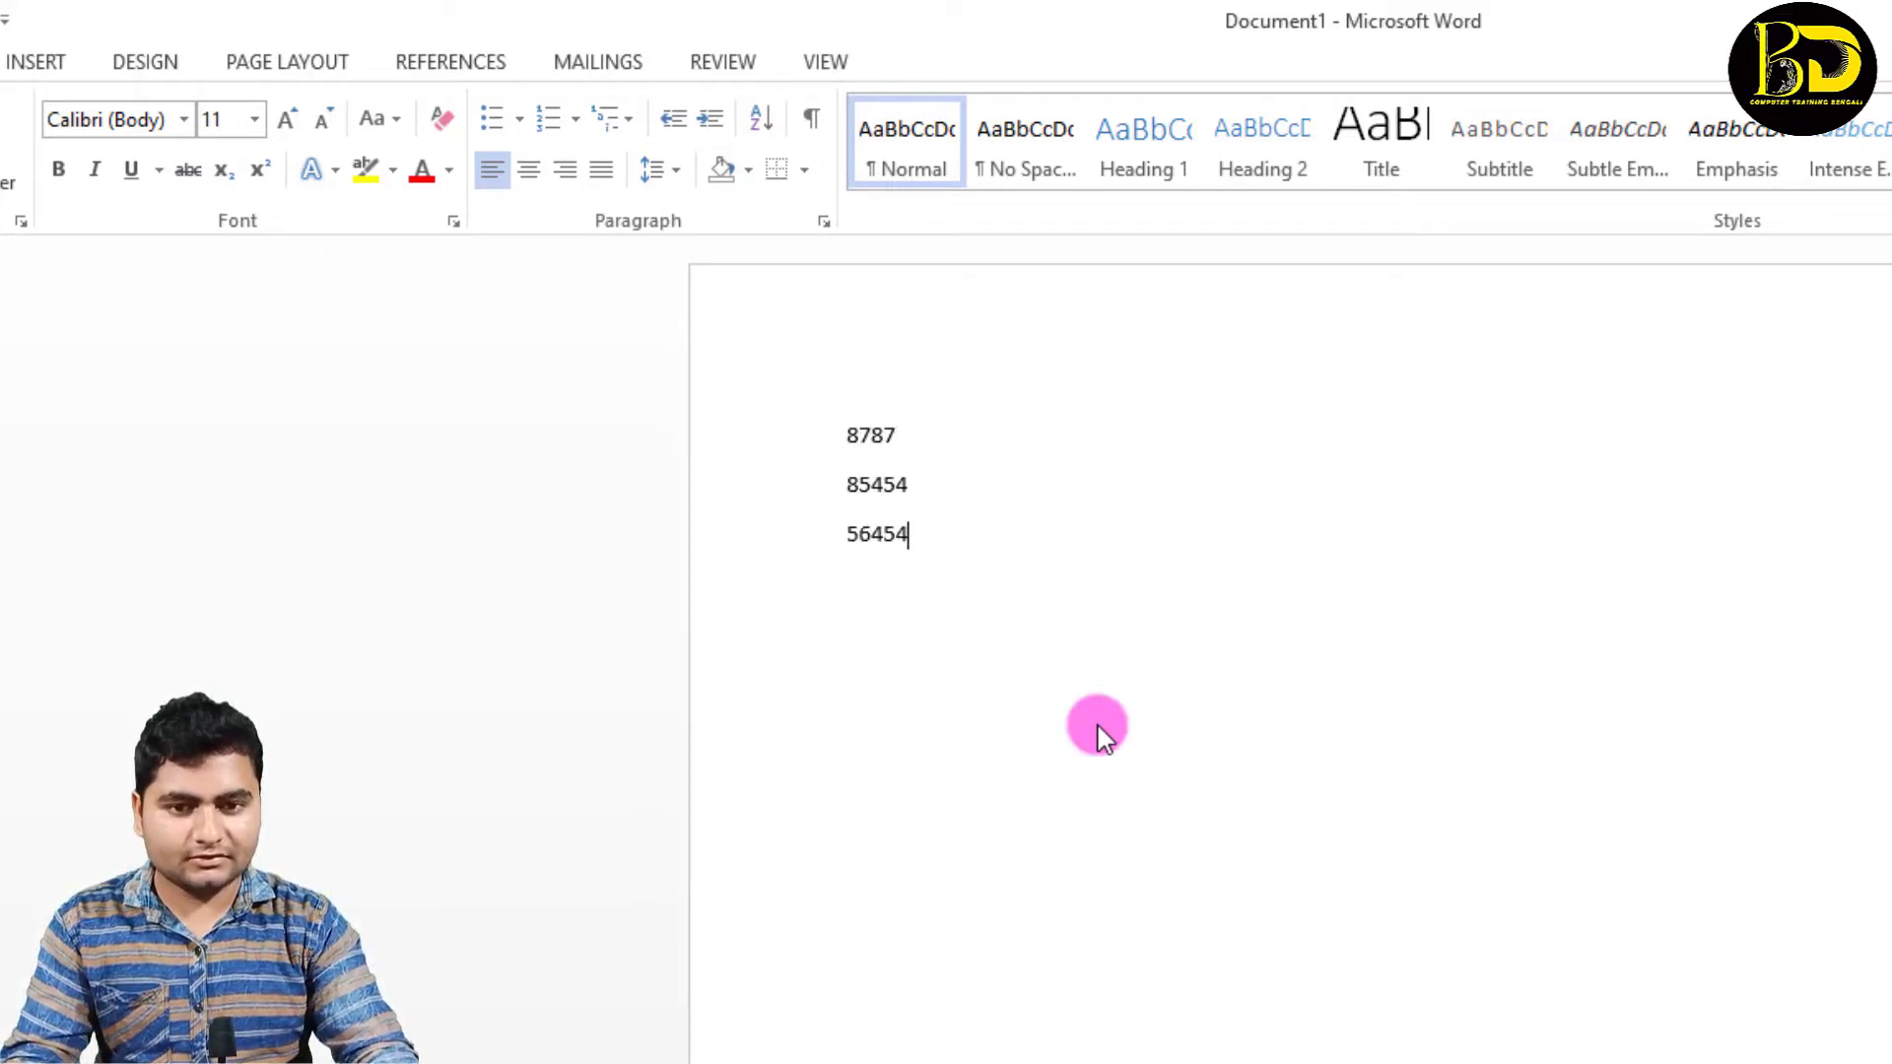
key("Return")
type("5454")
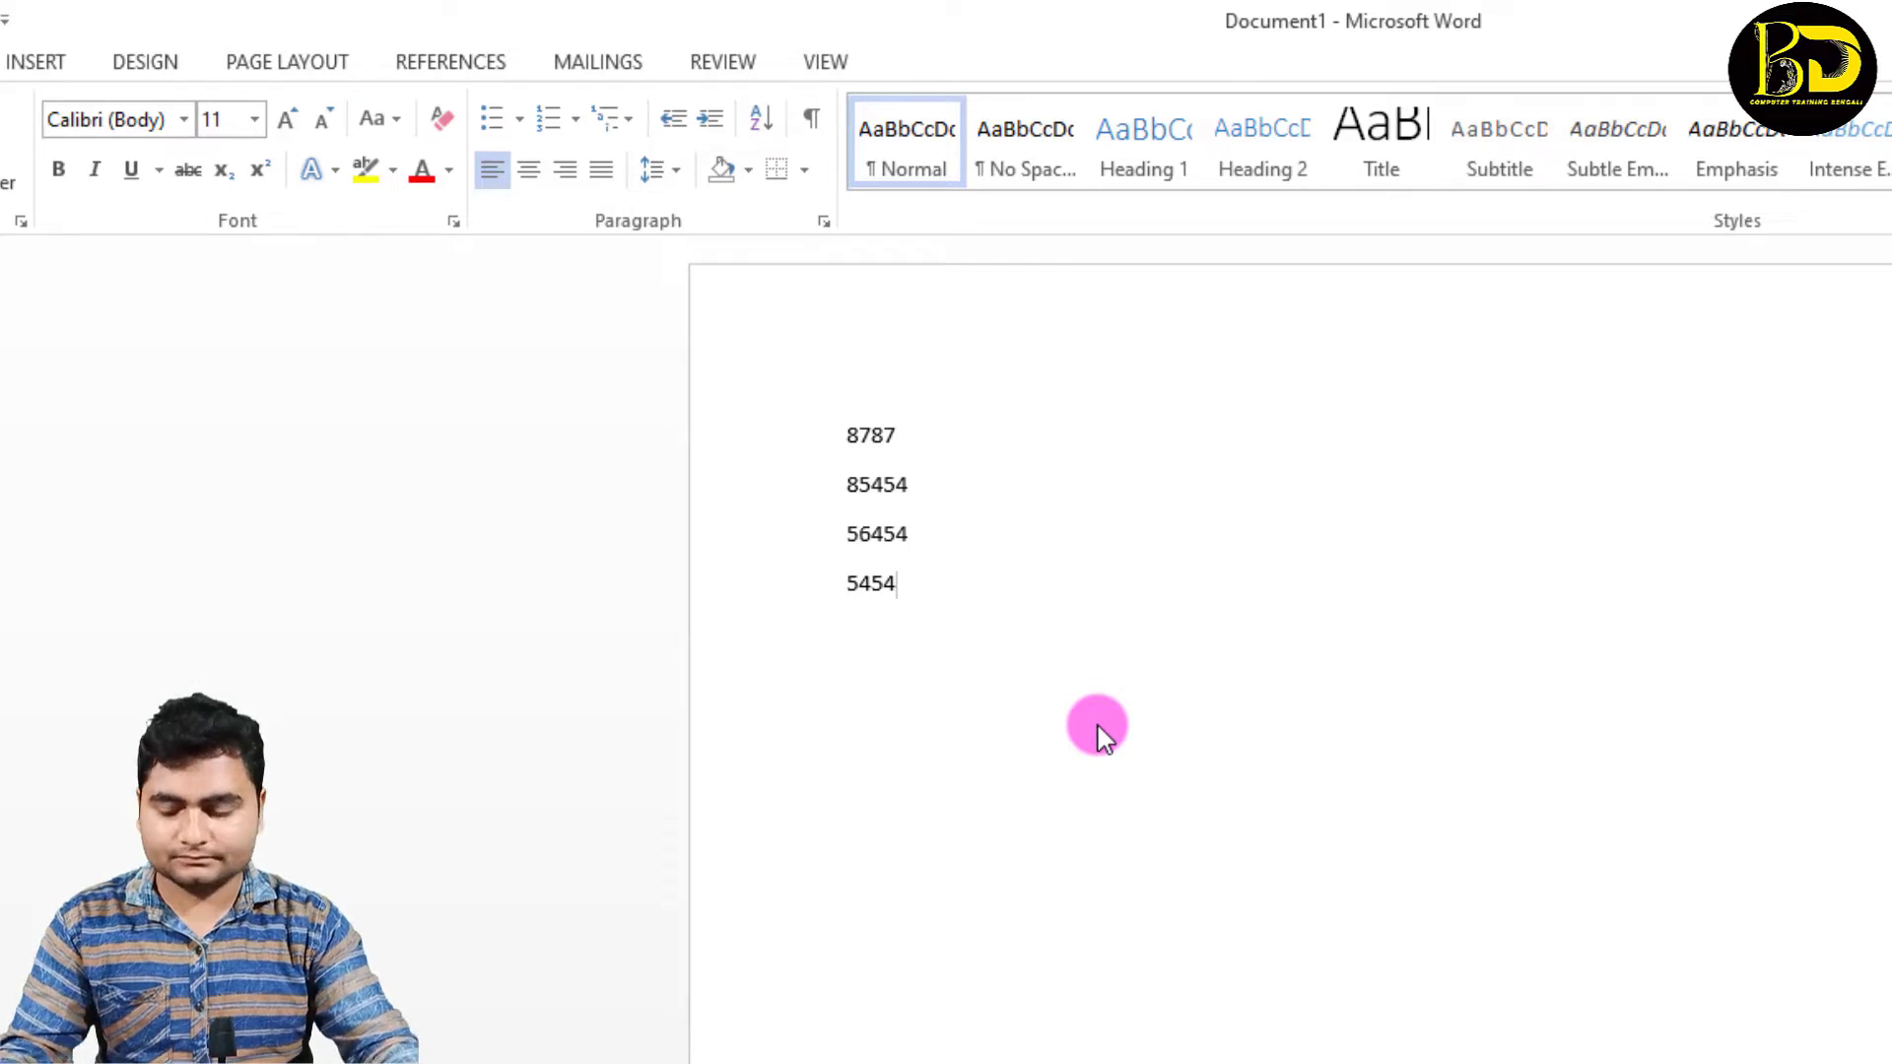
Step: Enlarge all four numbers to font size 18
key("ctrl+a")
key("ctrl+shift+period")
key("ctrl+shift+period")
key("ctrl+shift+period")
key("ctrl+shift+period")
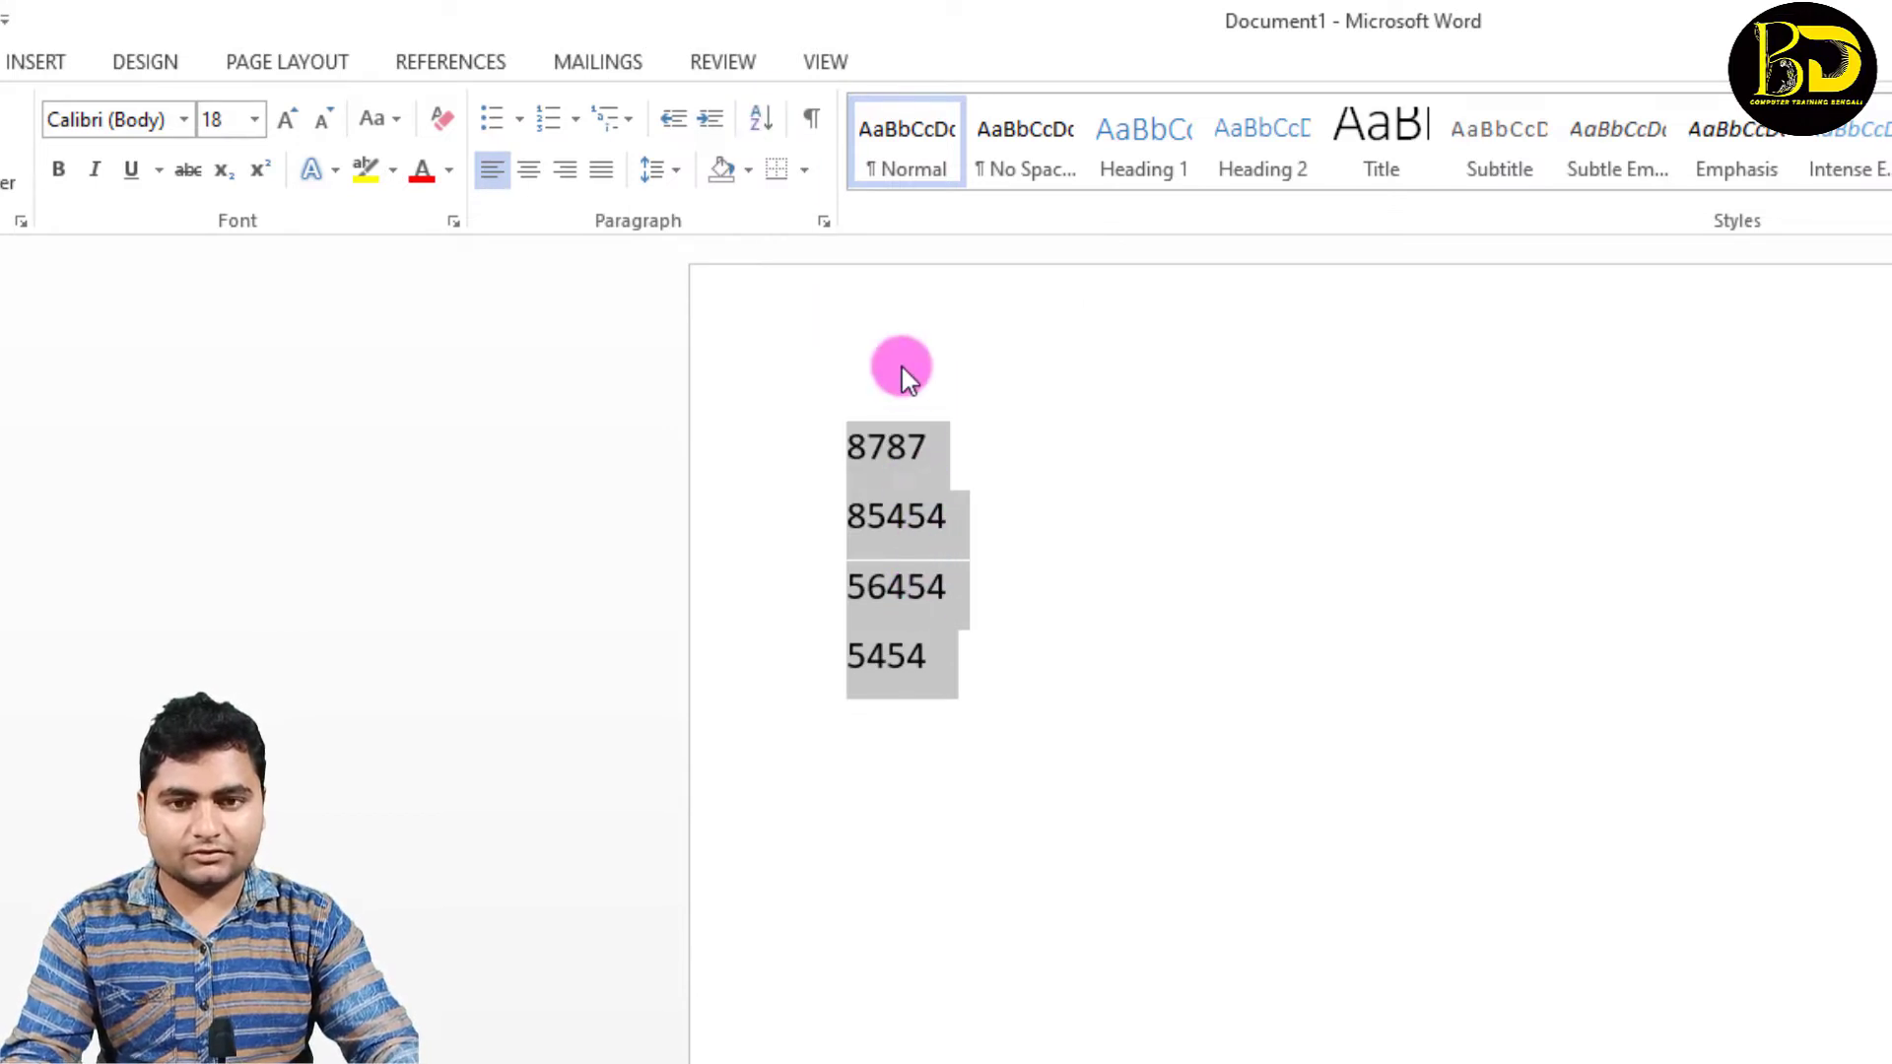
Step: Sort the four numbers in descending order, and re-sort them in ascending order
left_click(764, 119)
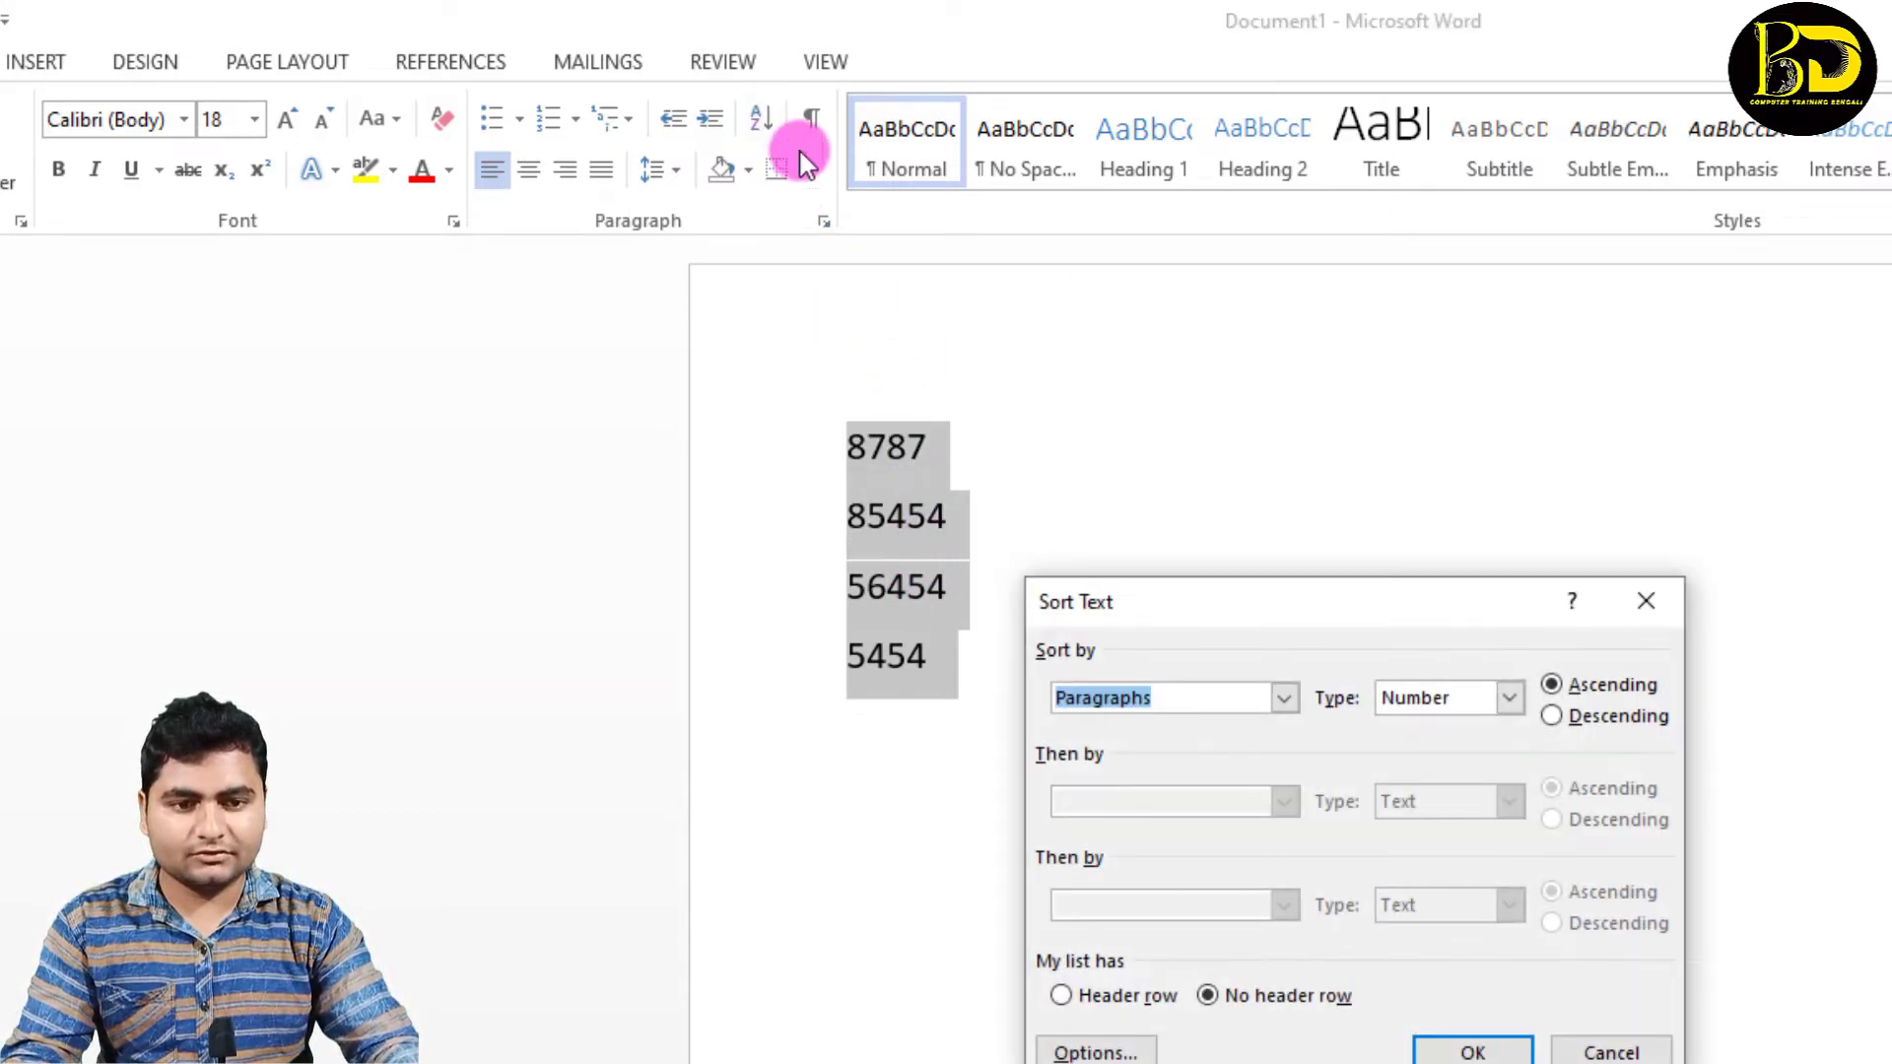
left_click(1553, 717)
left_click(1473, 1052)
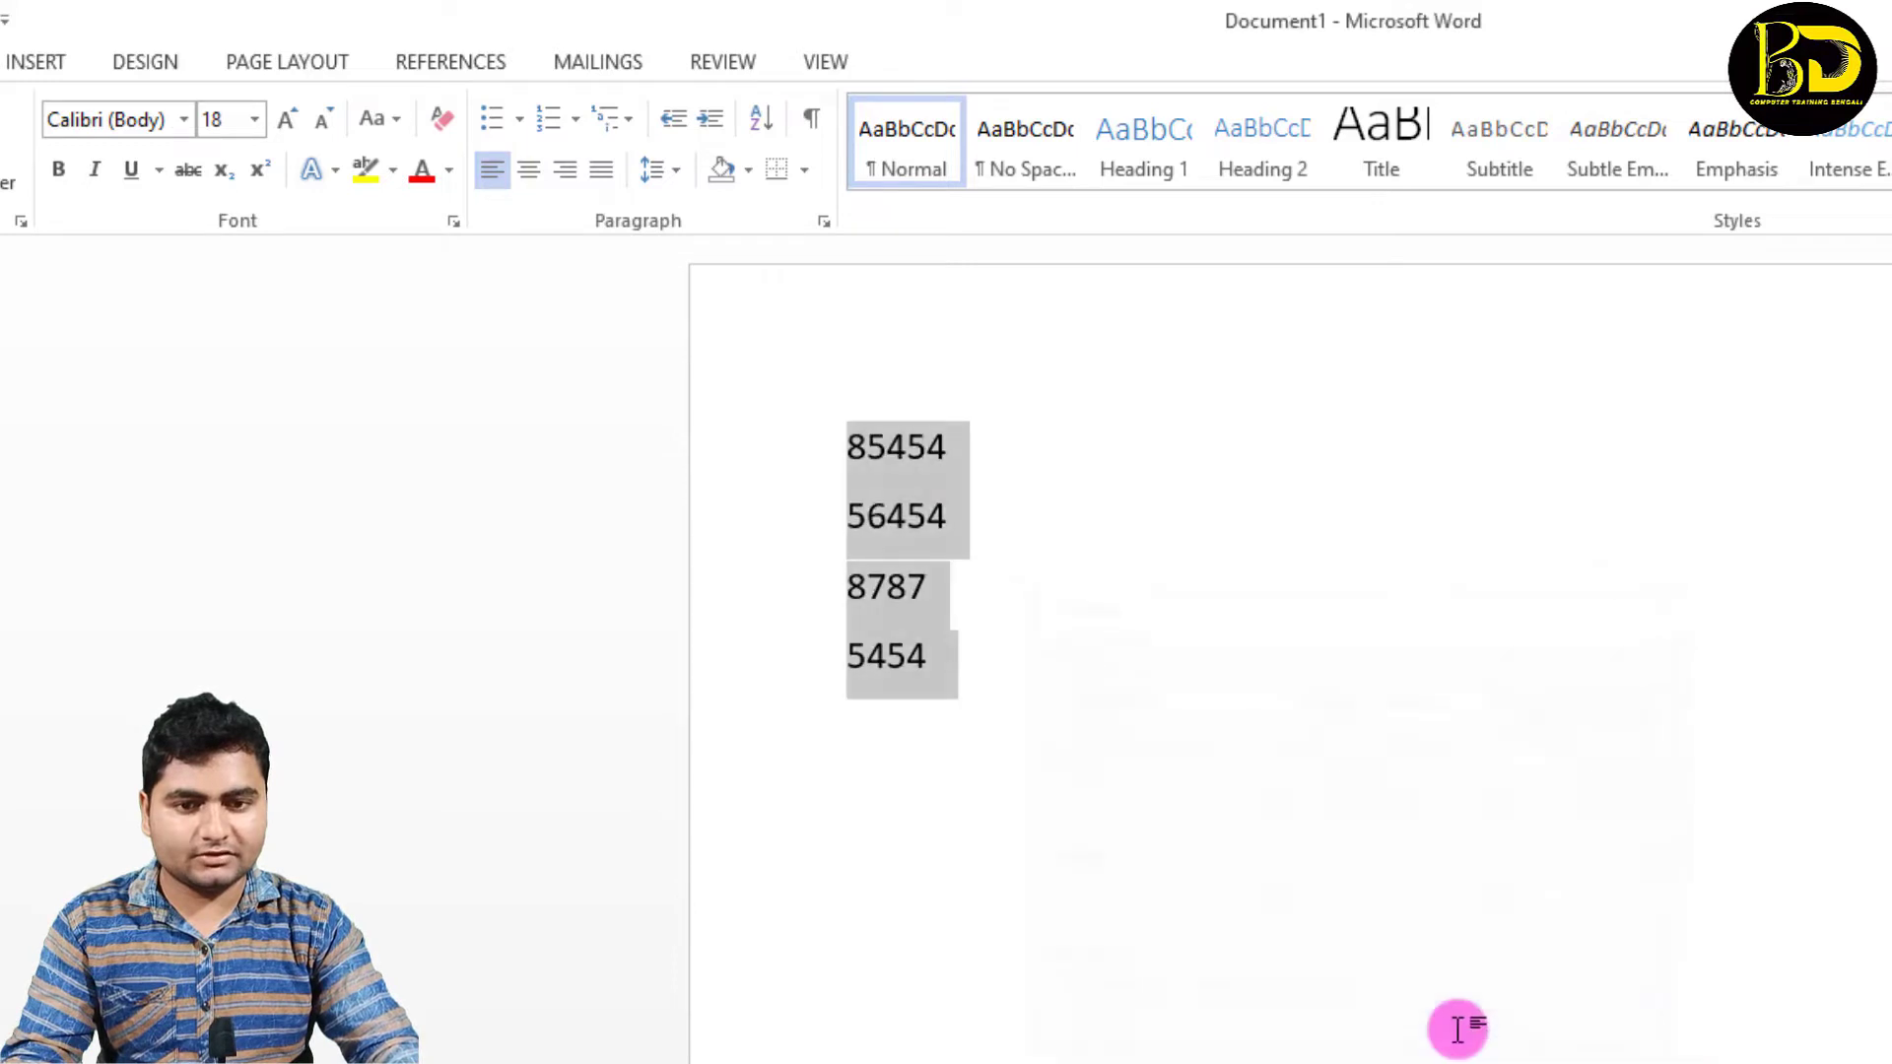
left_click(761, 119)
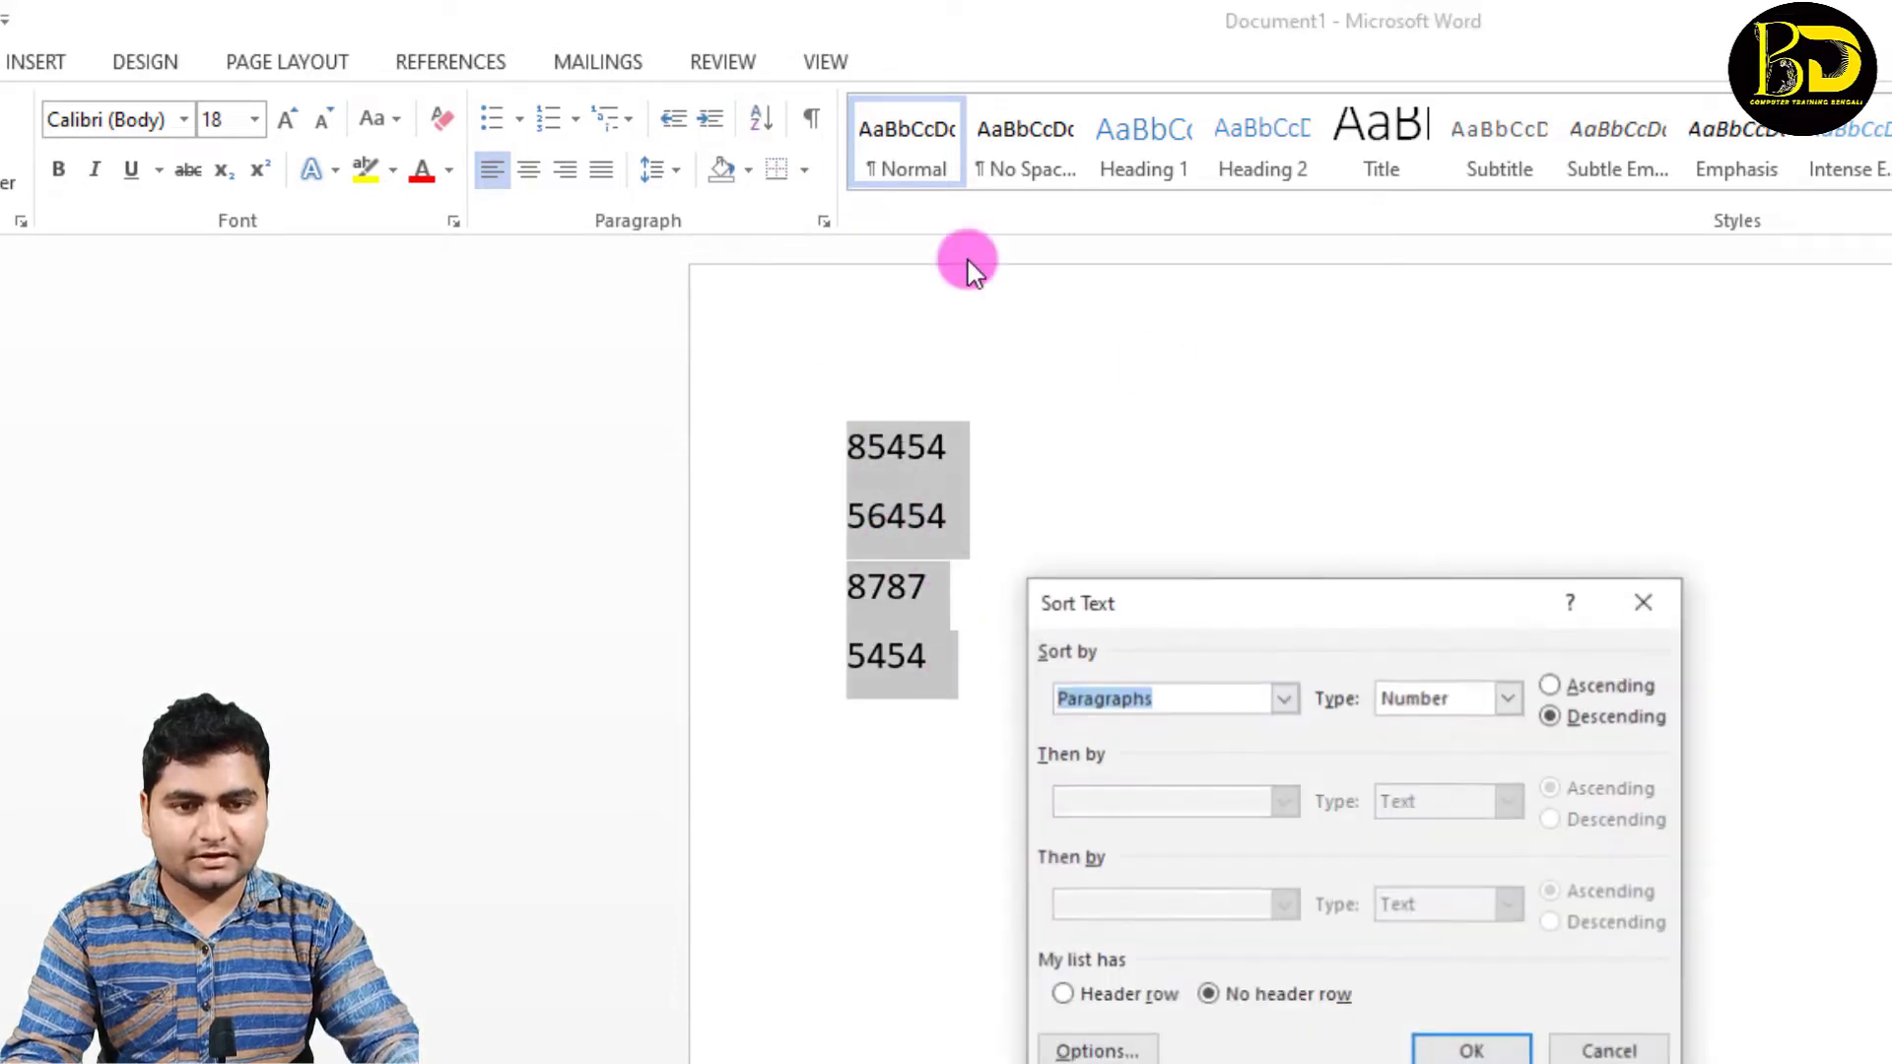
left_click(1554, 686)
left_click(1473, 1051)
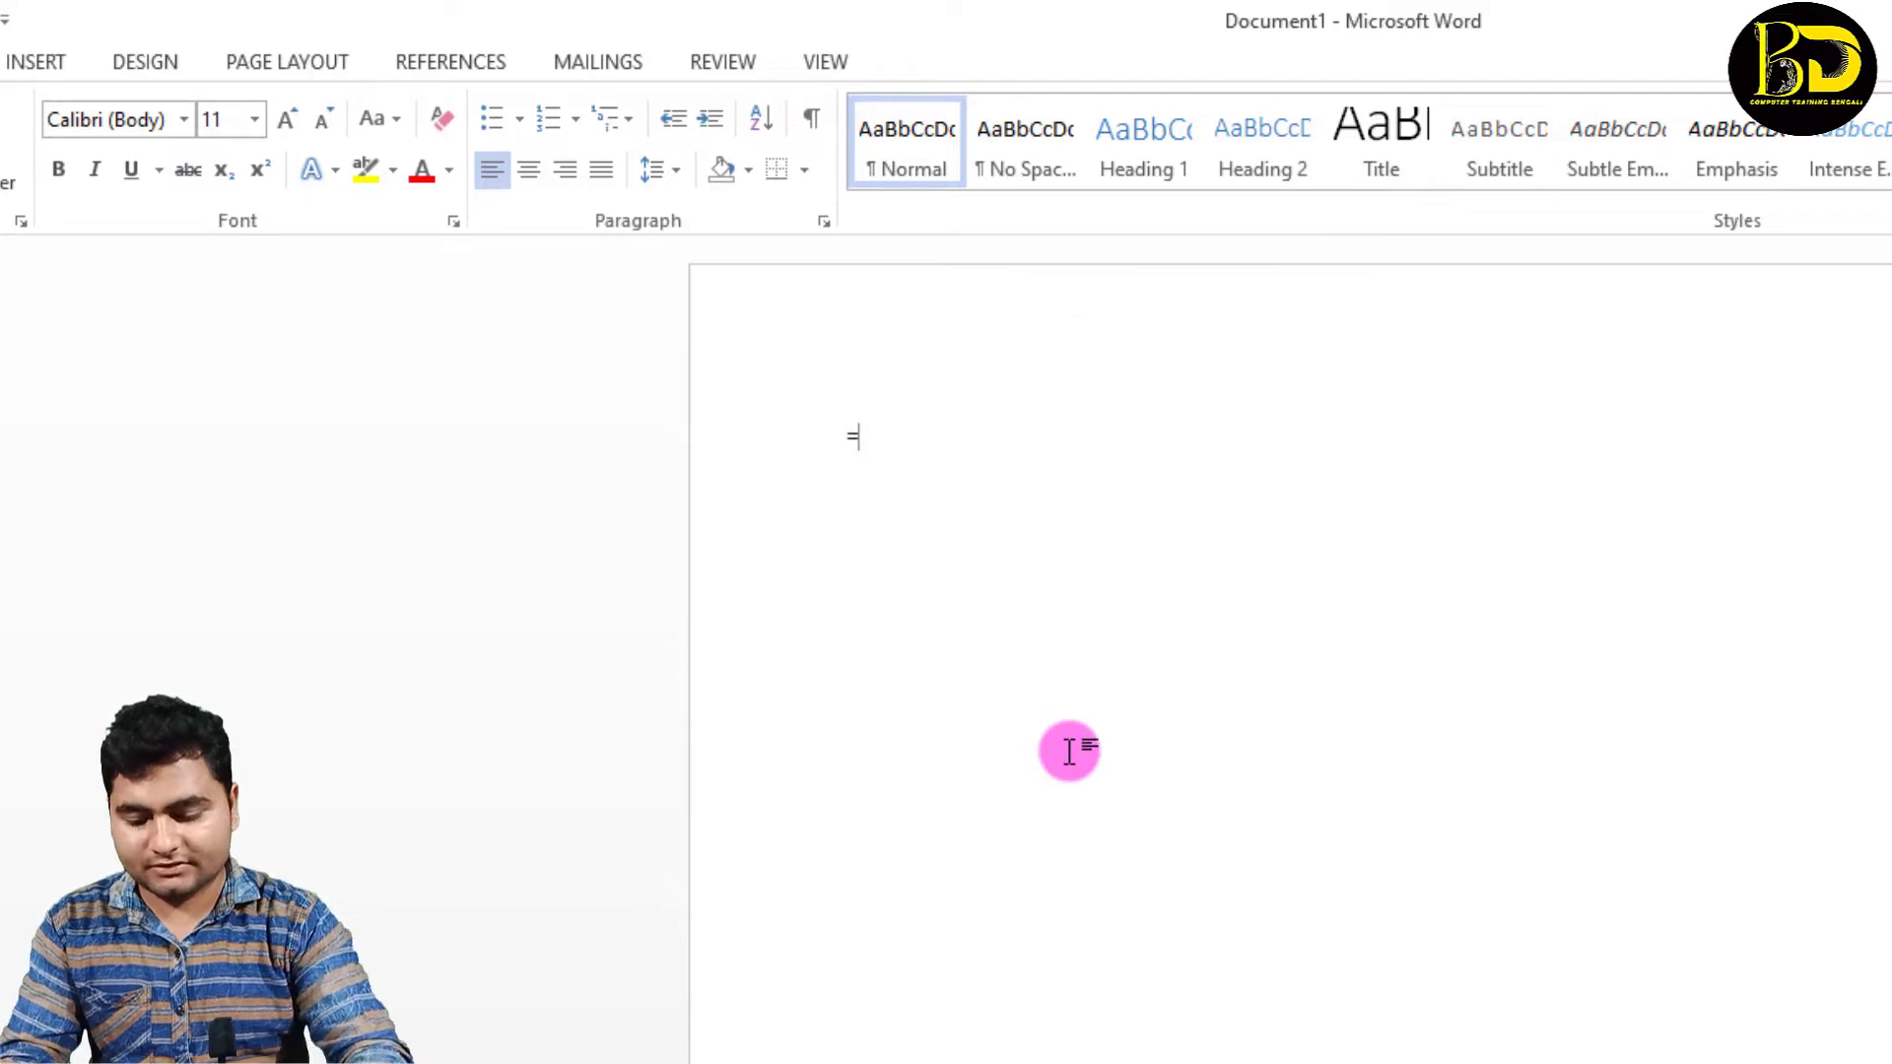
Step: Replace the numbers with three paragraphs of sample text generated by the =RAND(3) formula
type("R")
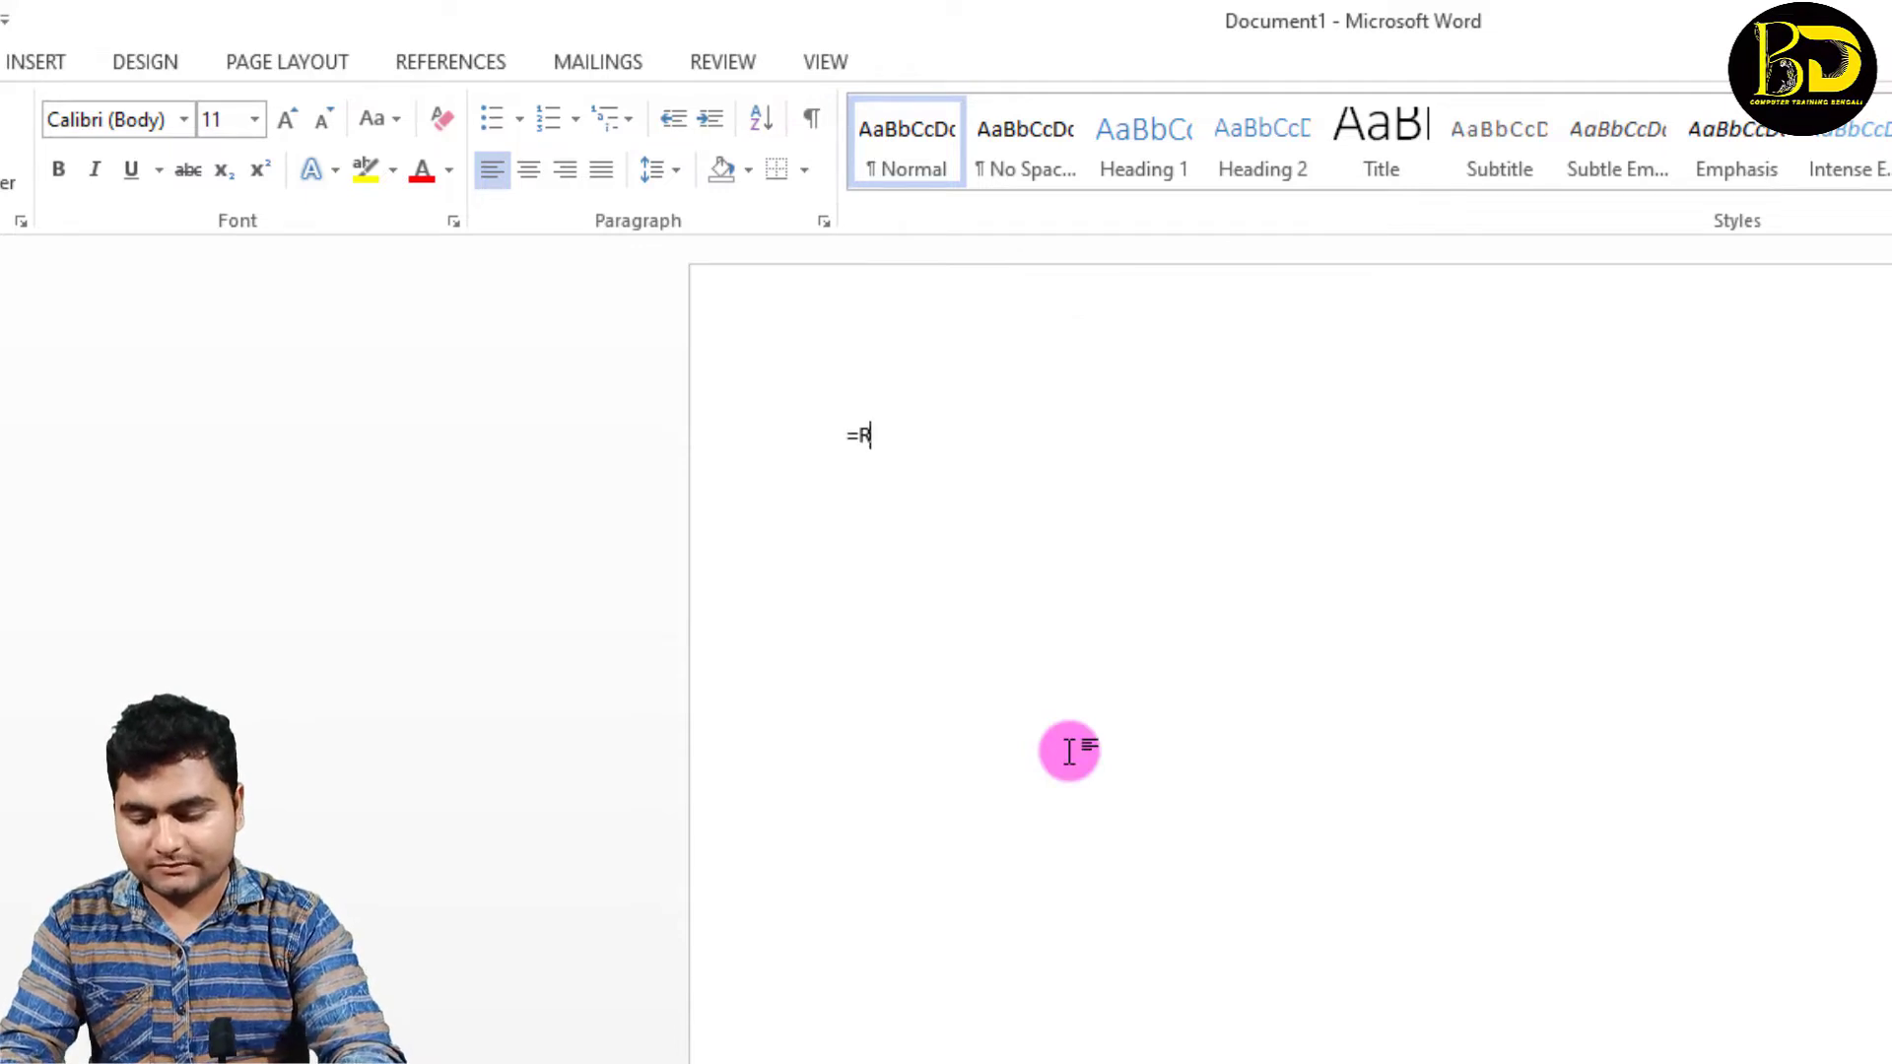
type("AND(")
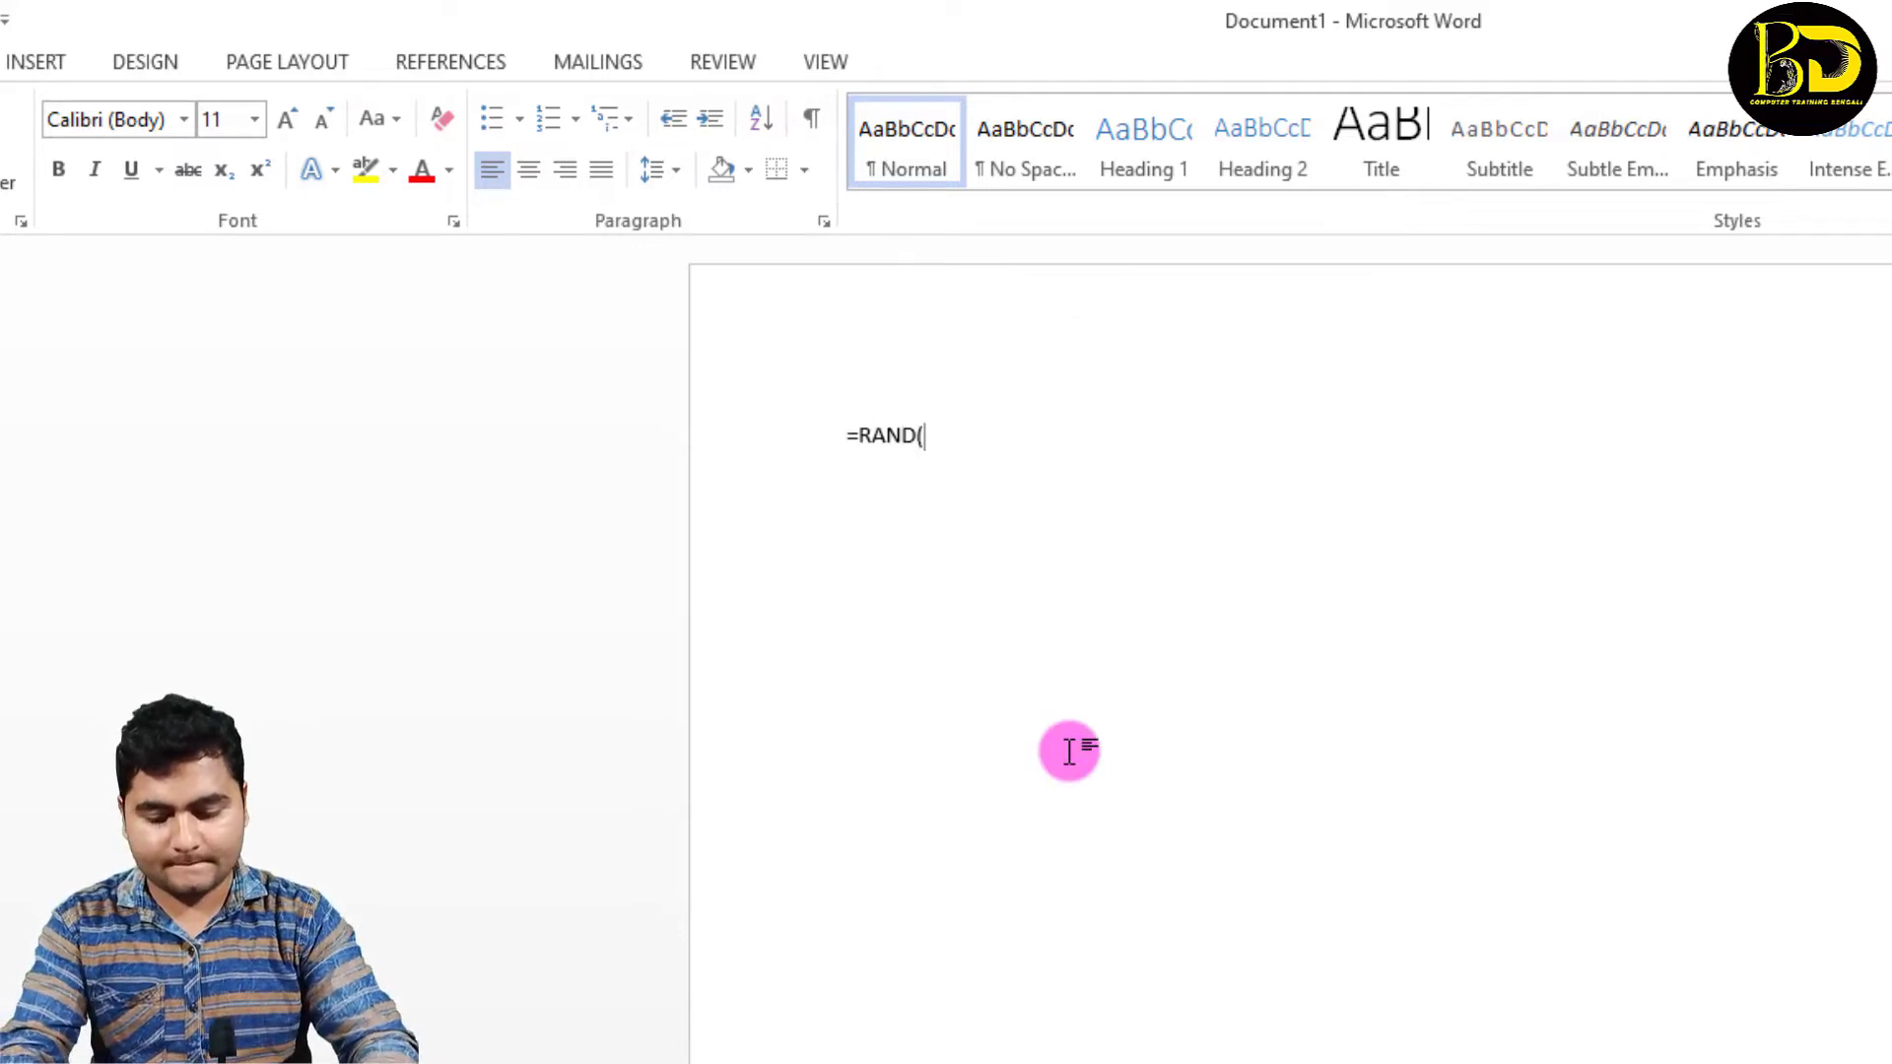
type("3)")
key("Return")
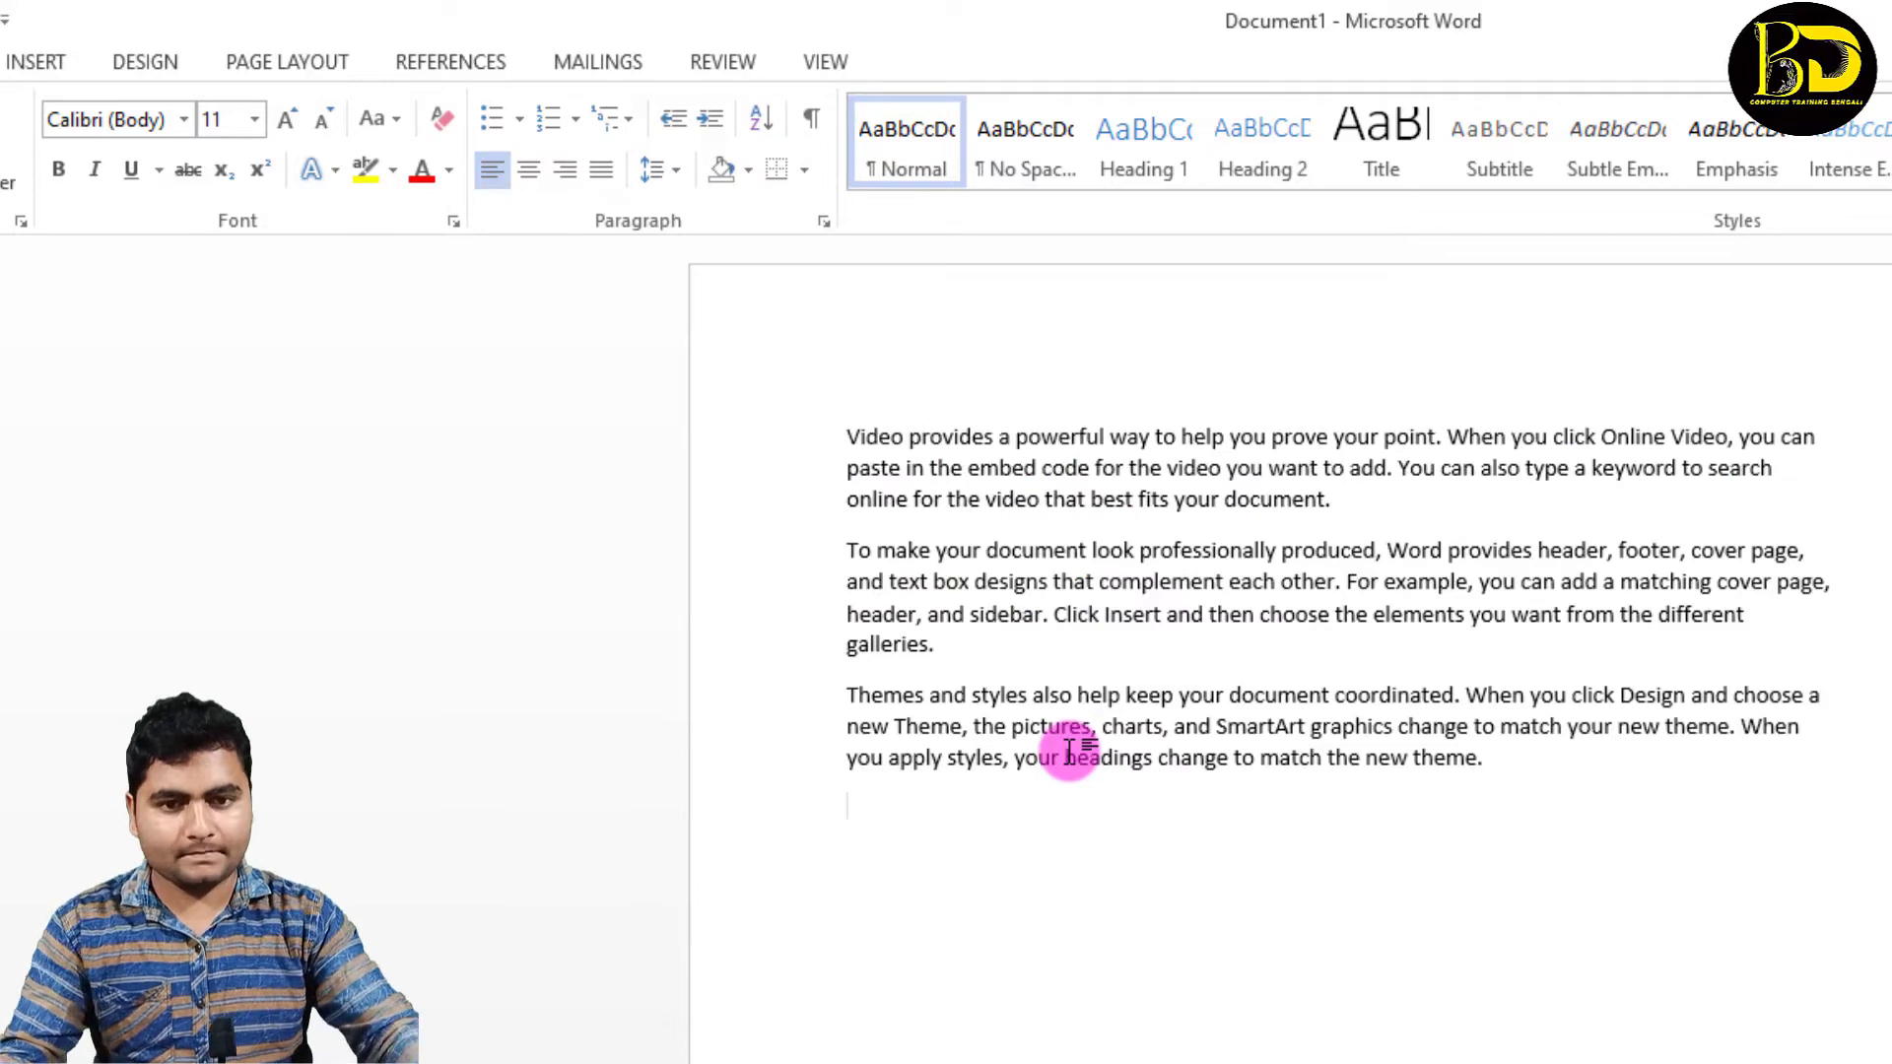
Step: Set the font size of all the sample text to 20
key("ctrl+a")
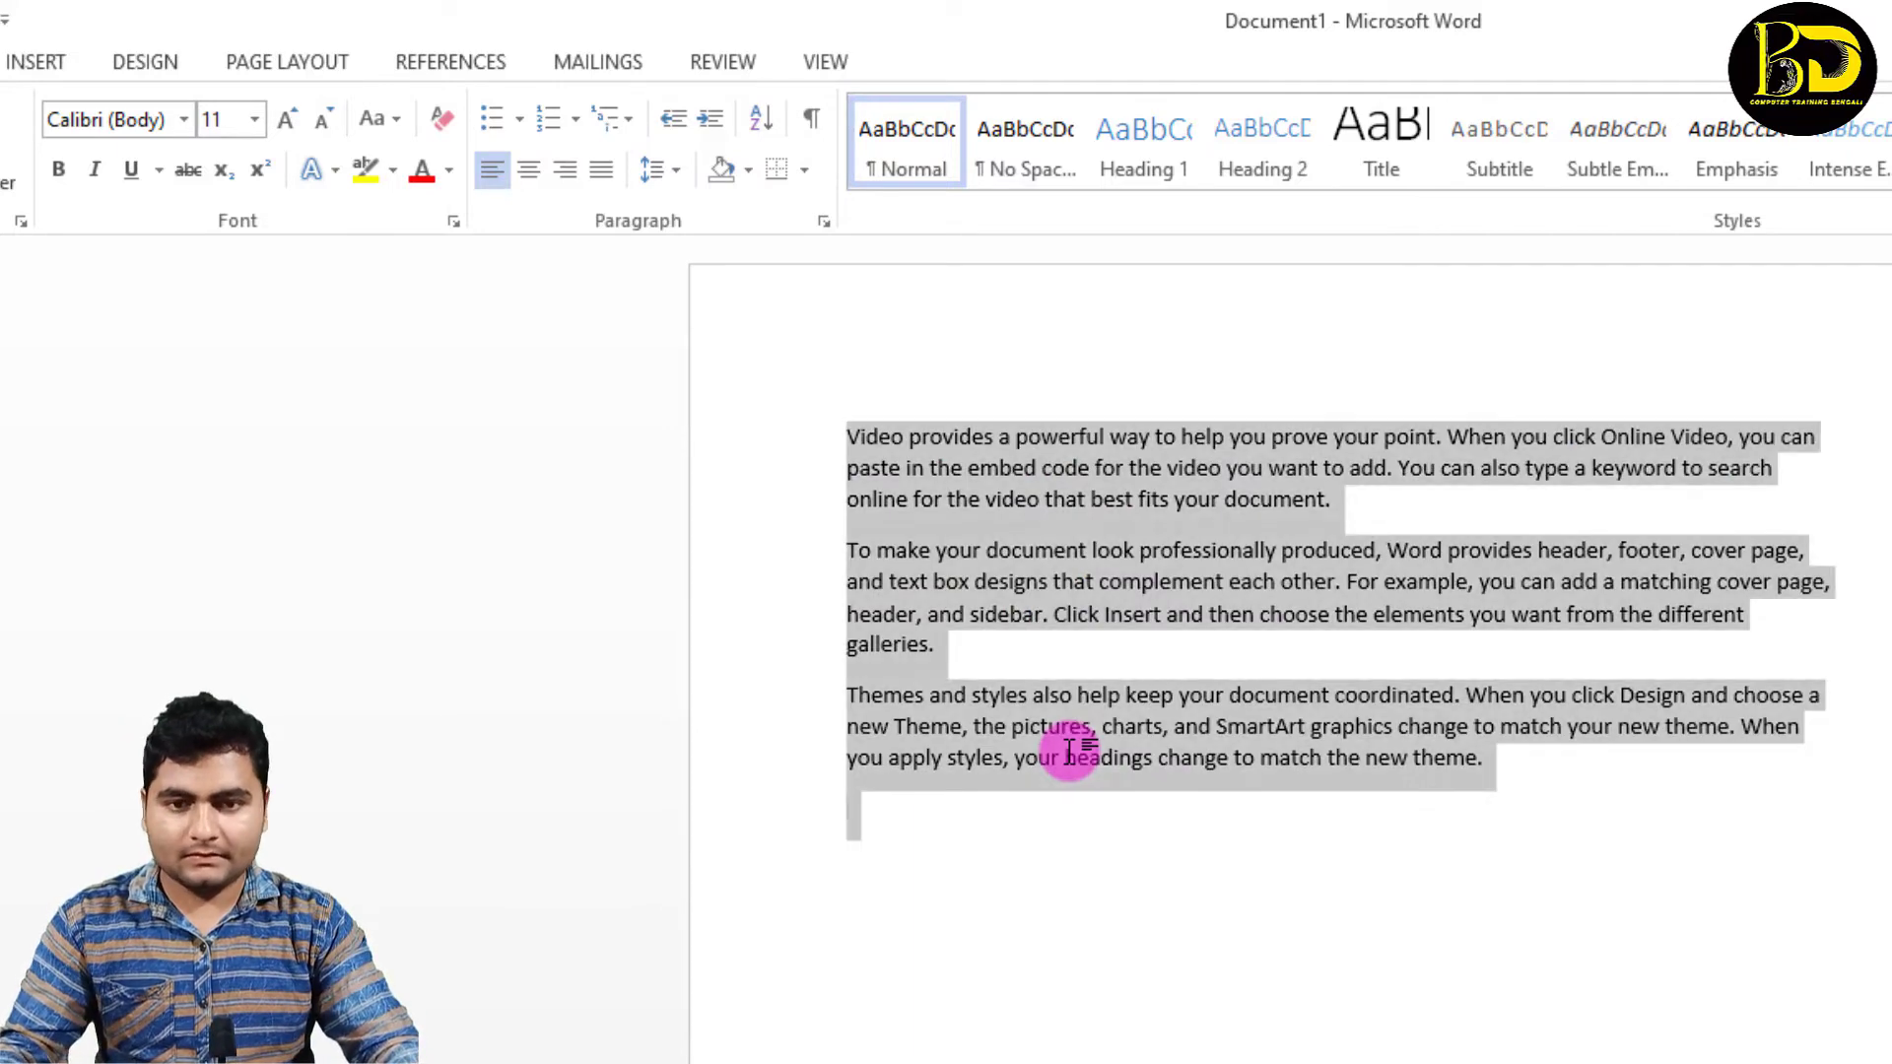
left_click(256, 119)
left_click(215, 407)
Step: Show the paragraph marks, place the cursor at the end of the first paragraph, and hide the marks again
left_click(811, 118)
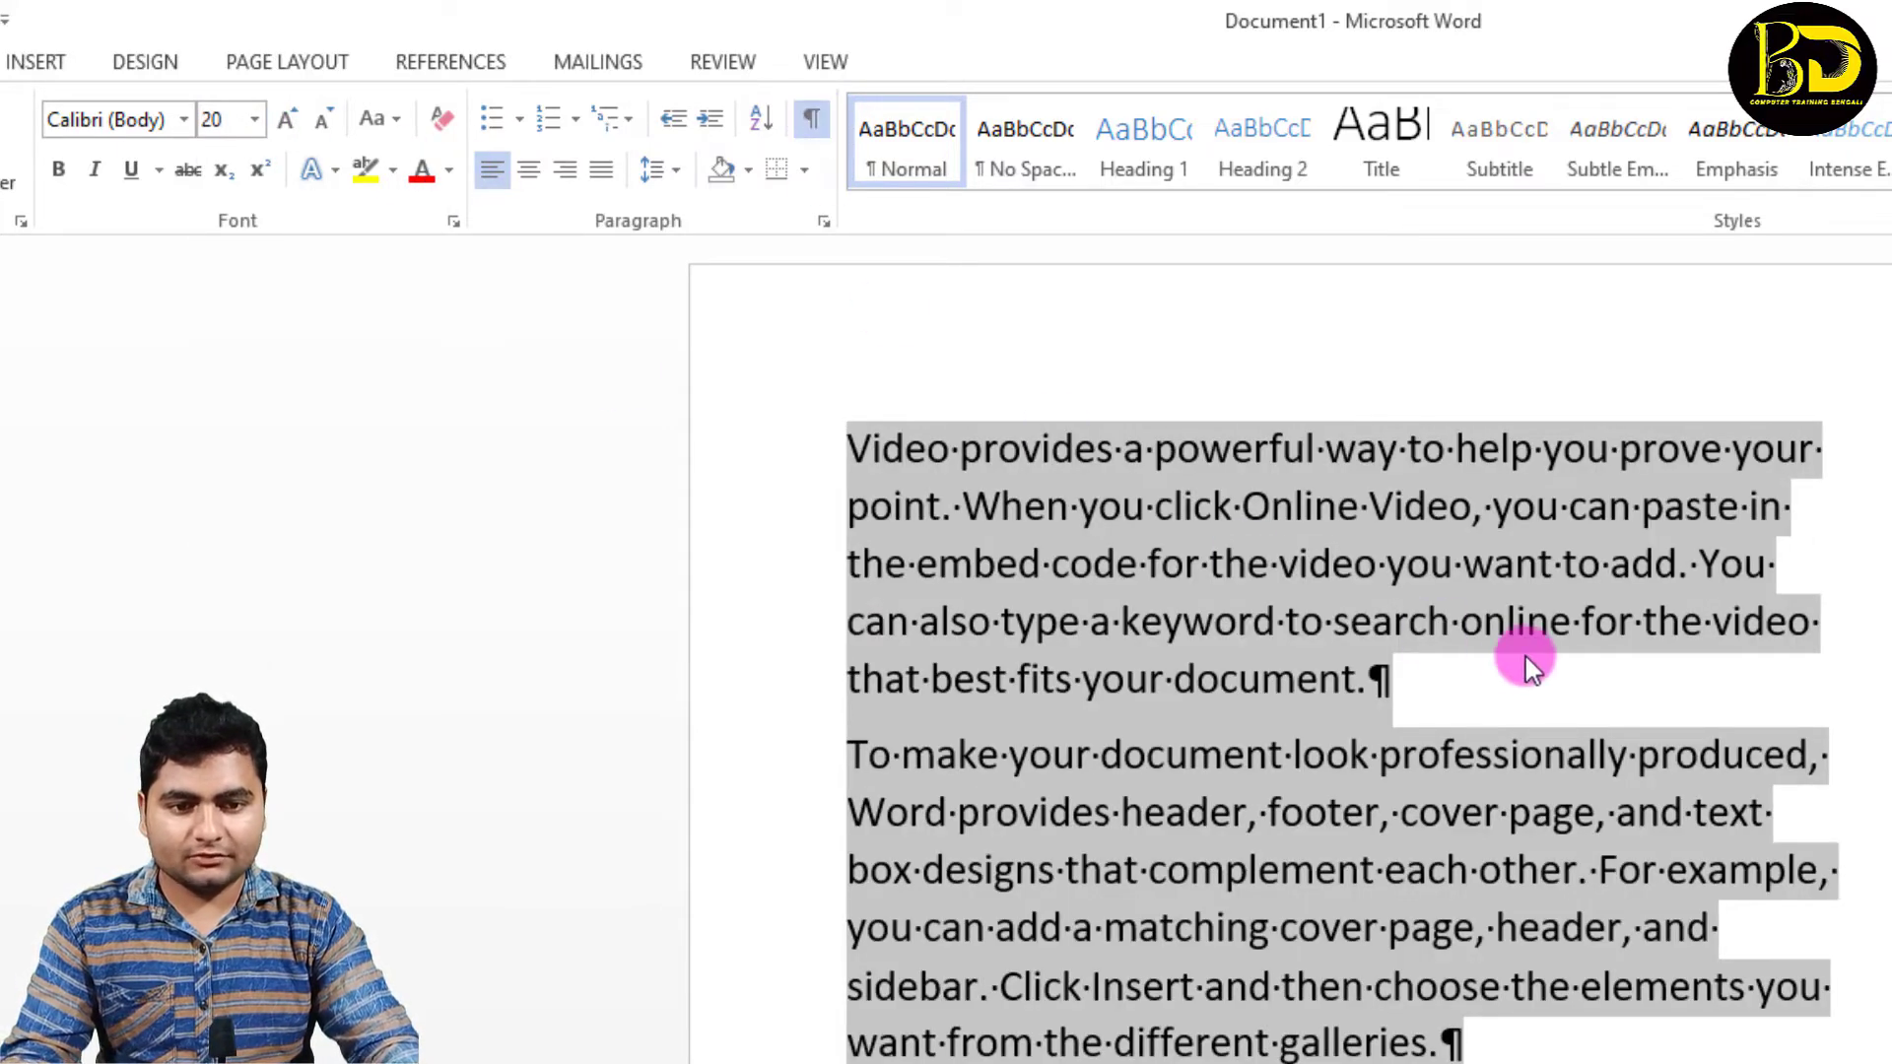
left_click(1400, 687)
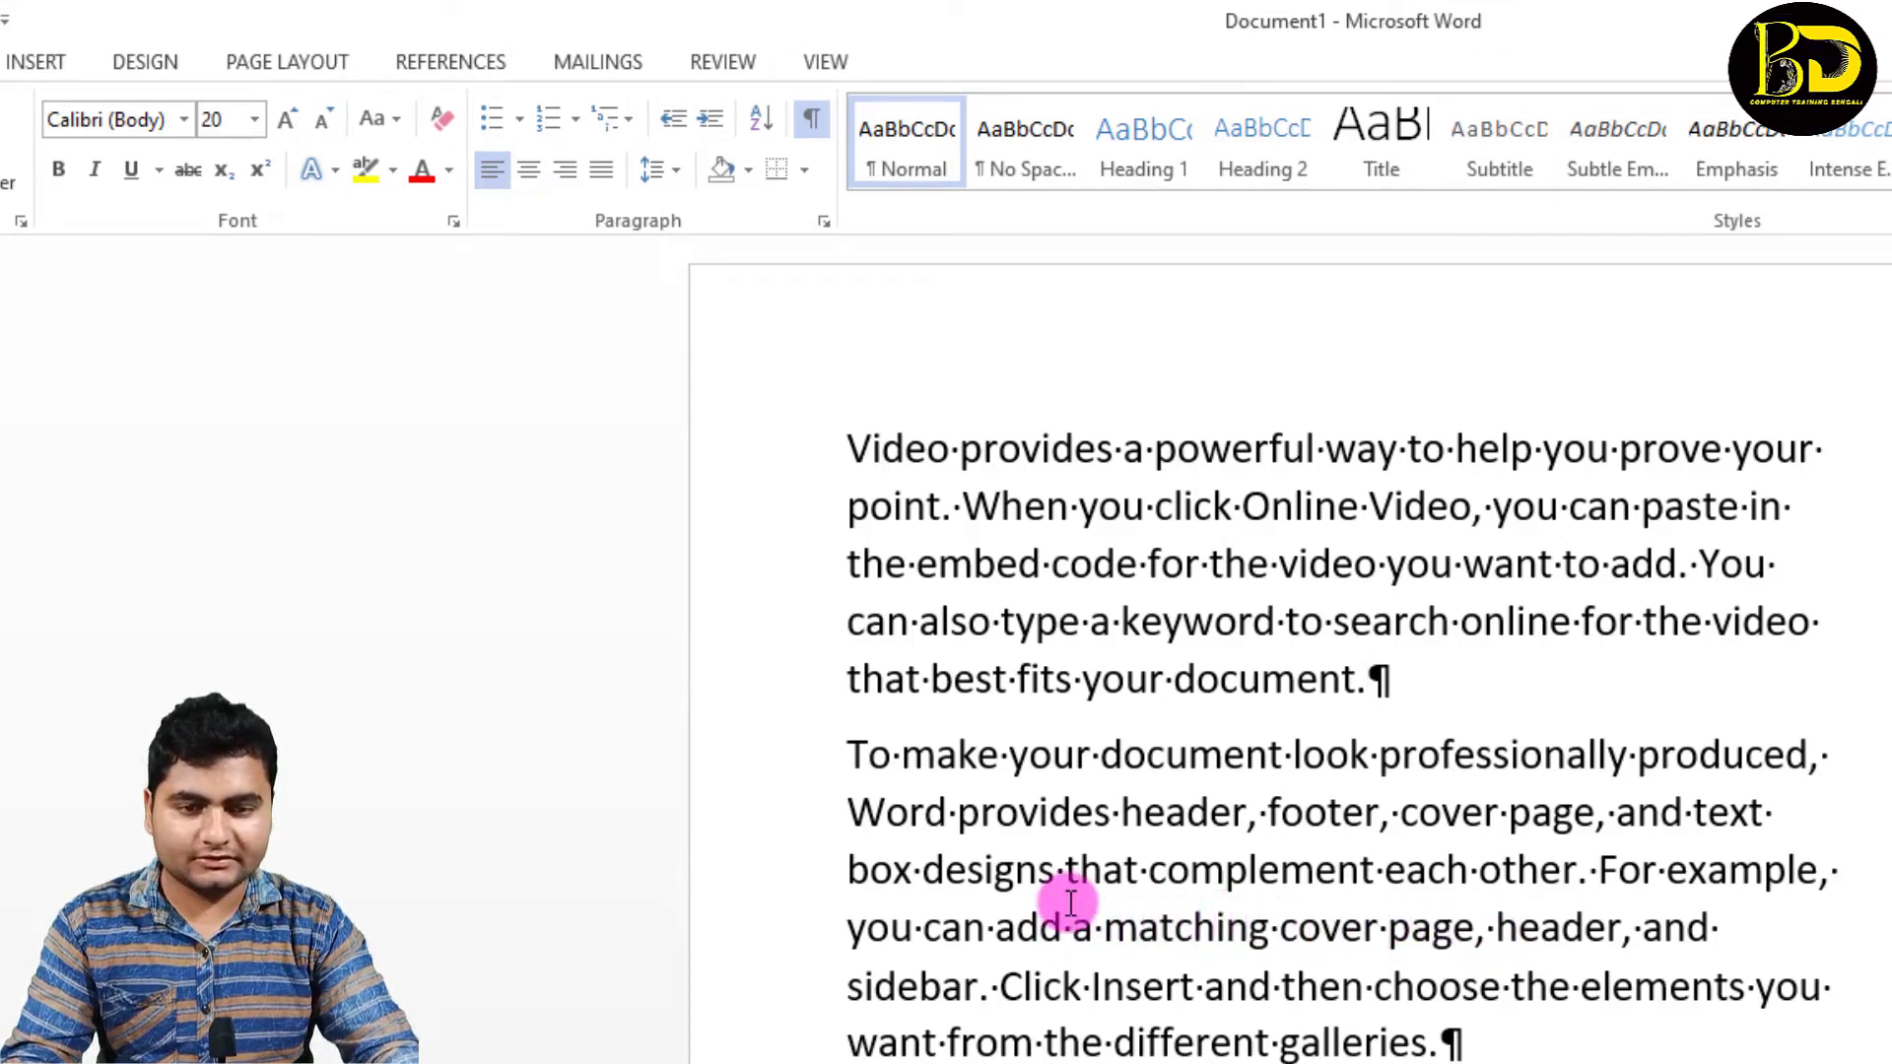
left_click(814, 116)
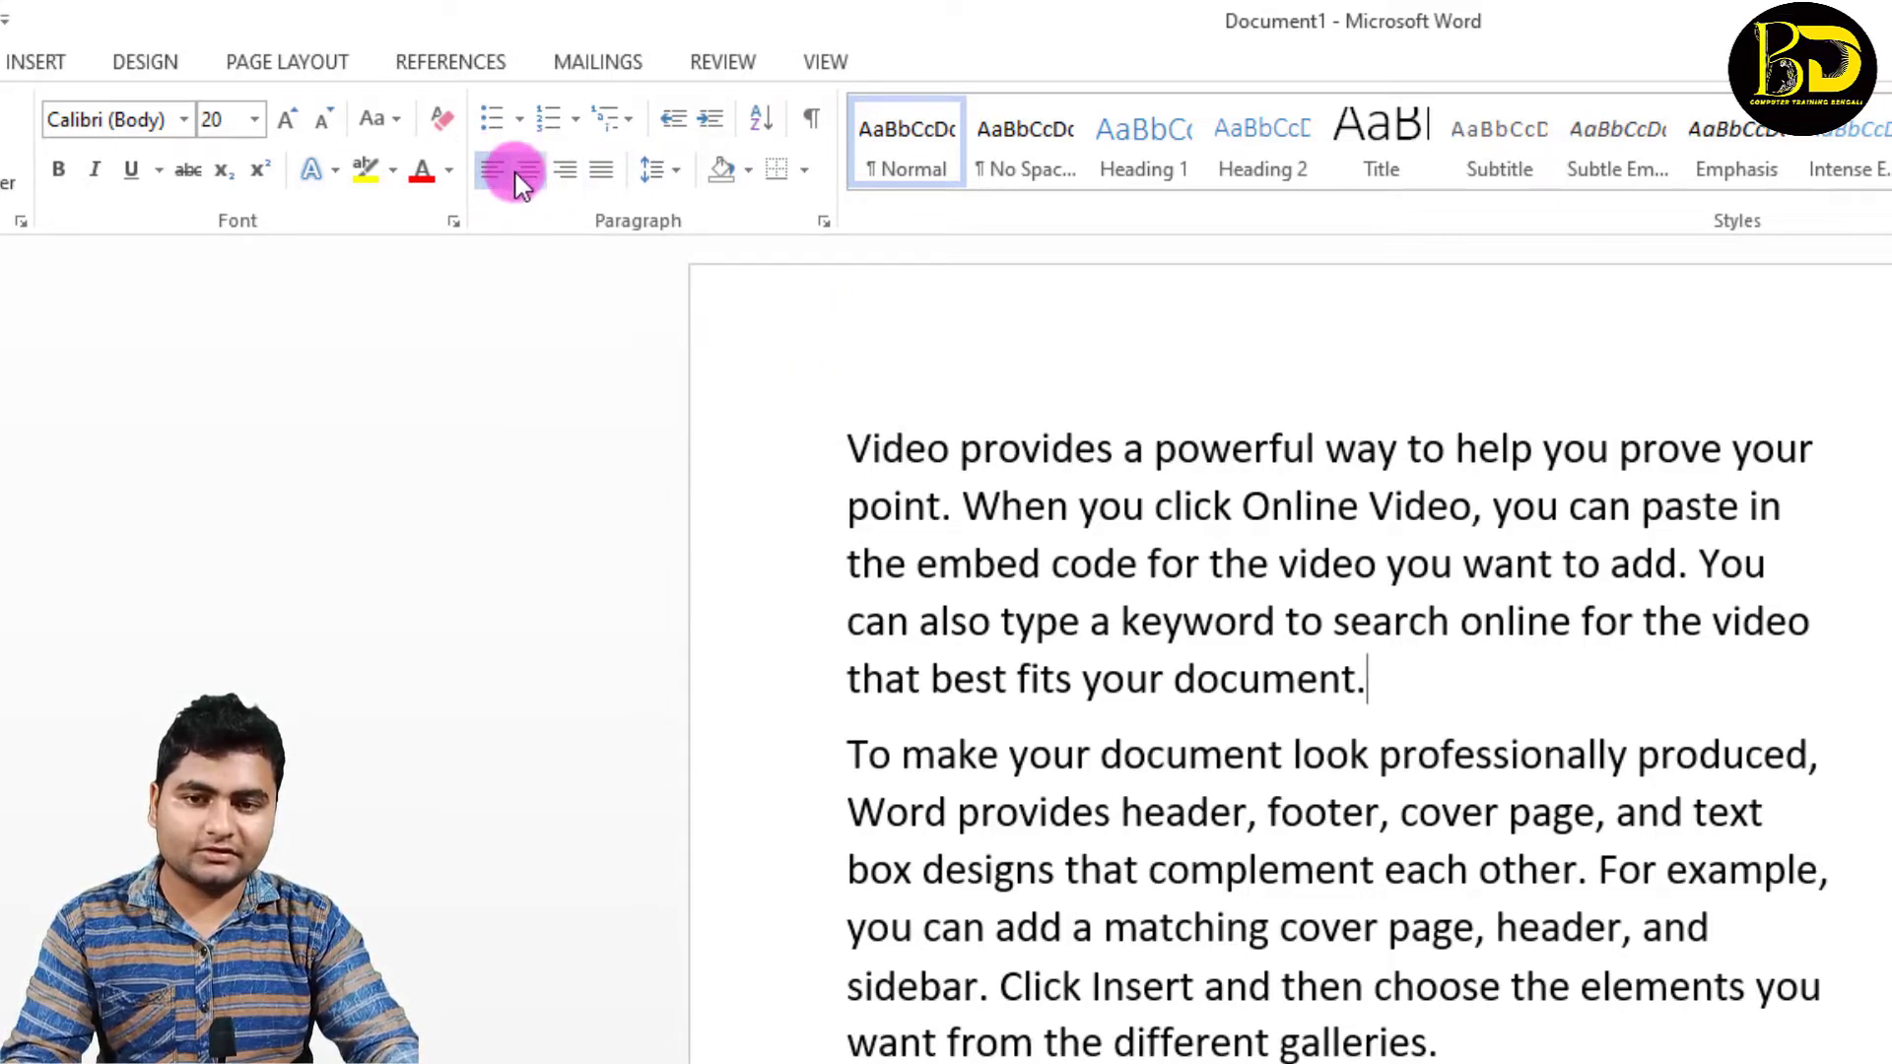
Step: Replace all the text with the word COMPUTER and enlarge it to font size 36
key("ctrl+a")
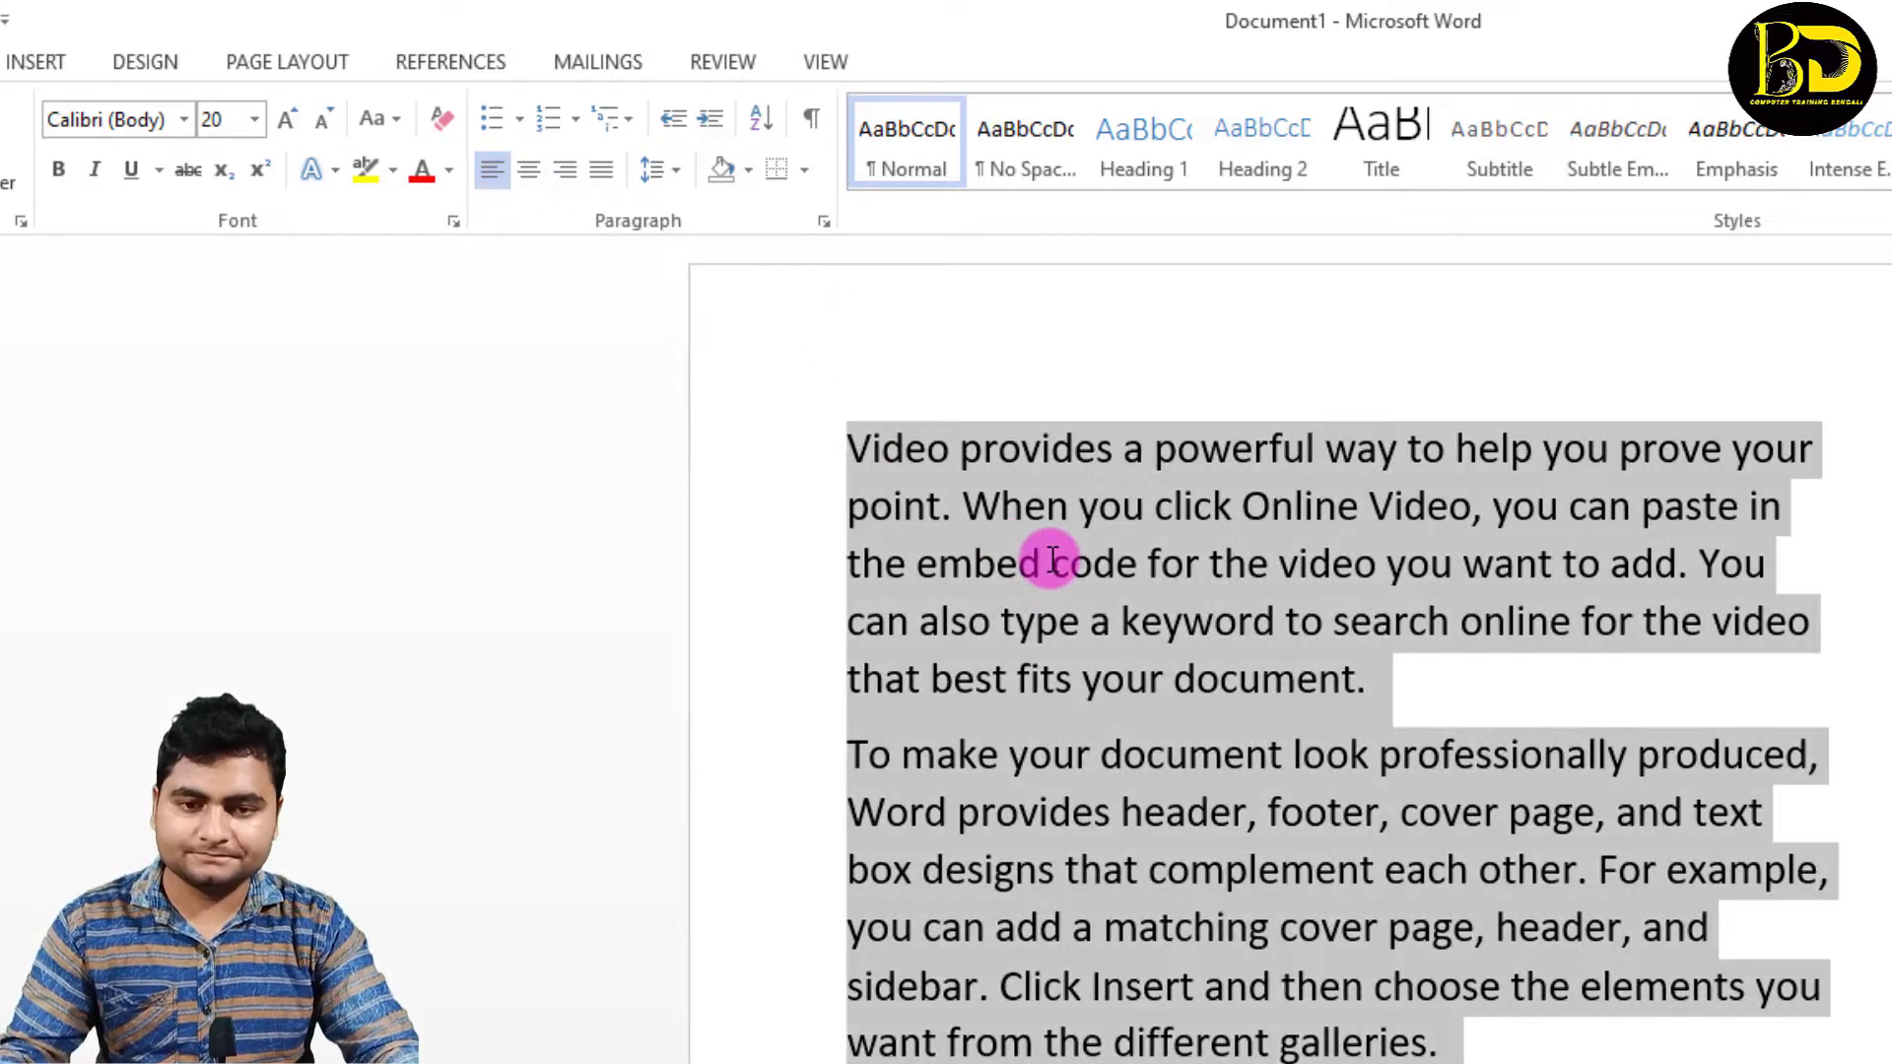
key("Delete")
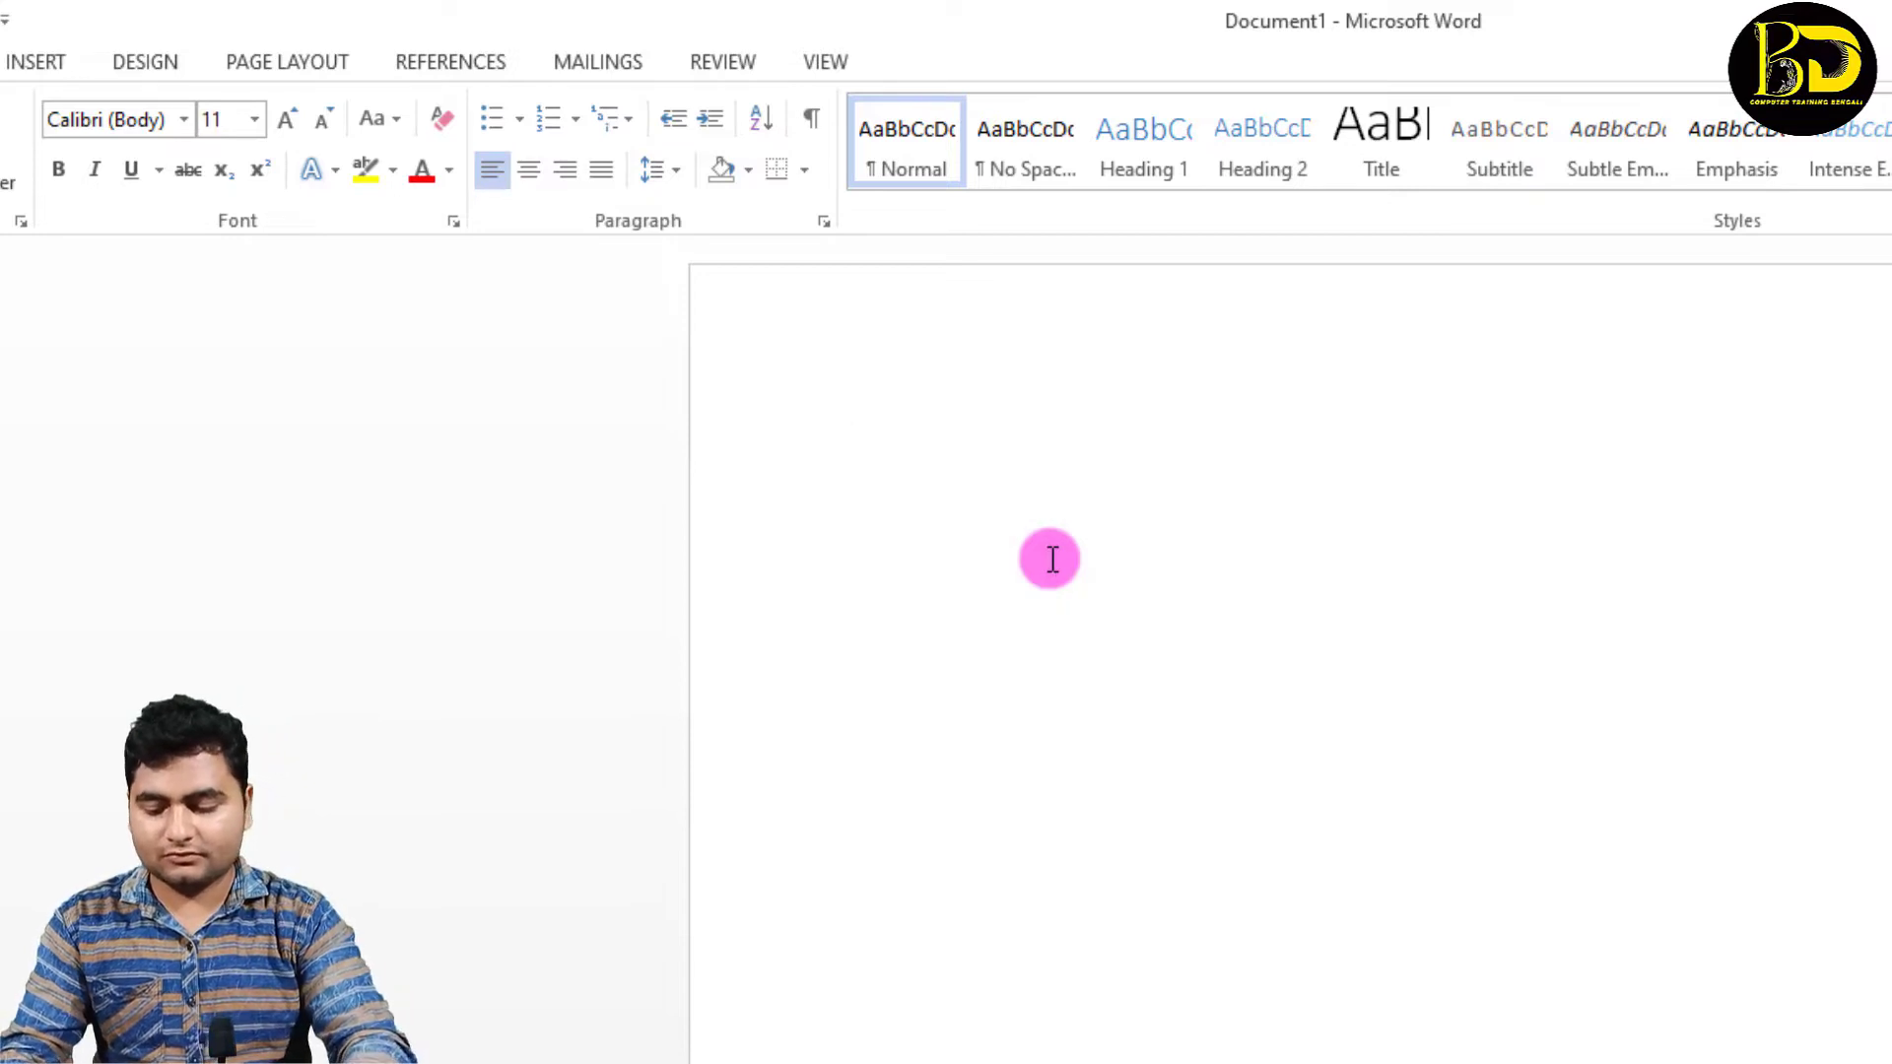
type("COMPU")
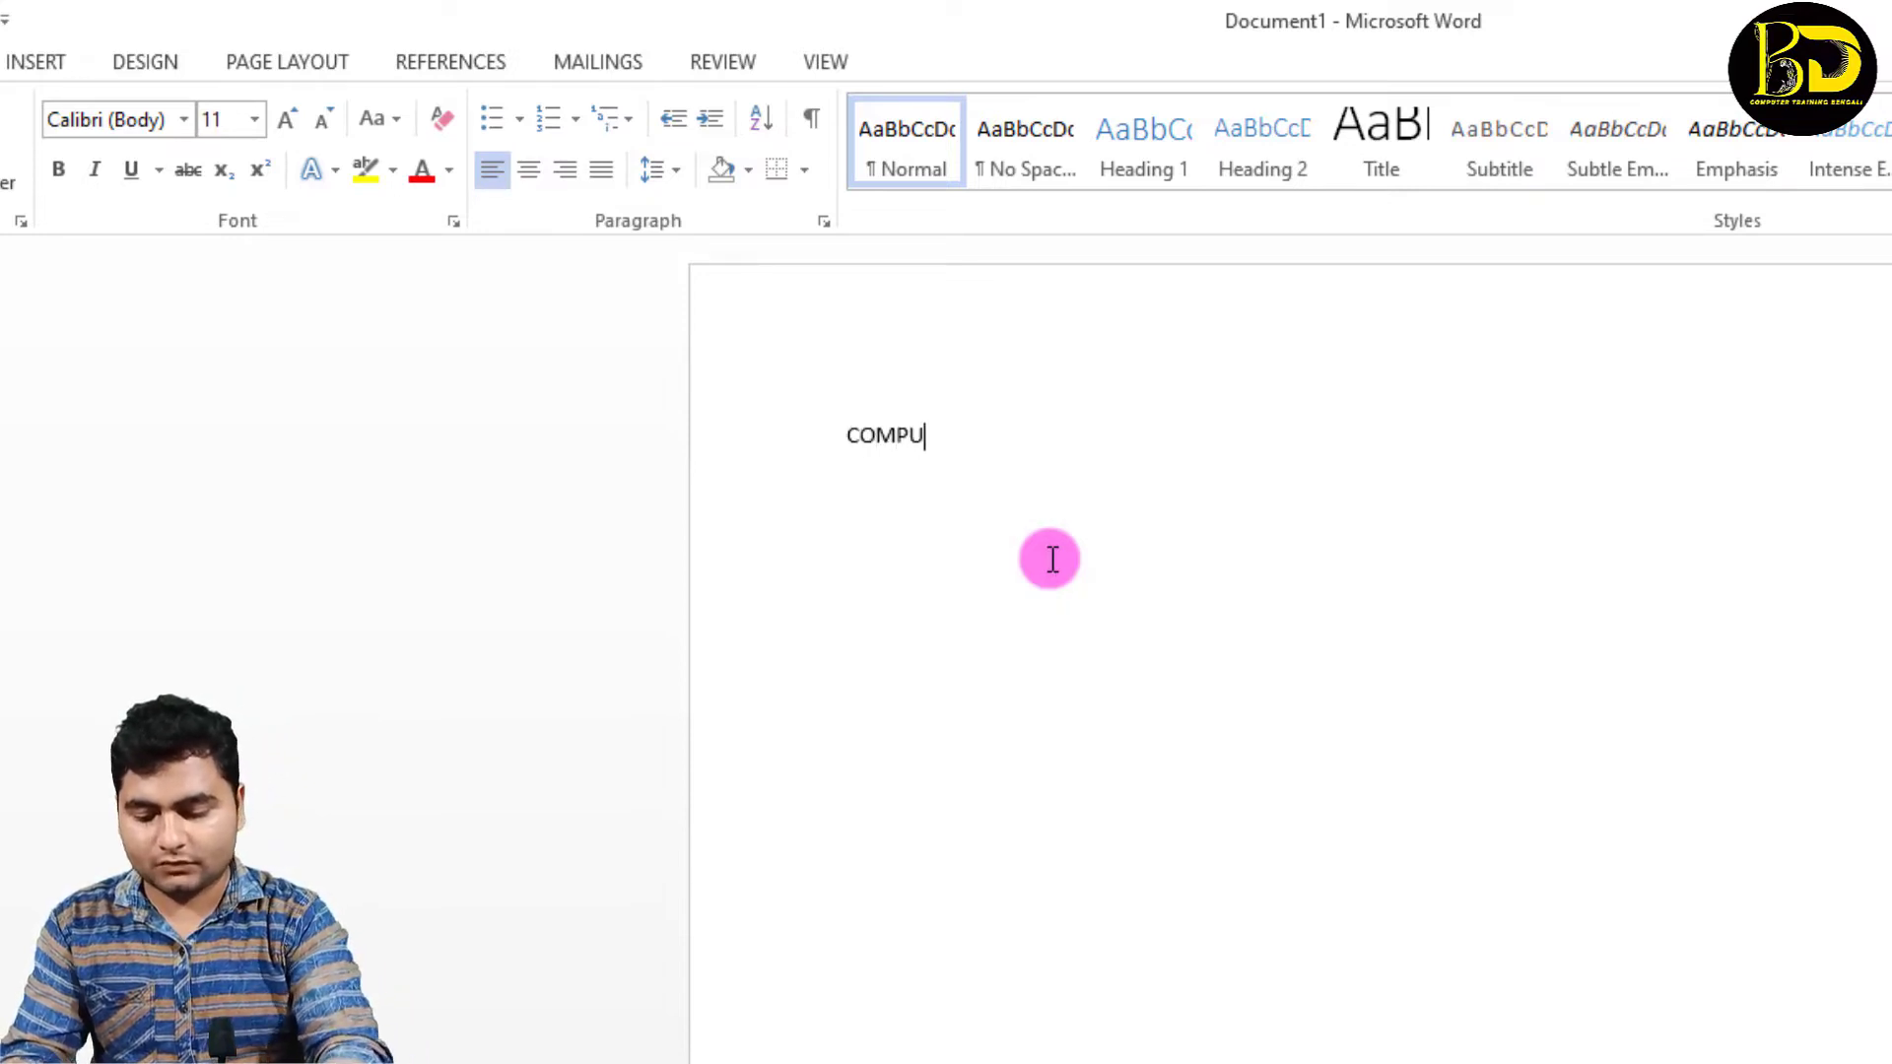
type("TER")
key("ctrl+a")
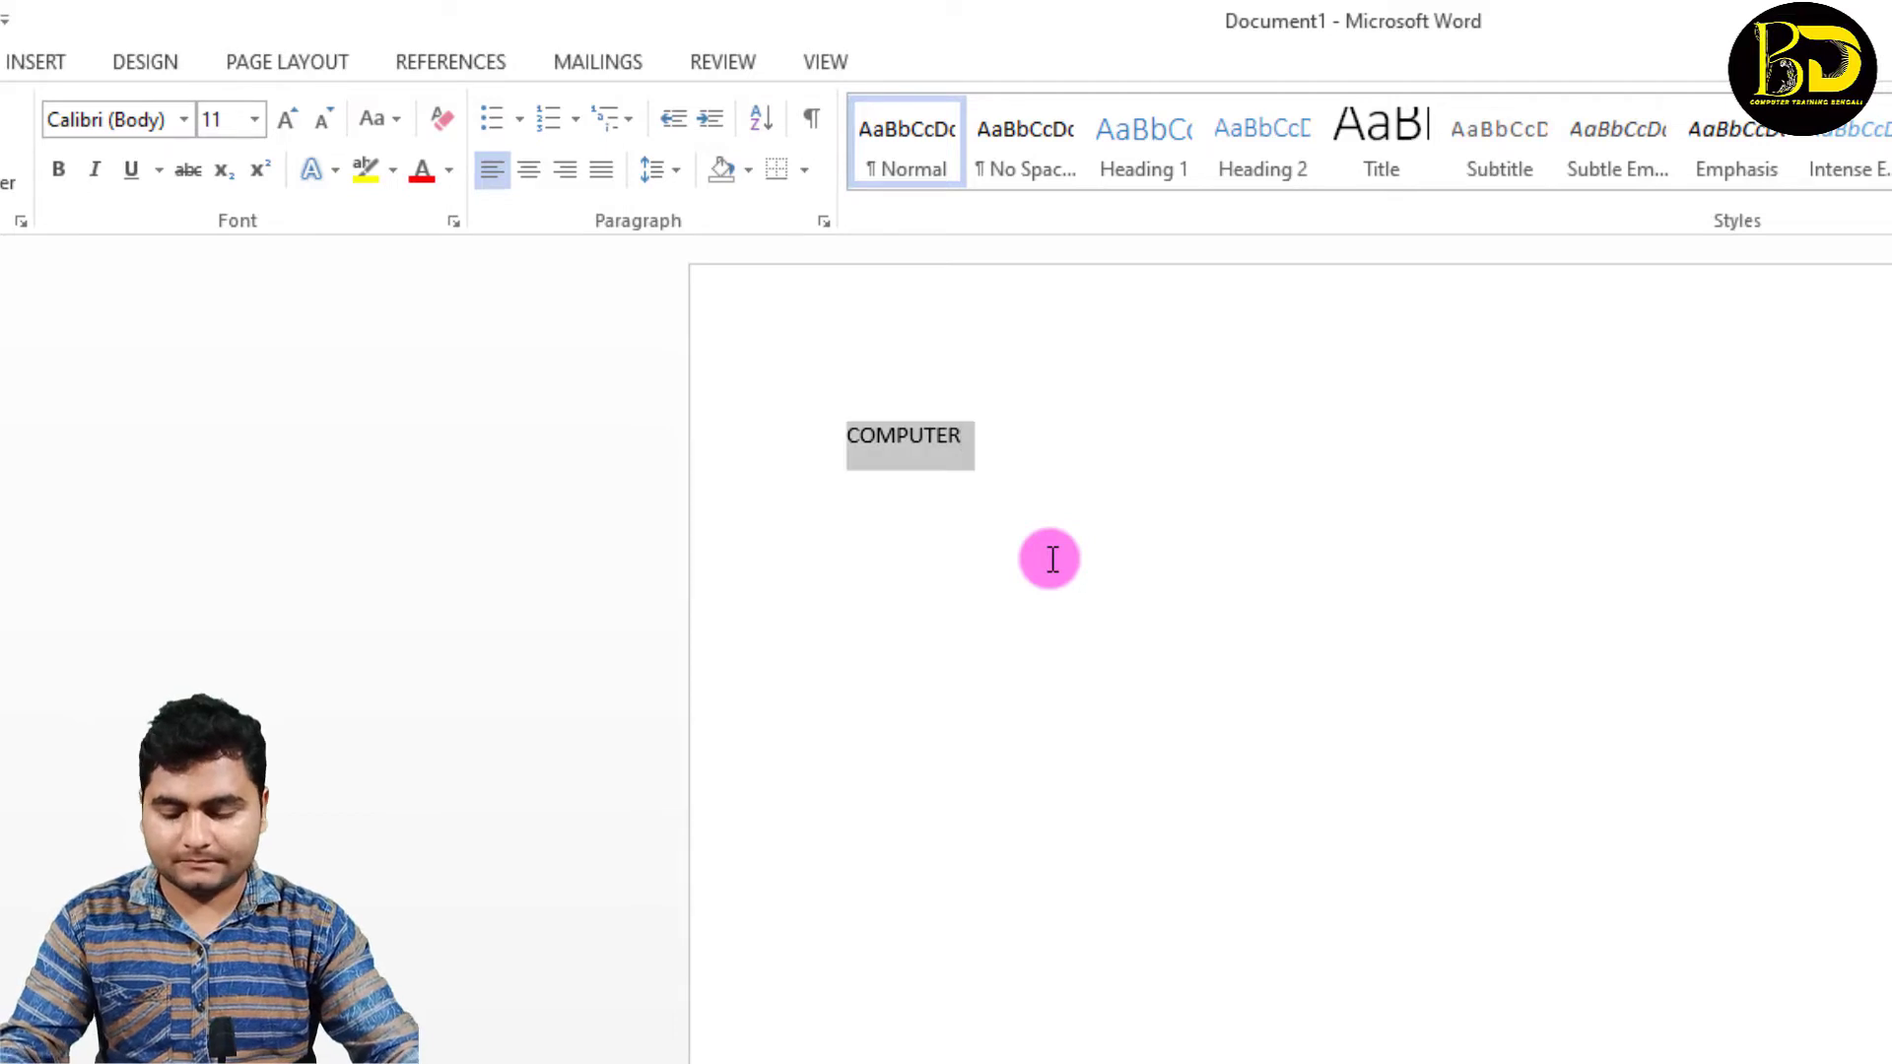
key("ctrl+shift+period")
key("ctrl+shift+period")
key("ctrl+shift+period")
key("ctrl+shift+period")
key("ctrl+shift+period")
key("ctrl+shift+period")
key("ctrl+shift+period")
key("ctrl+shift+period")
key("ctrl+shift+period")
key("ctrl+shift+period")
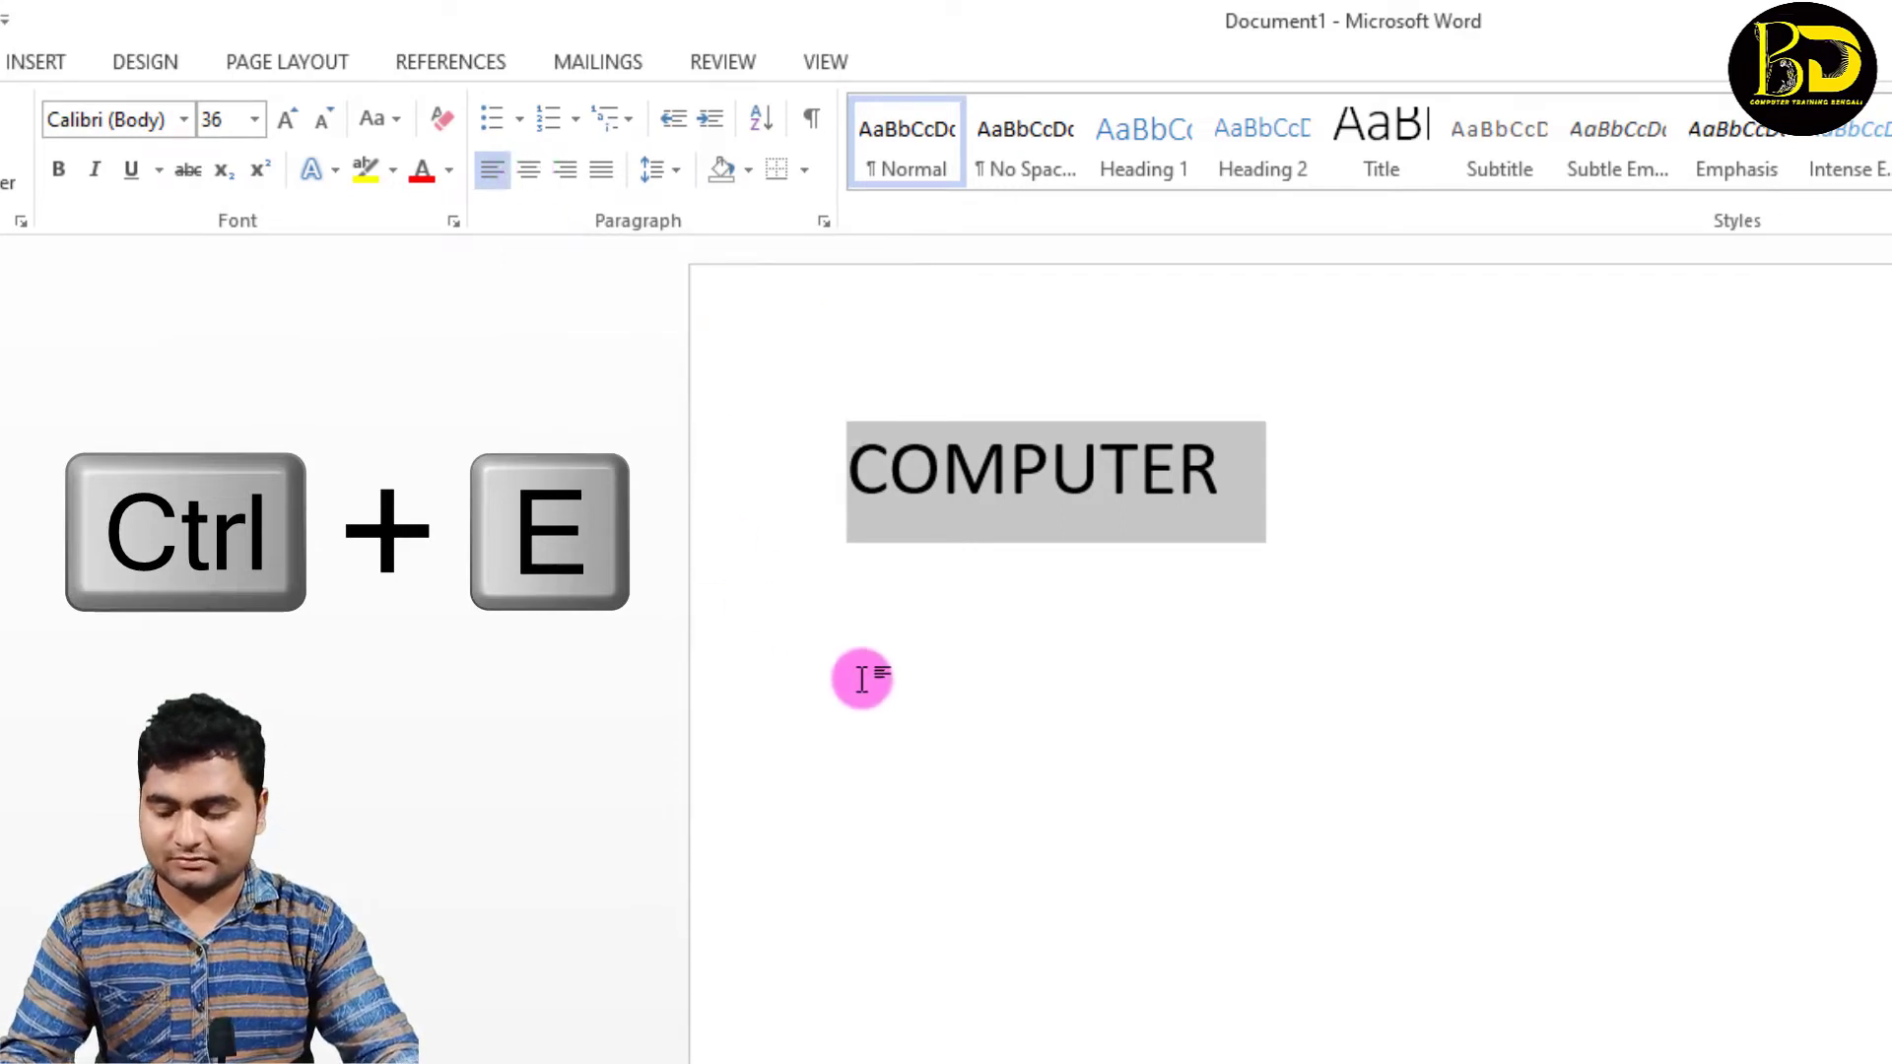
Step: Centre the word COMPUTER, right-align it, left-align it again, and delete it
key("ctrl+e")
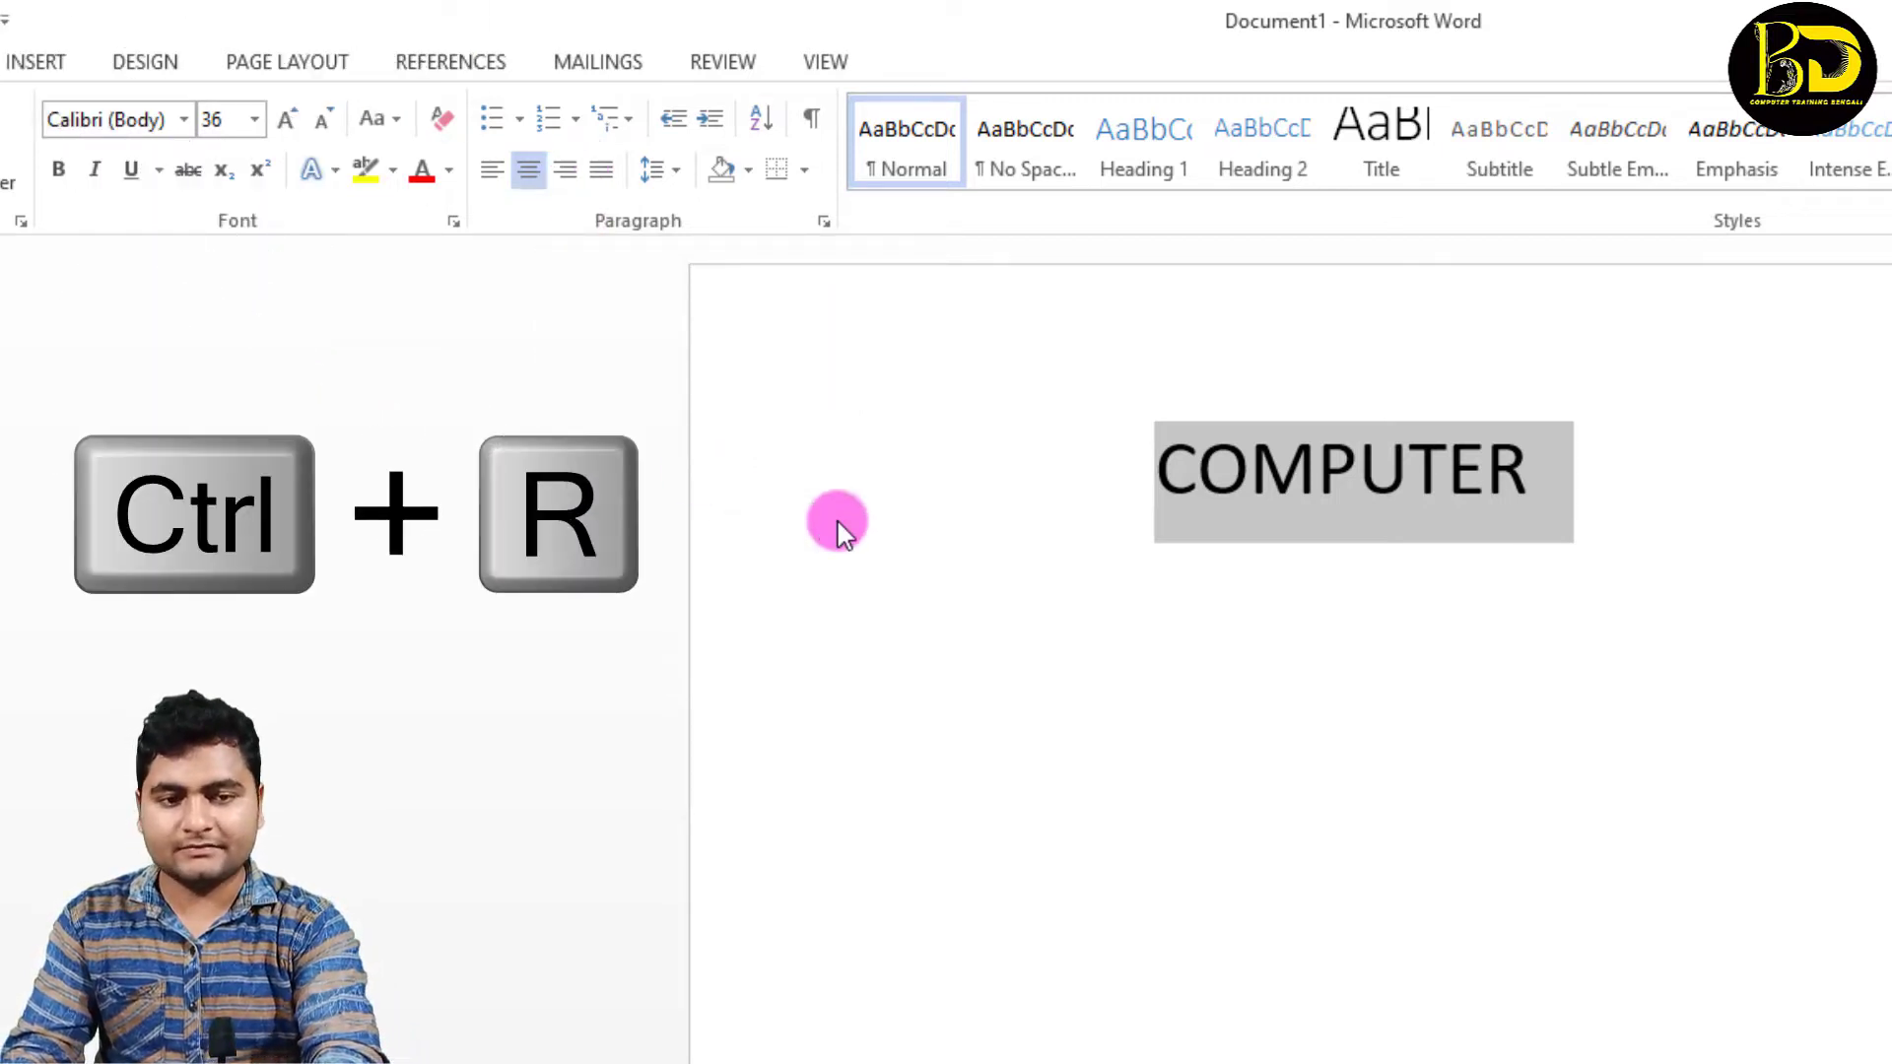
key("ctrl+r")
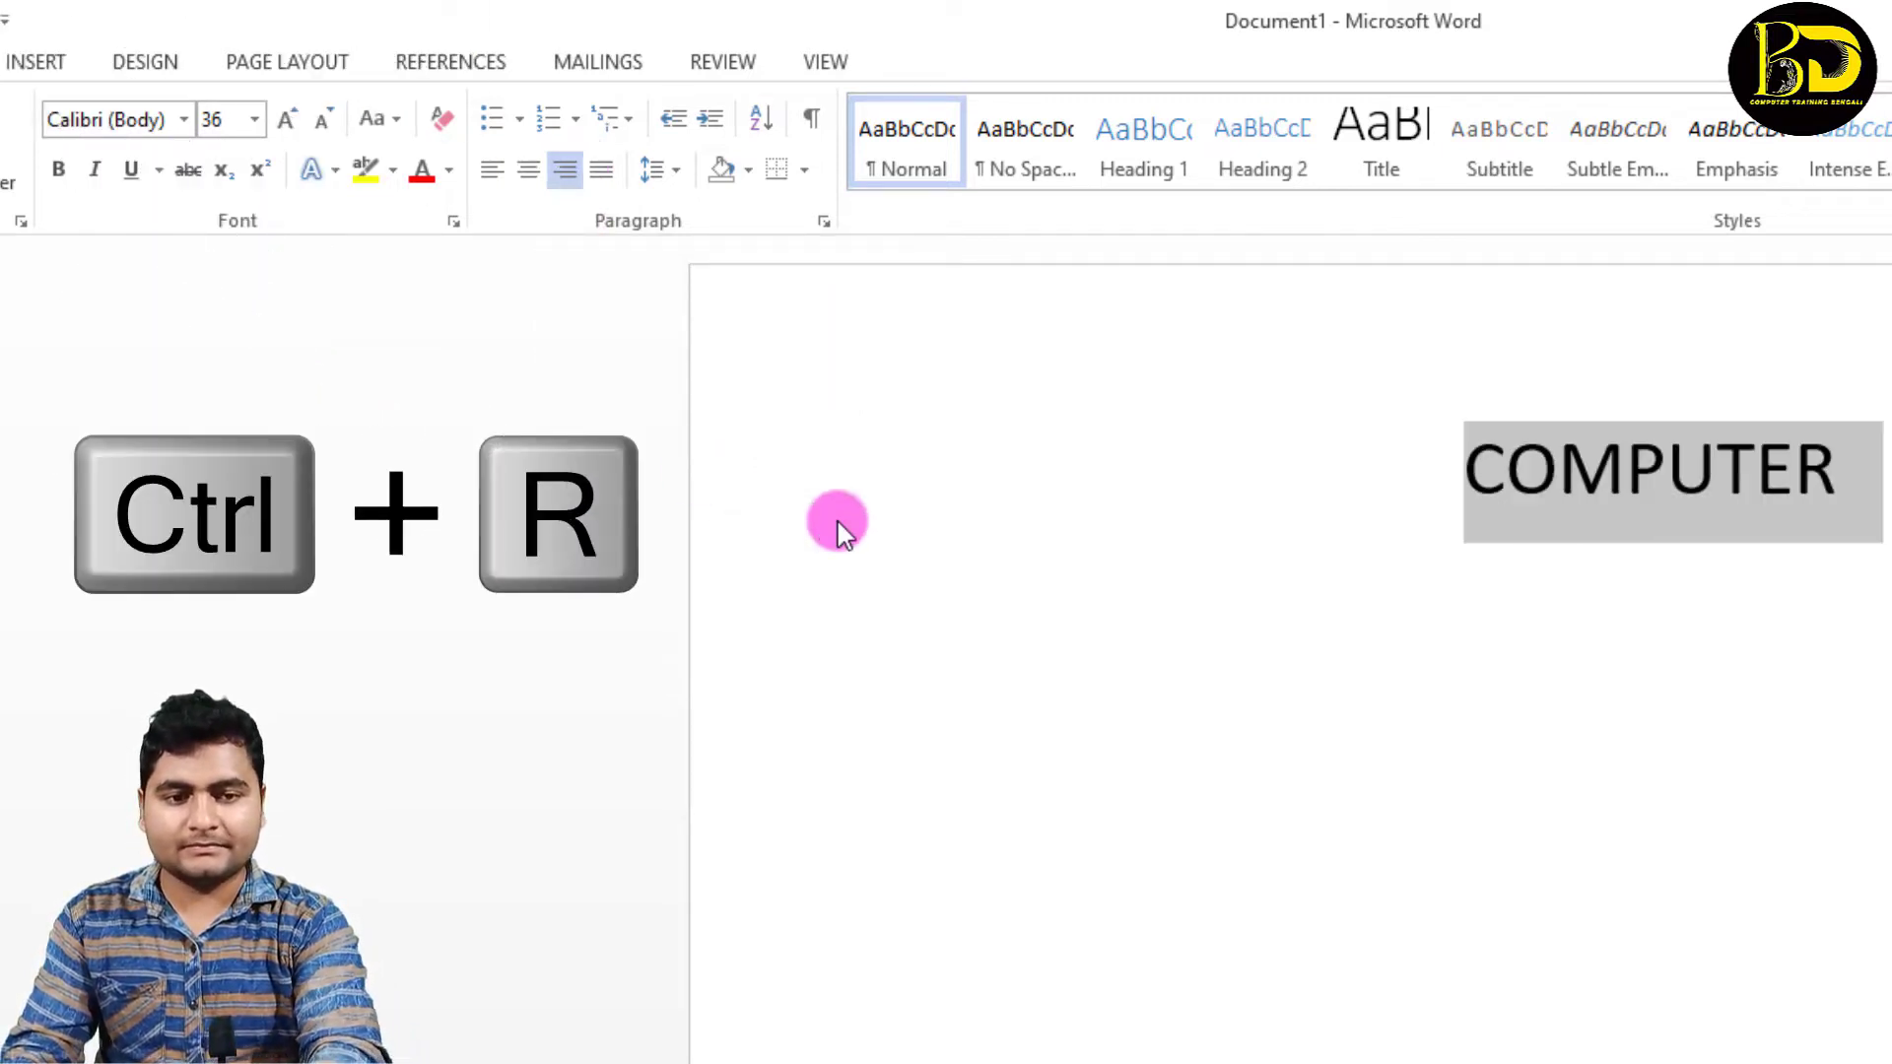
left_click(492, 173)
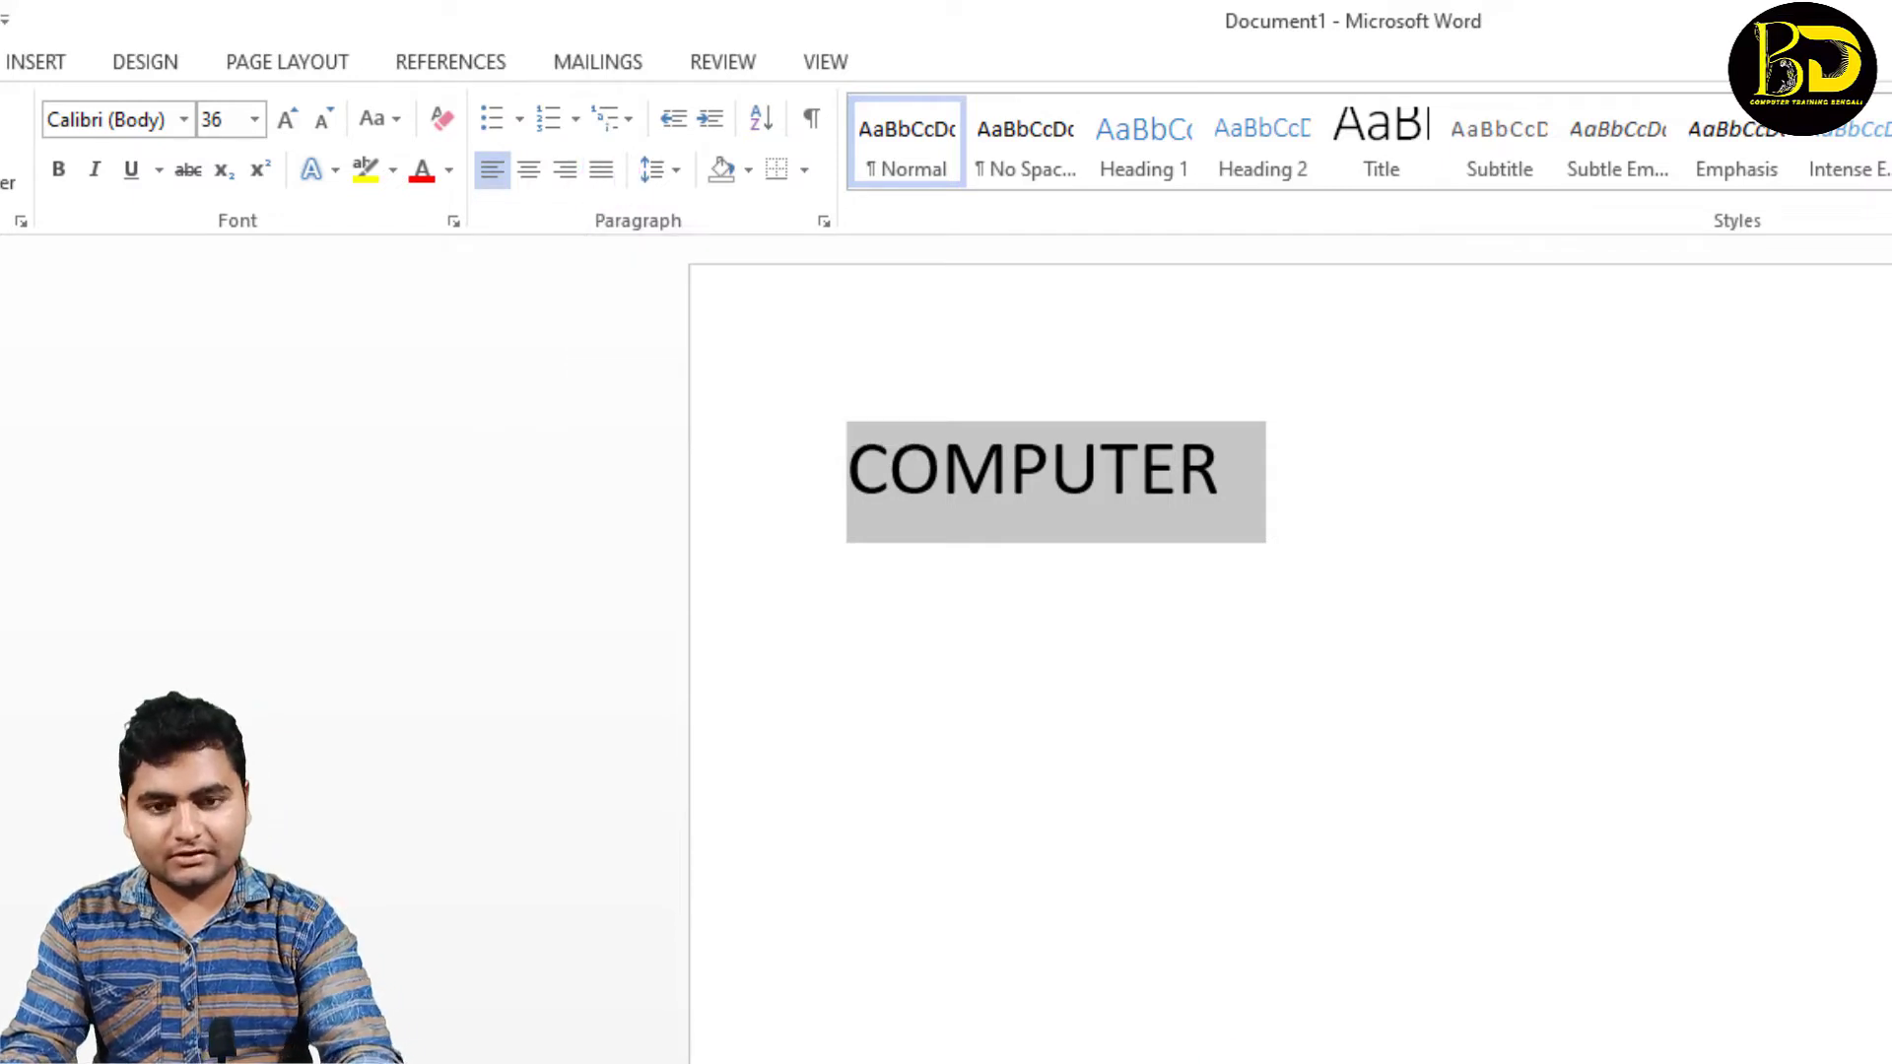
key("Delete")
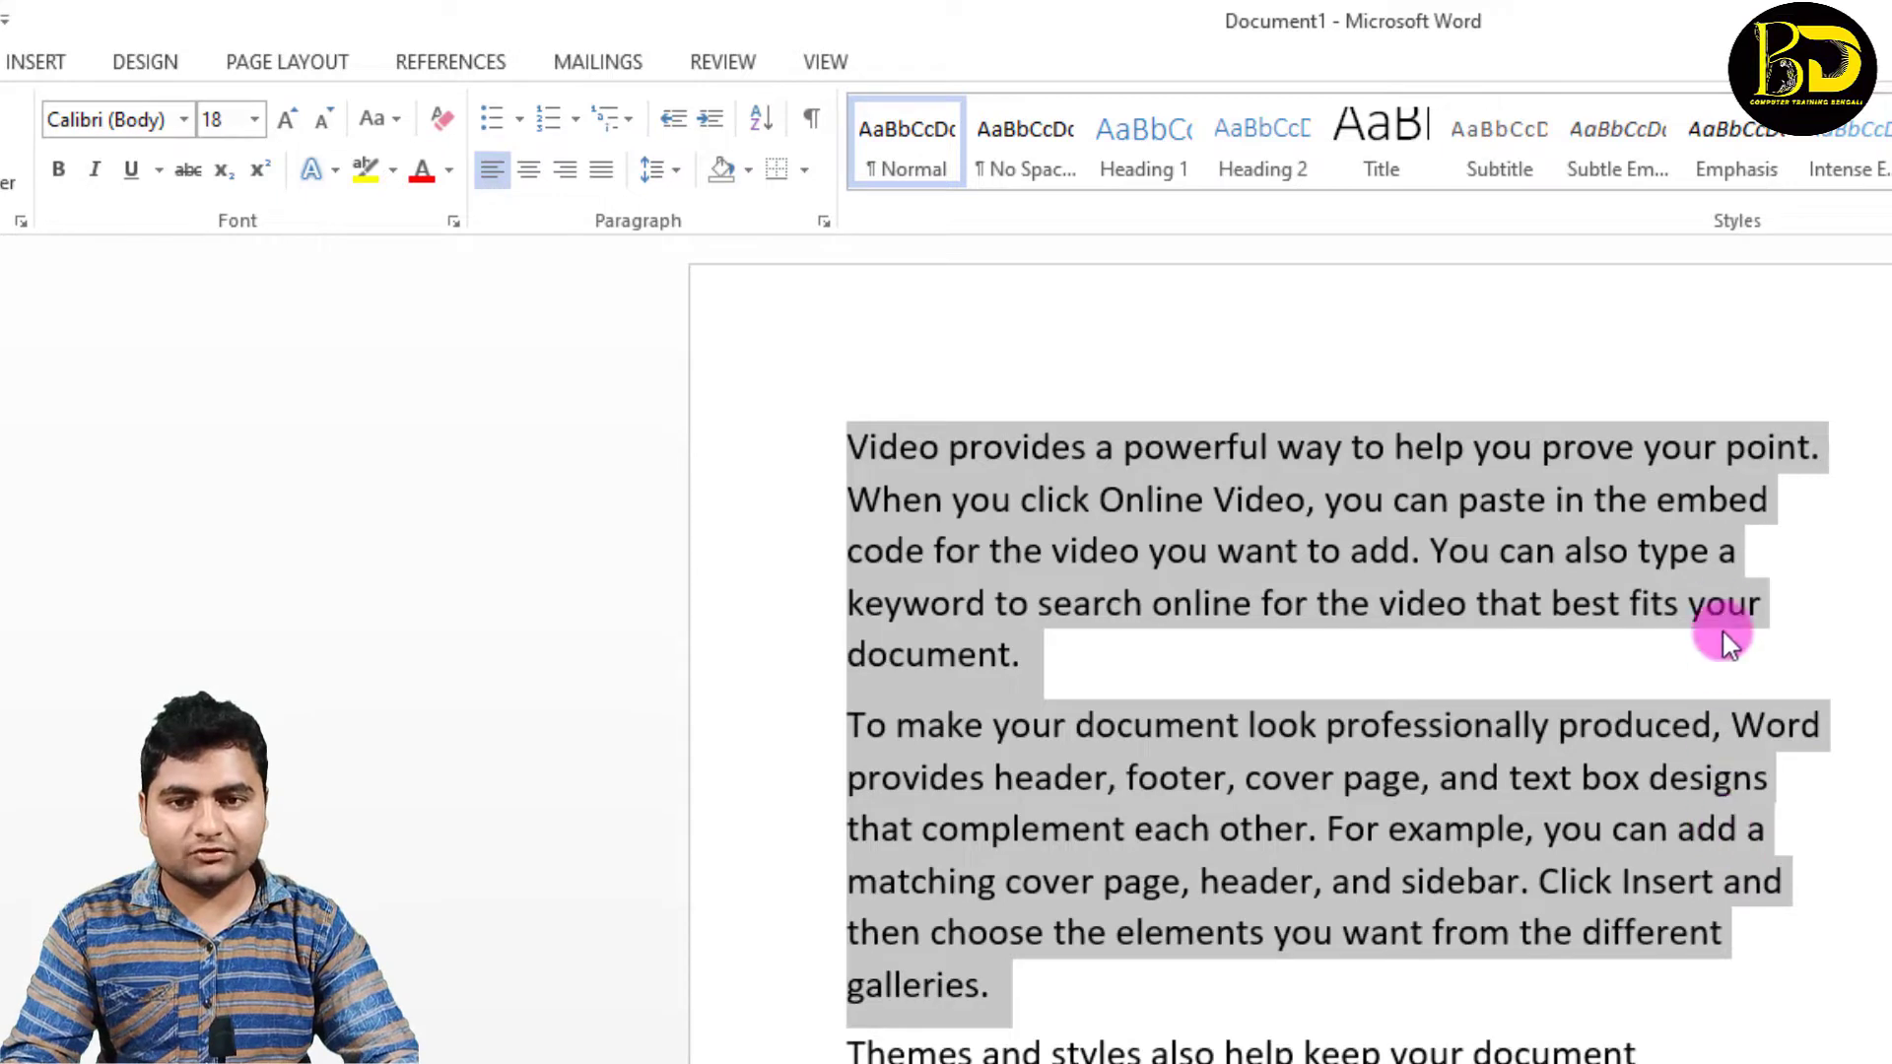
Step: Justify the first two paragraphs of the sample text and set their line spacing to 1.0
left_click(598, 168)
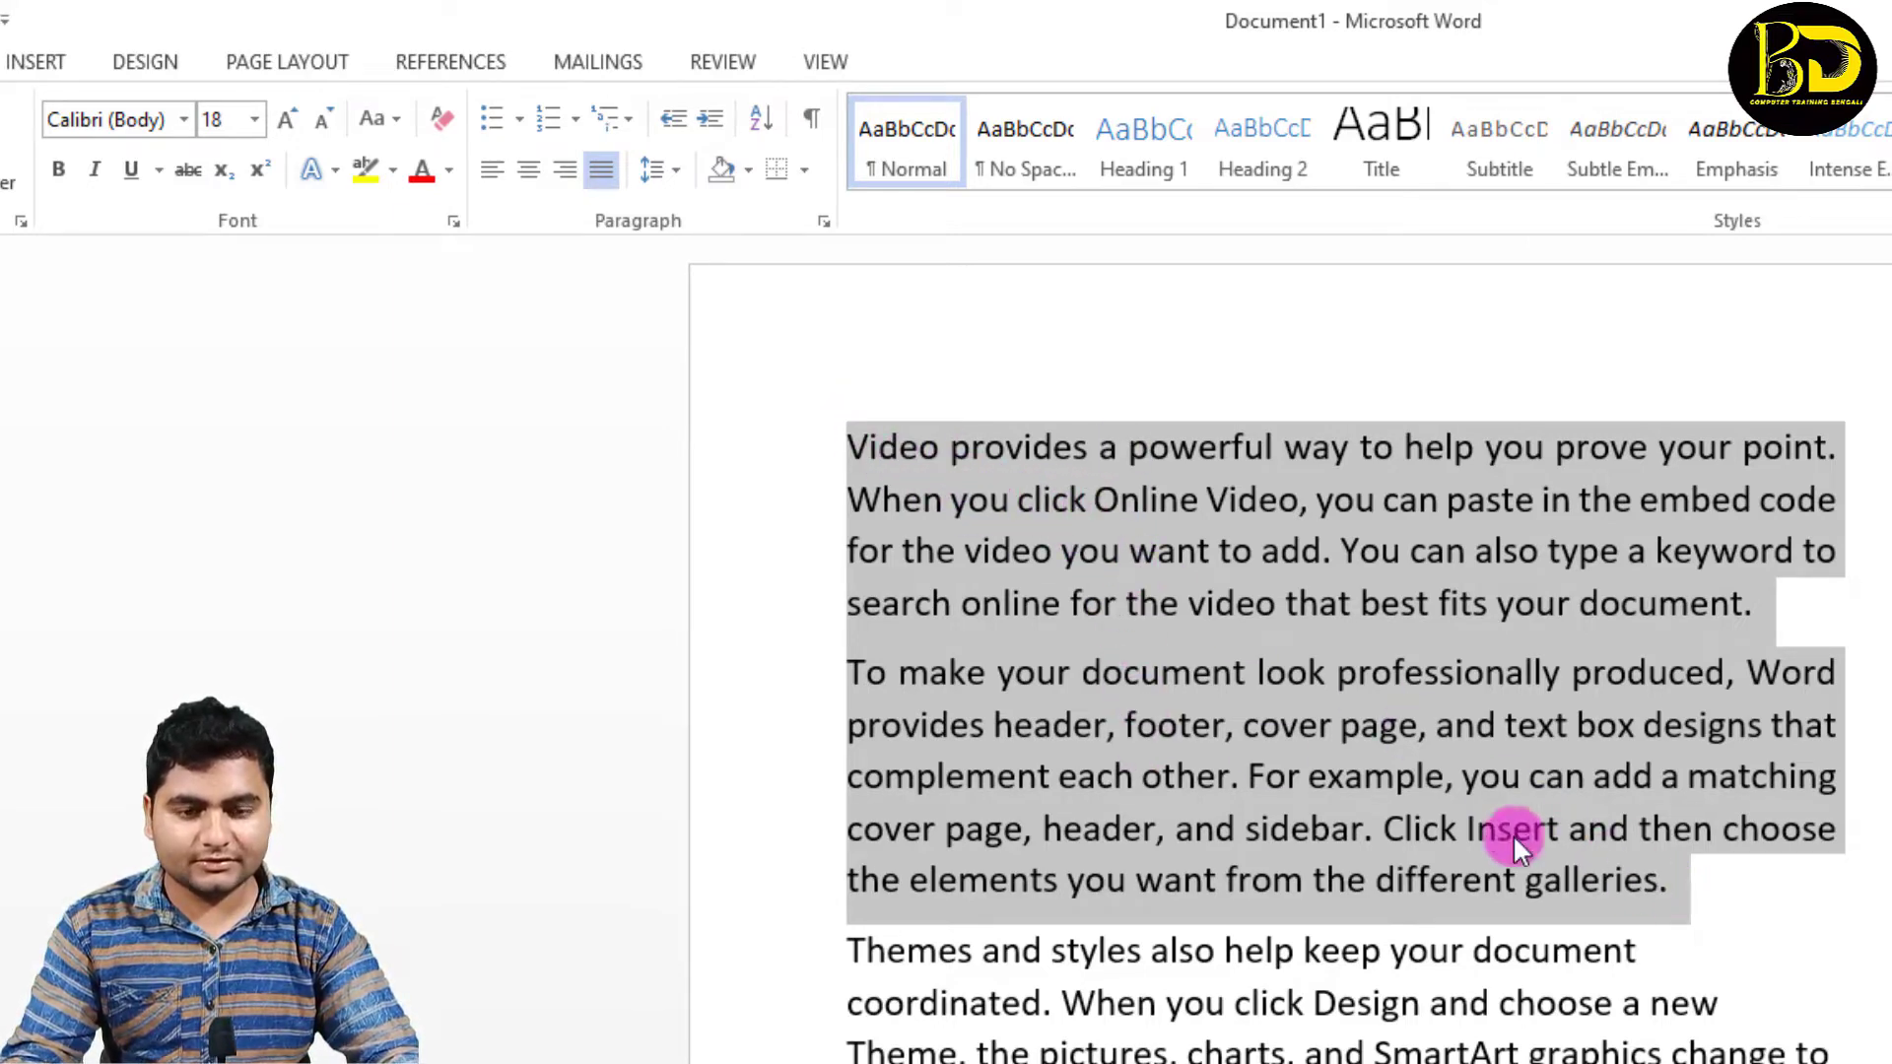
left_click(678, 177)
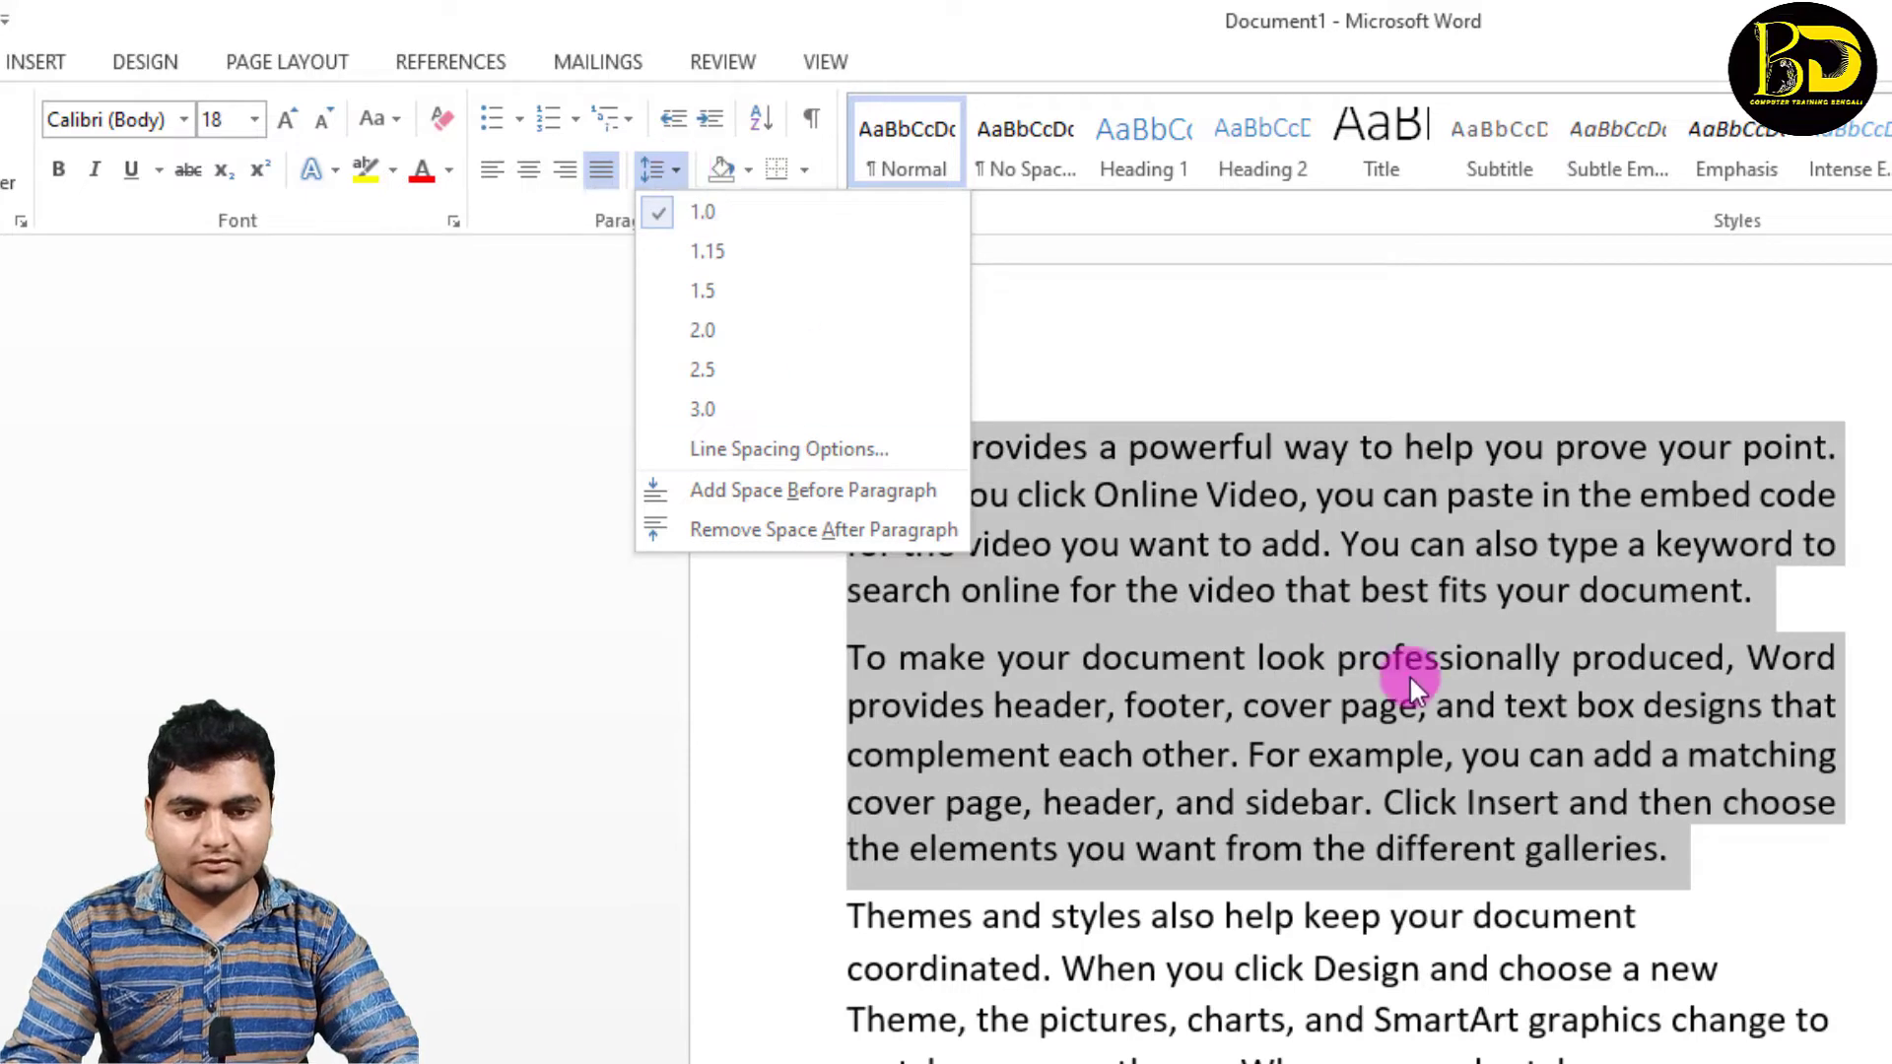
left_click(1492, 846)
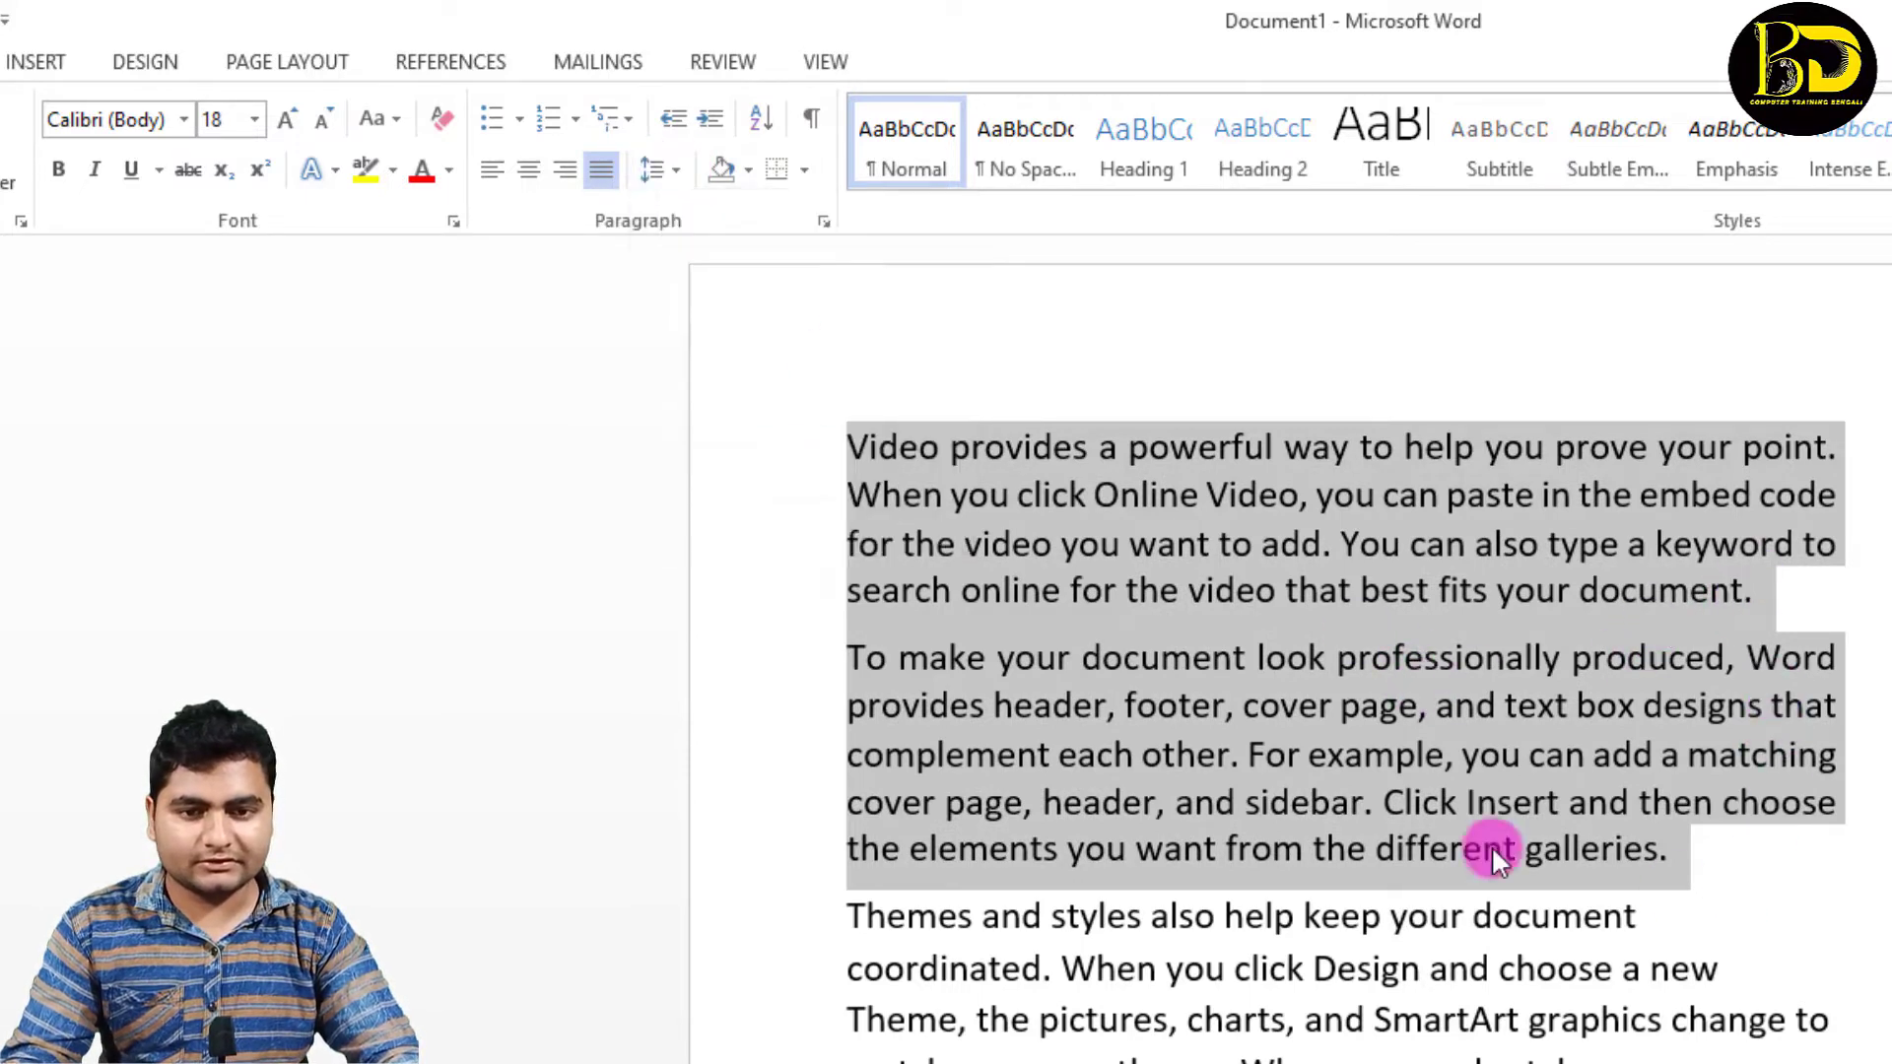
Step: Remove the space after every paragraph of the sample text and deselect the text
left_click(967, 671)
key("ctrl+a")
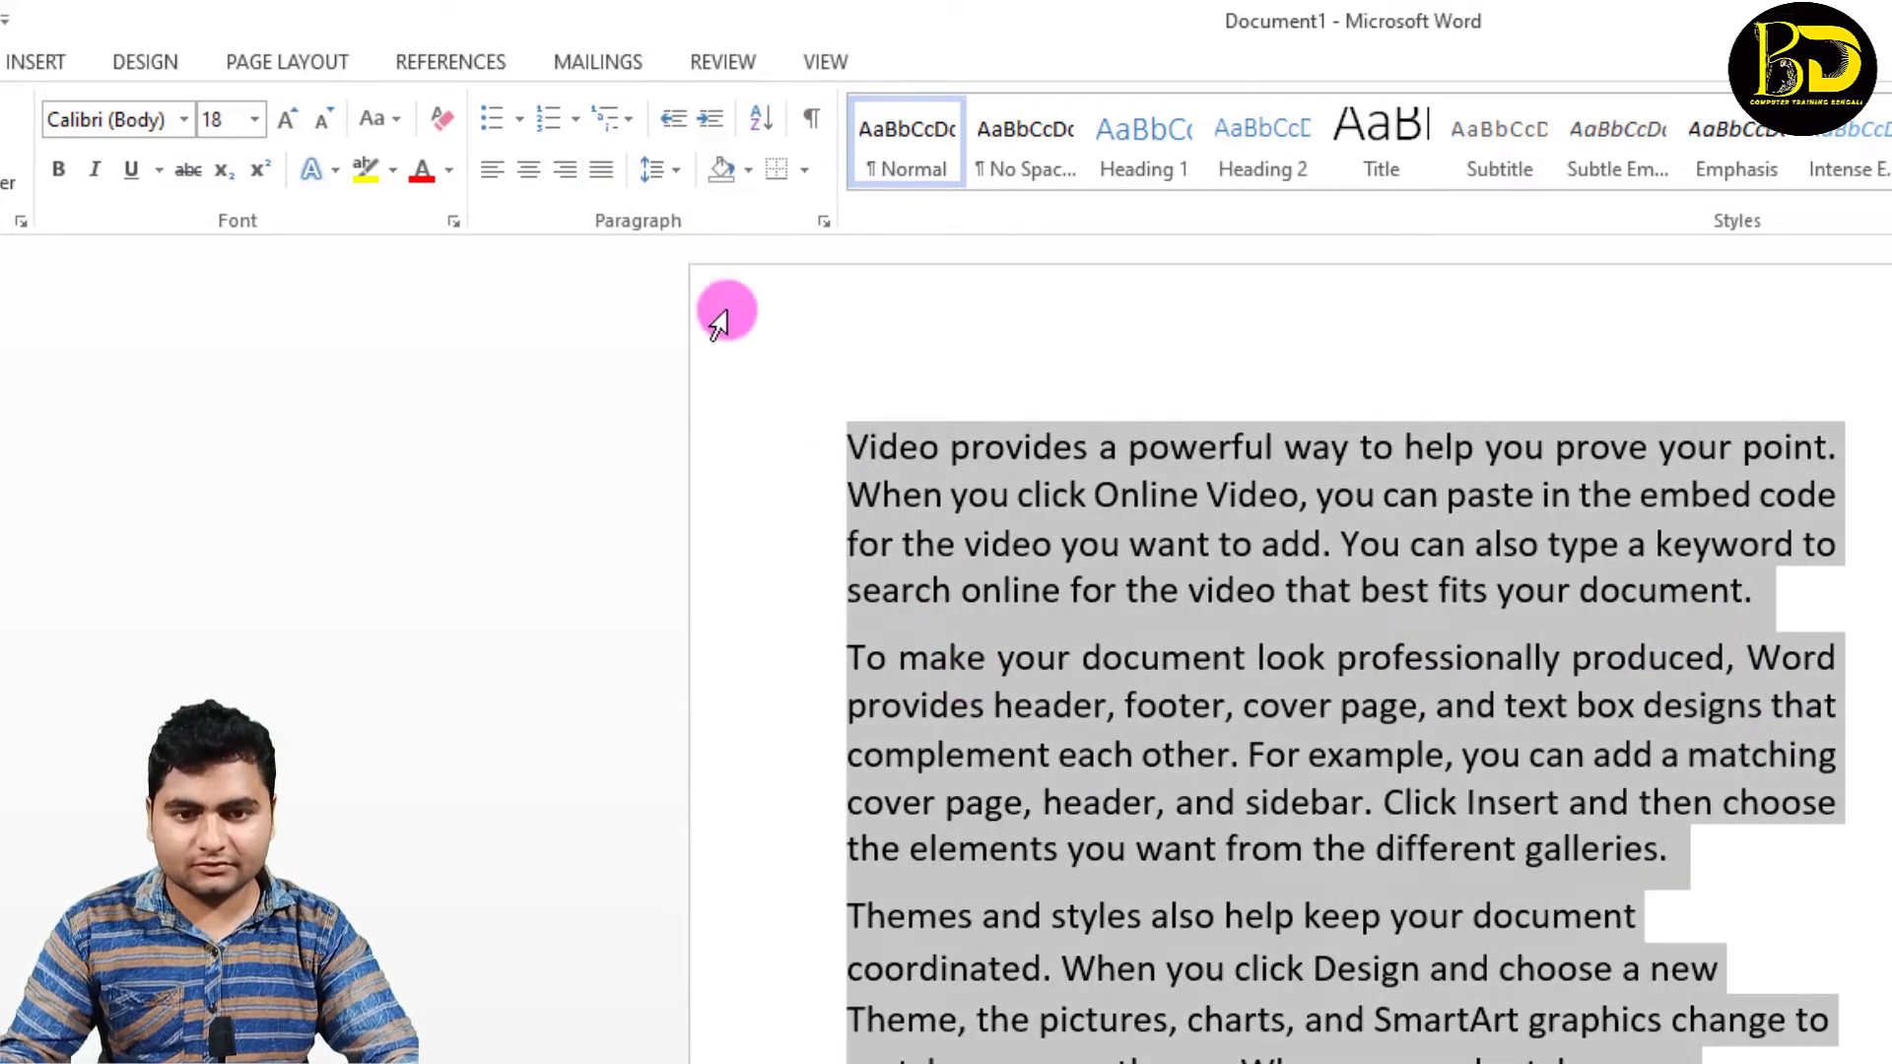
left_click(659, 172)
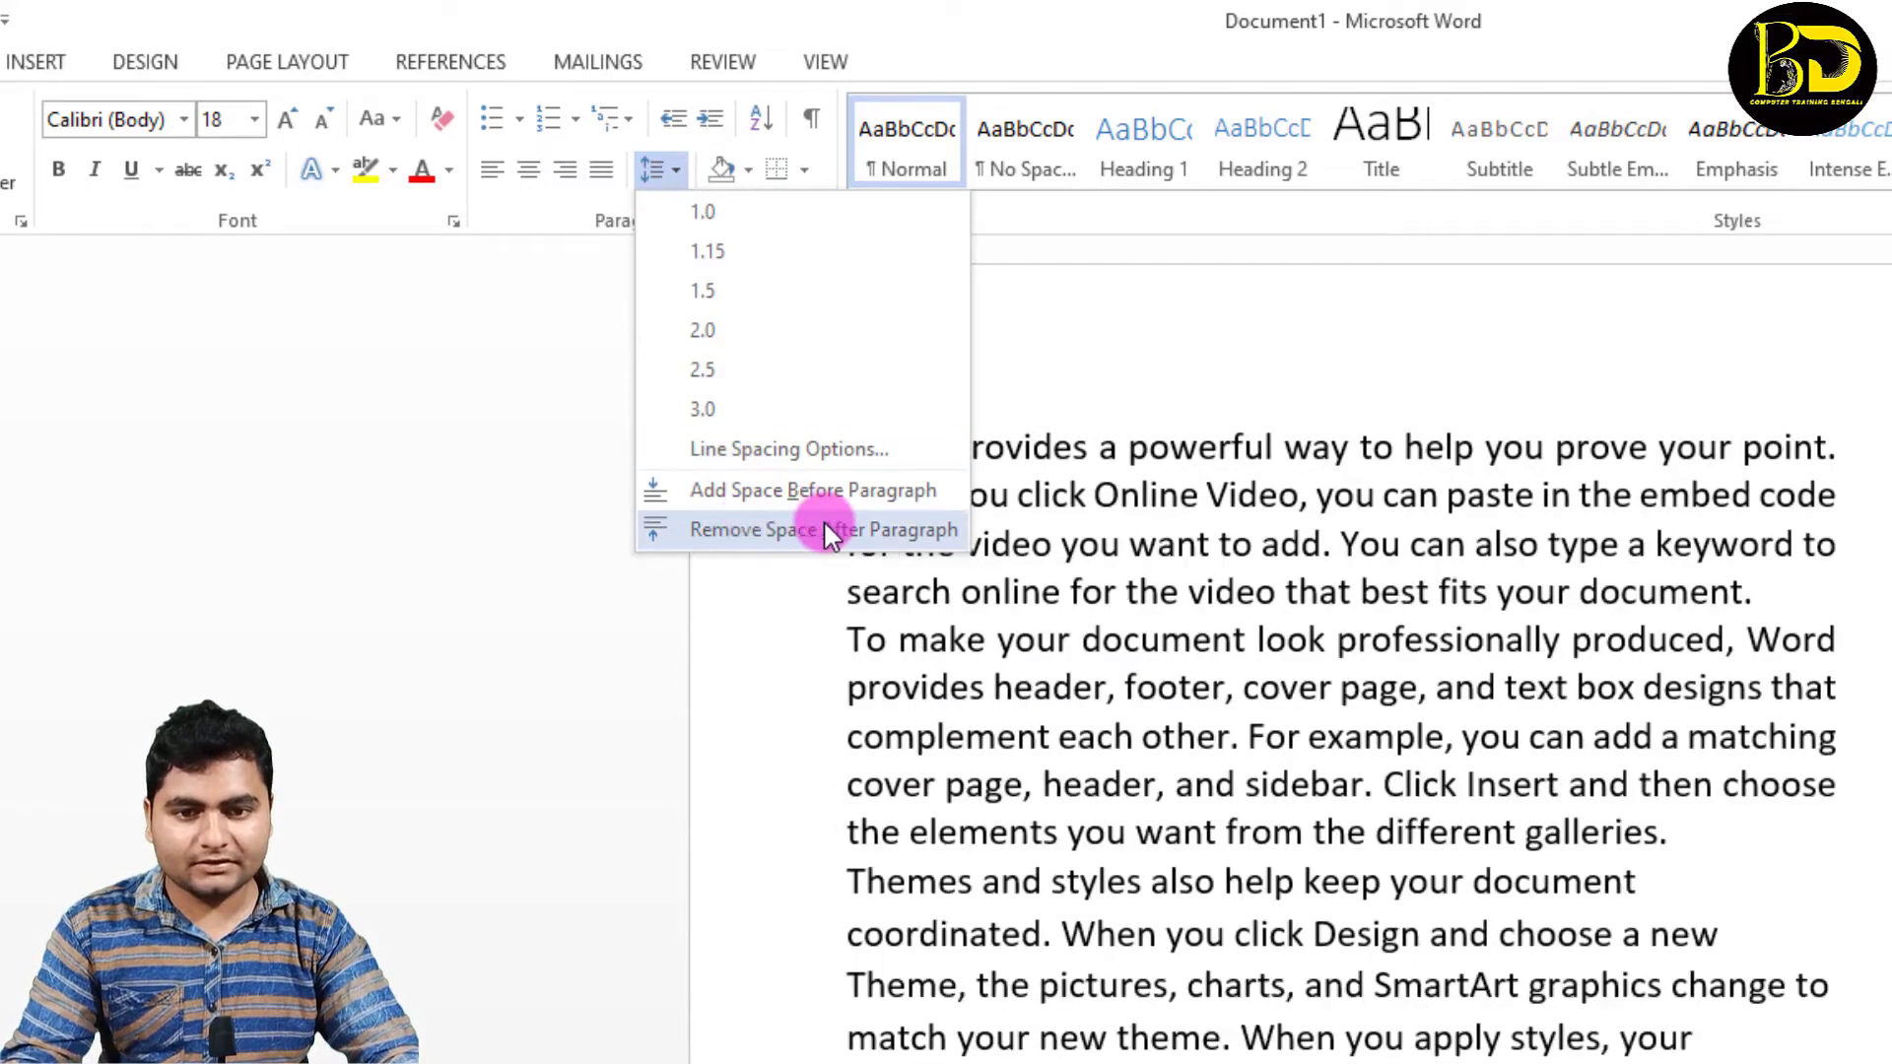
left_click(824, 529)
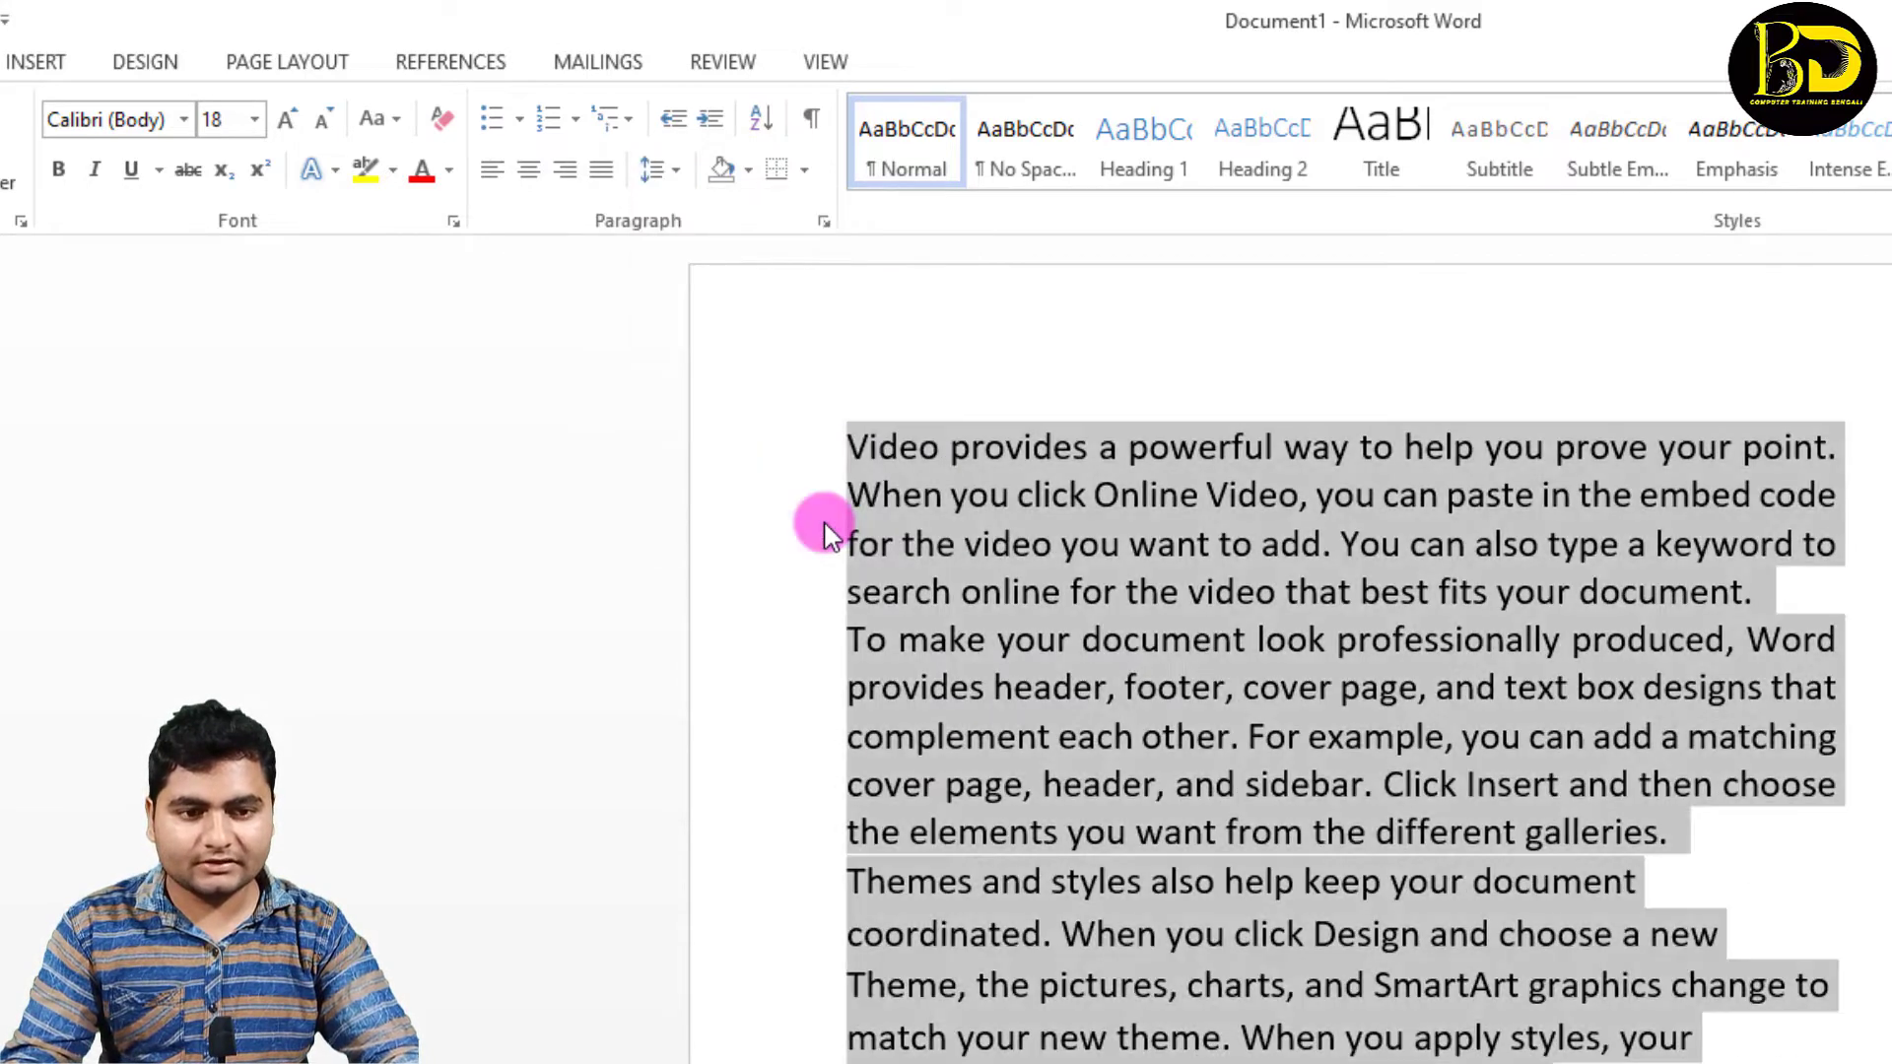
left_click(1401, 642)
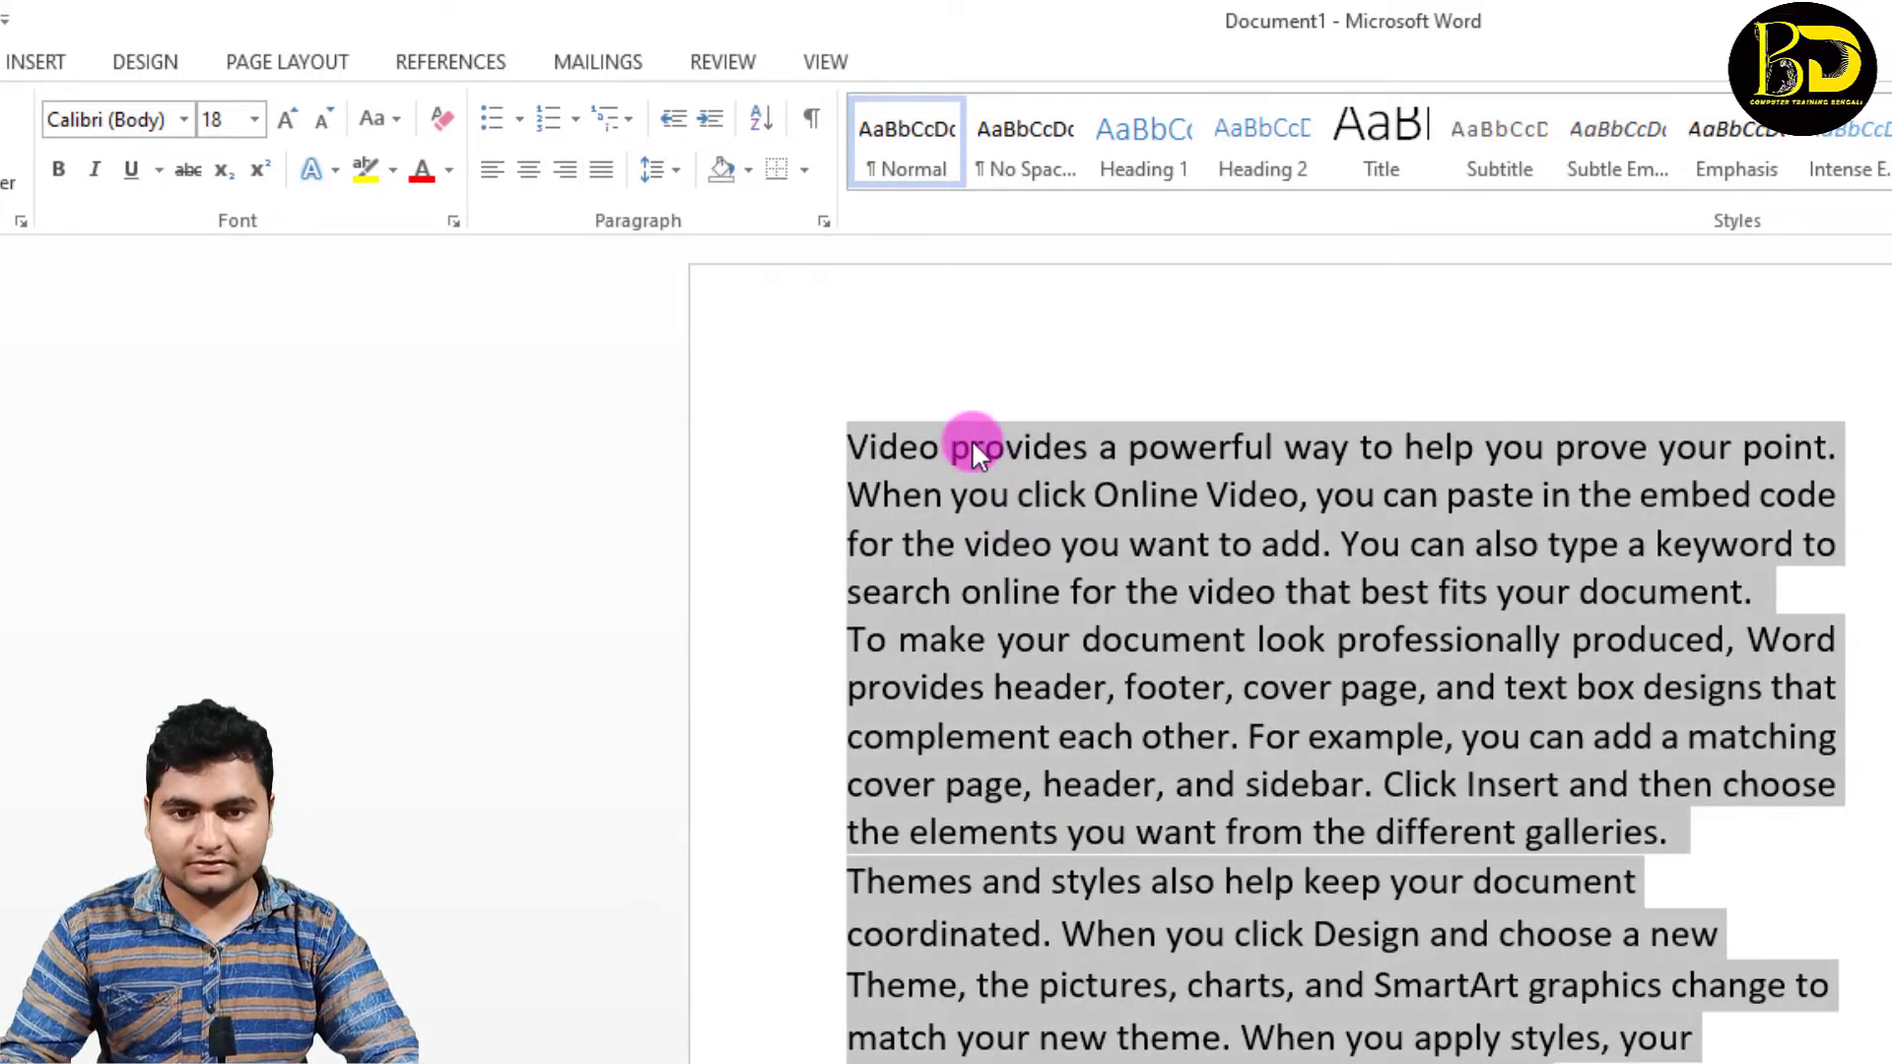
Step: Add space after every paragraph of the sample text
key("ctrl+a")
left_click(748, 174)
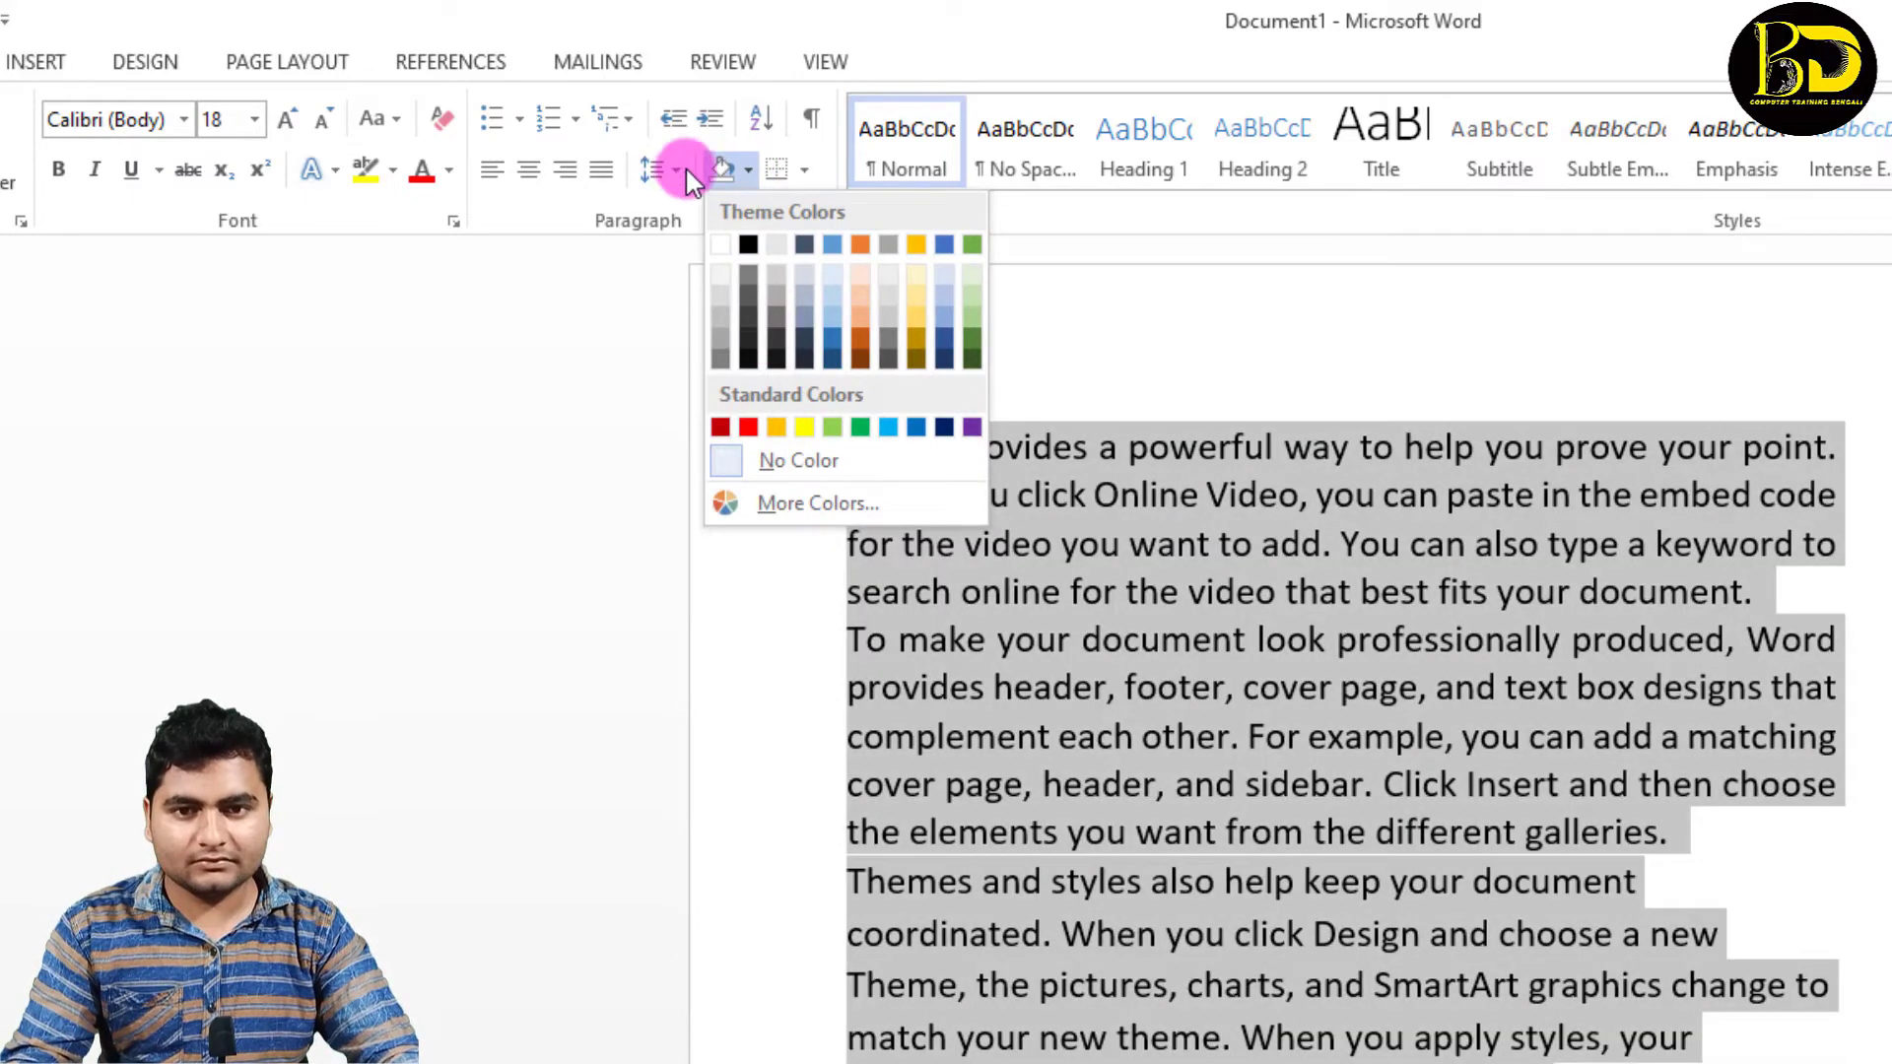
left_click(683, 169)
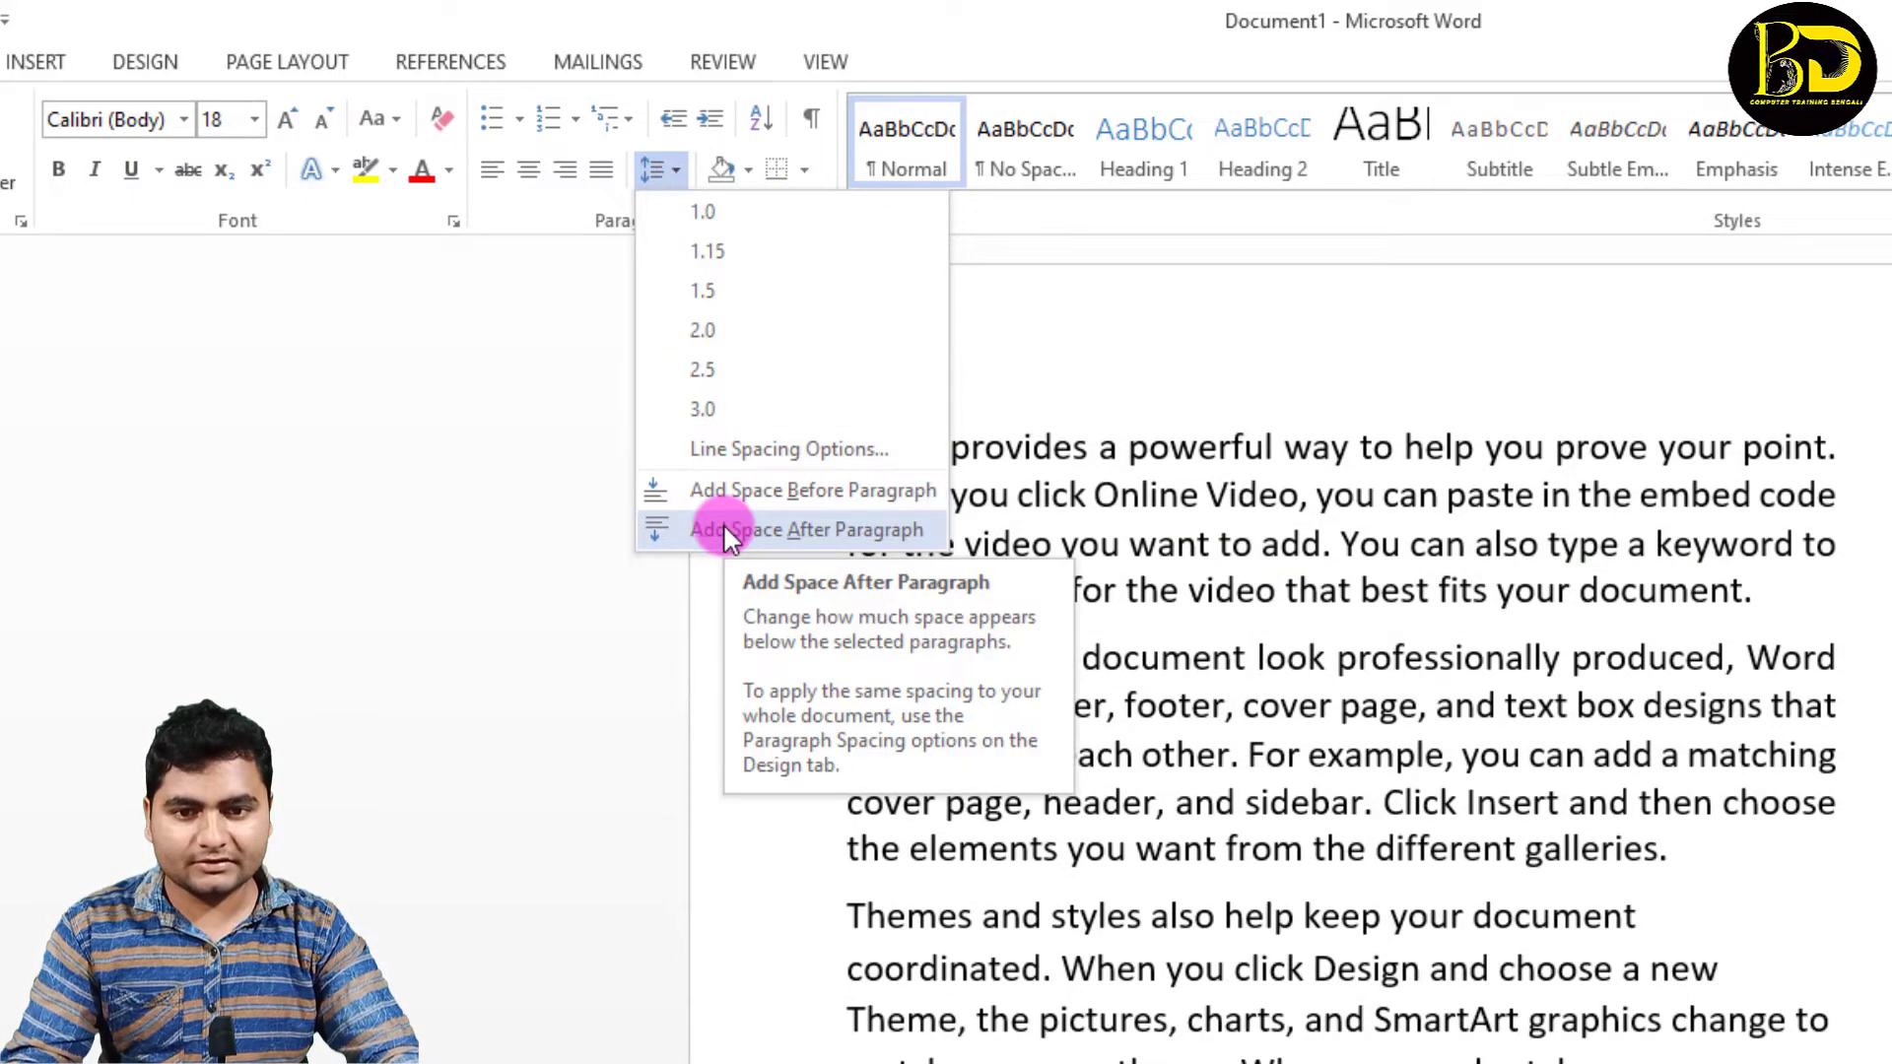
left_click(725, 532)
Step: Add space before every paragraph of the sample text, remove it again, and deselect the text
left_click(679, 172)
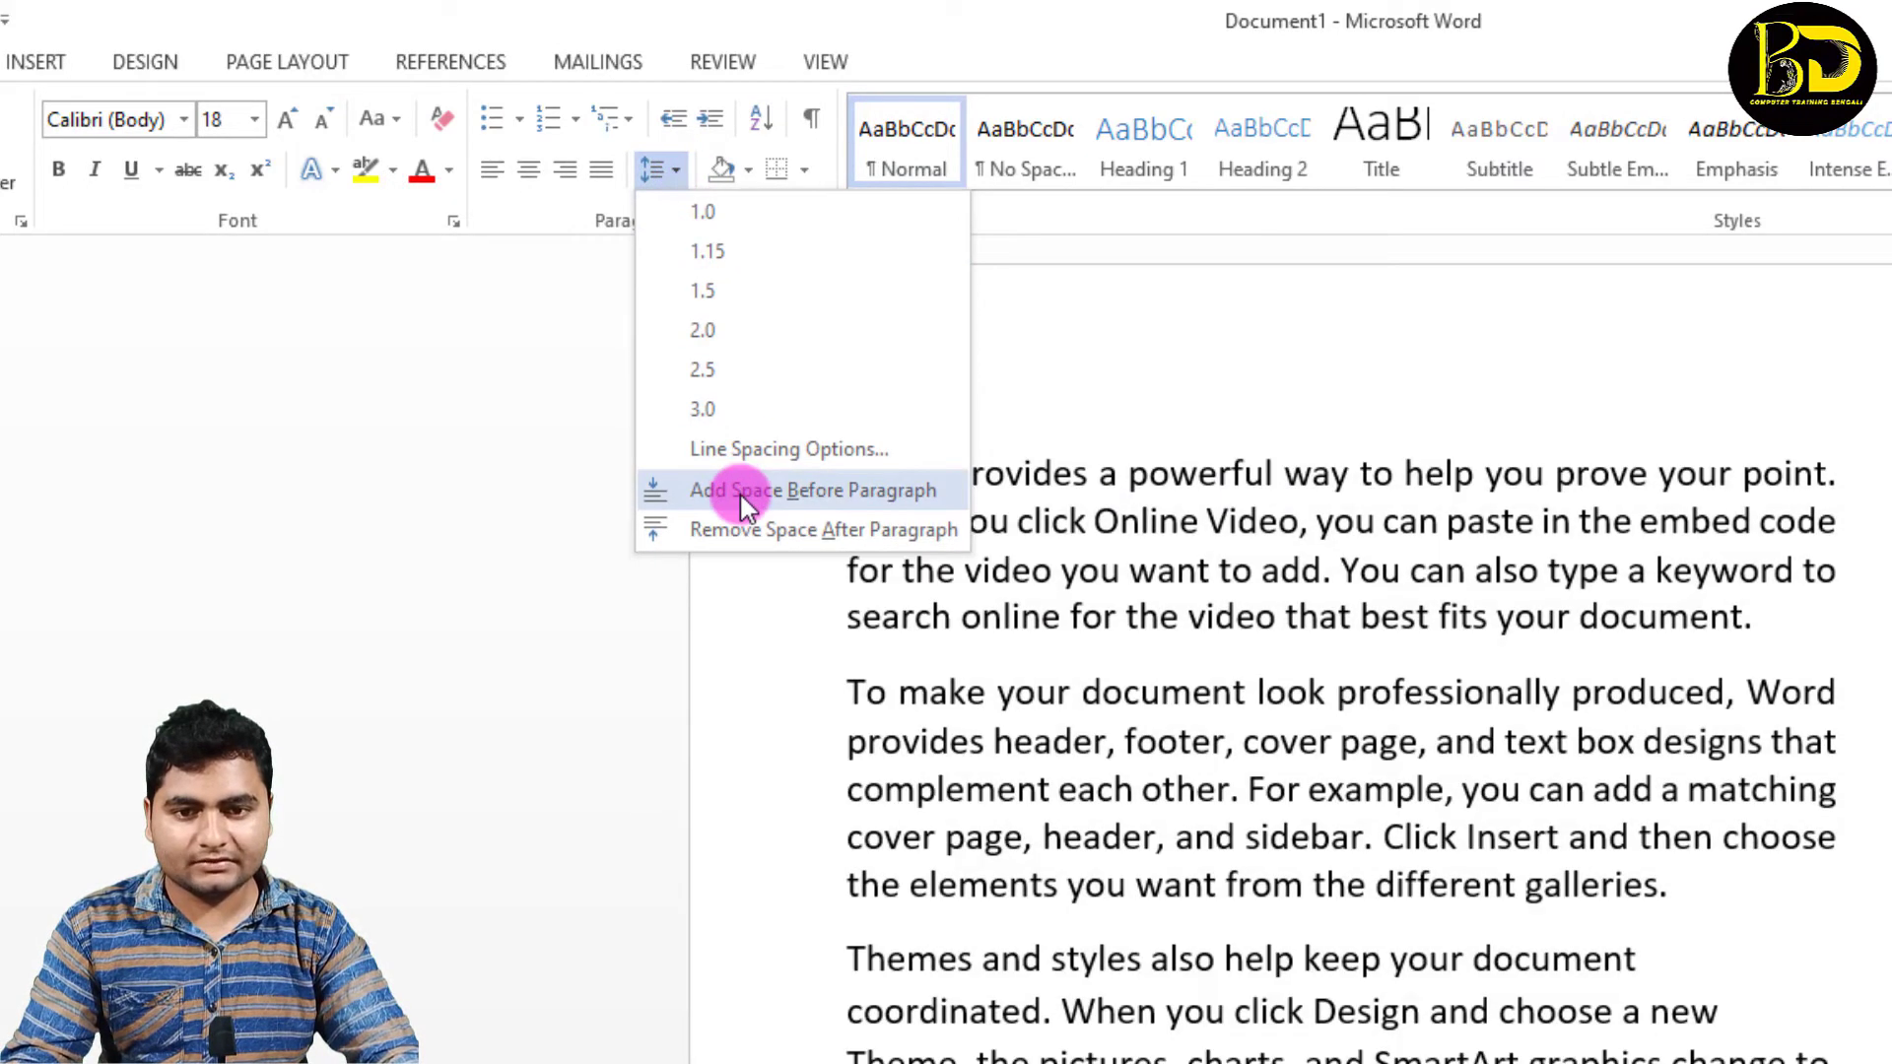
left_click(739, 491)
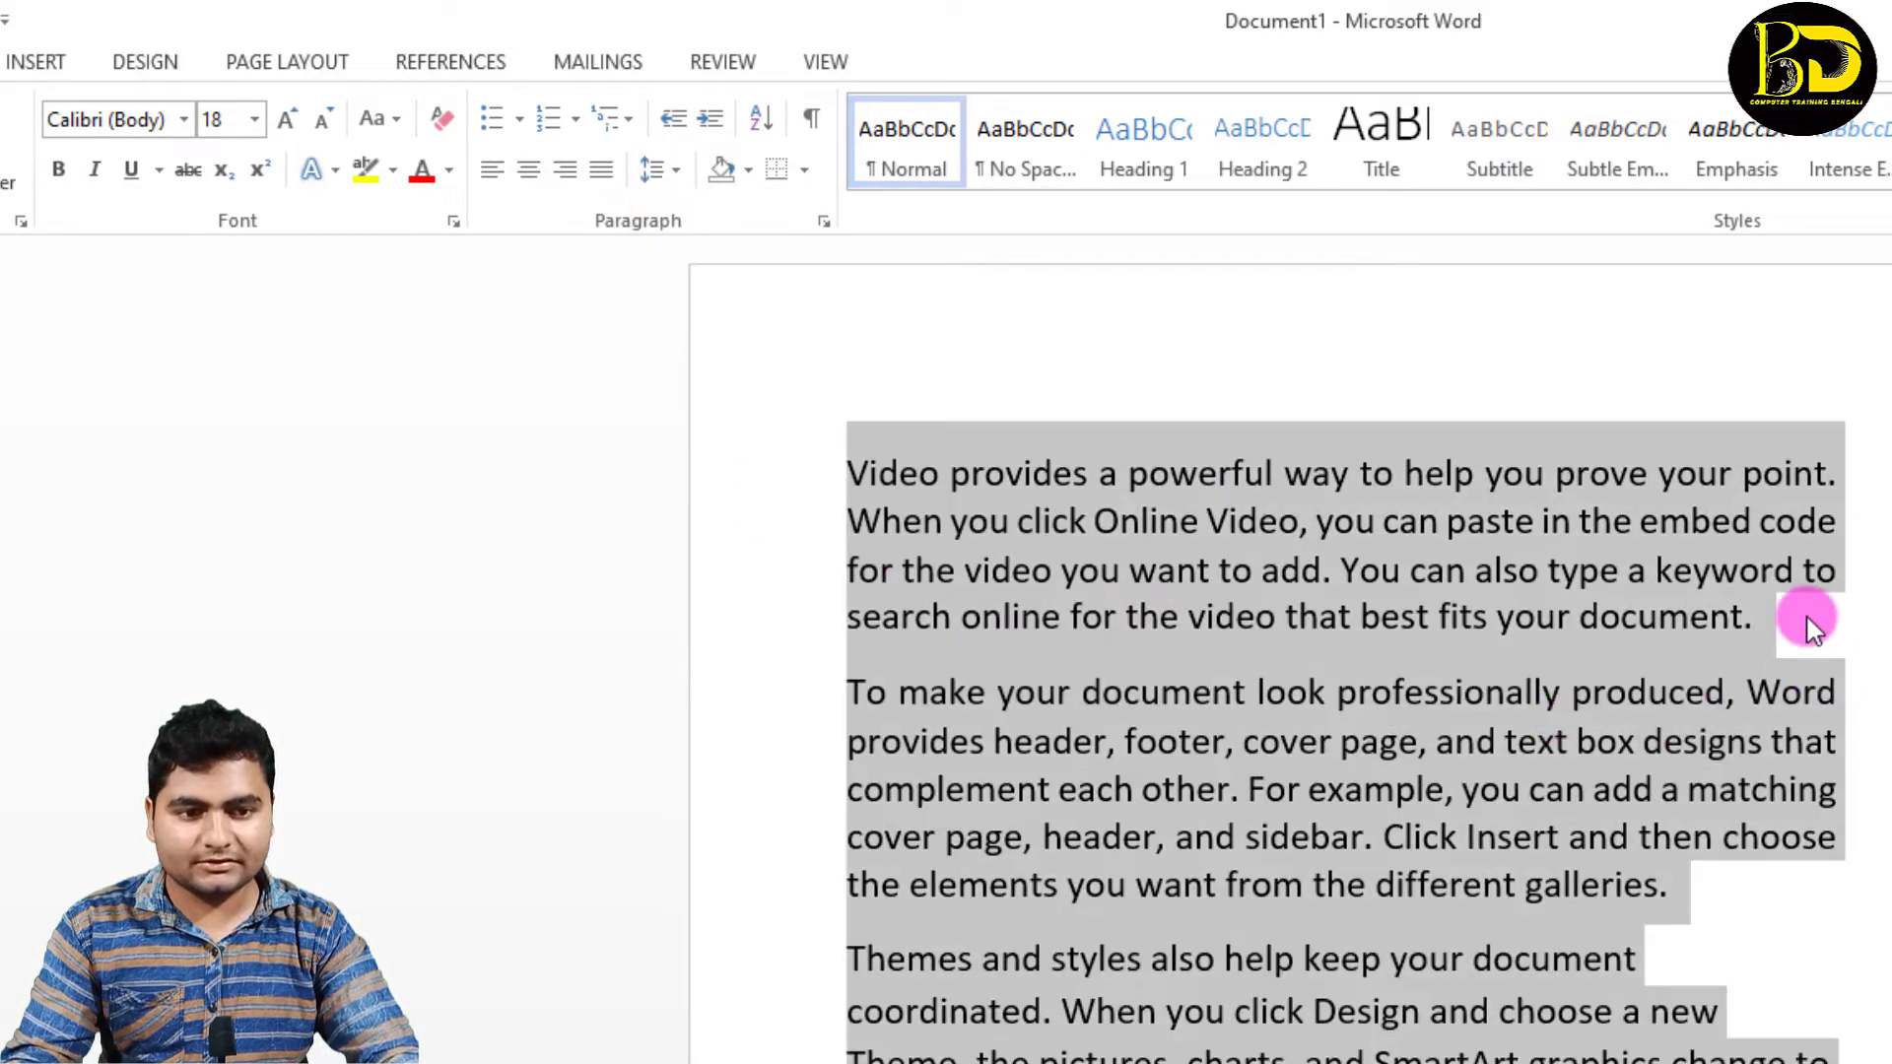
left_click(676, 170)
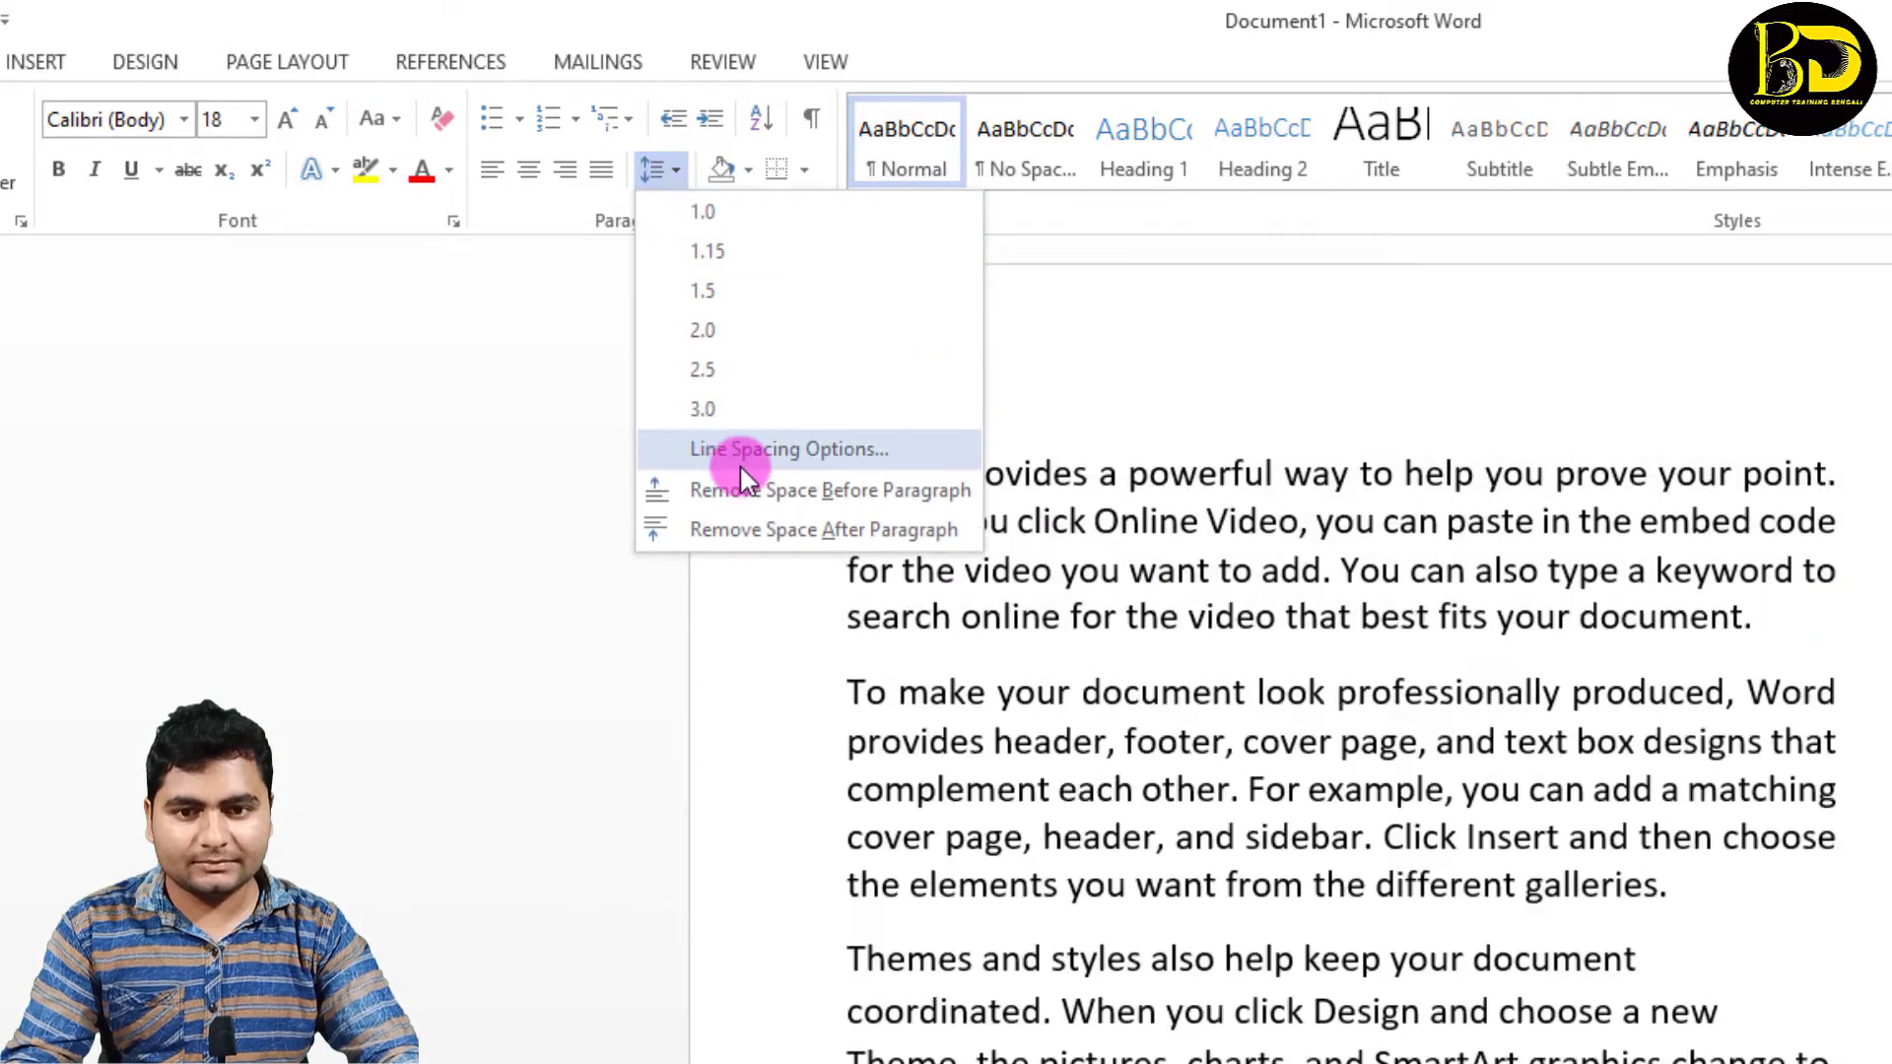
left_click(741, 485)
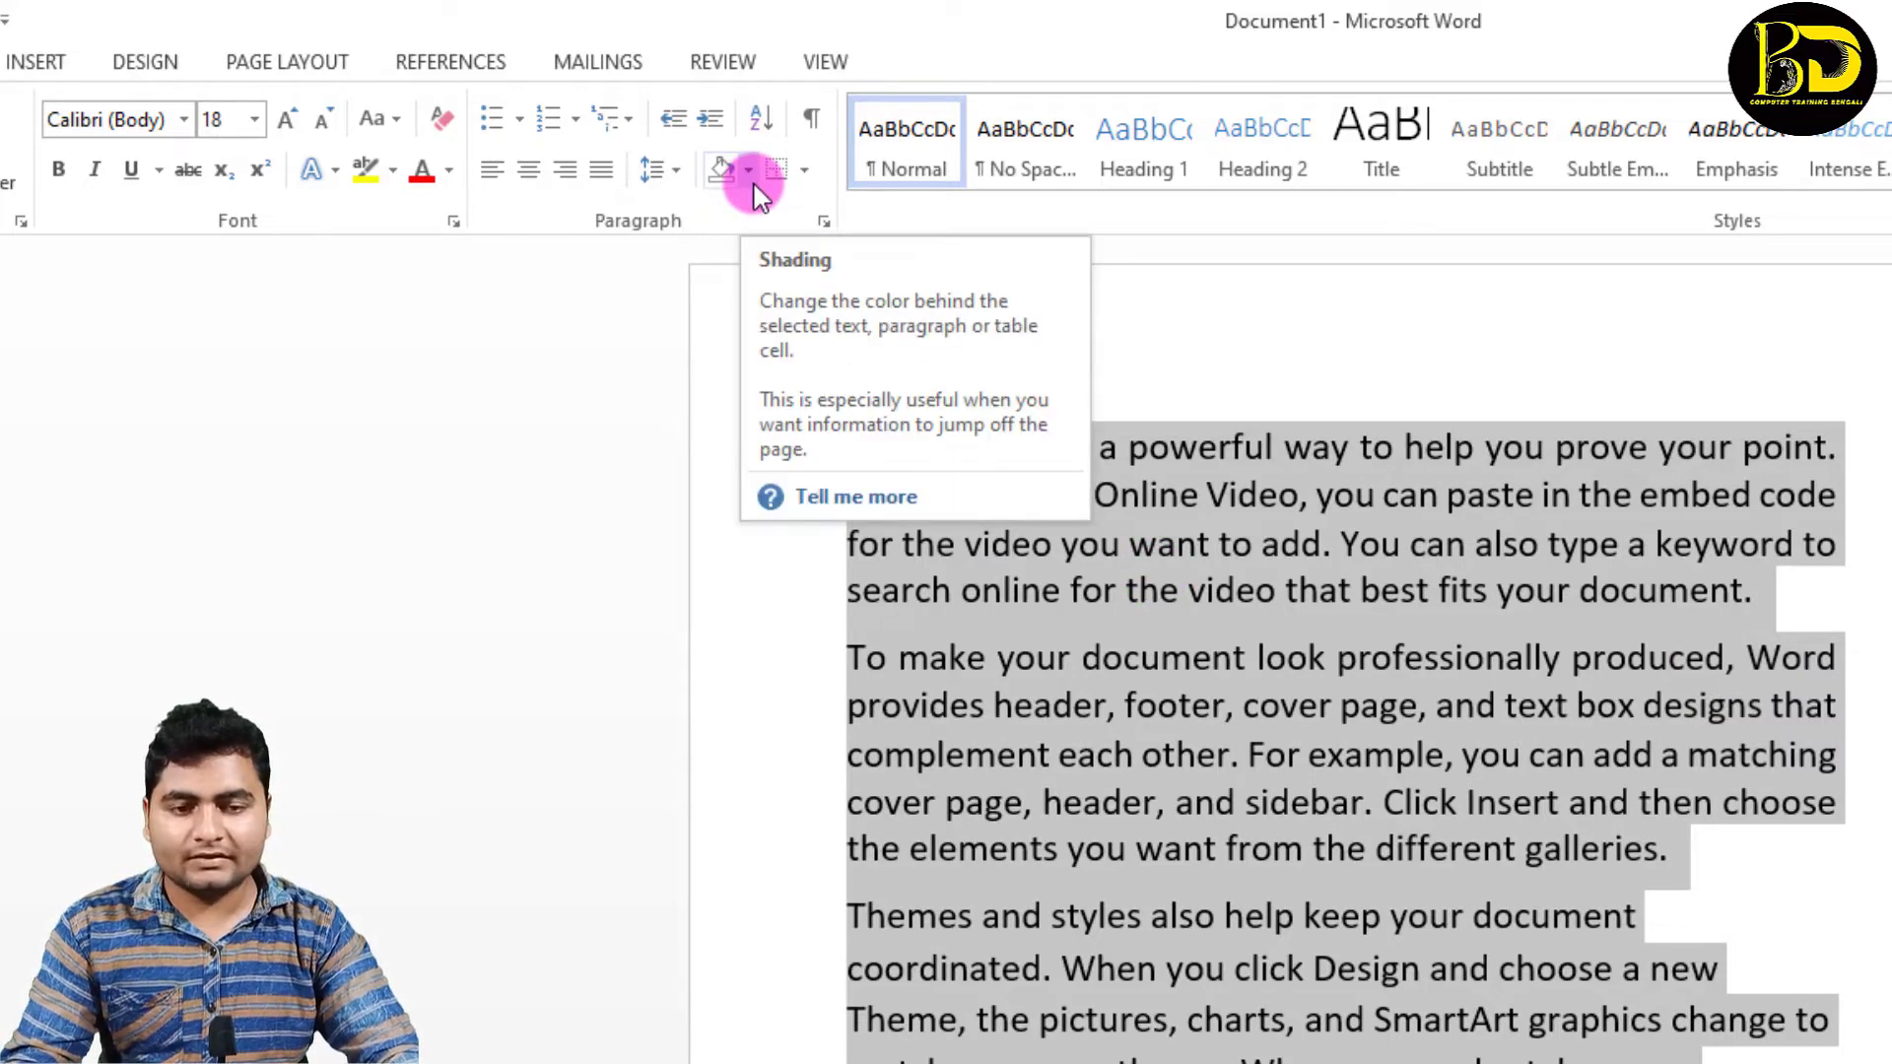
left_click(1159, 645)
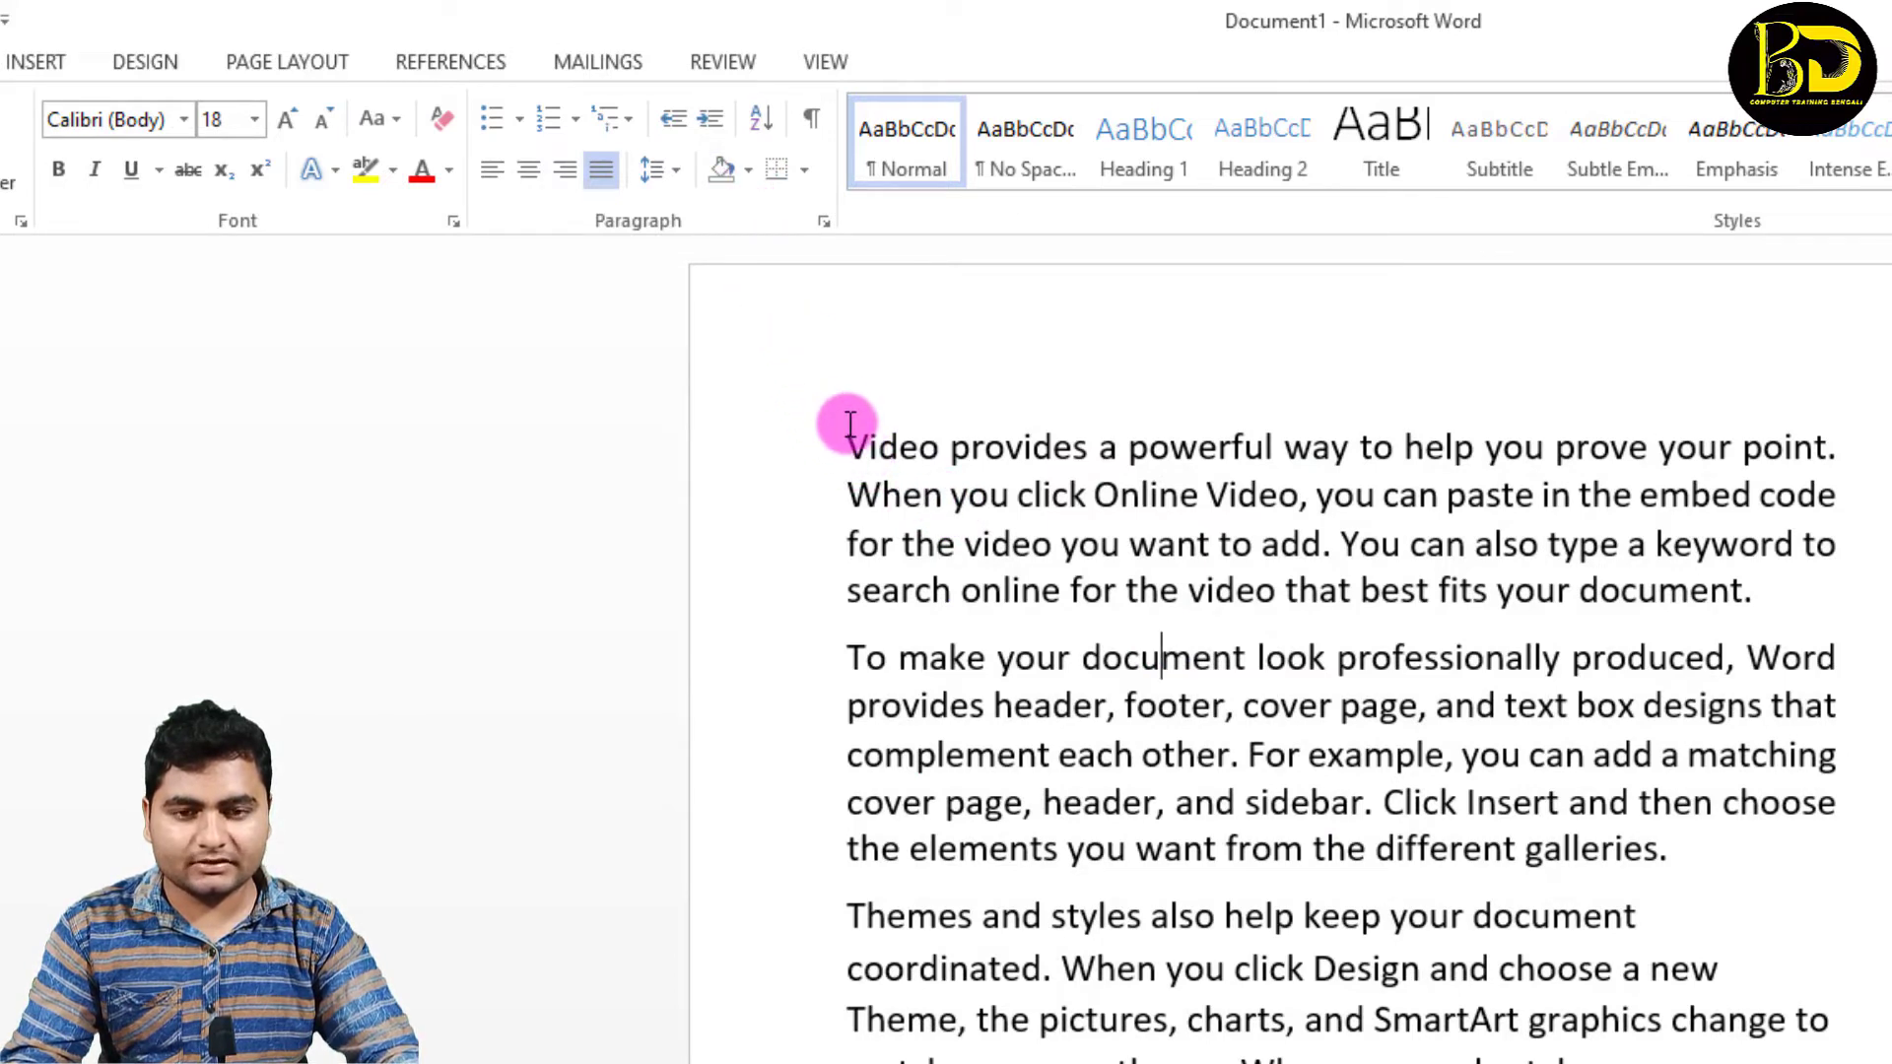
Step: Shade the first paragraph with the standard colour red
left_click_drag(849, 426, 1828, 595)
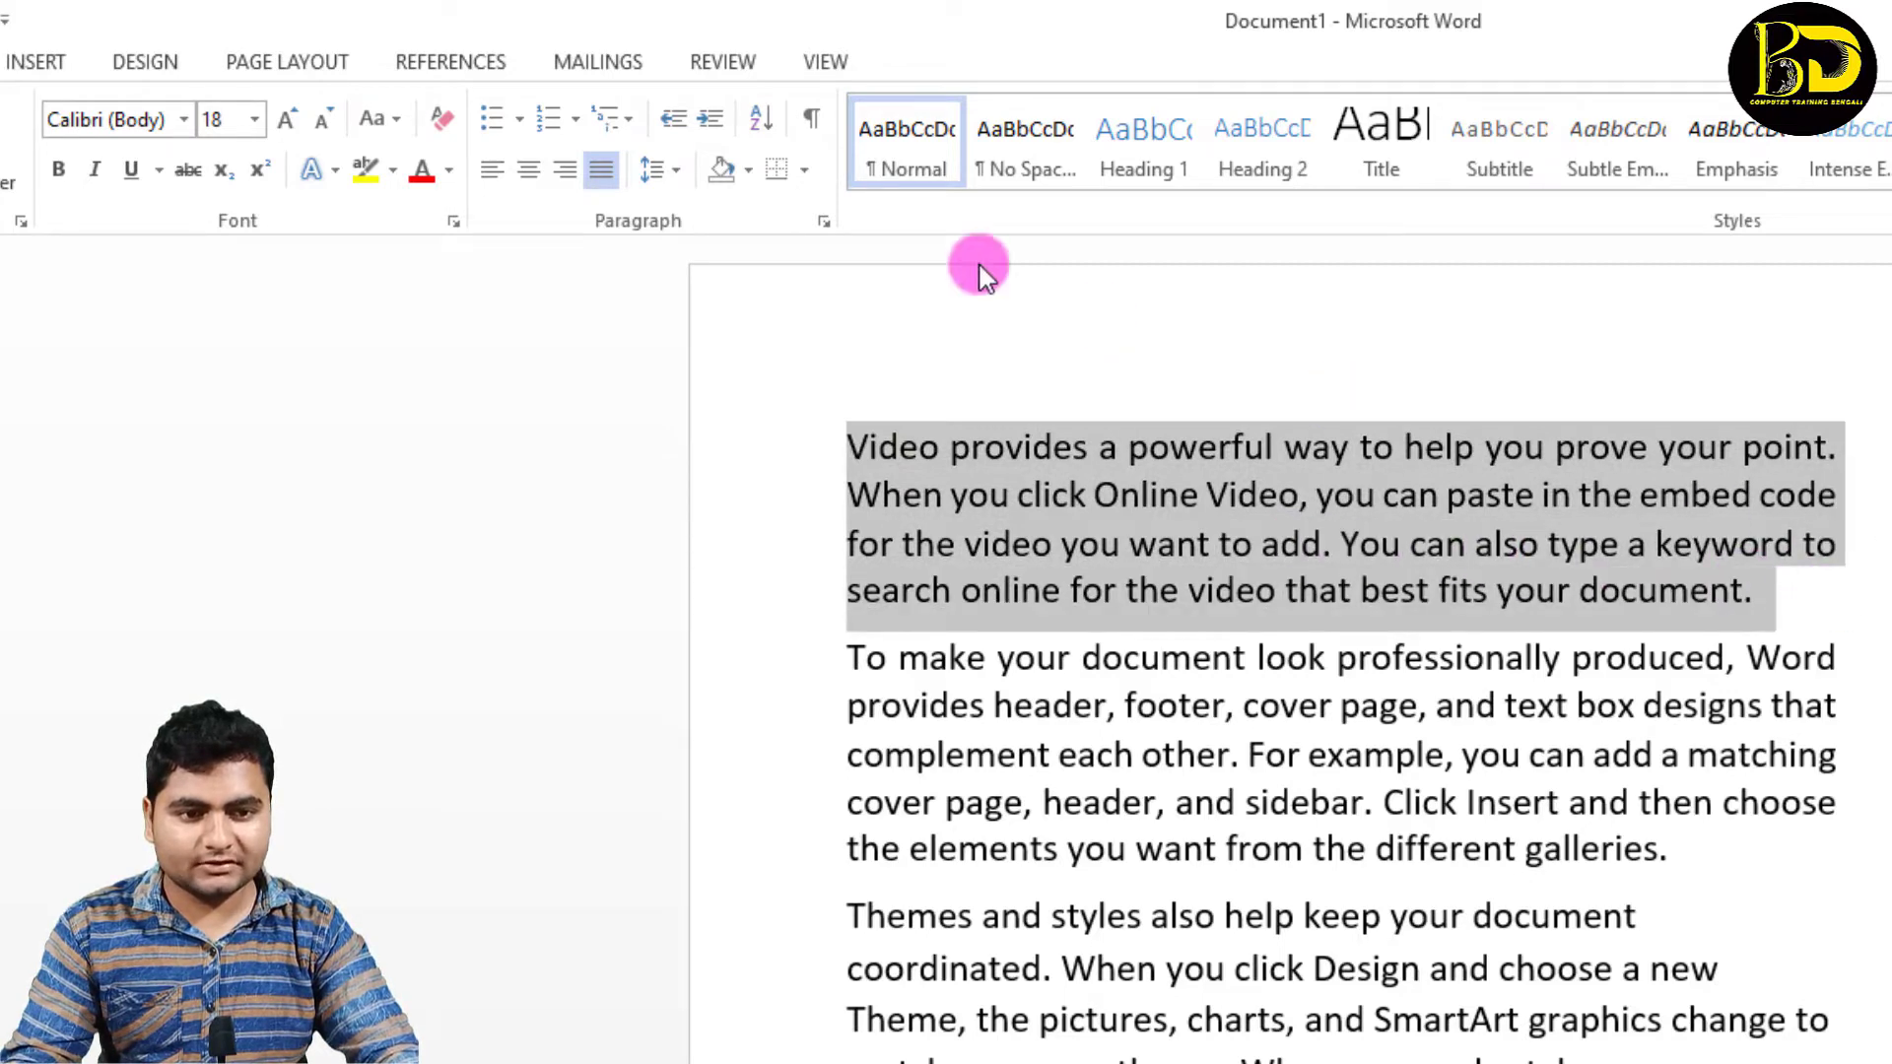
left_click(750, 174)
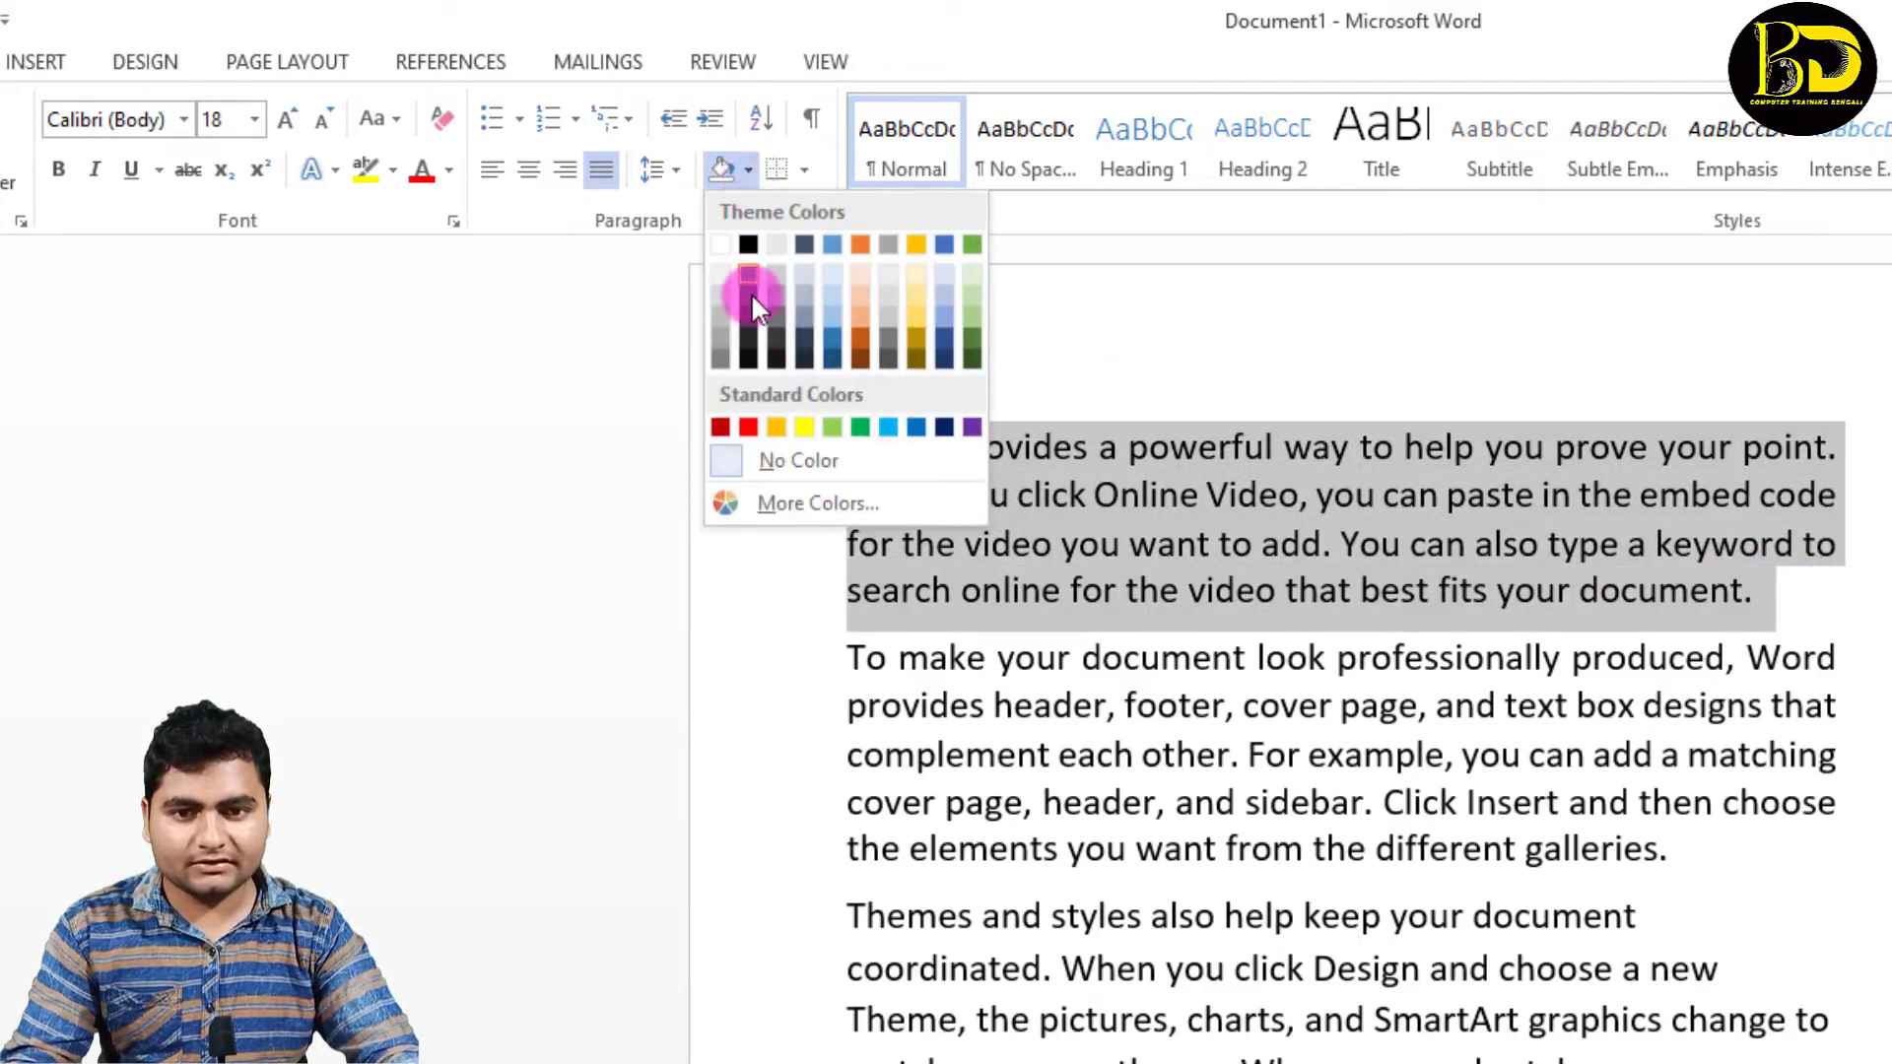
left_click(748, 427)
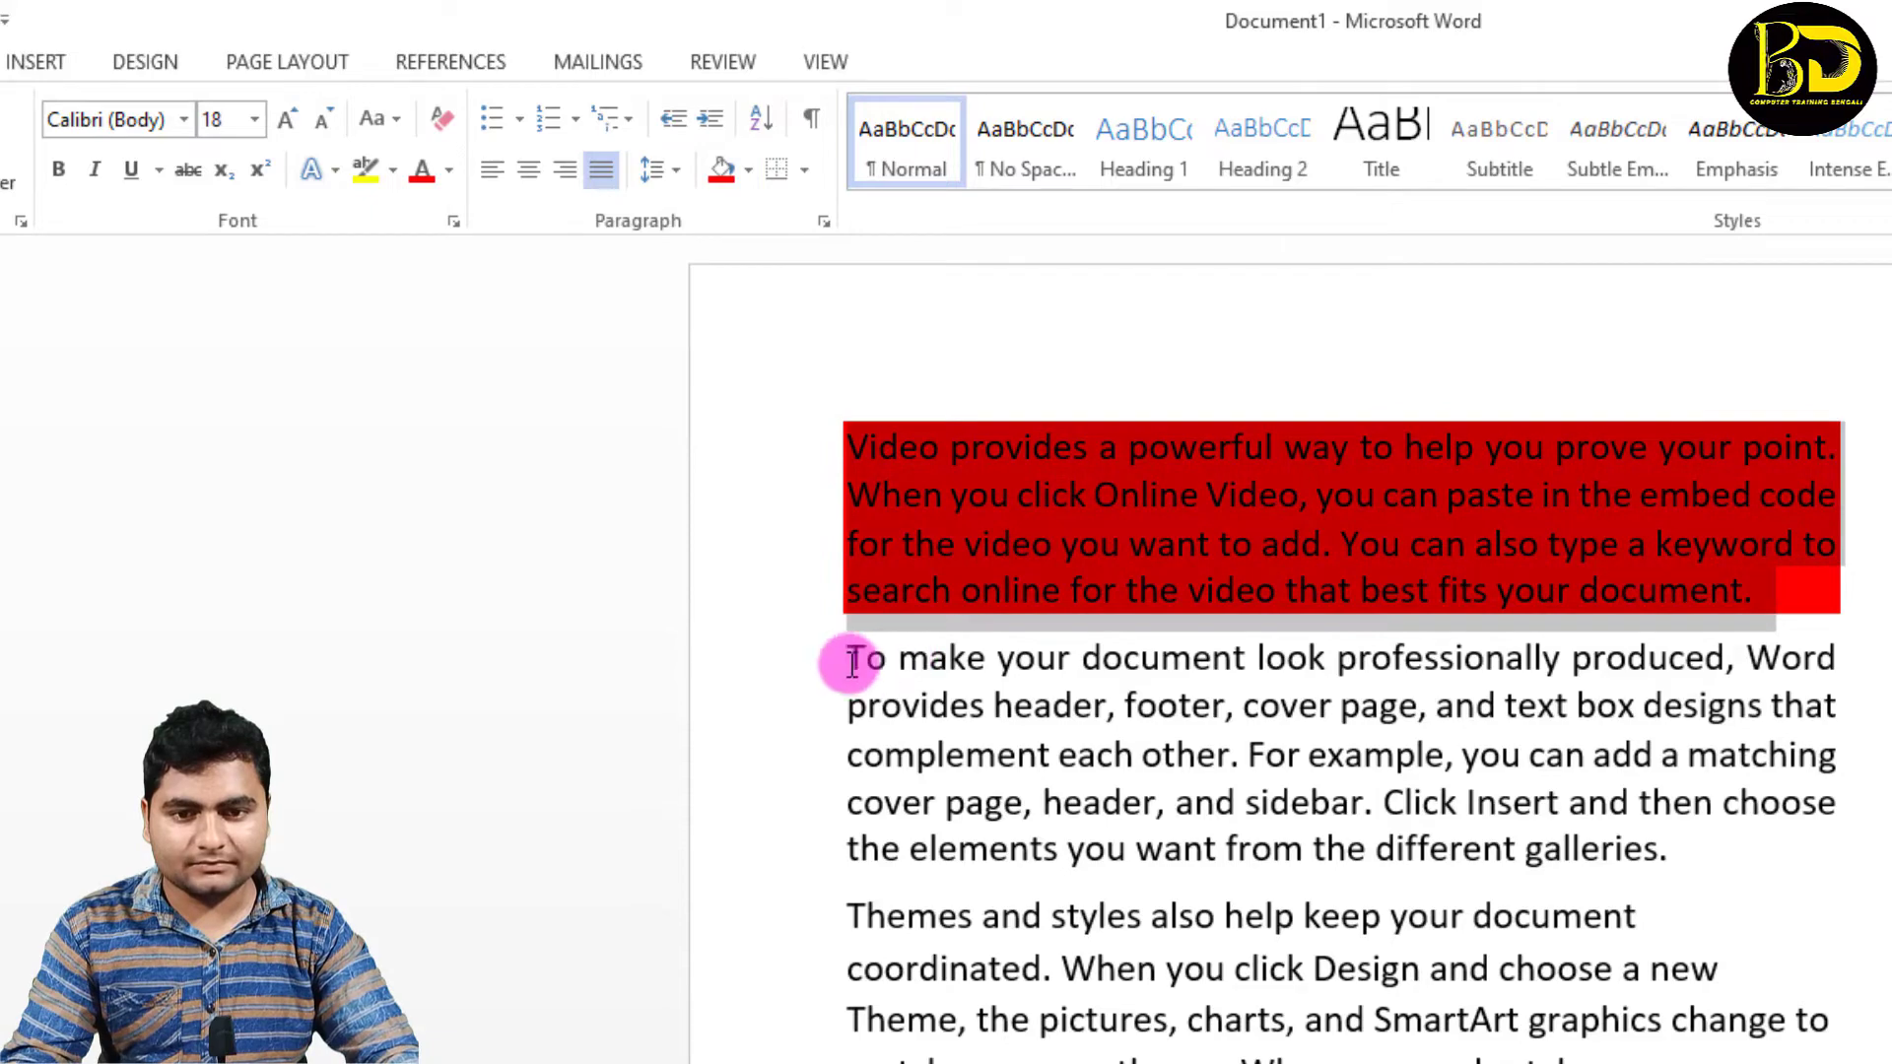
Step: Shade the second paragraph, starting "To make your document", with the standard colour light green
left_click_drag(833, 655, 1706, 866)
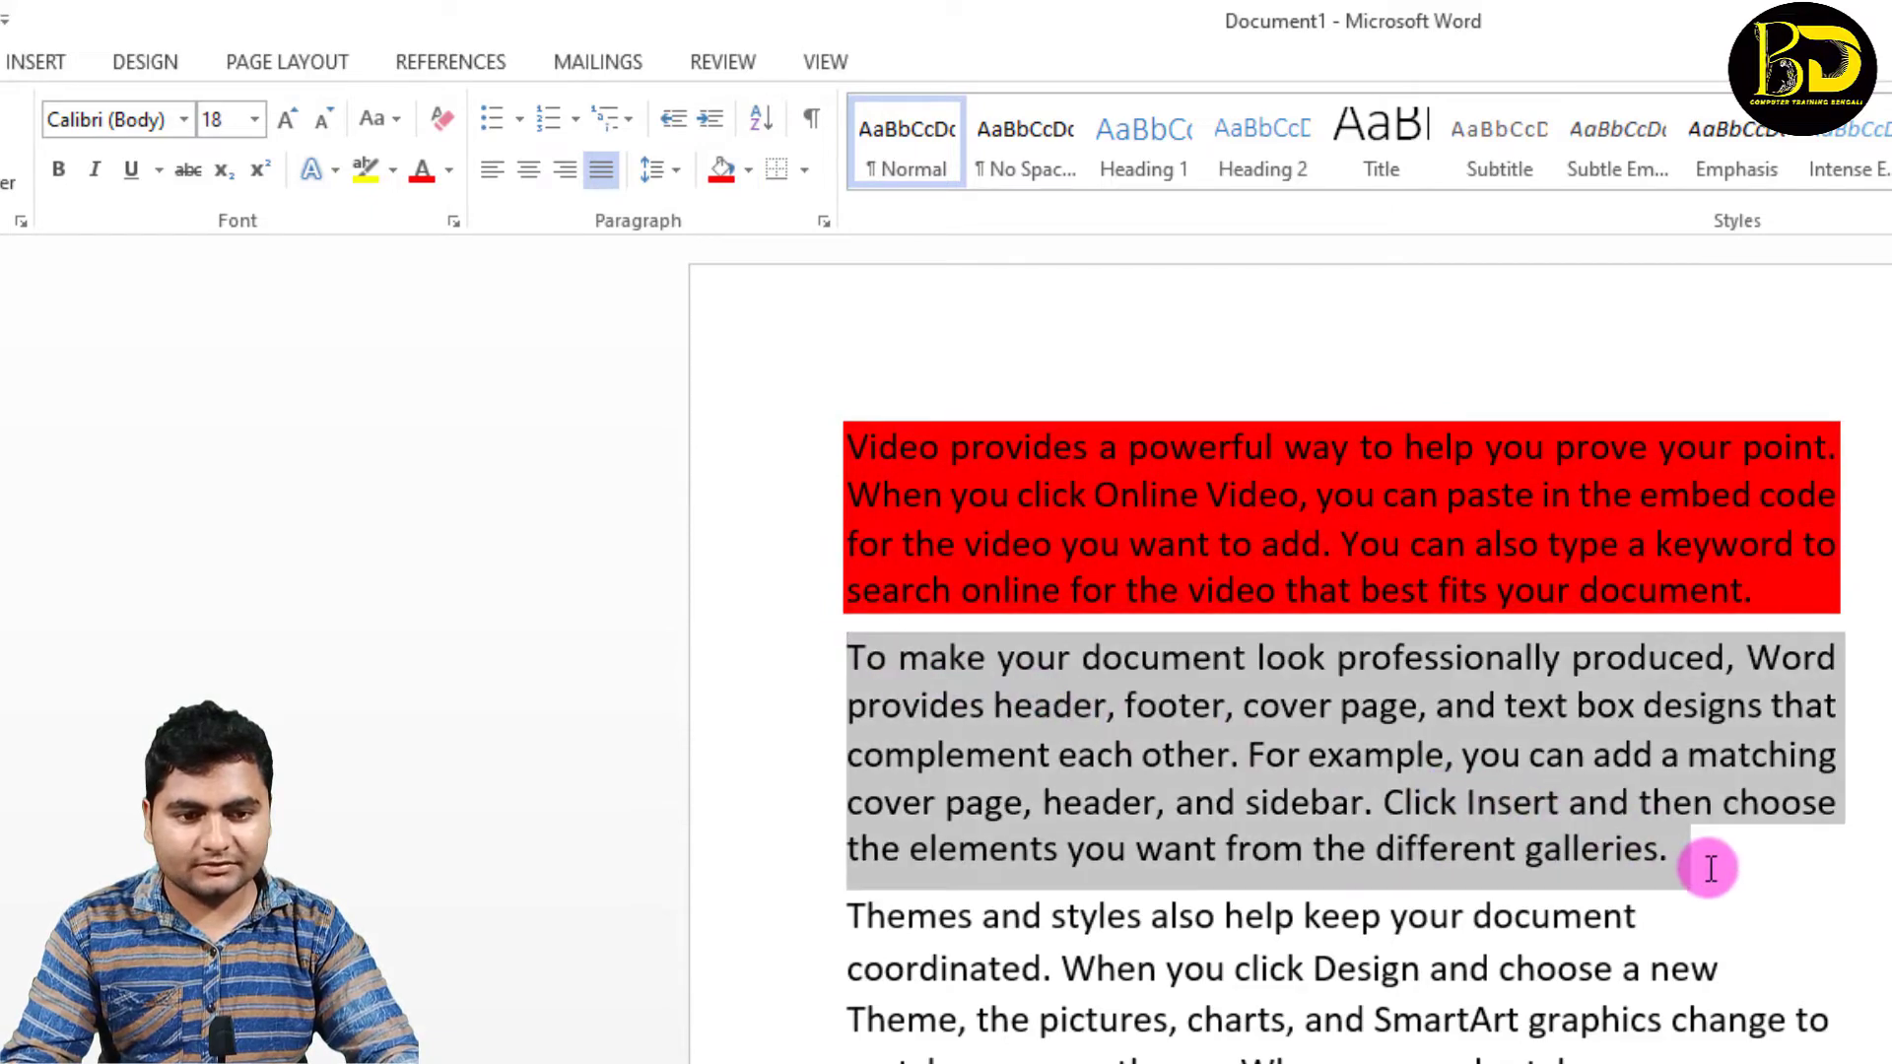
left_click(750, 171)
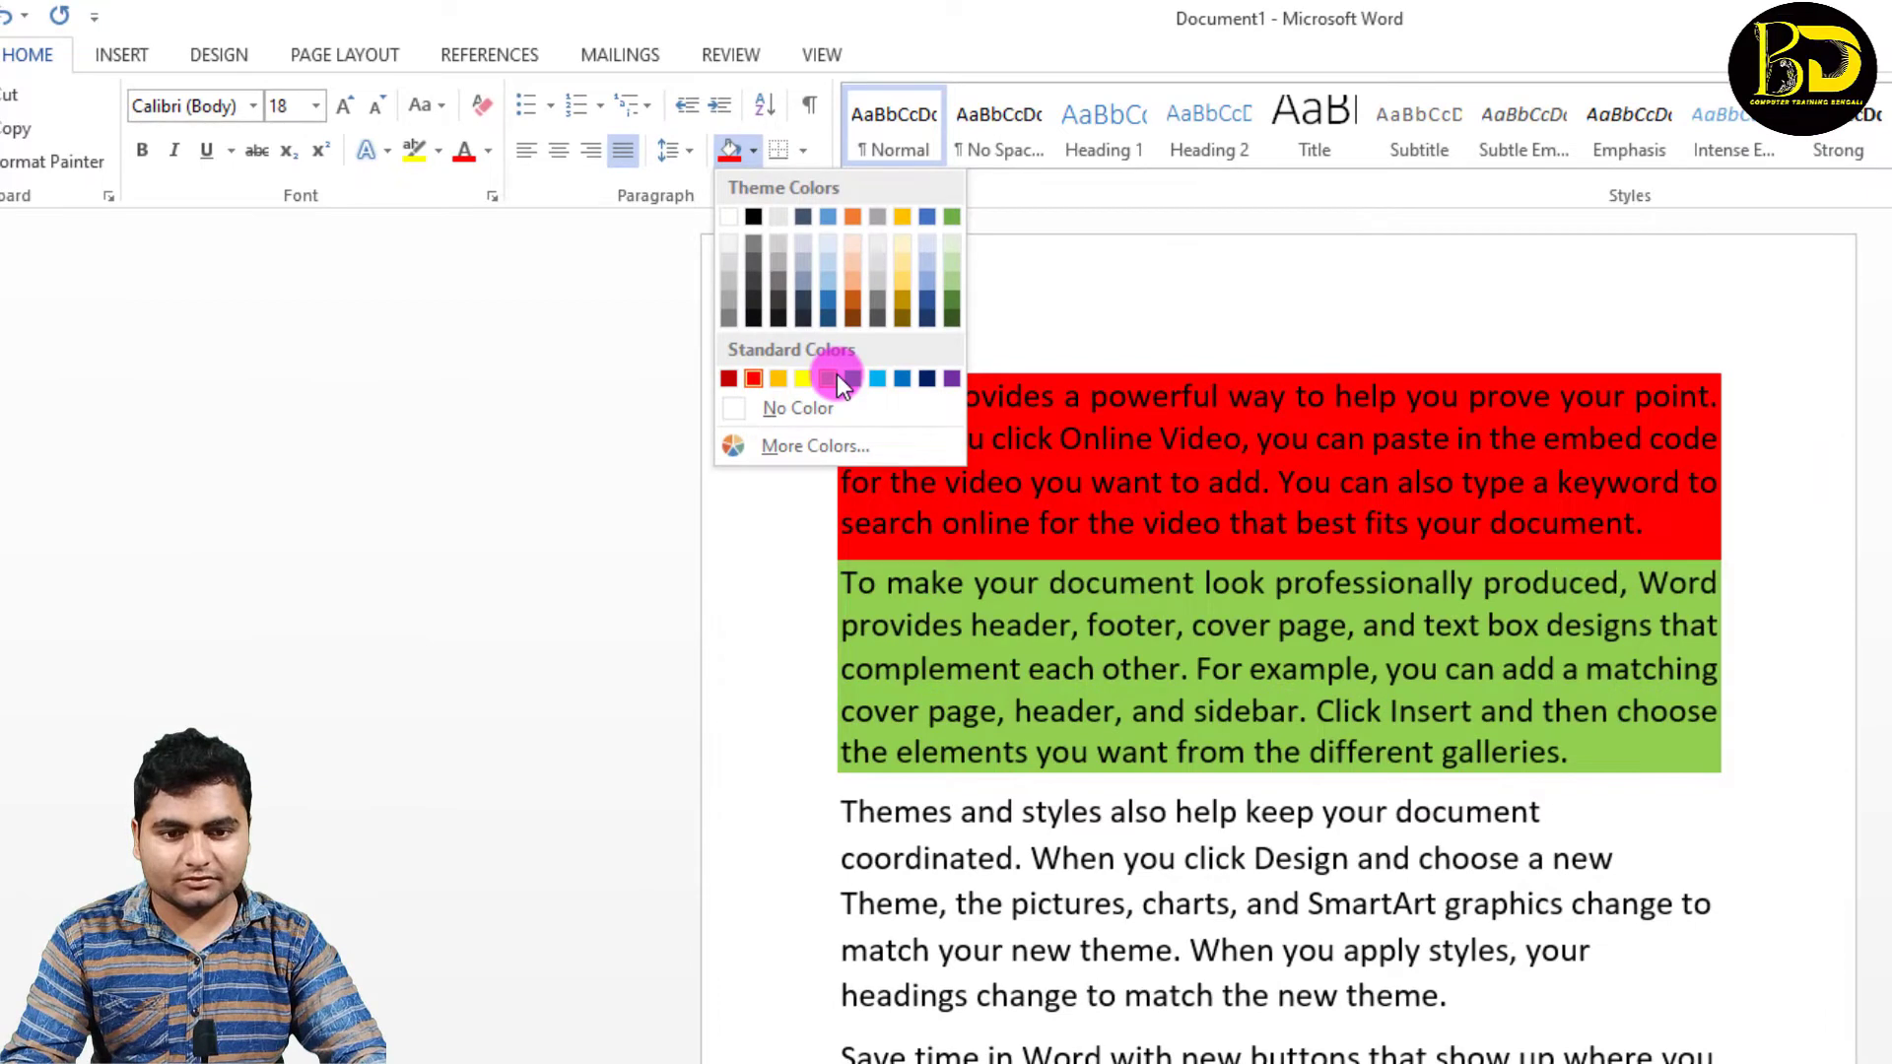
left_click(837, 376)
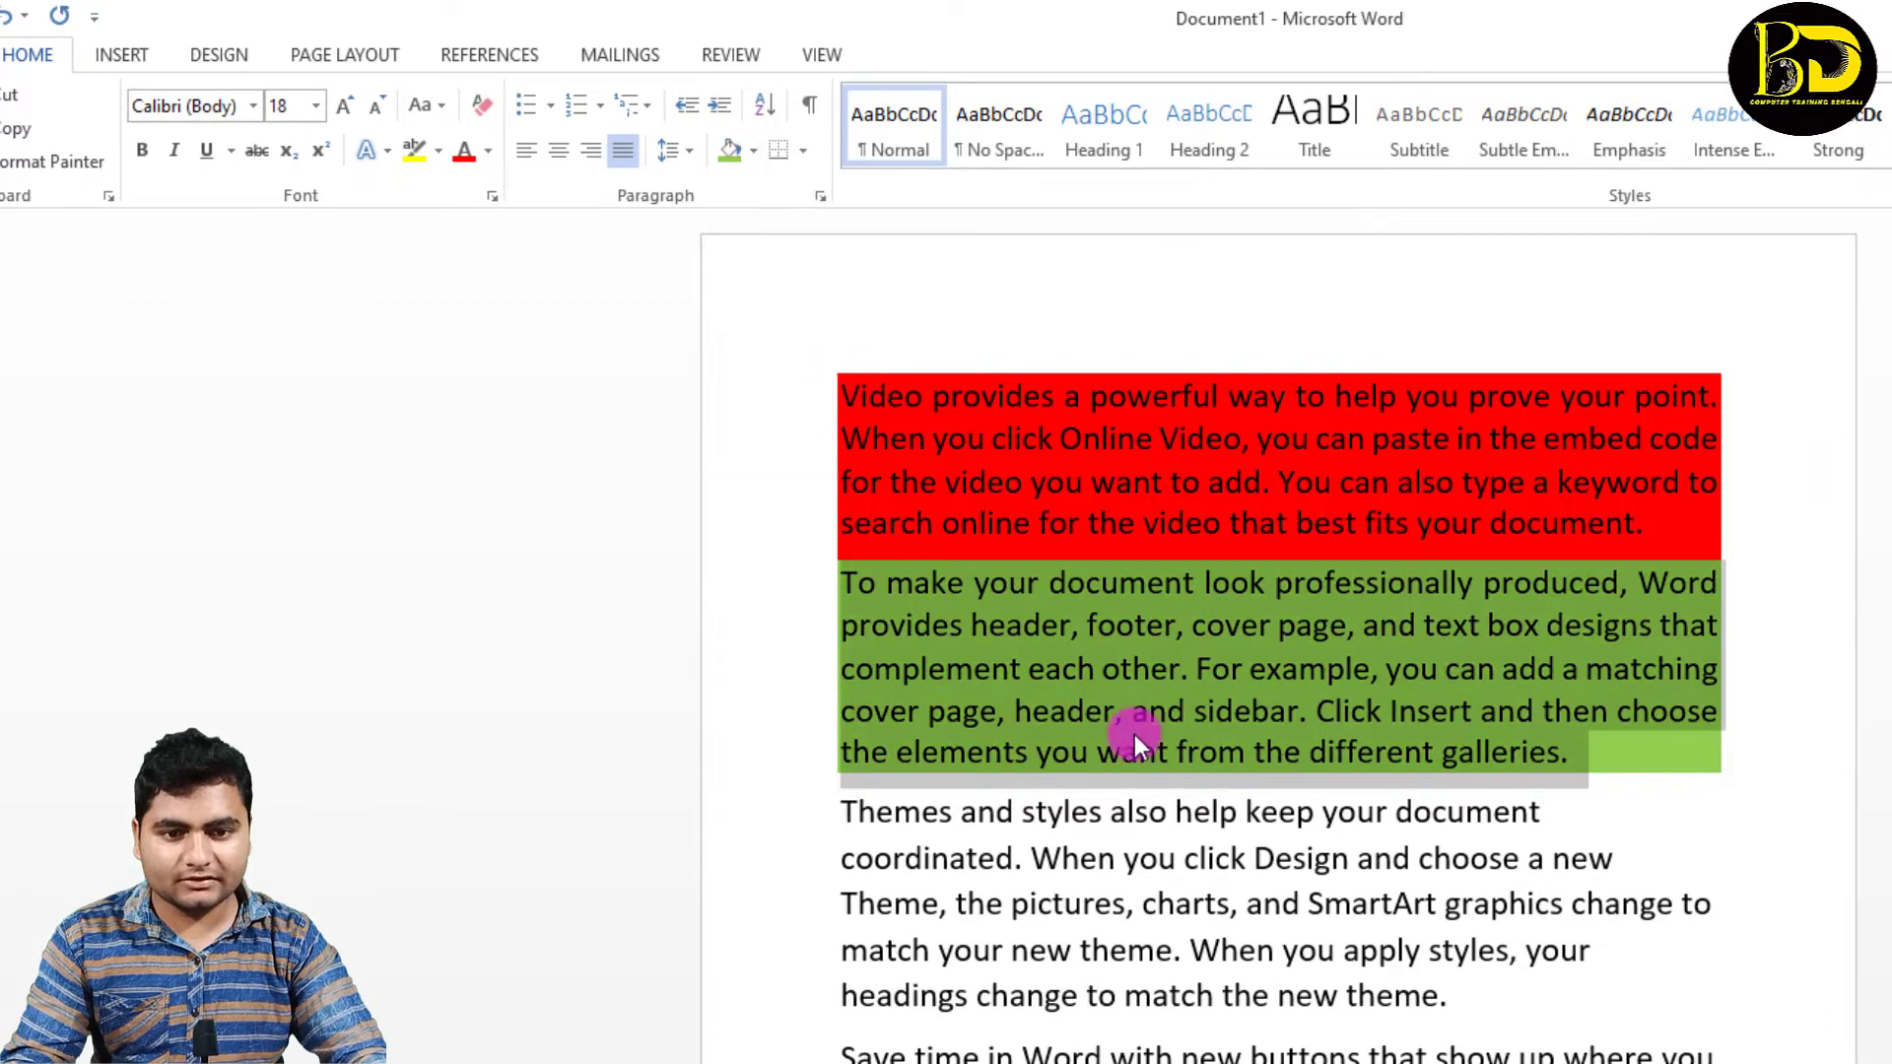
left_click(1174, 790)
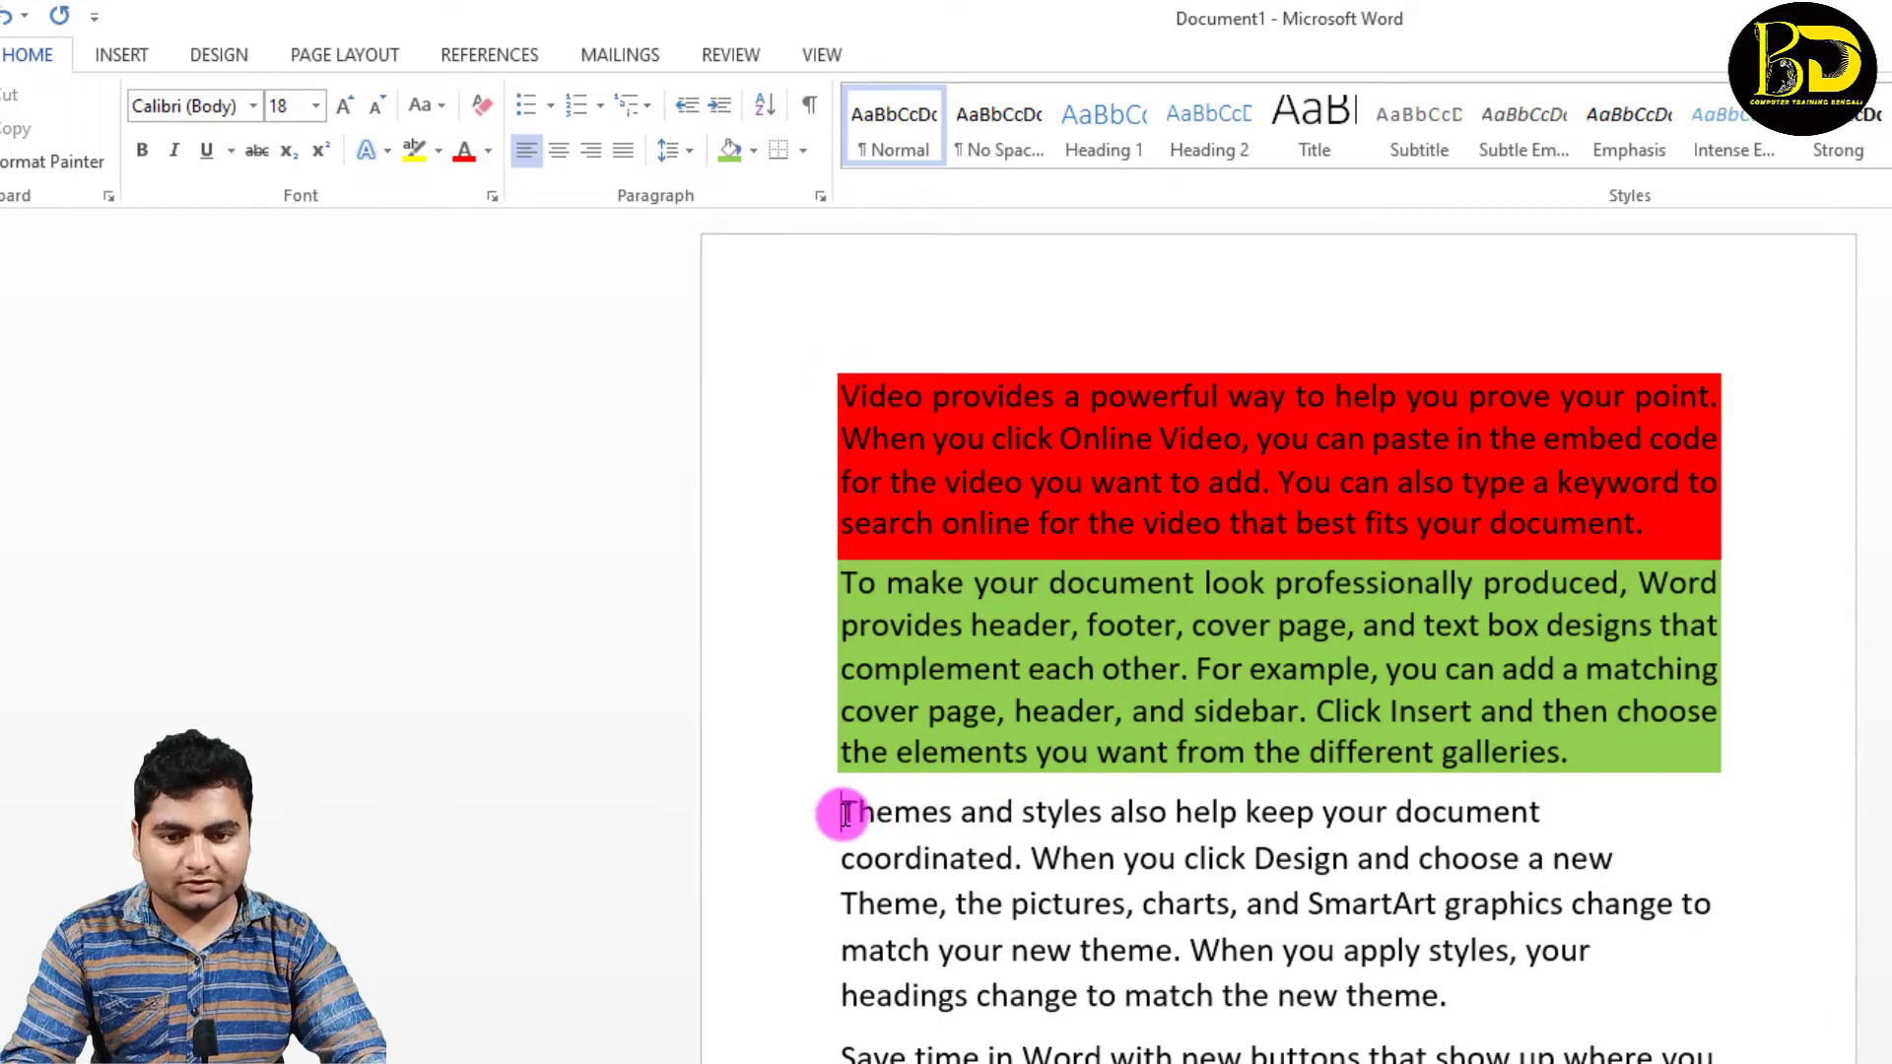
Step: Shade the third paragraph's text orange without its final full stop, and undo that shading
left_click_drag(844, 814, 1434, 990)
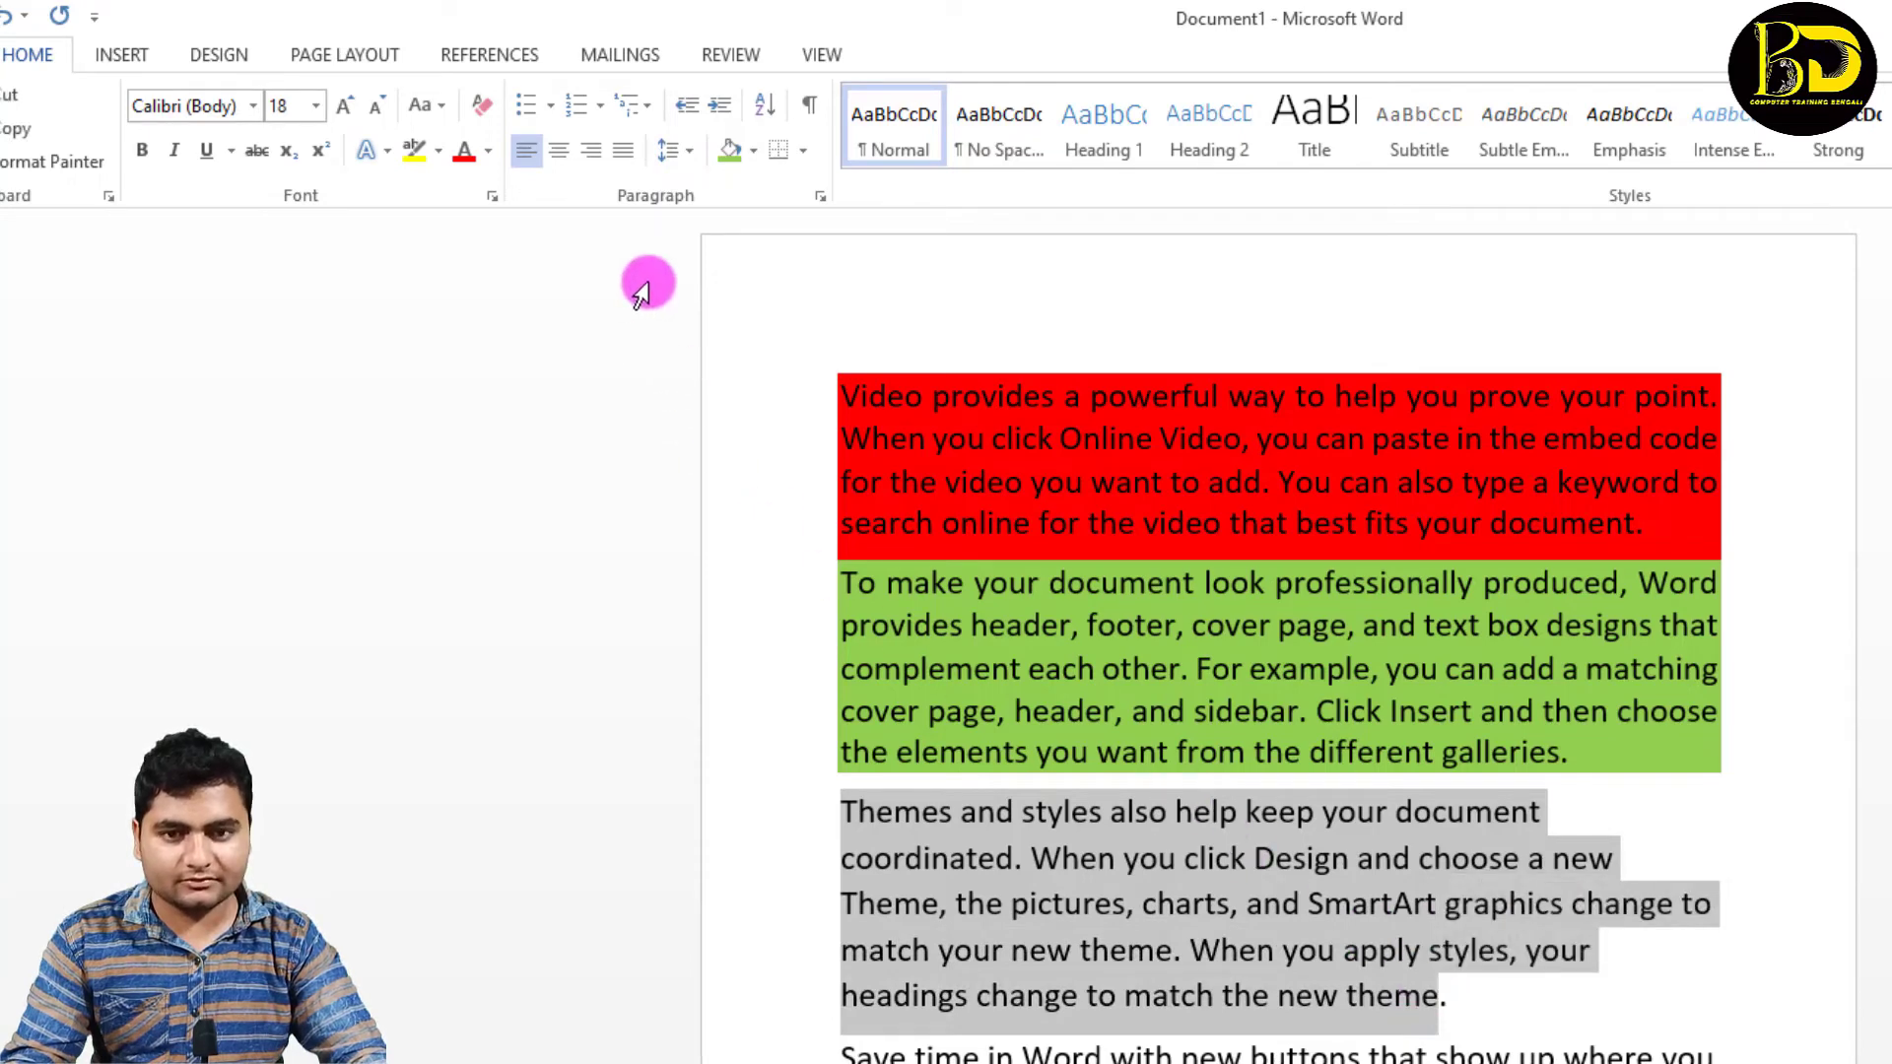
left_click(758, 148)
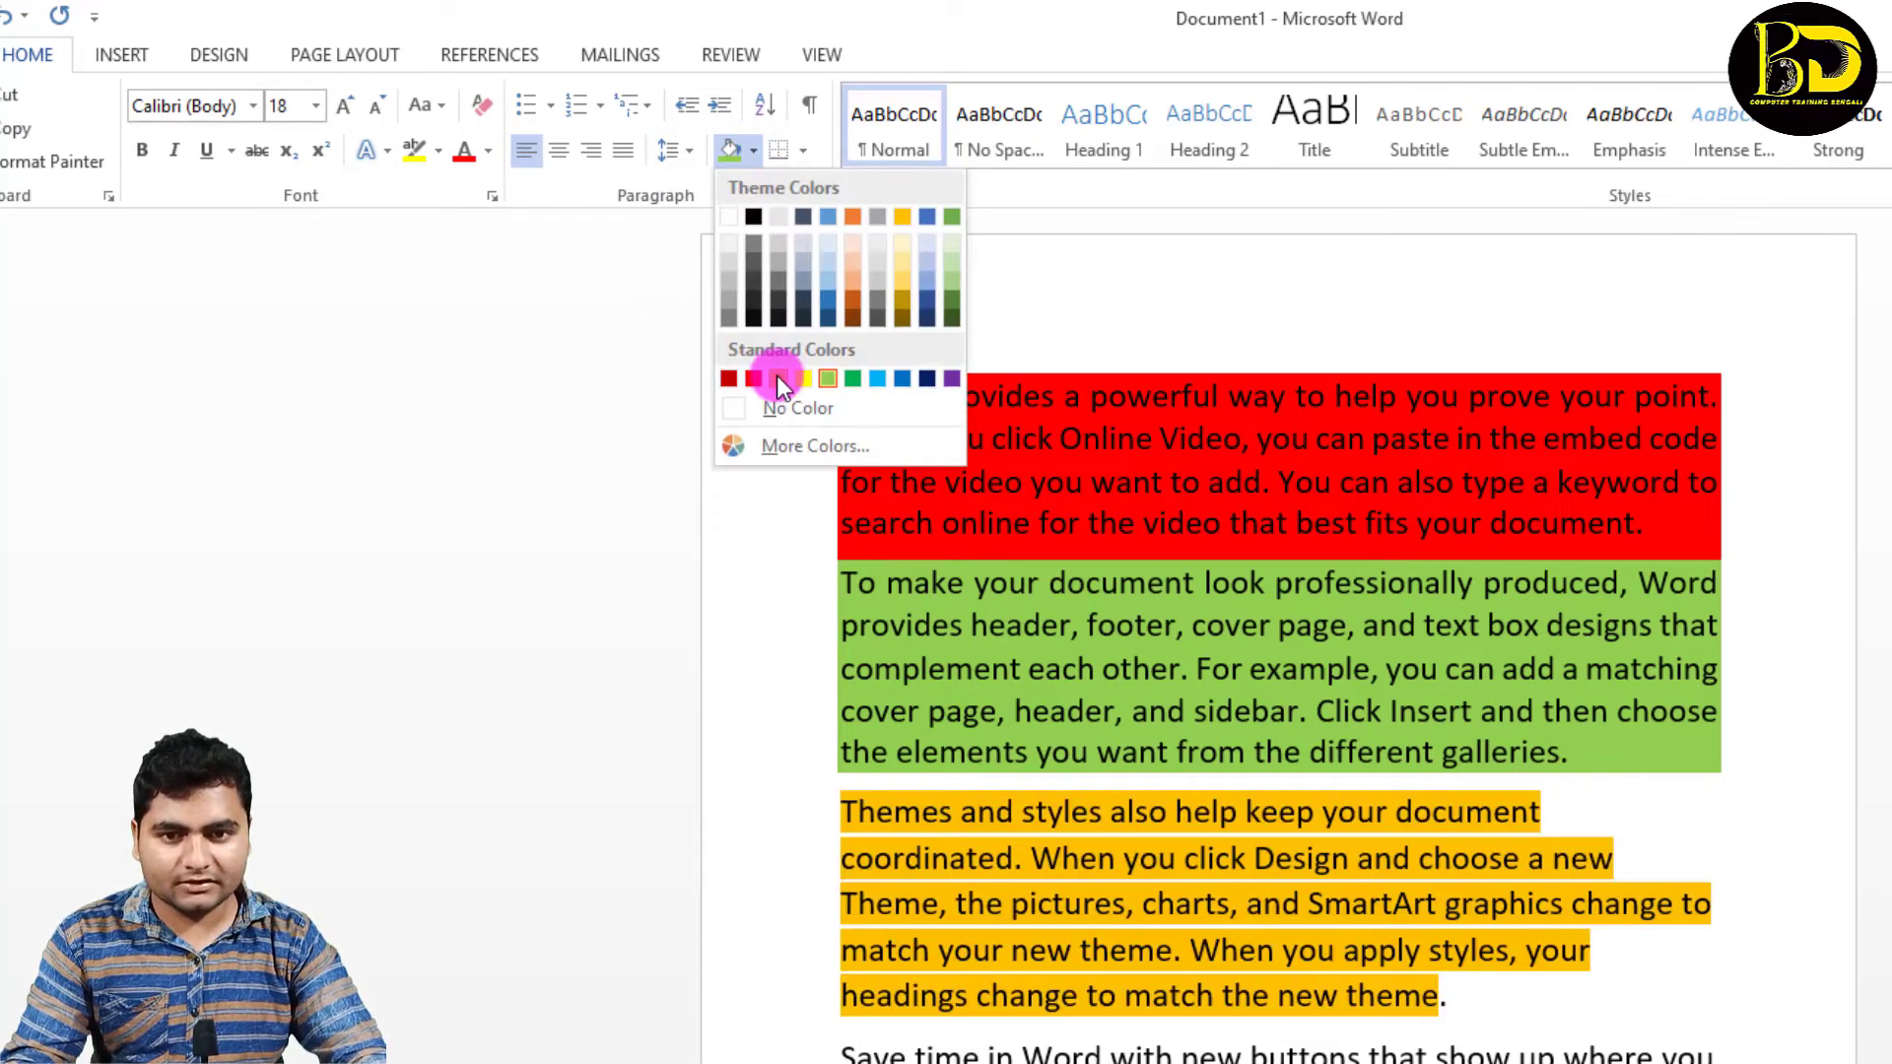
left_click(778, 379)
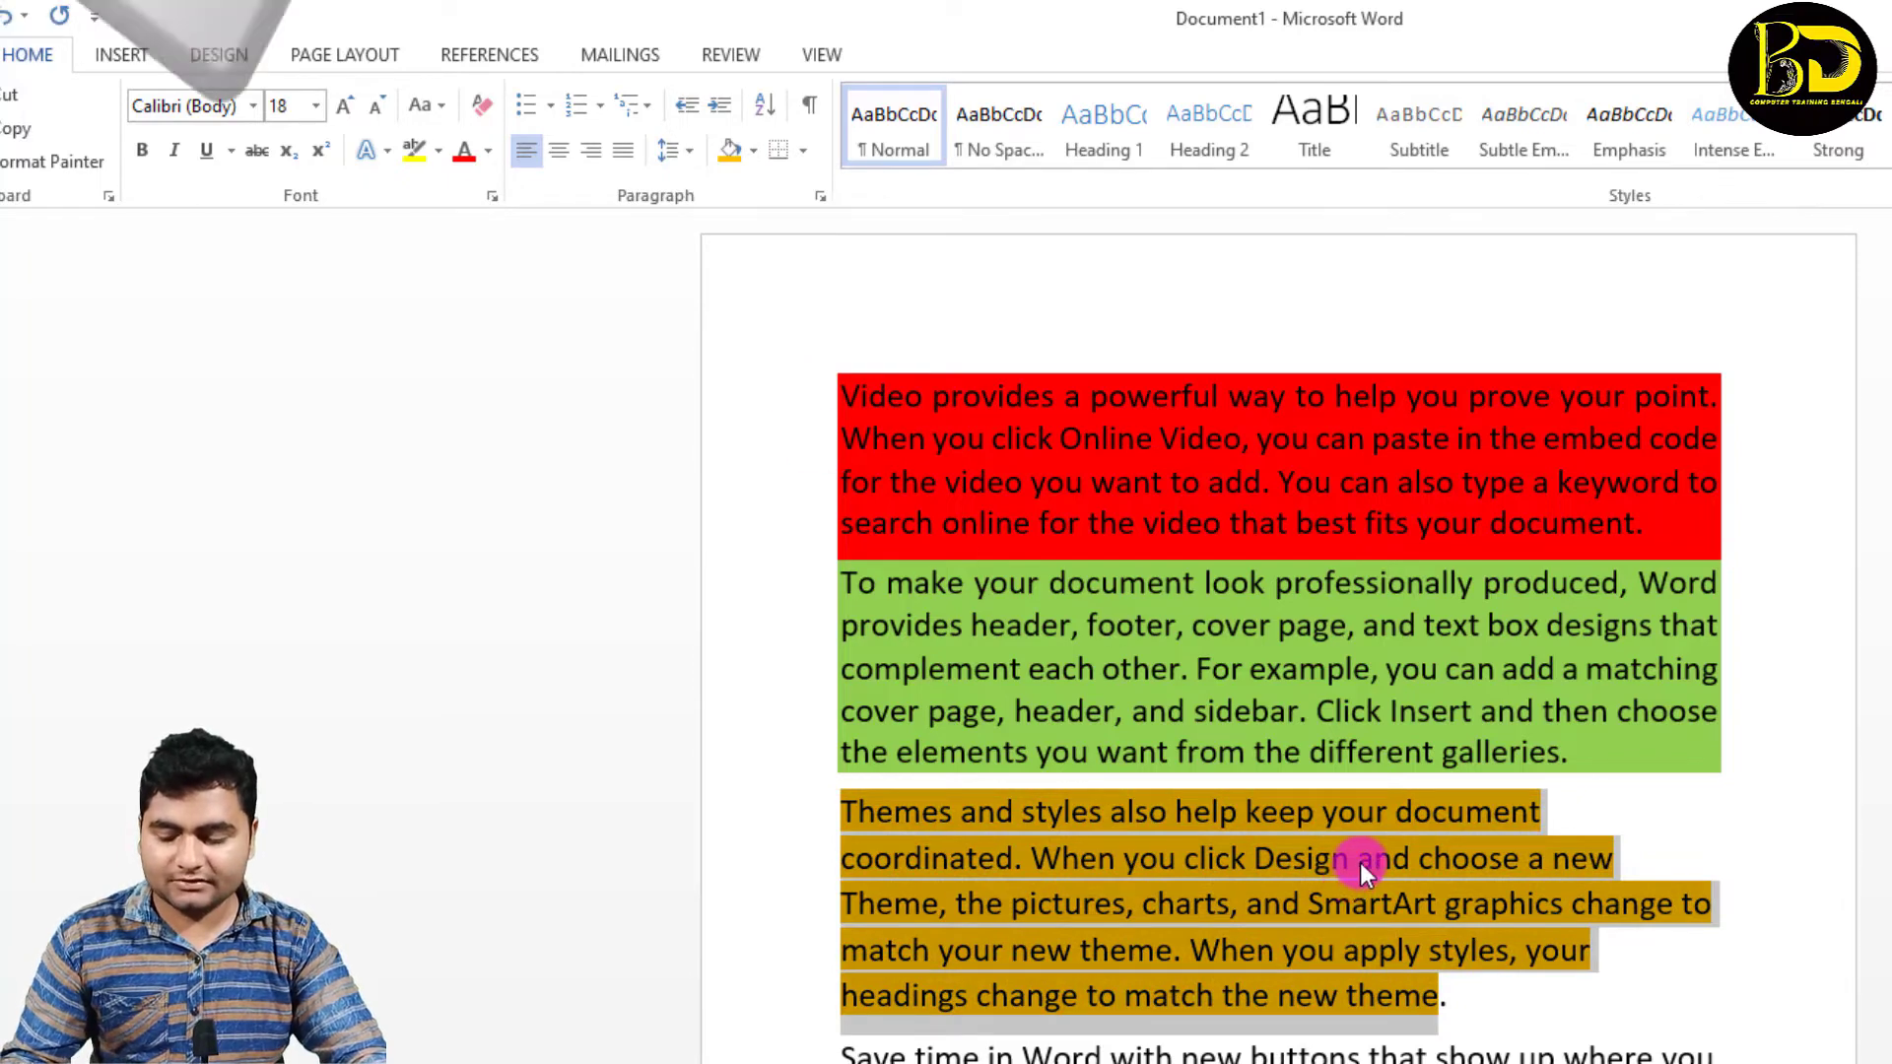
key("ctrl+z")
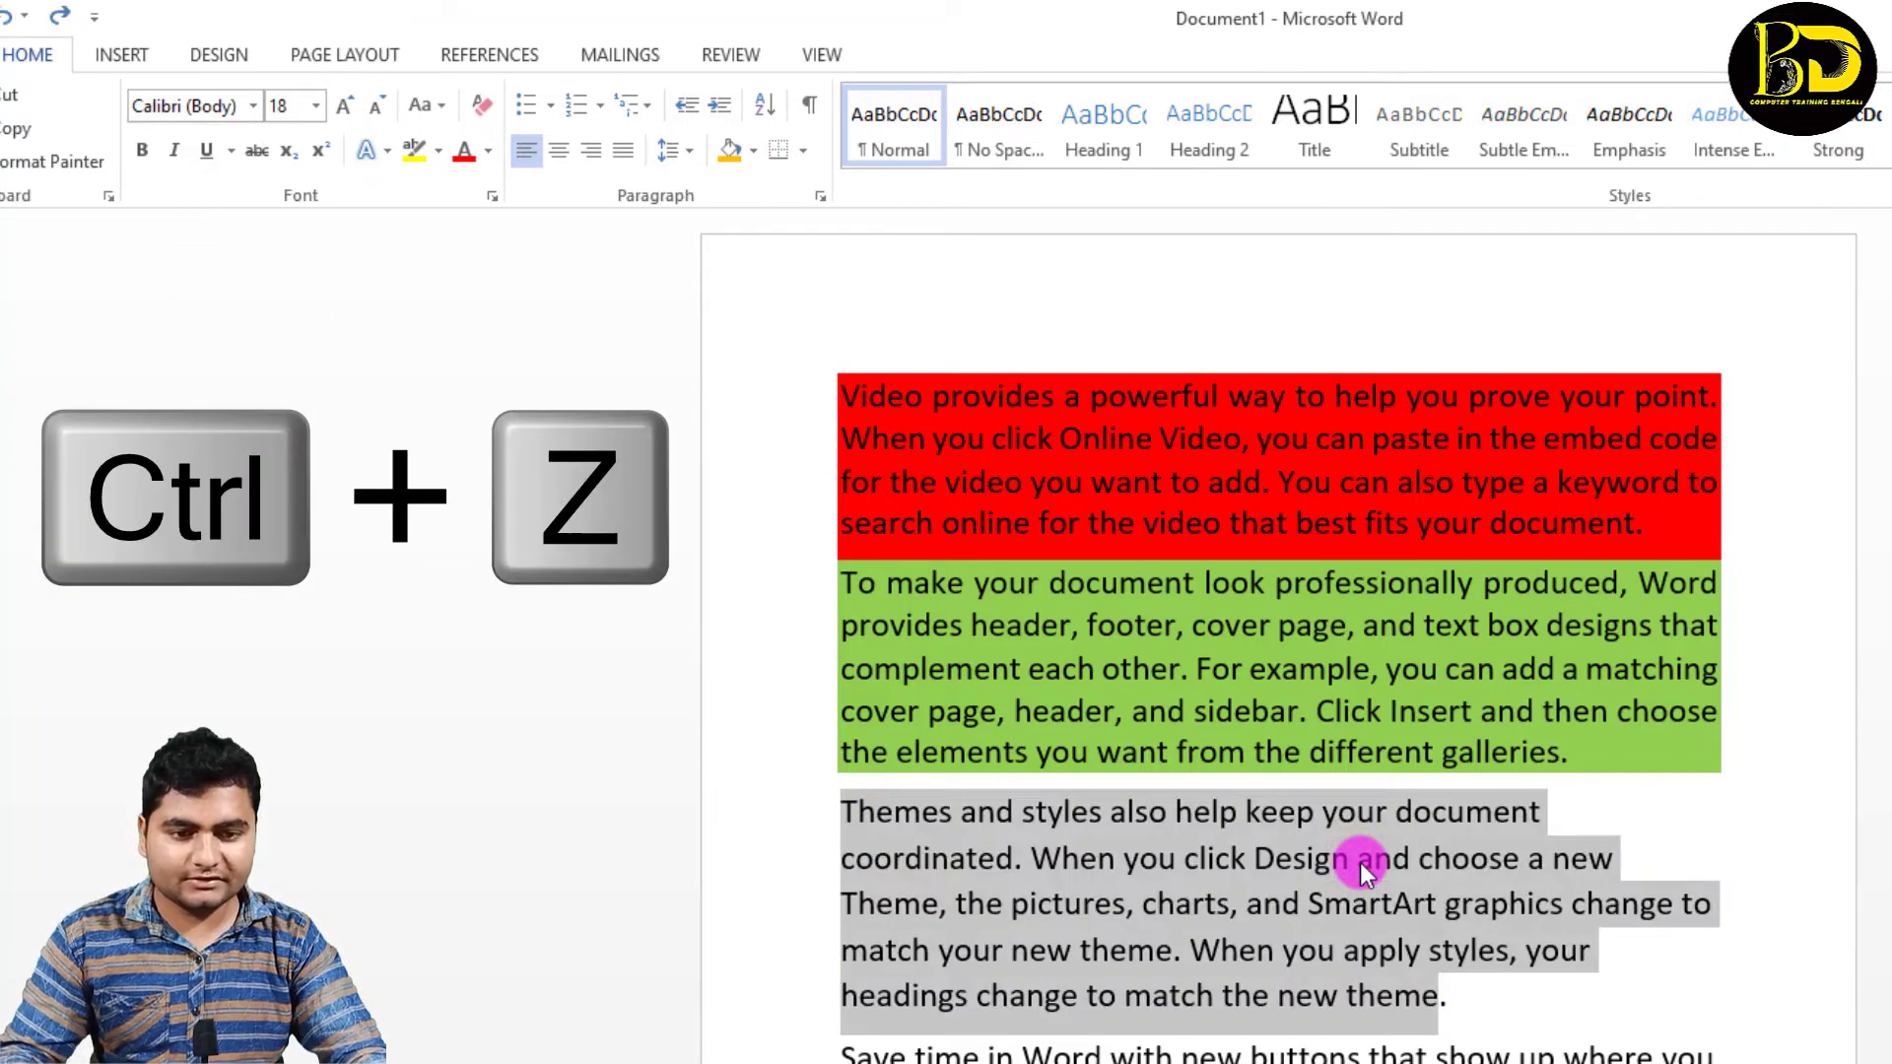
Step: Shade the whole third paragraph, including its final full stop, with the standard colour yellow
left_click(1469, 974)
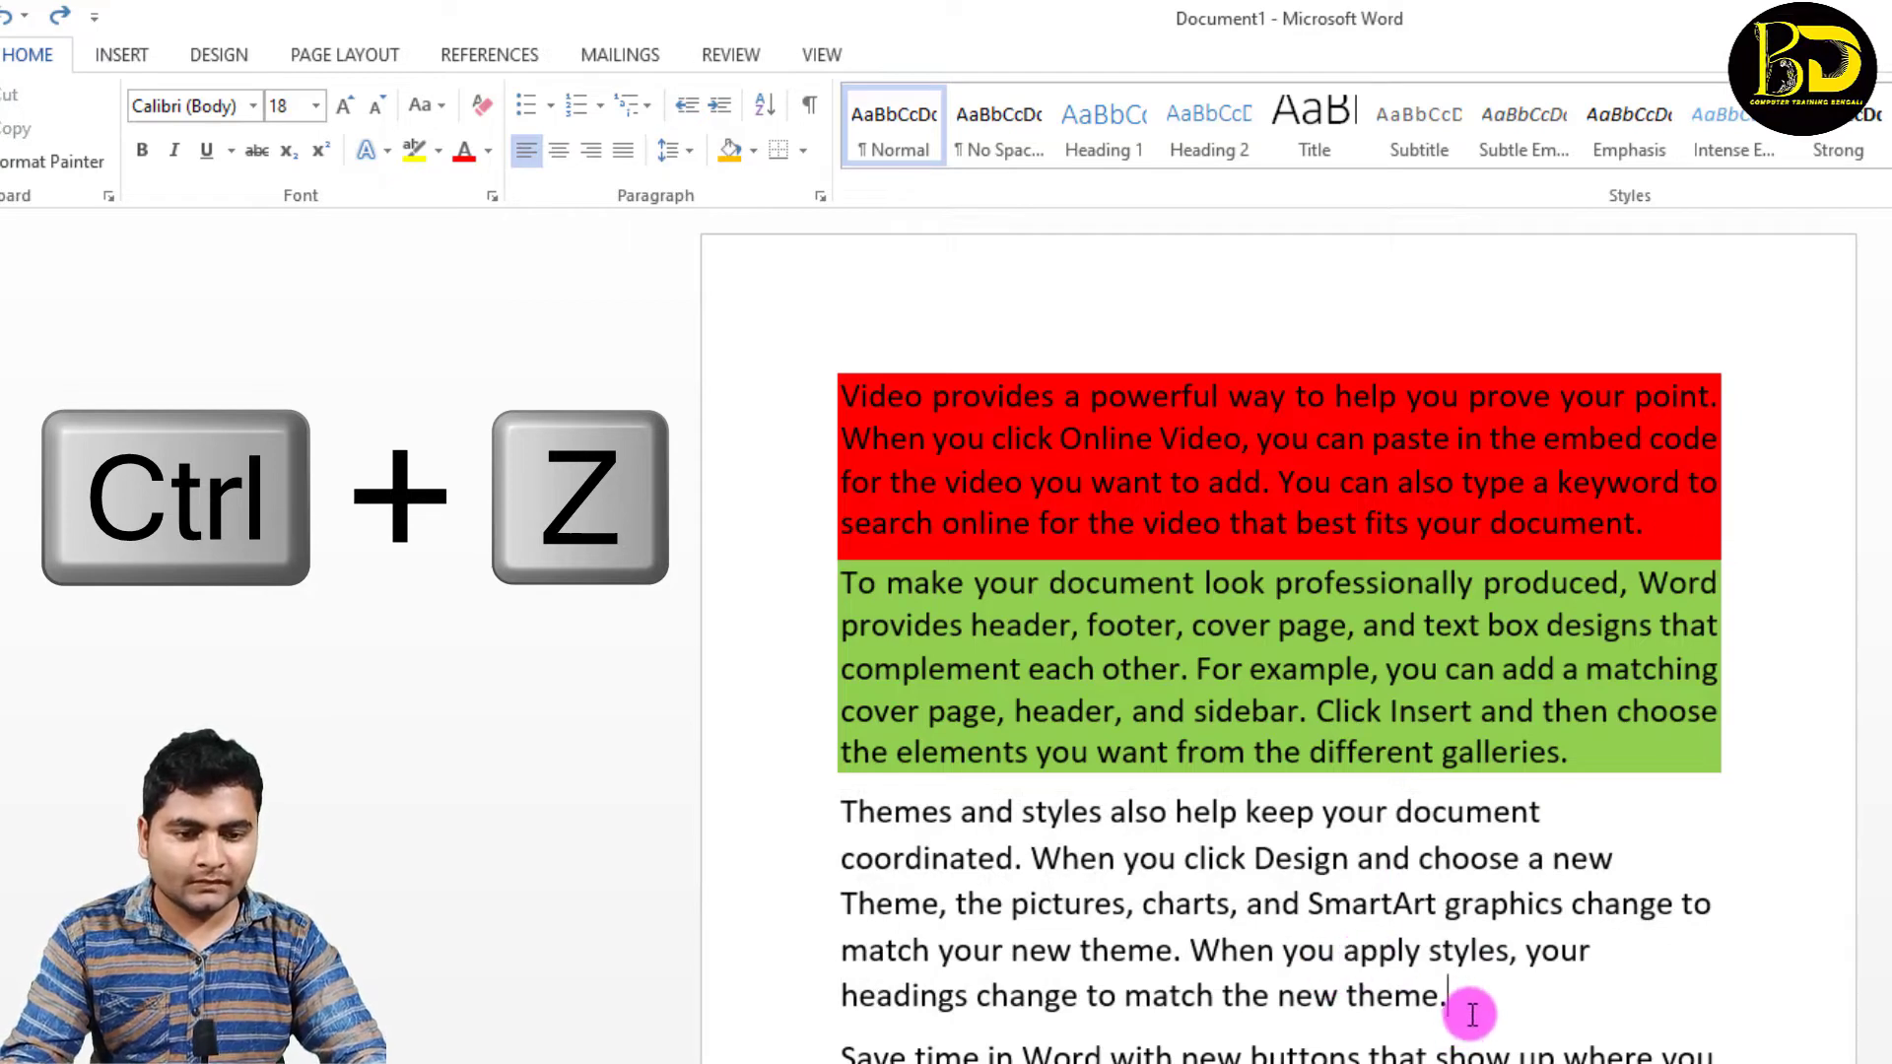
left_click_drag(1454, 985, 862, 800)
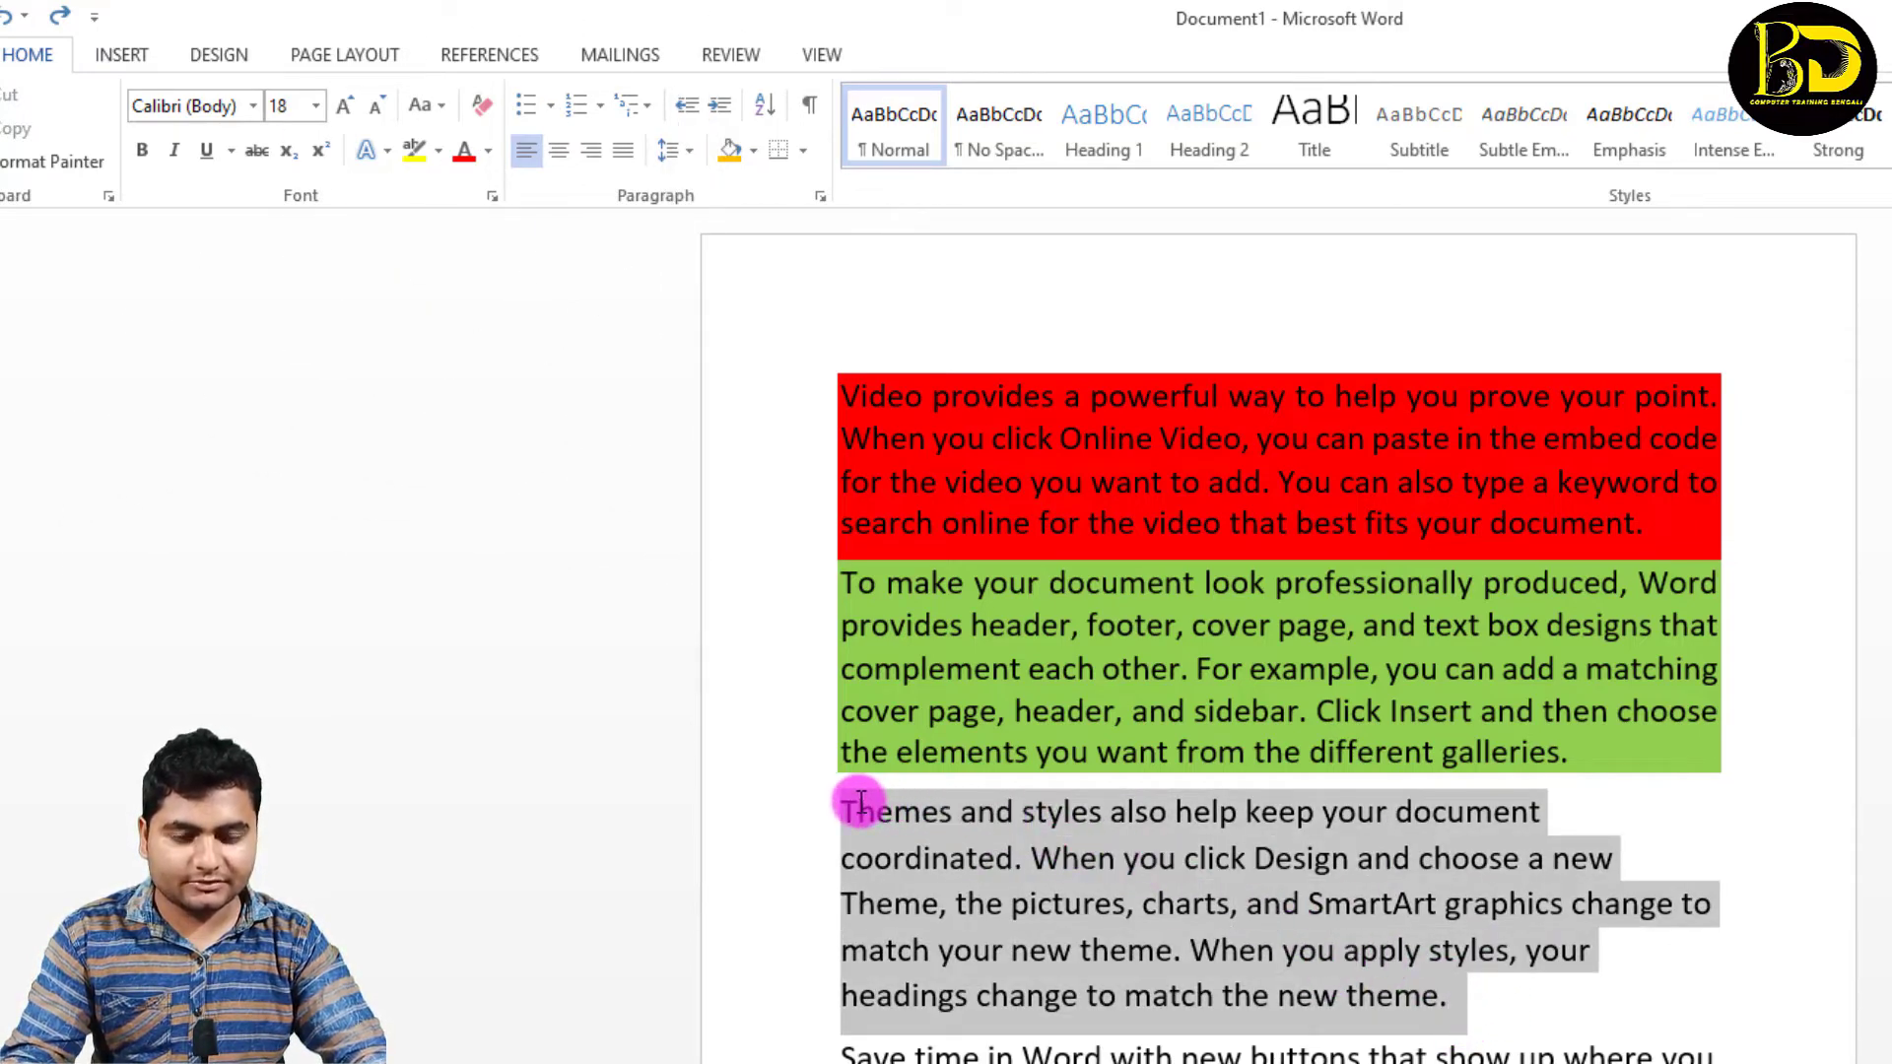
left_click(753, 148)
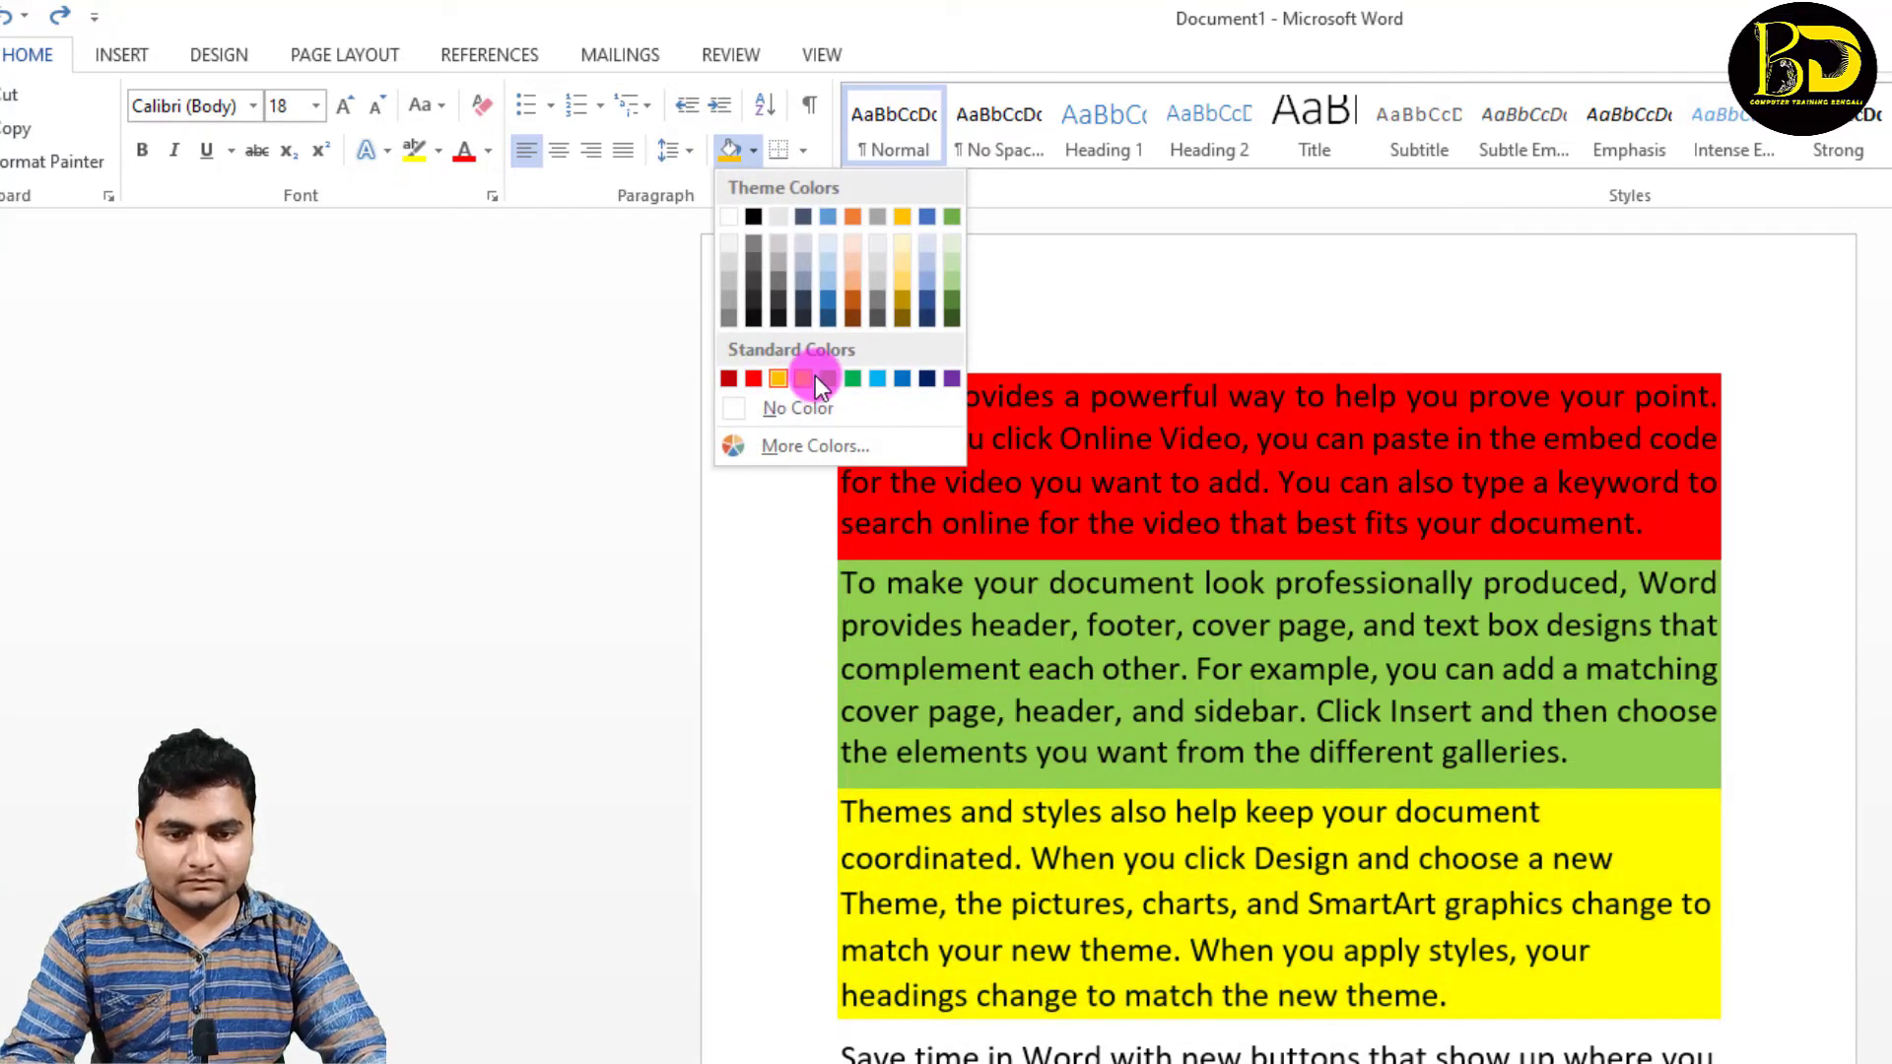
left_click(814, 379)
left_click(1487, 719)
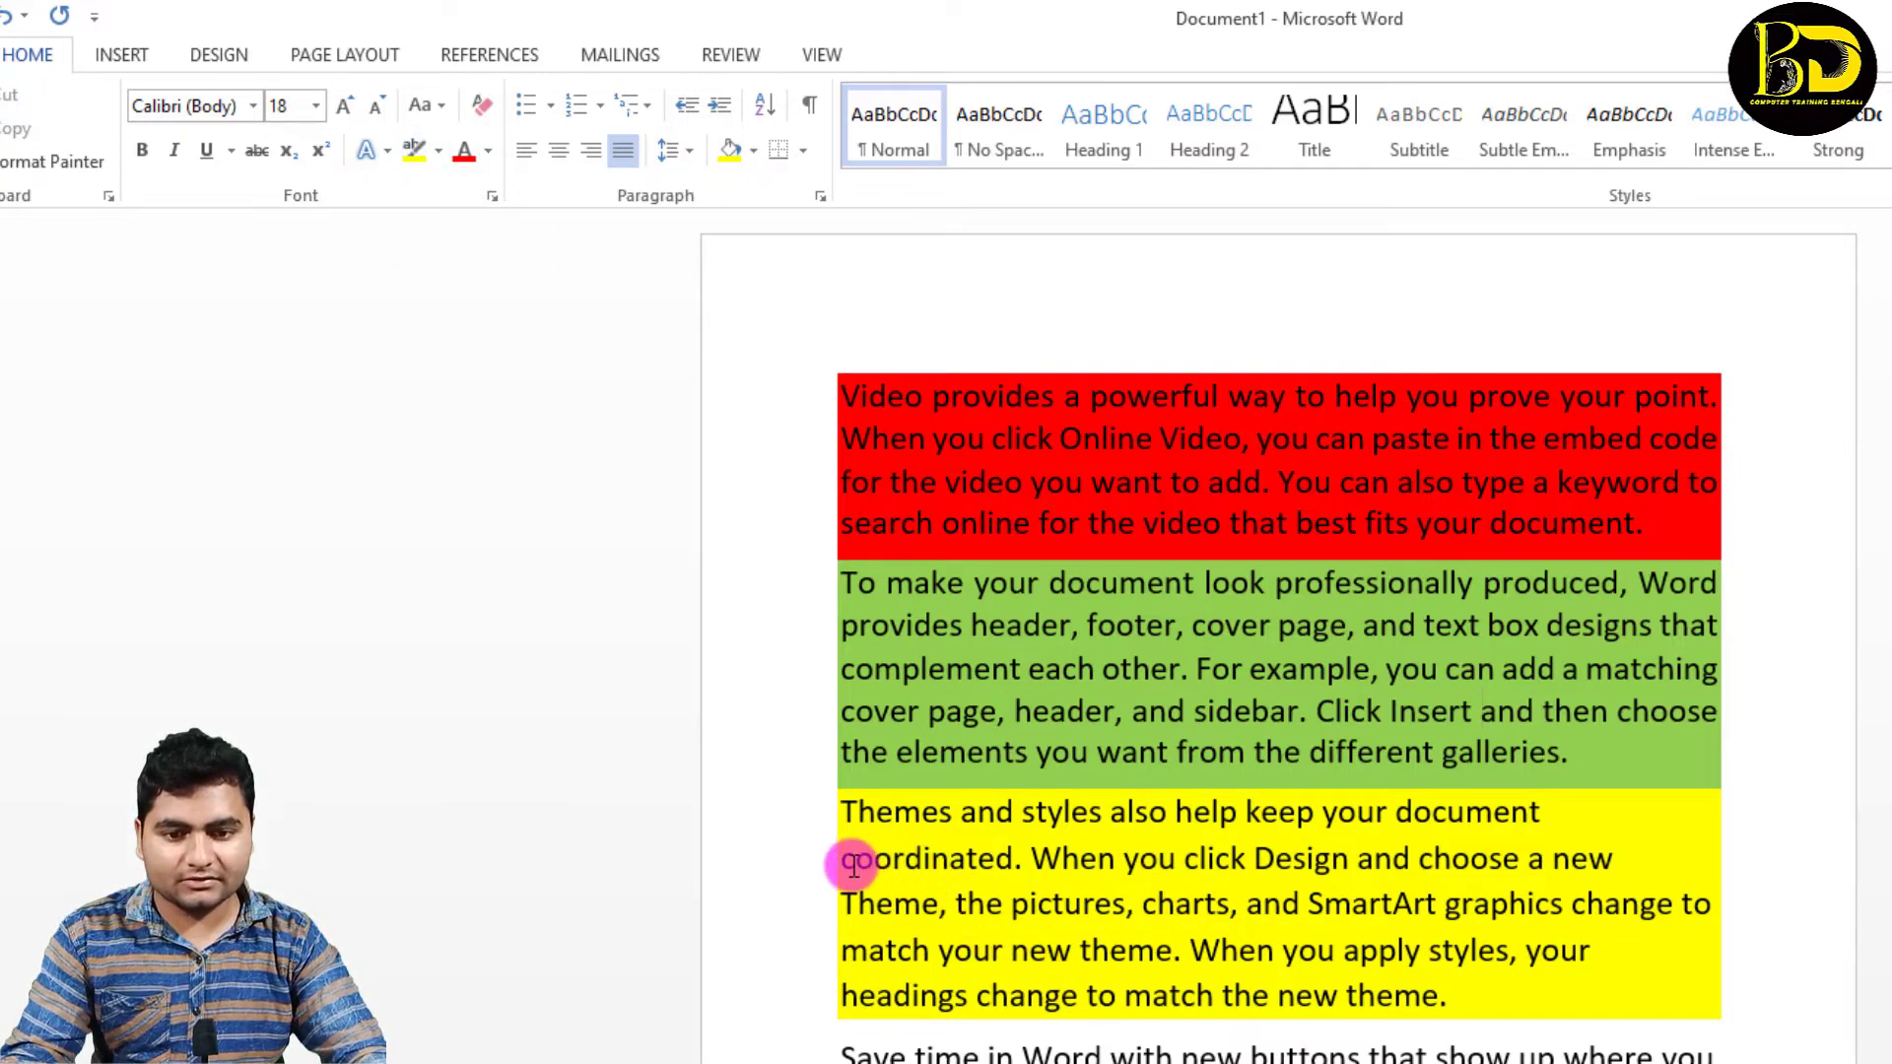
Step: Highlight the third paragraph's text from "coordinated" through "SmartArt graphics" in red
left_click_drag(850, 864, 1570, 907)
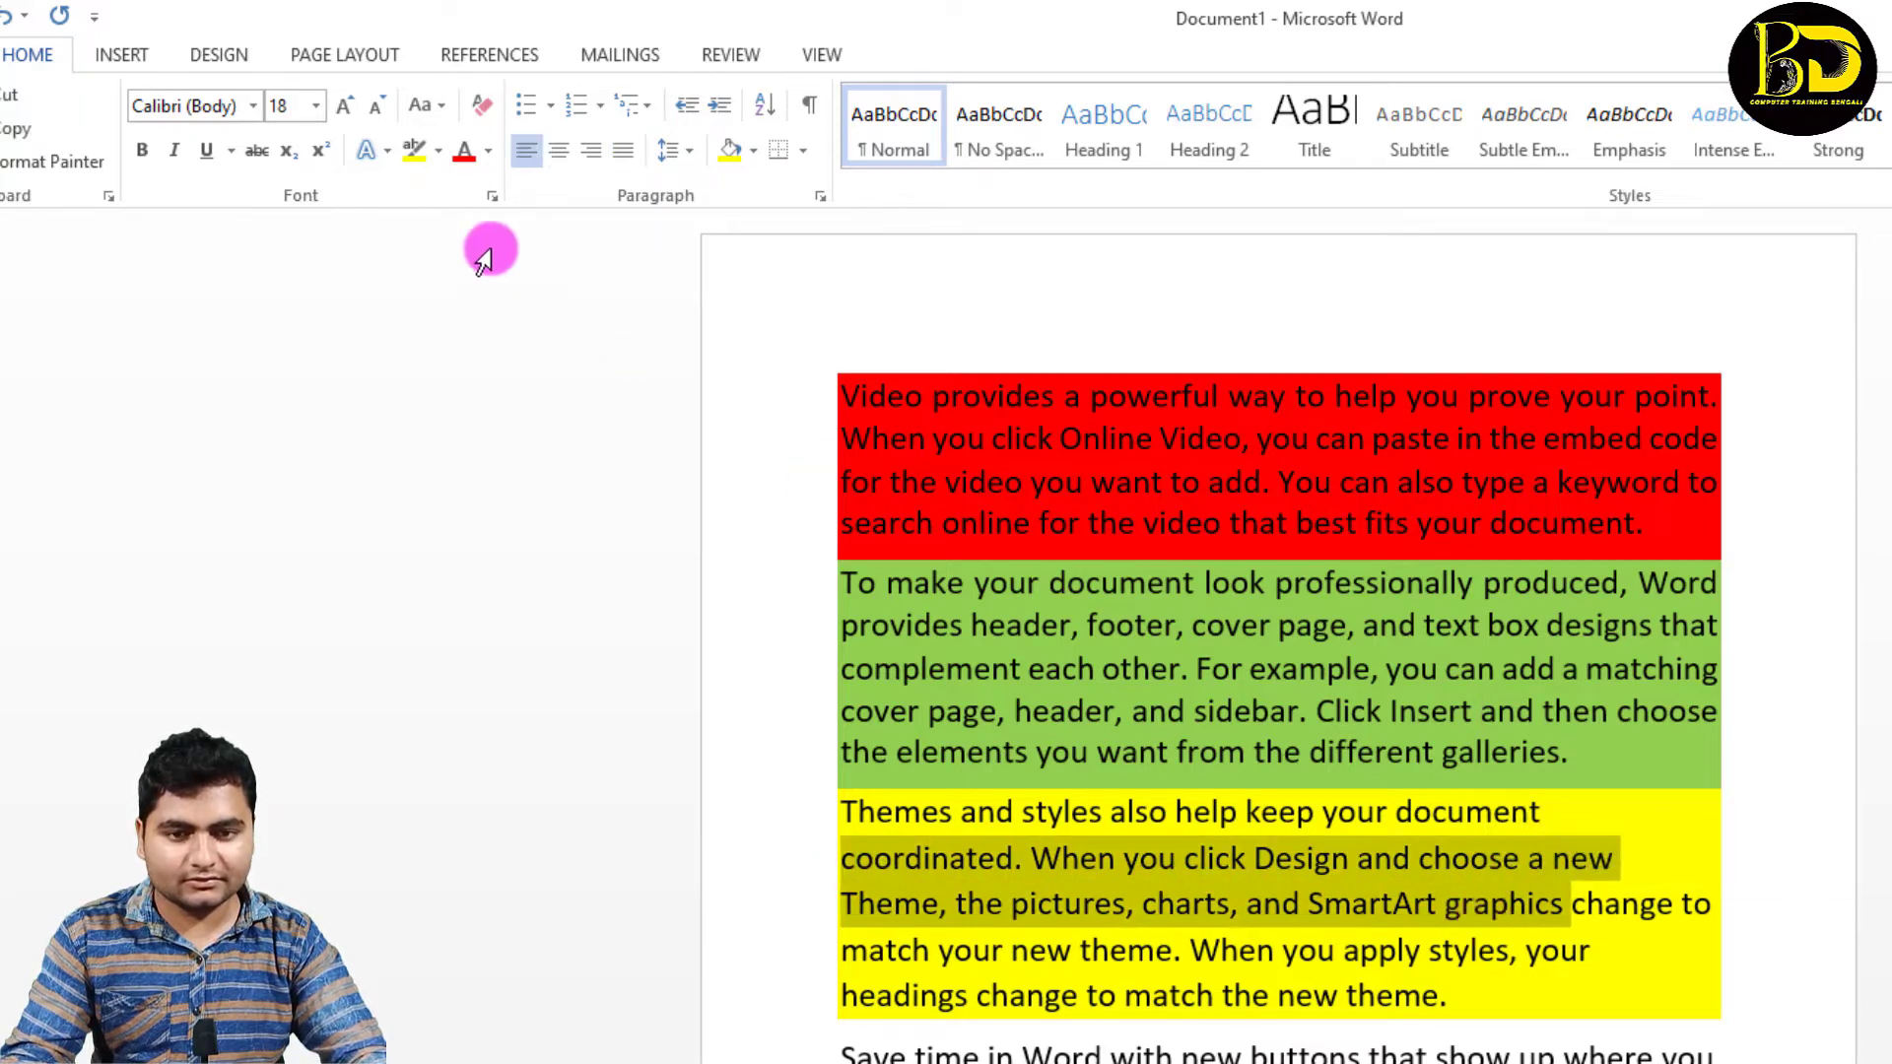
left_click(440, 152)
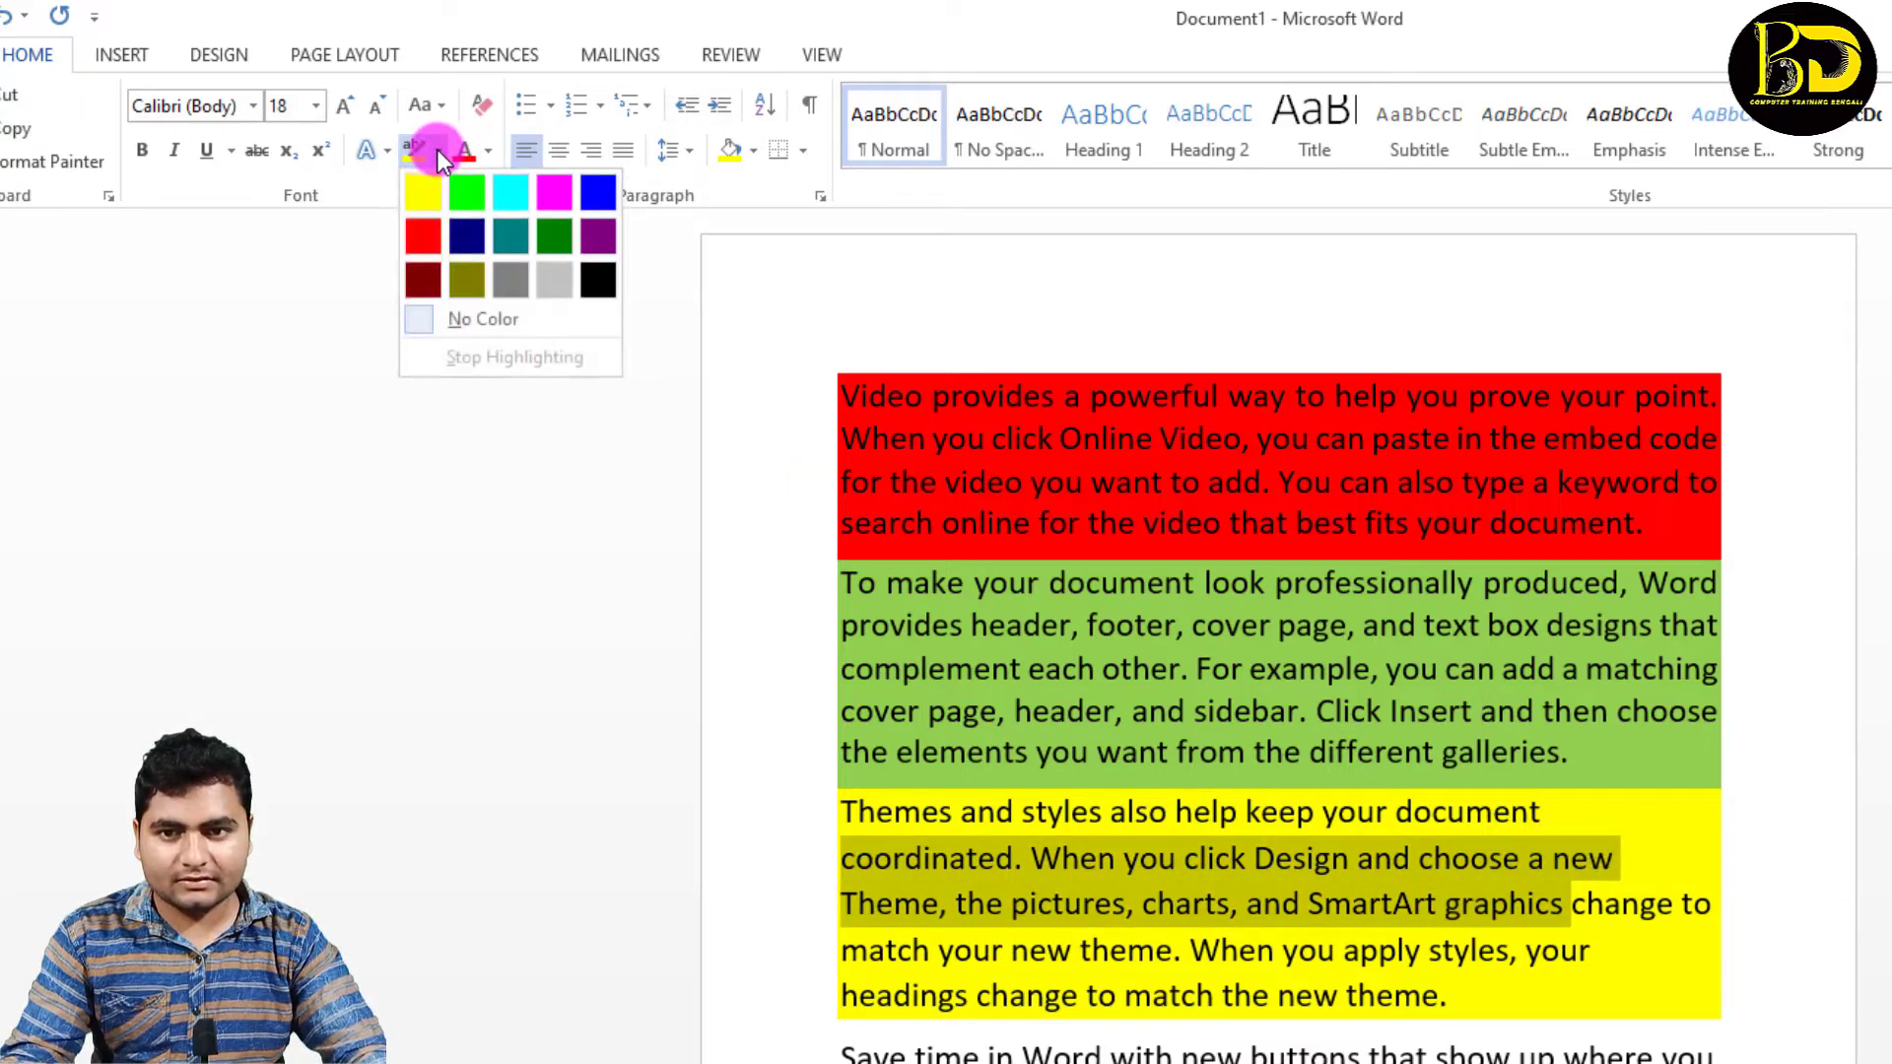
left_click(440, 245)
left_click(1089, 808)
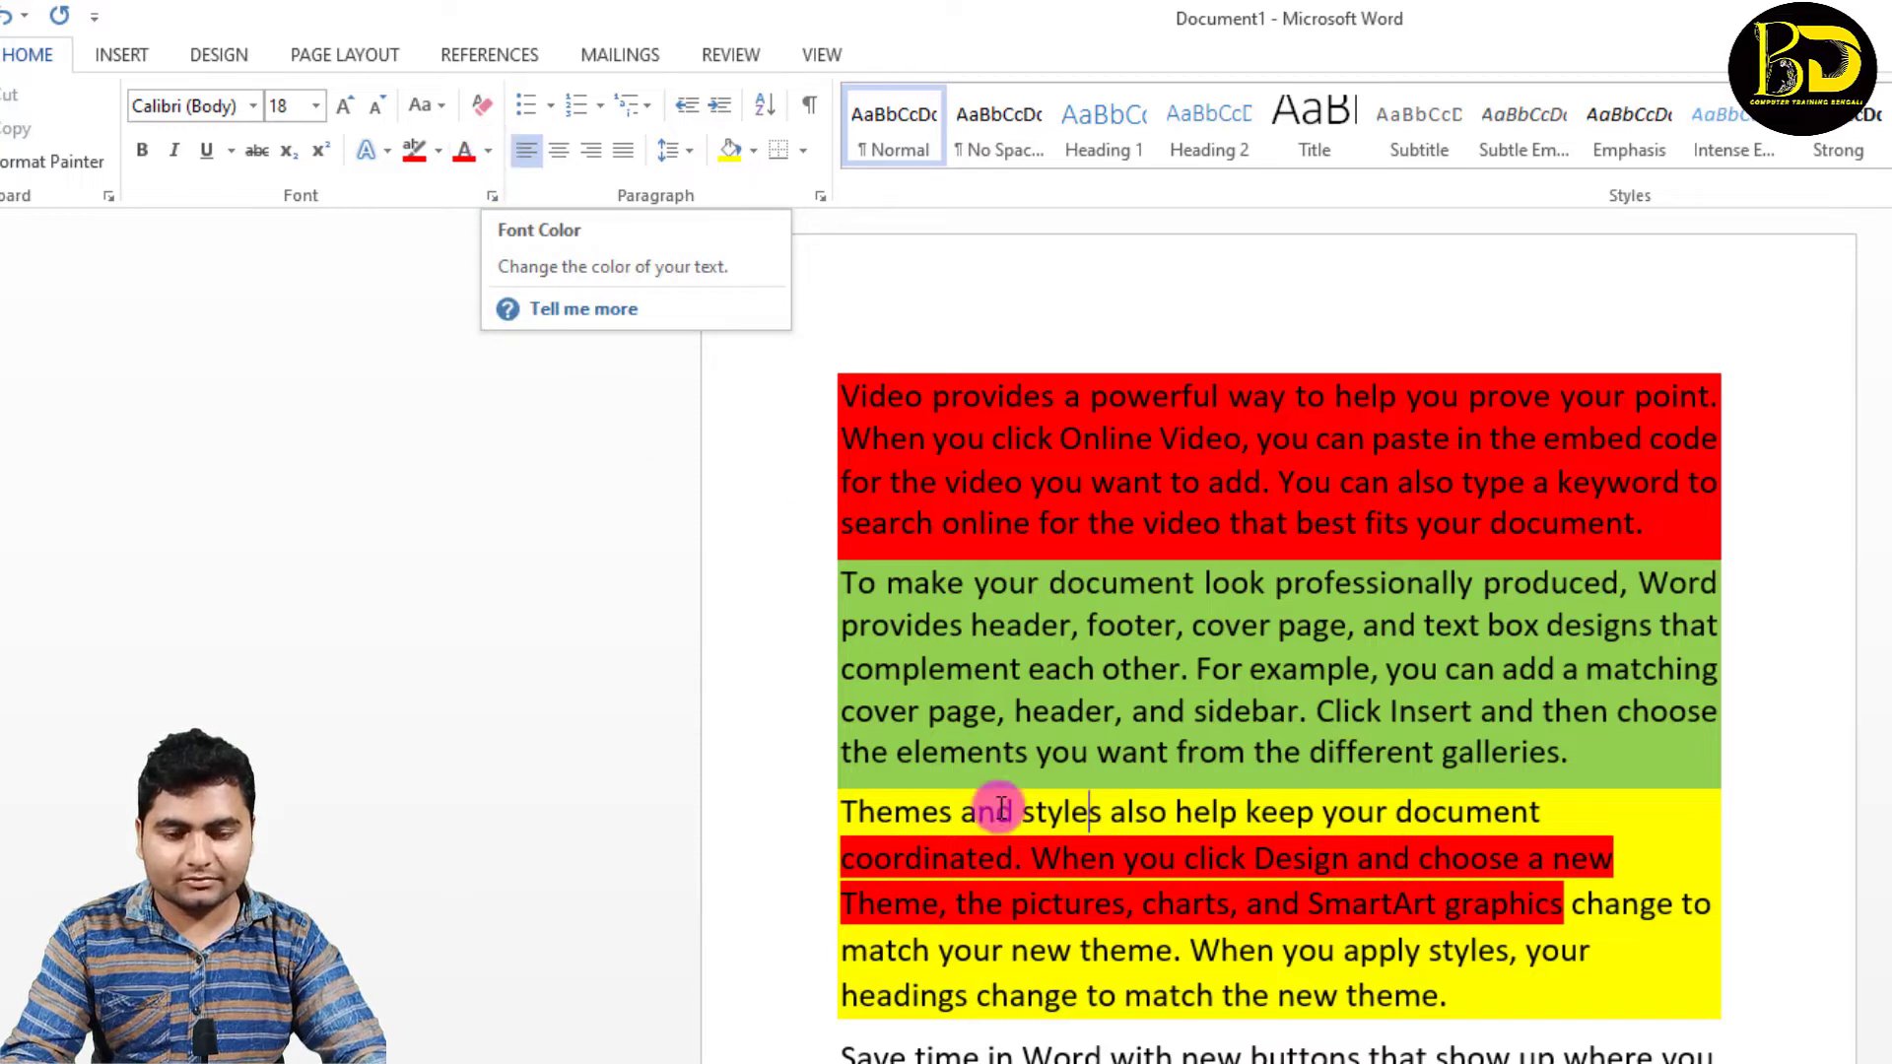
Step: Set the font colour of the third paragraph's last two lines, from "match your new theme", to light blue
left_click_drag(915, 950, 1460, 982)
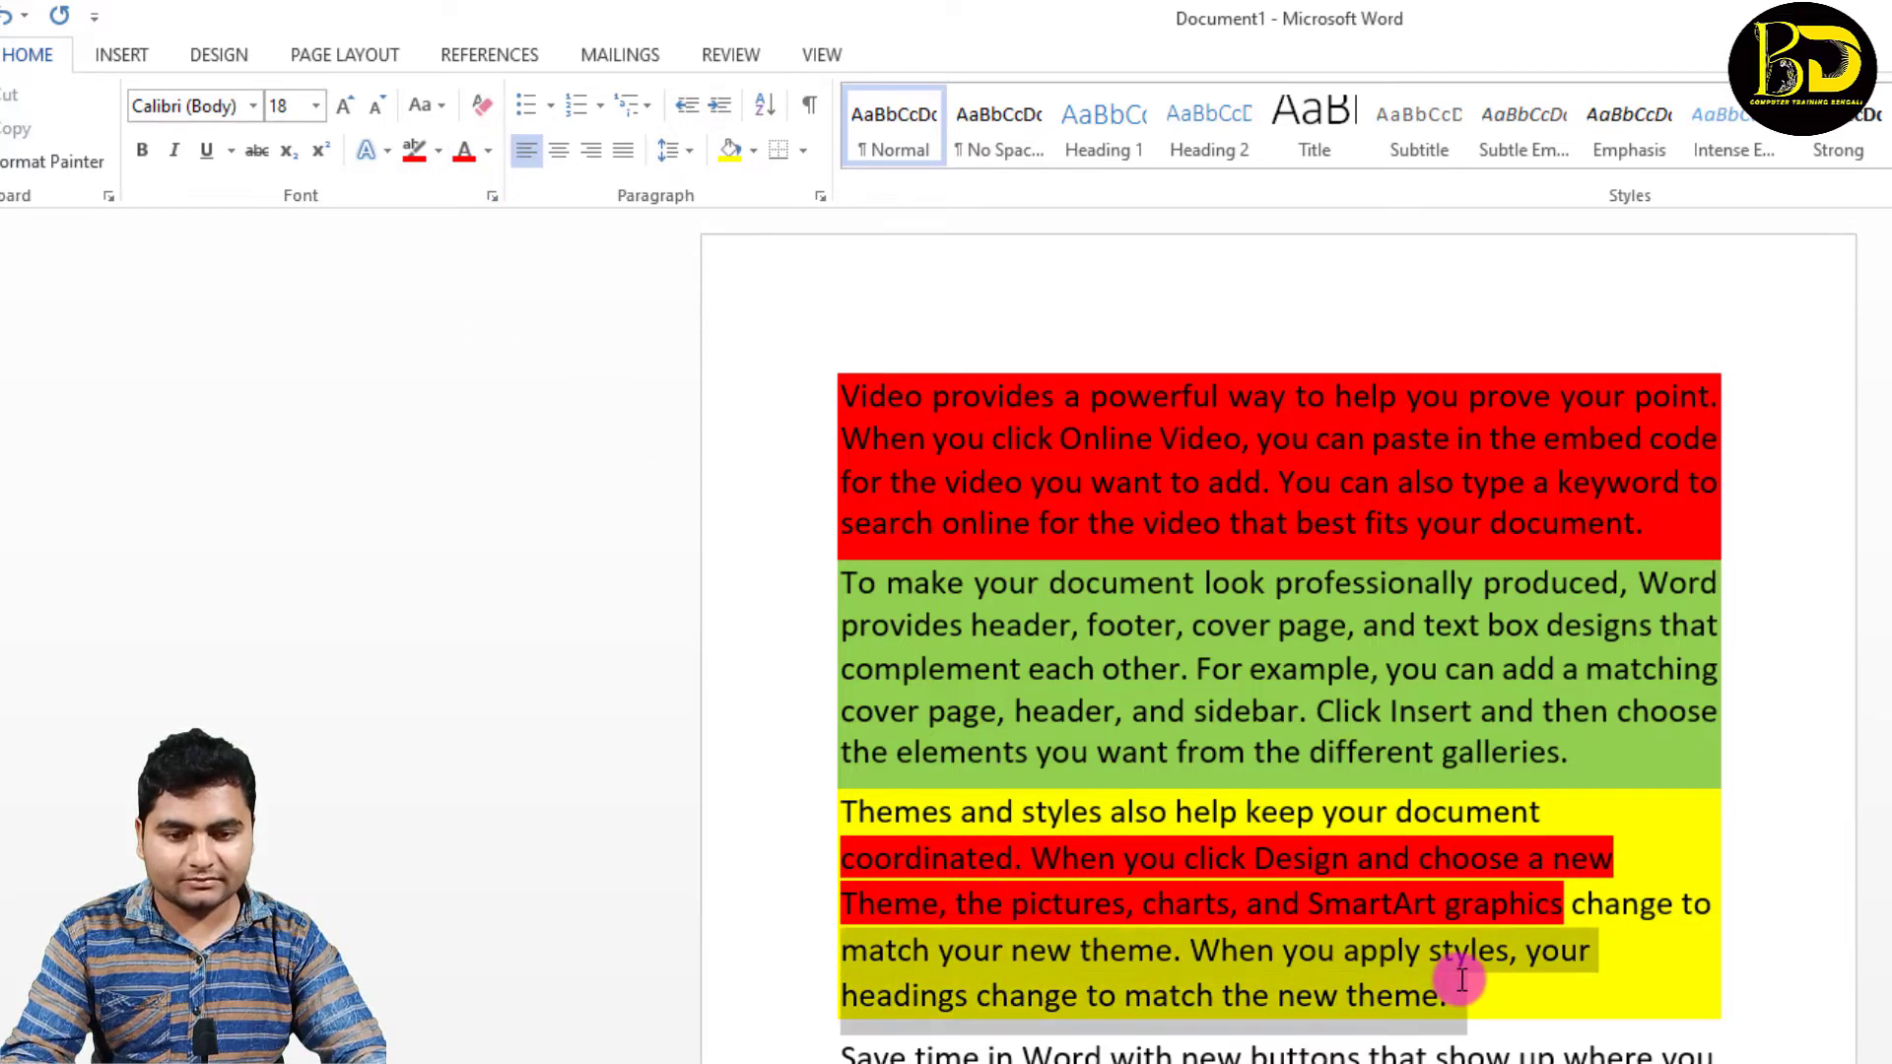
left_click(484, 154)
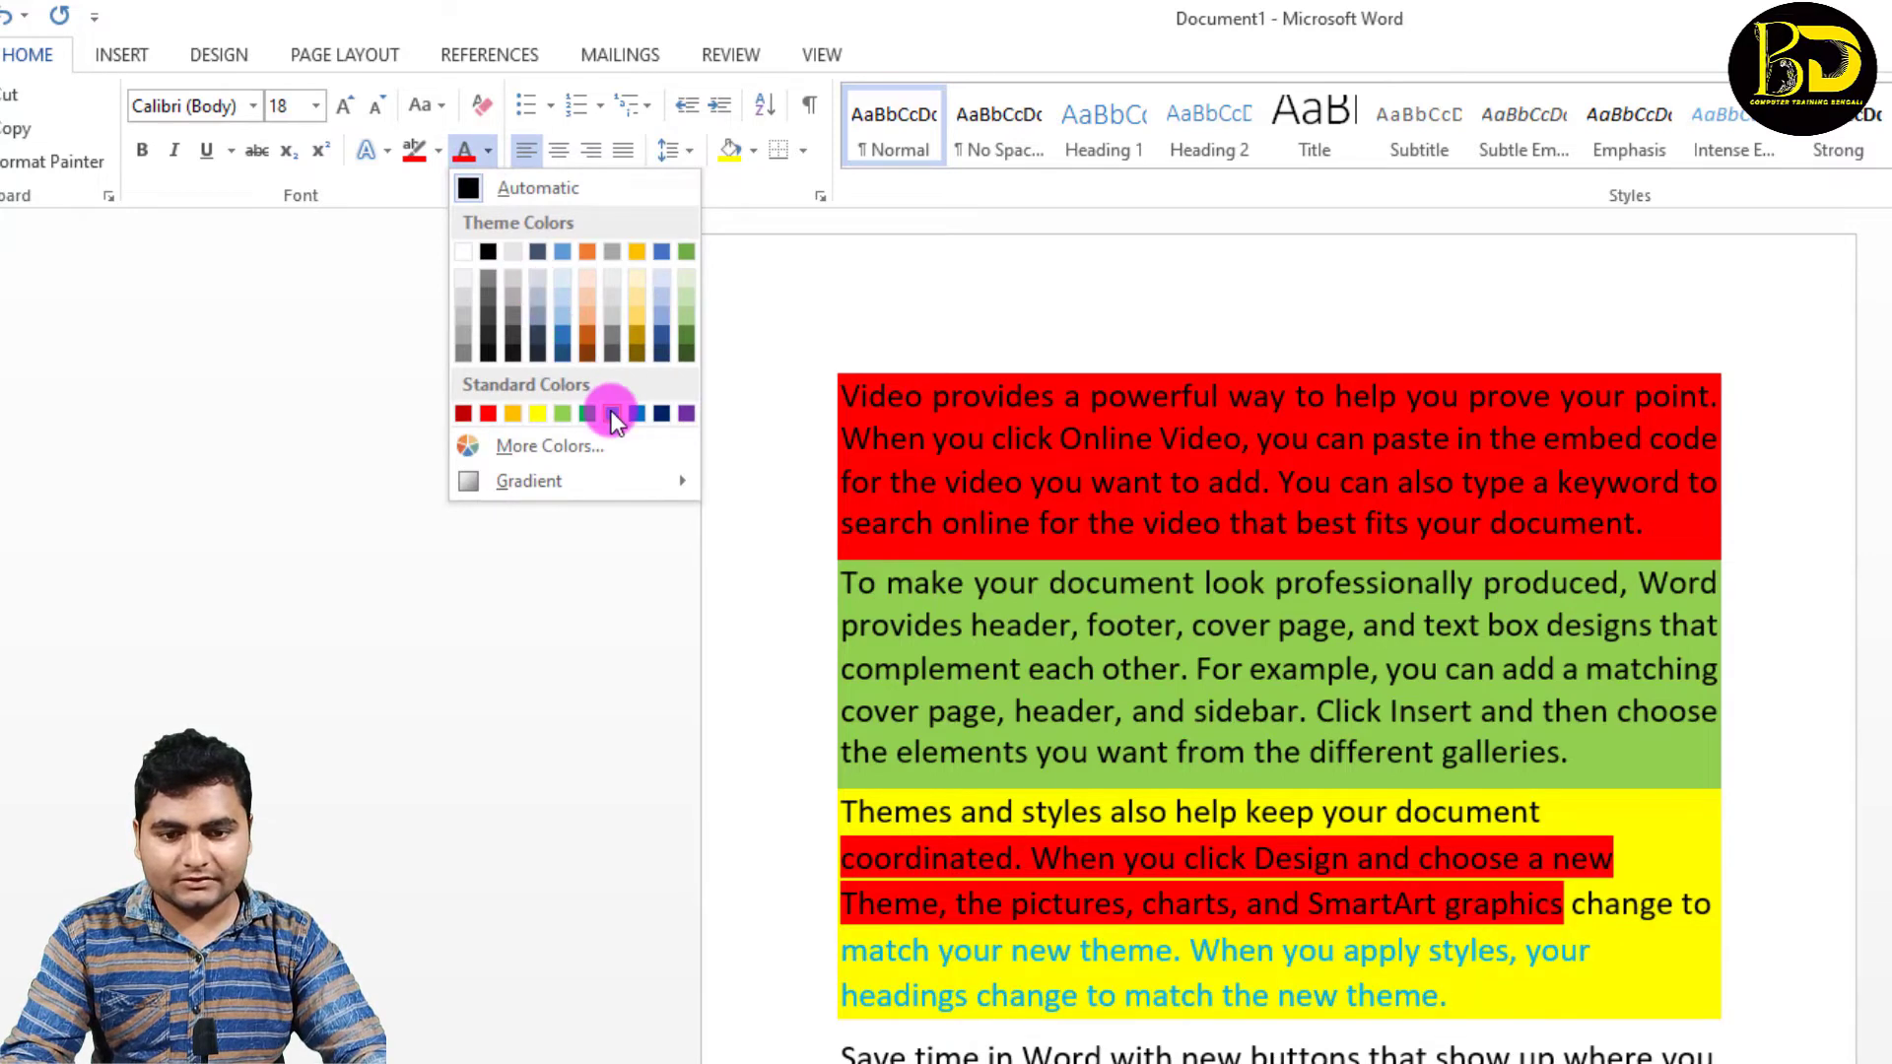
left_click(613, 414)
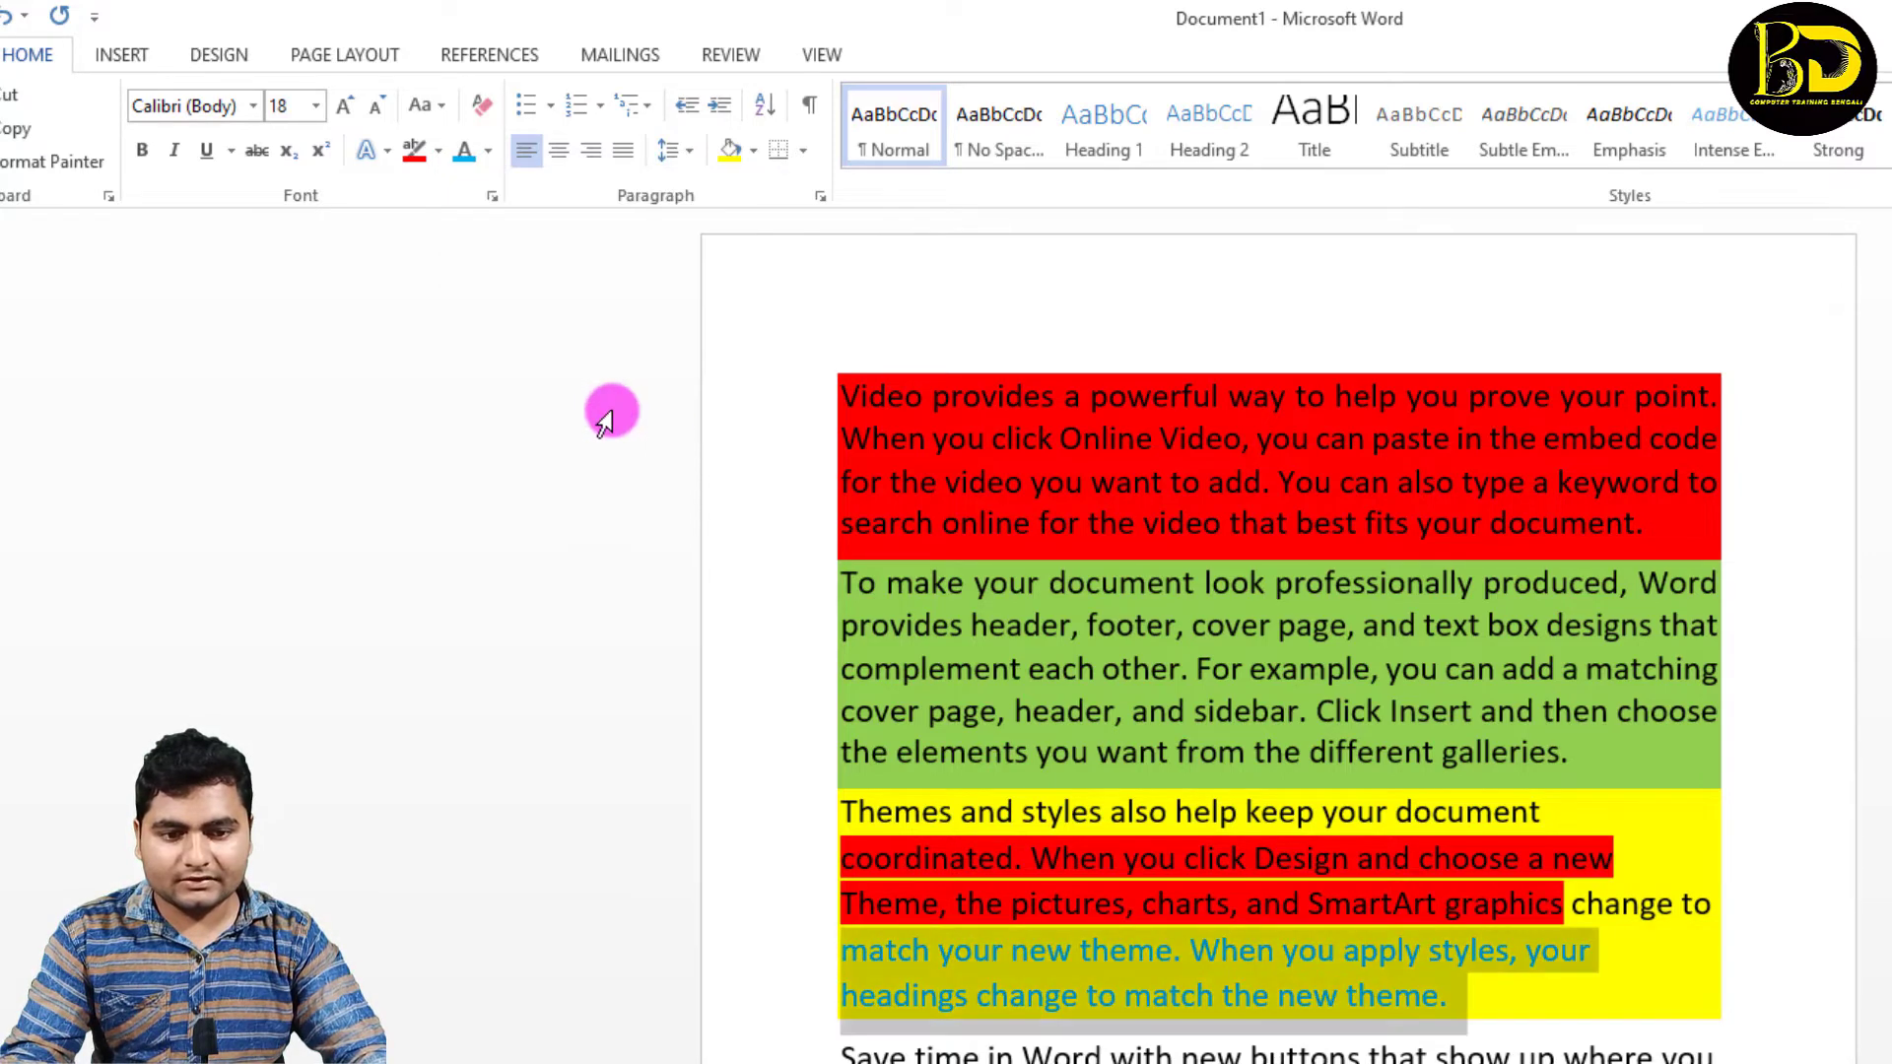
left_click(1281, 659)
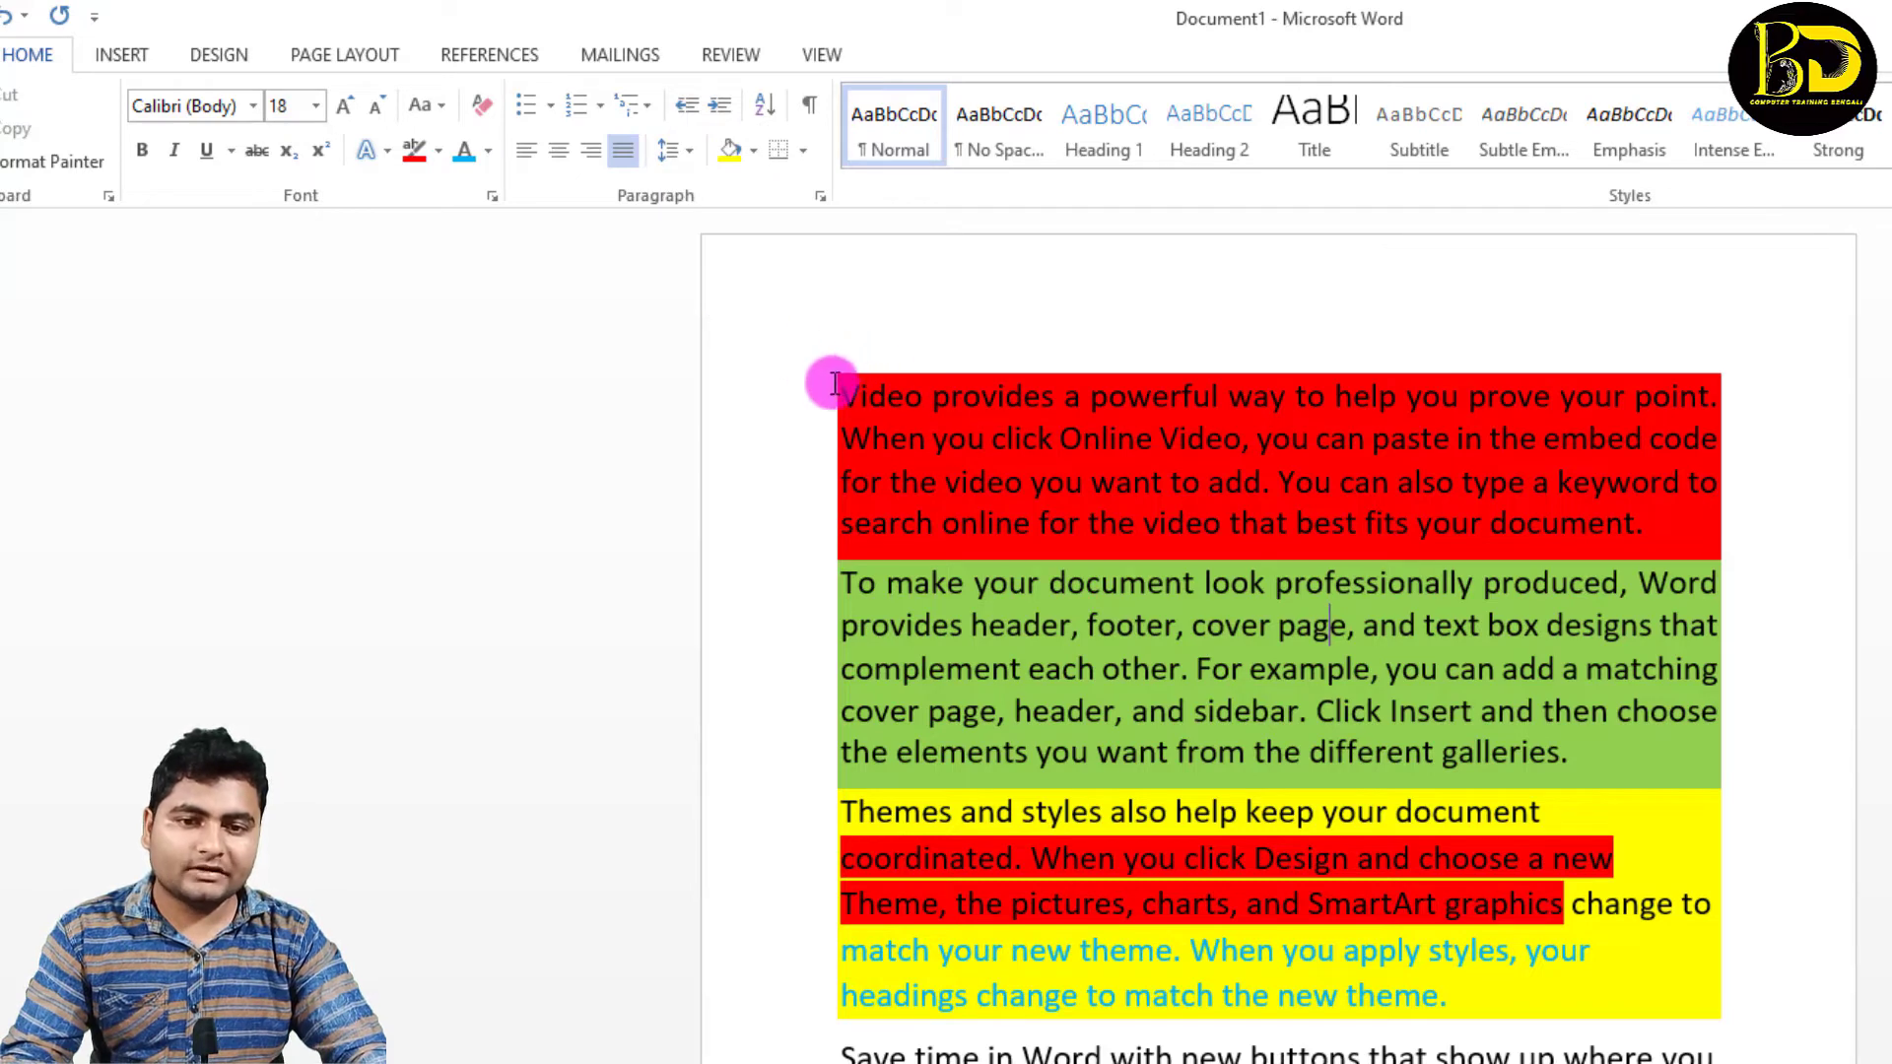
Step: Remove the shading and the text highlighting from the first three paragraphs
left_click_drag(834, 384, 1642, 968)
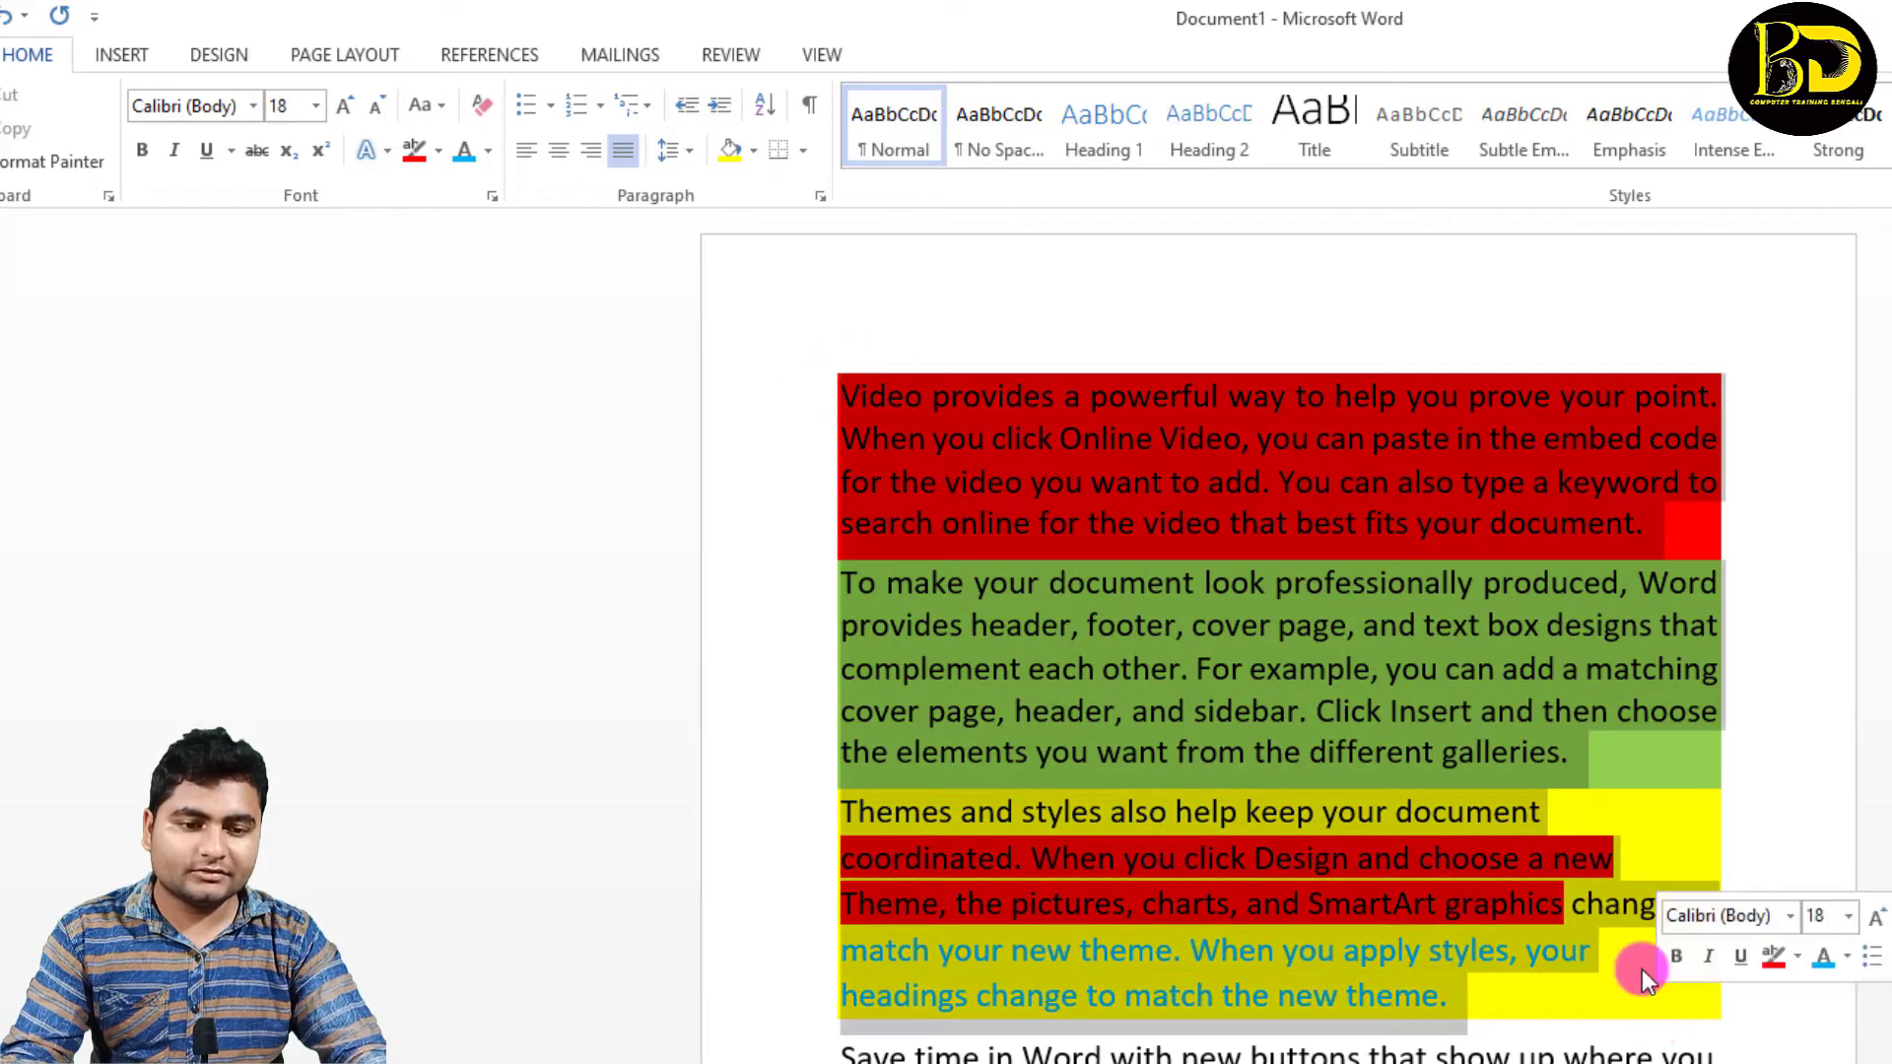
left_click(757, 147)
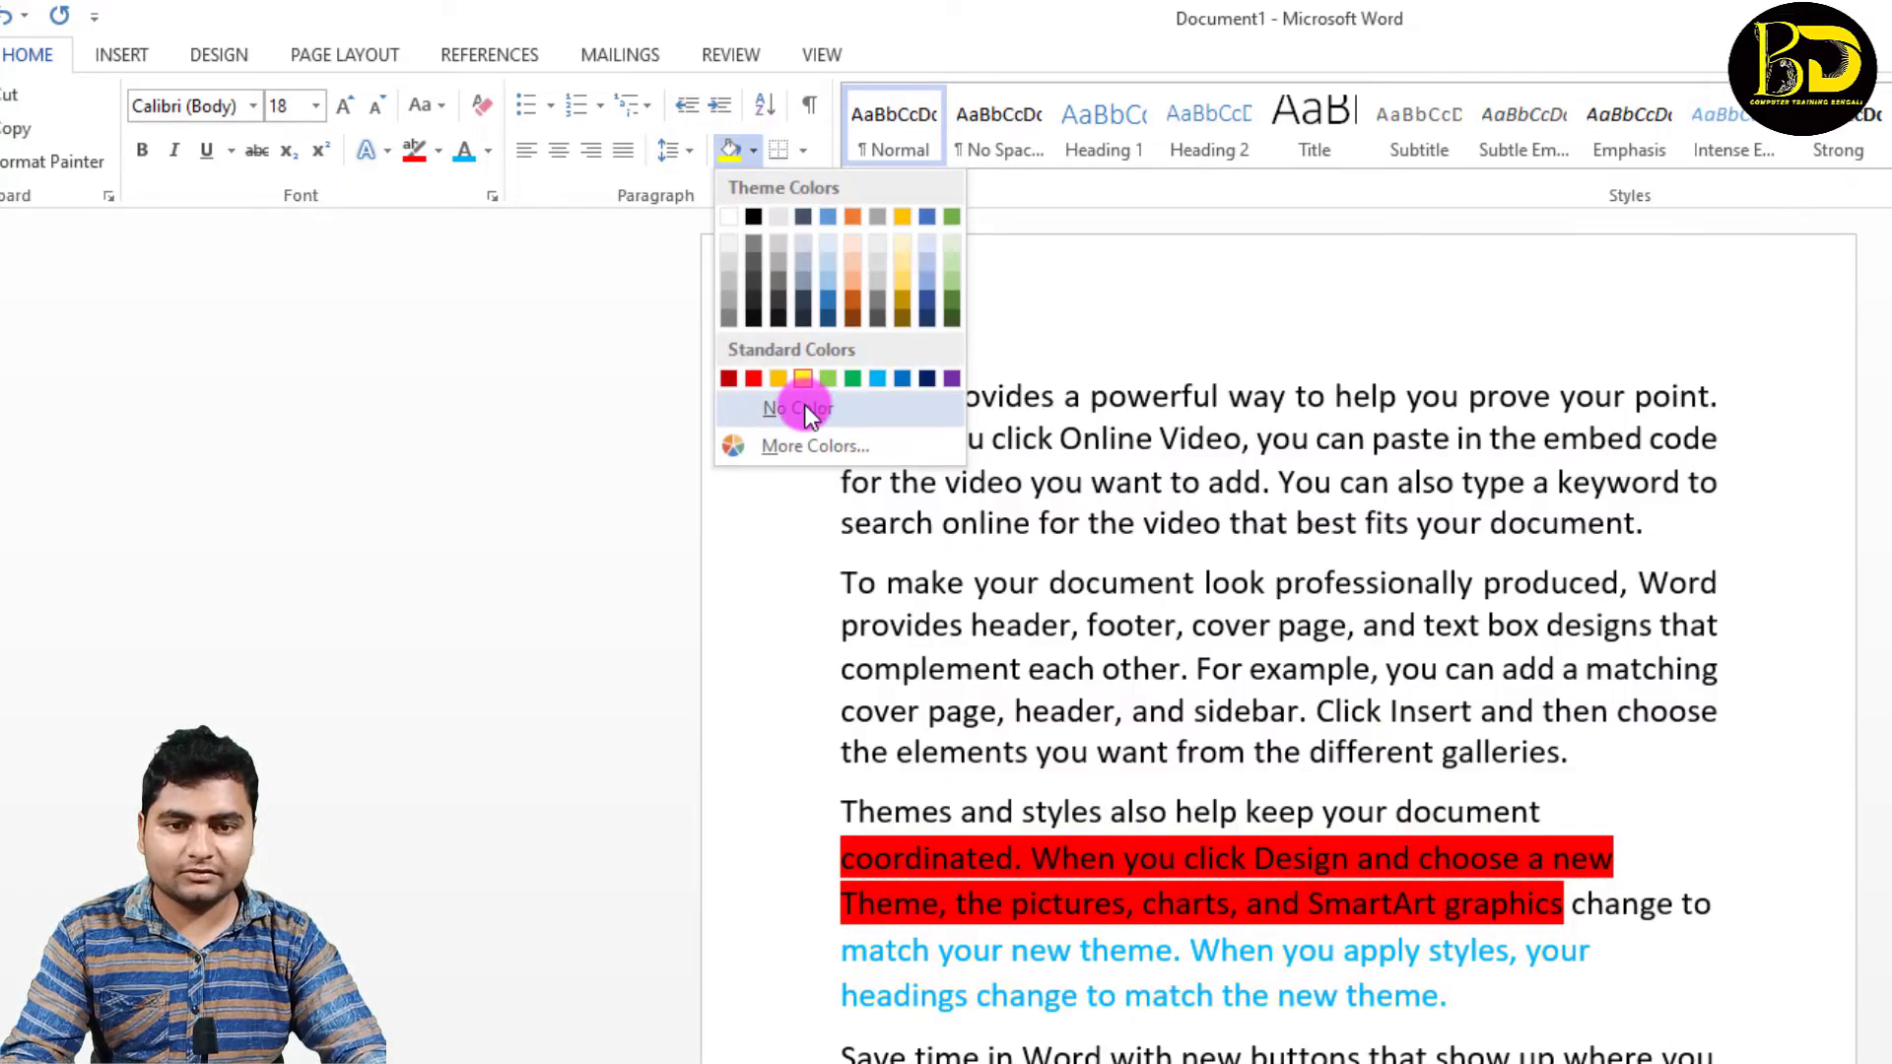
left_click(805, 404)
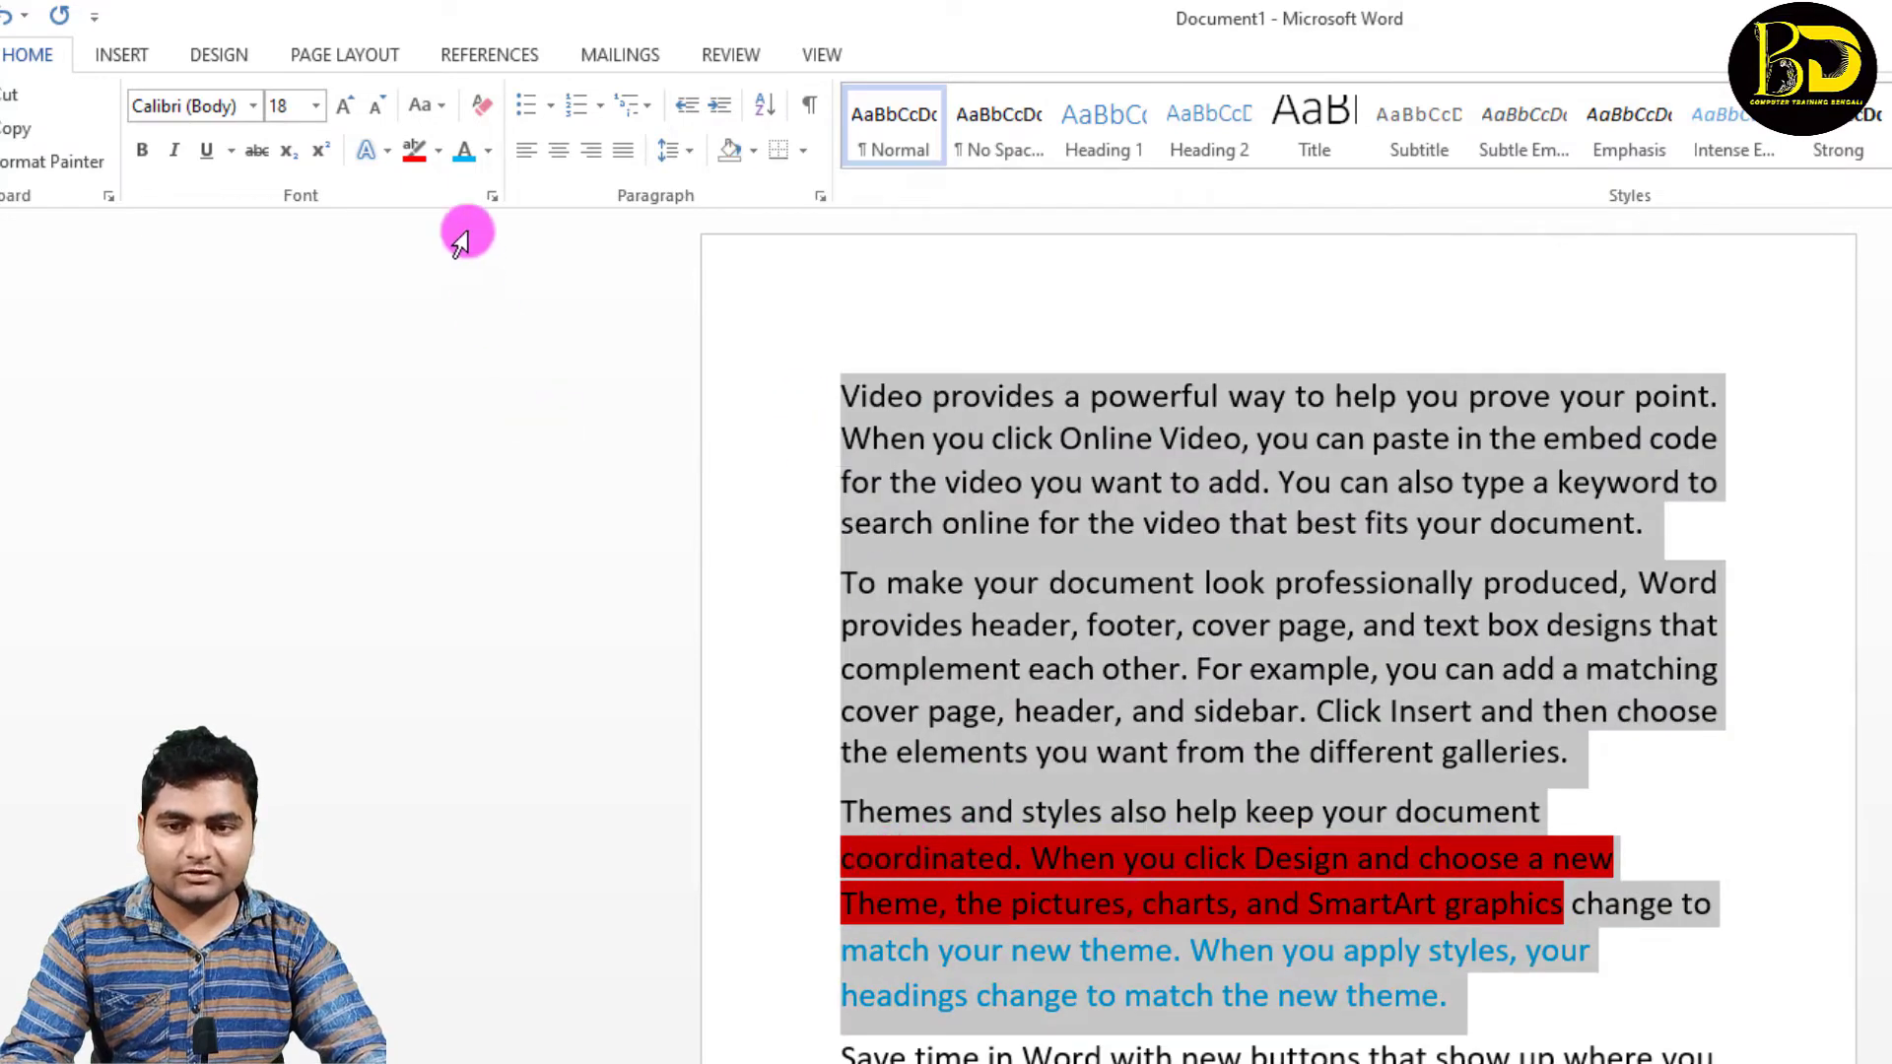
left_click(440, 148)
left_click(455, 319)
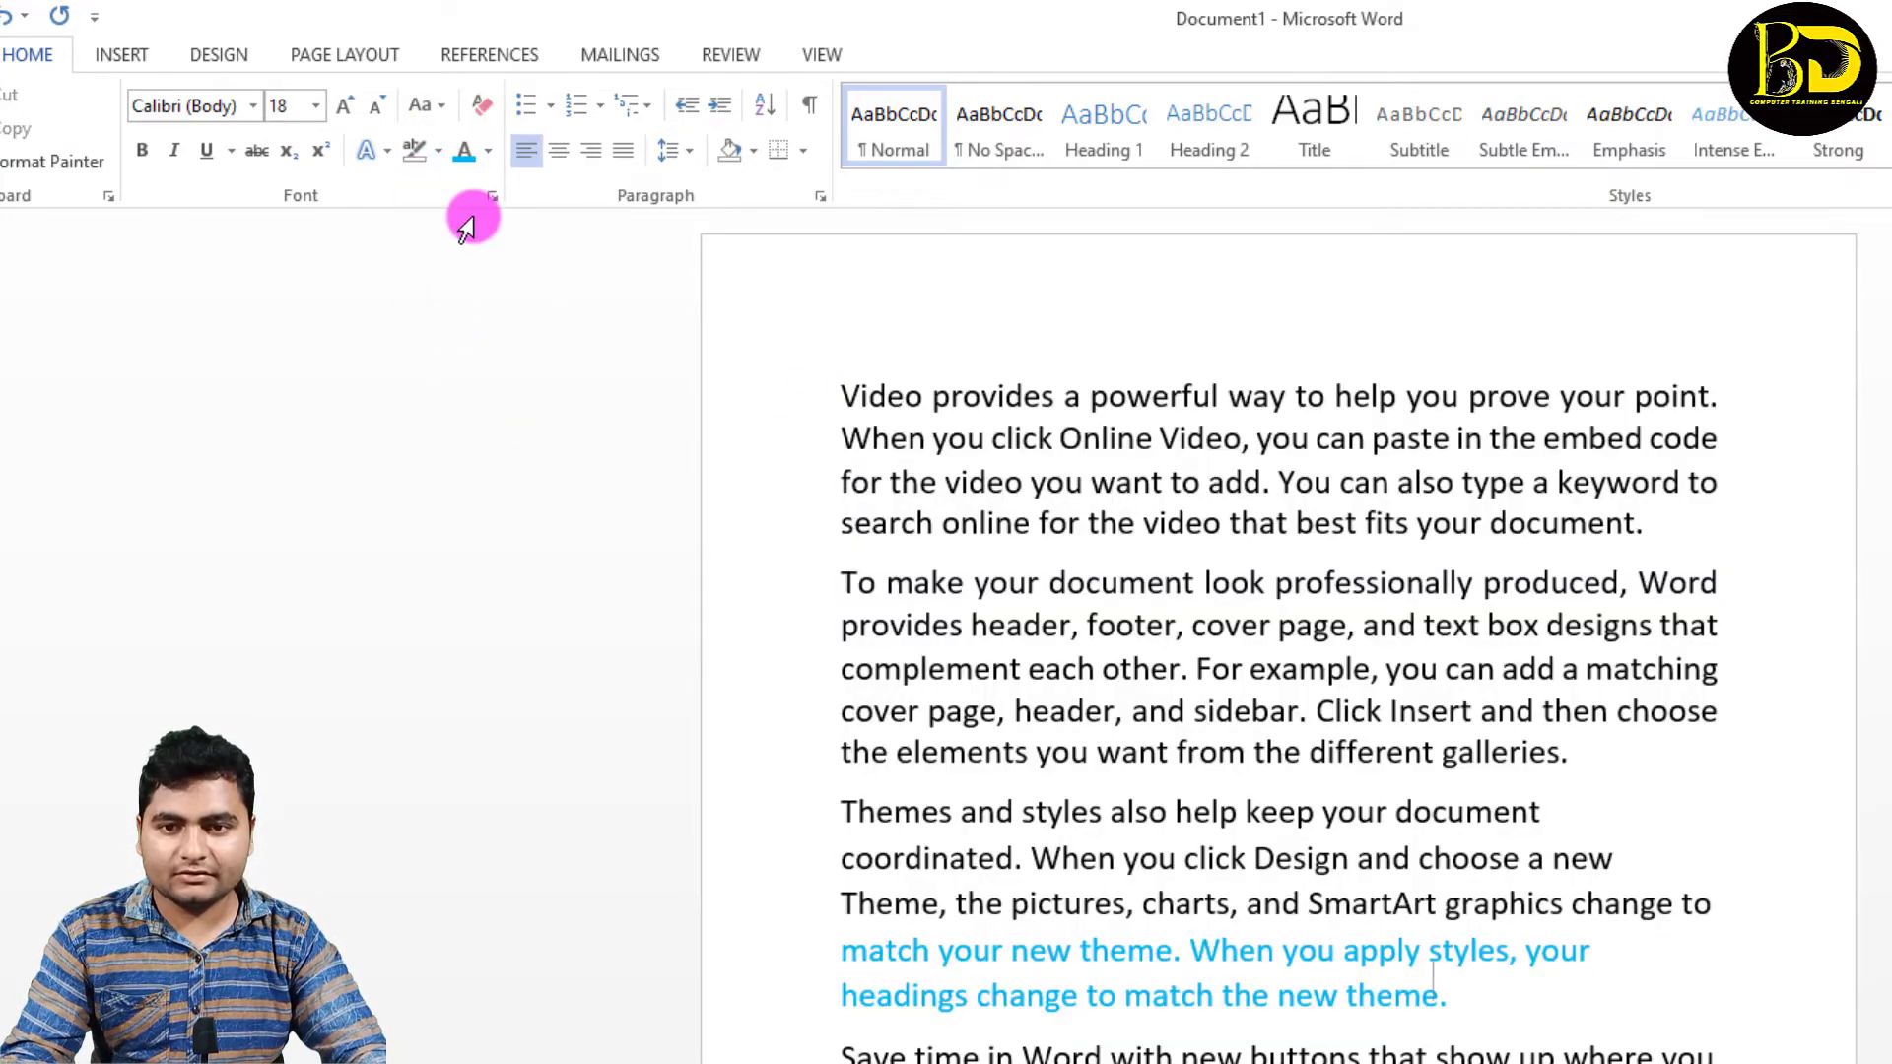
Step: Reset the font colour of the third paragraph's last two lines to Automatic
left_click_drag(833, 946, 1495, 1006)
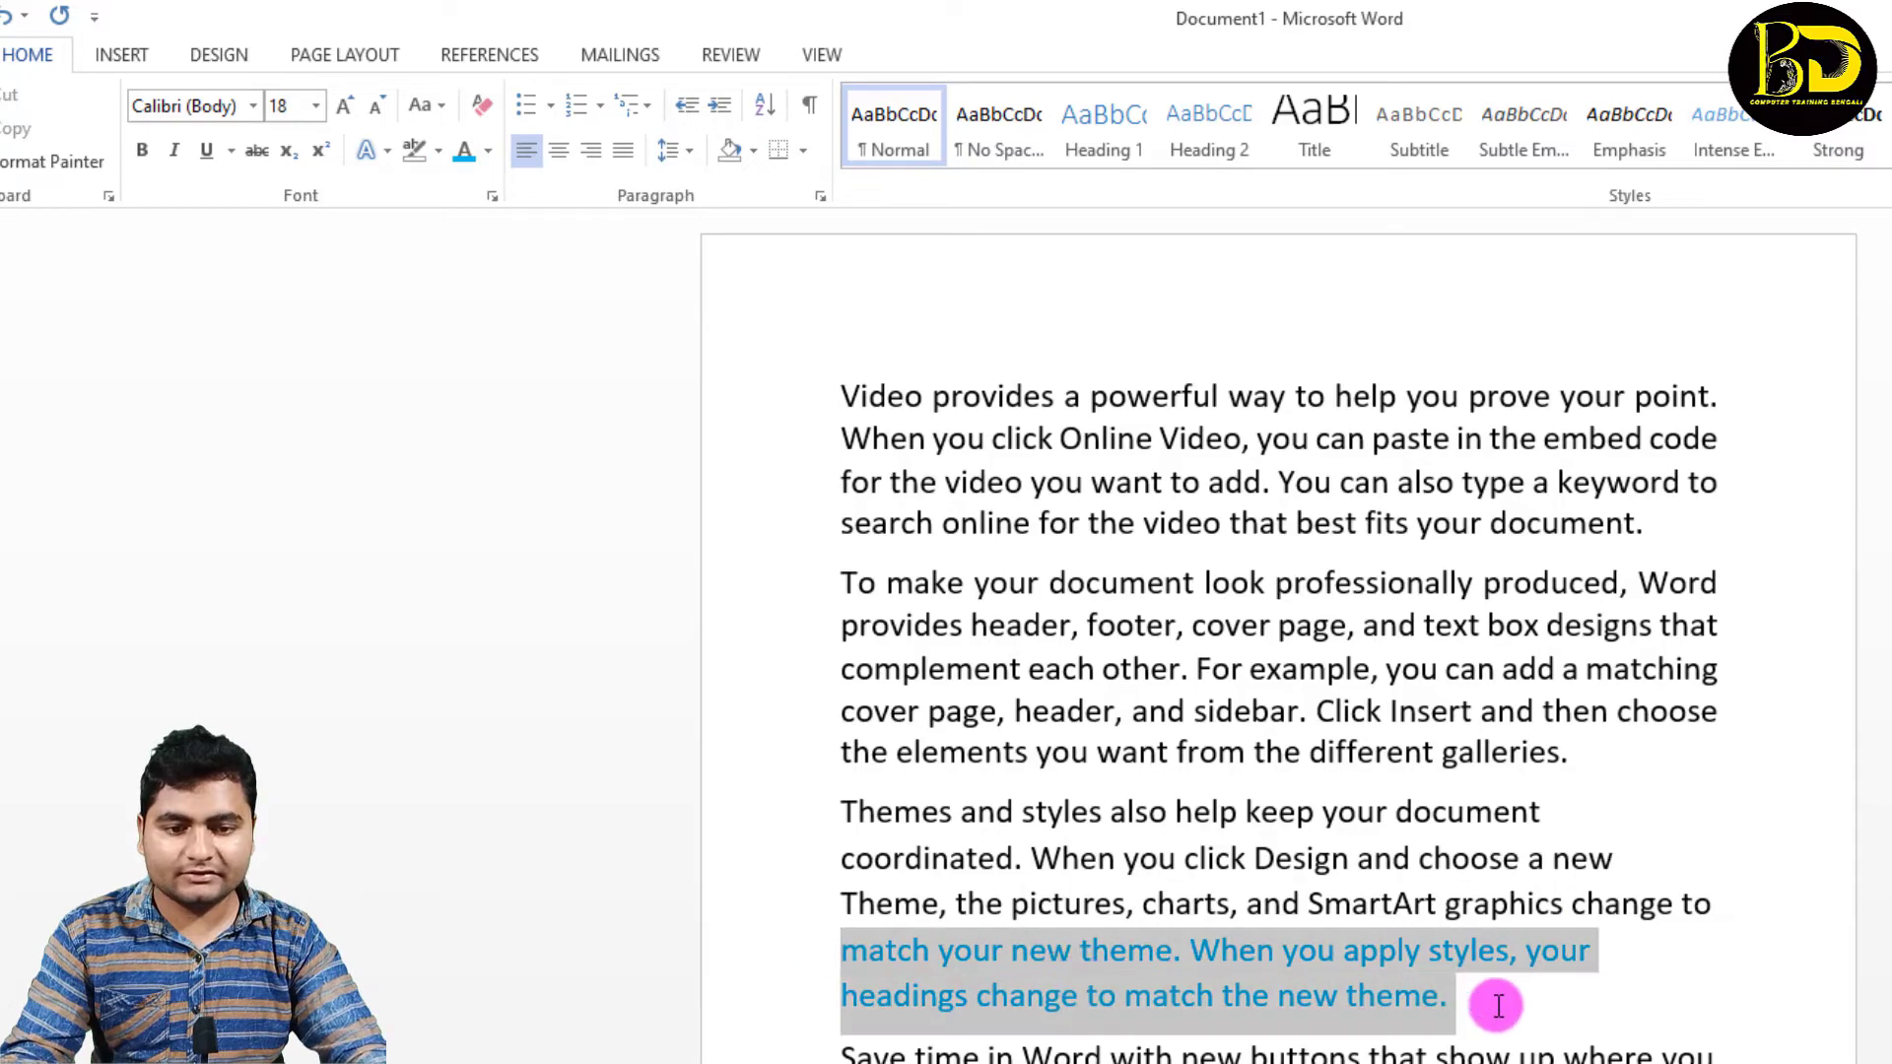
left_click(490, 151)
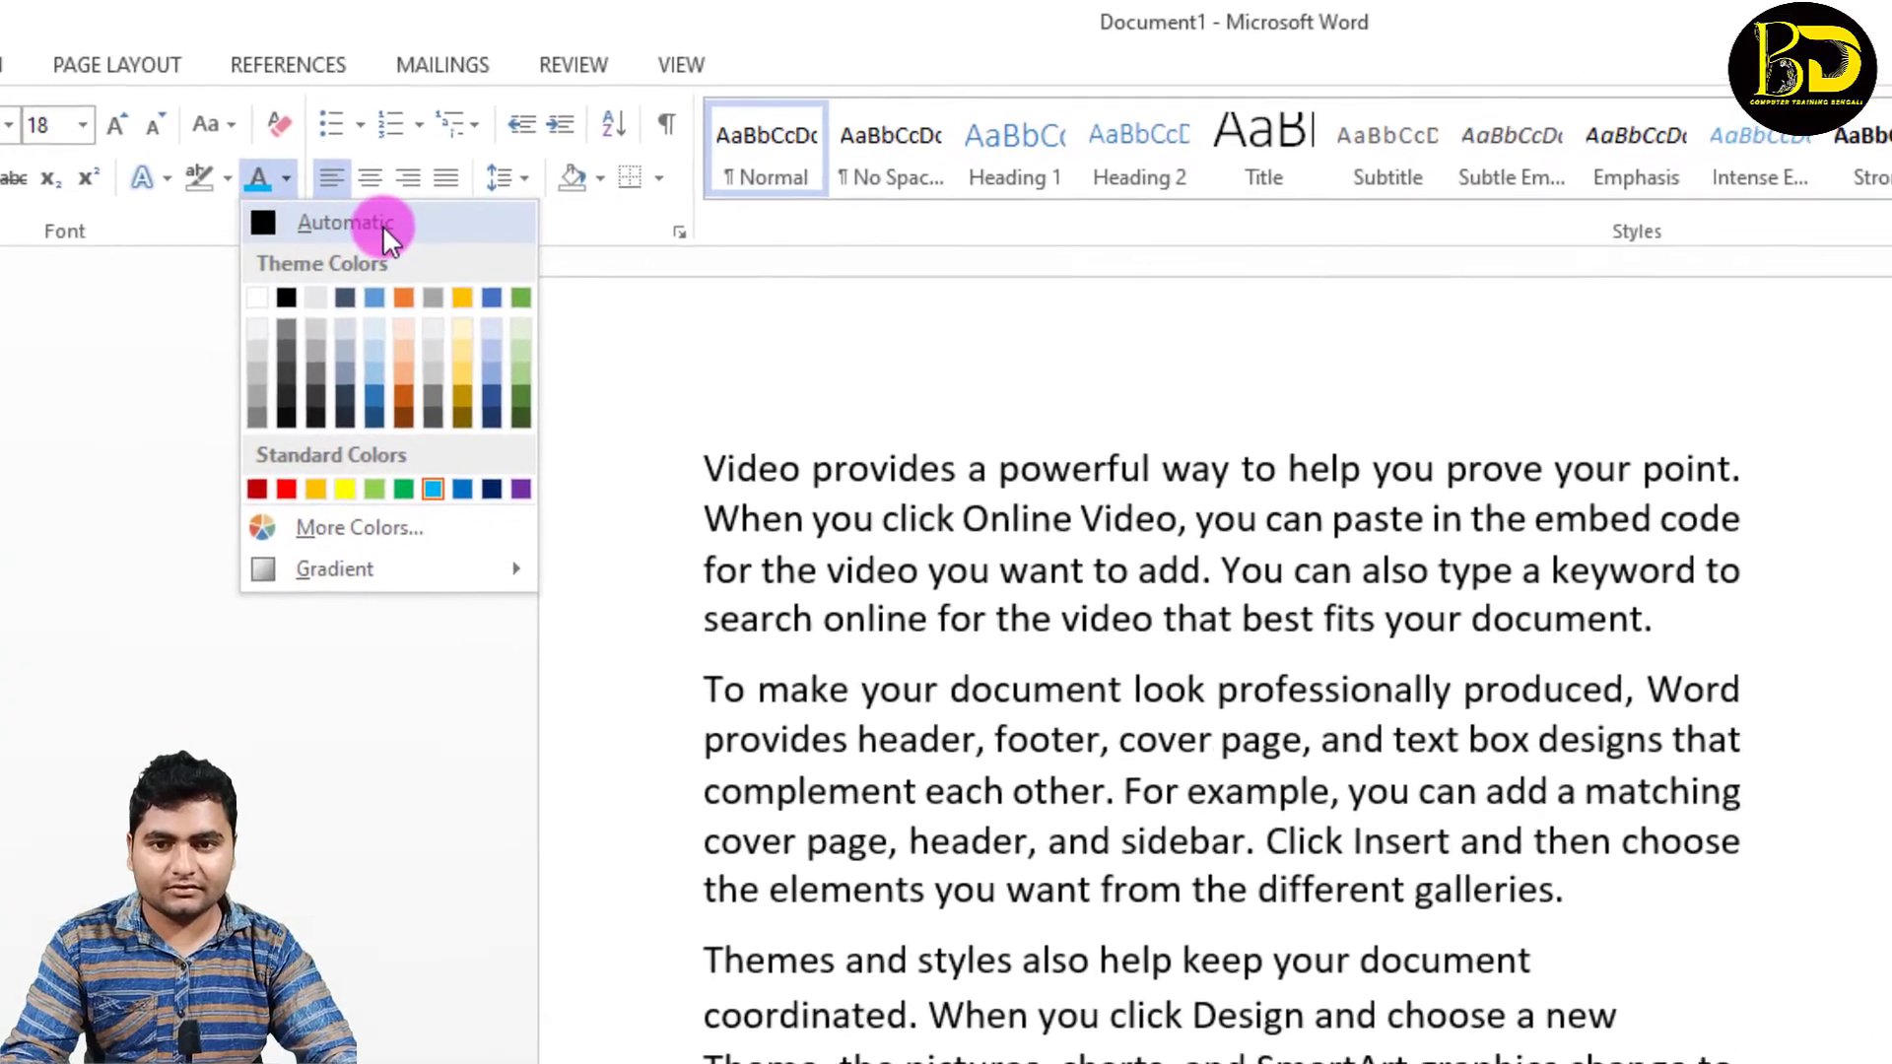
left_click(507, 188)
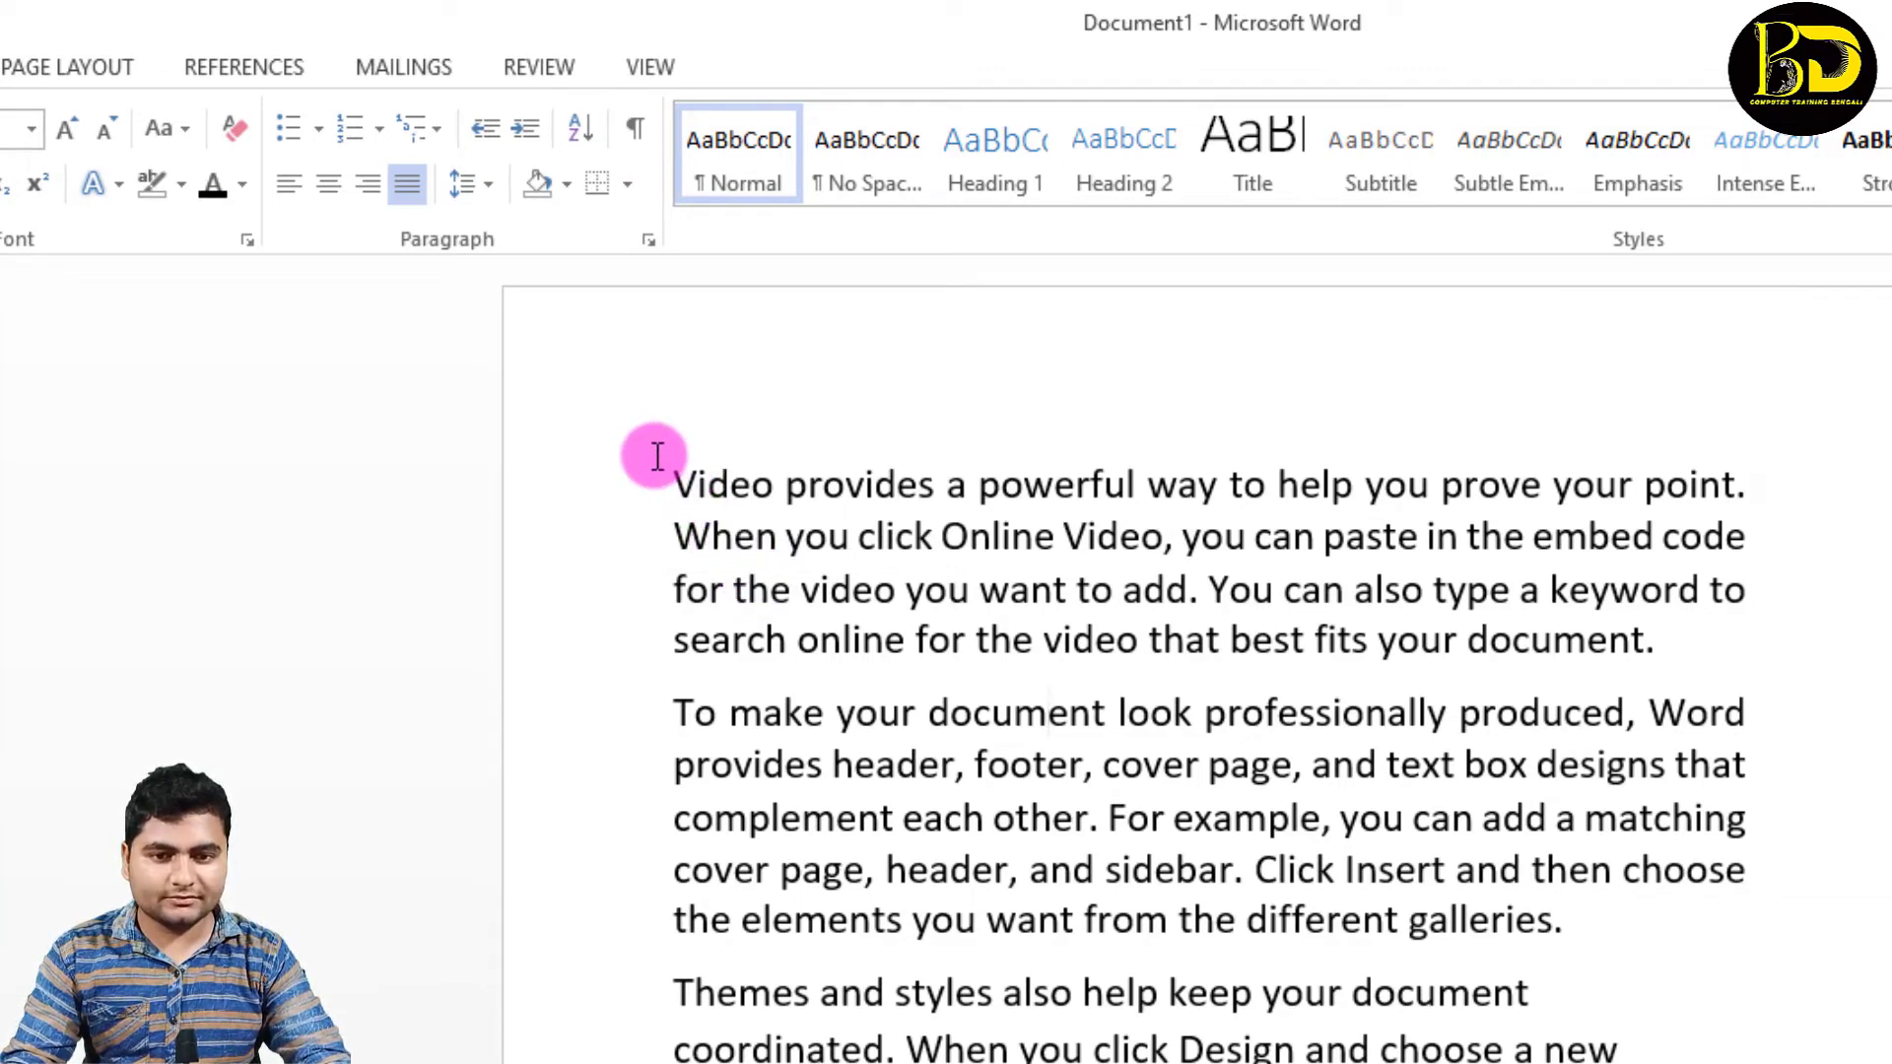
Step: Put an outside border around the first two paragraphs and remove it again with the No Border option
left_click_drag(658, 455, 1638, 917)
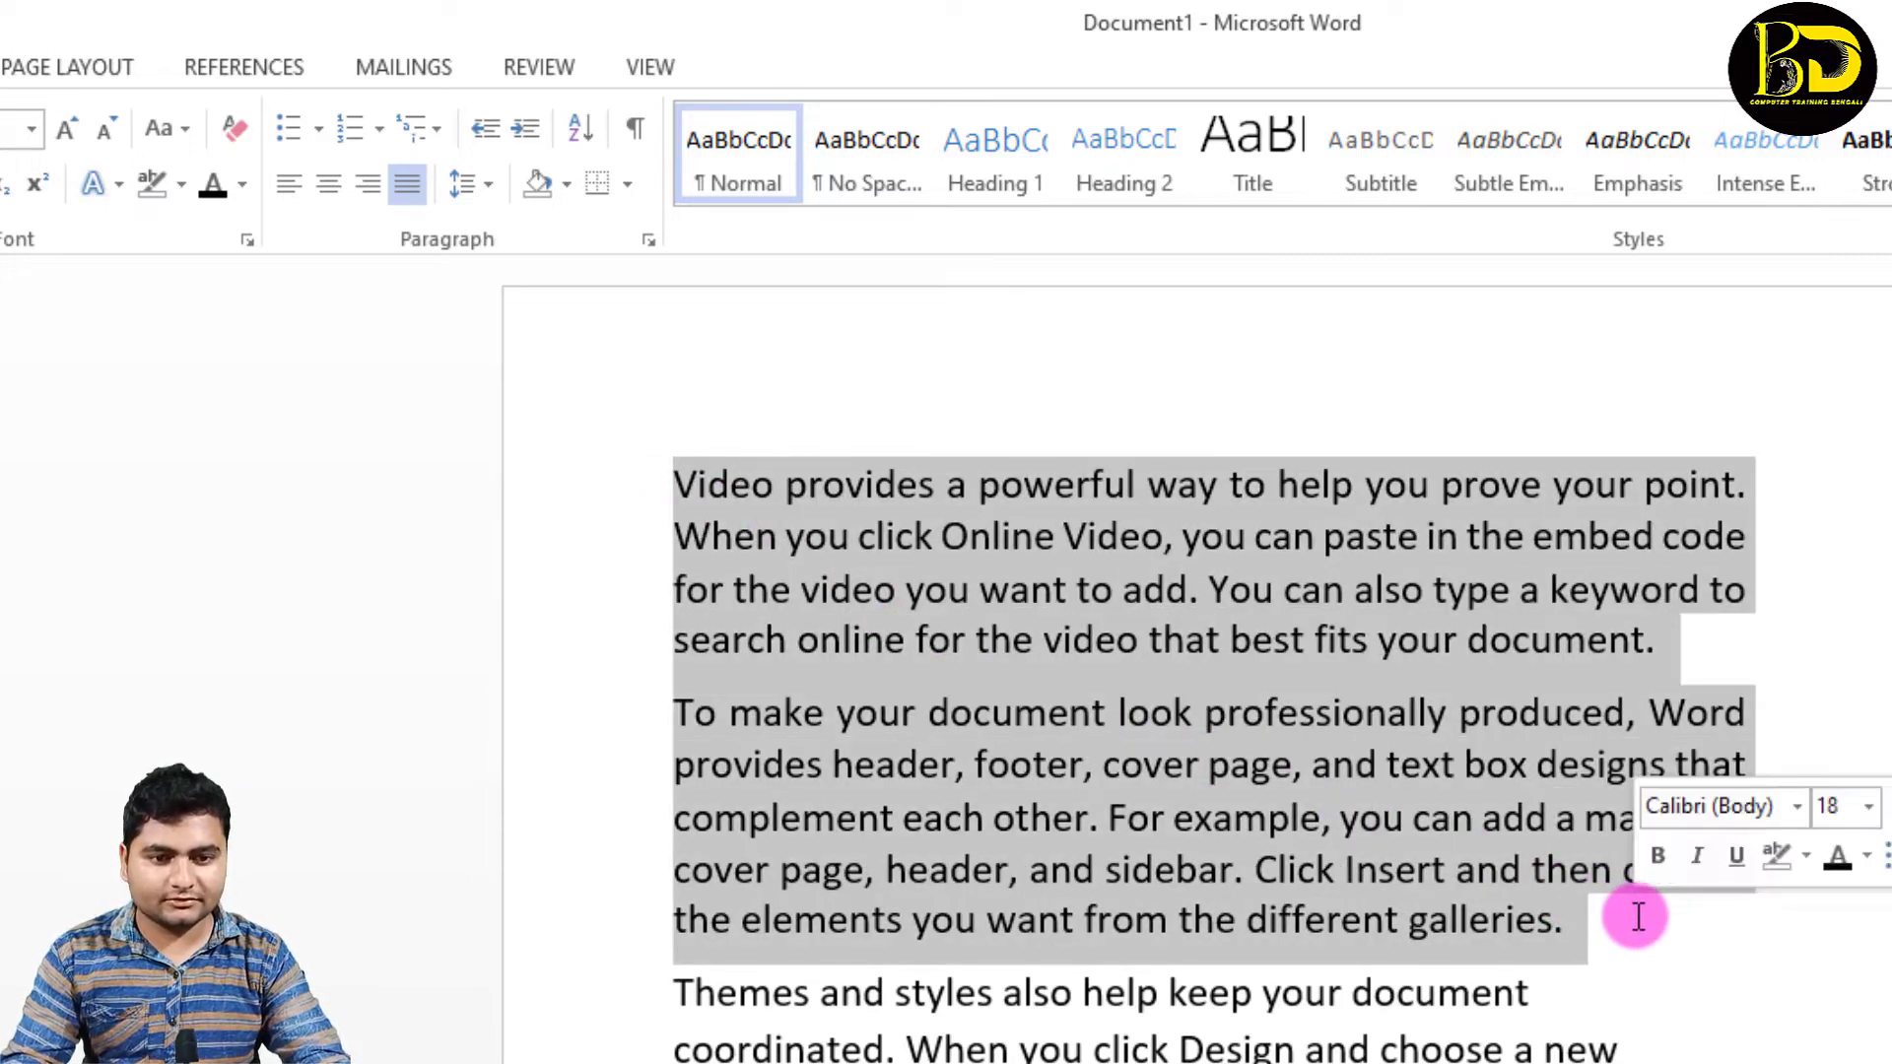
left_click(627, 188)
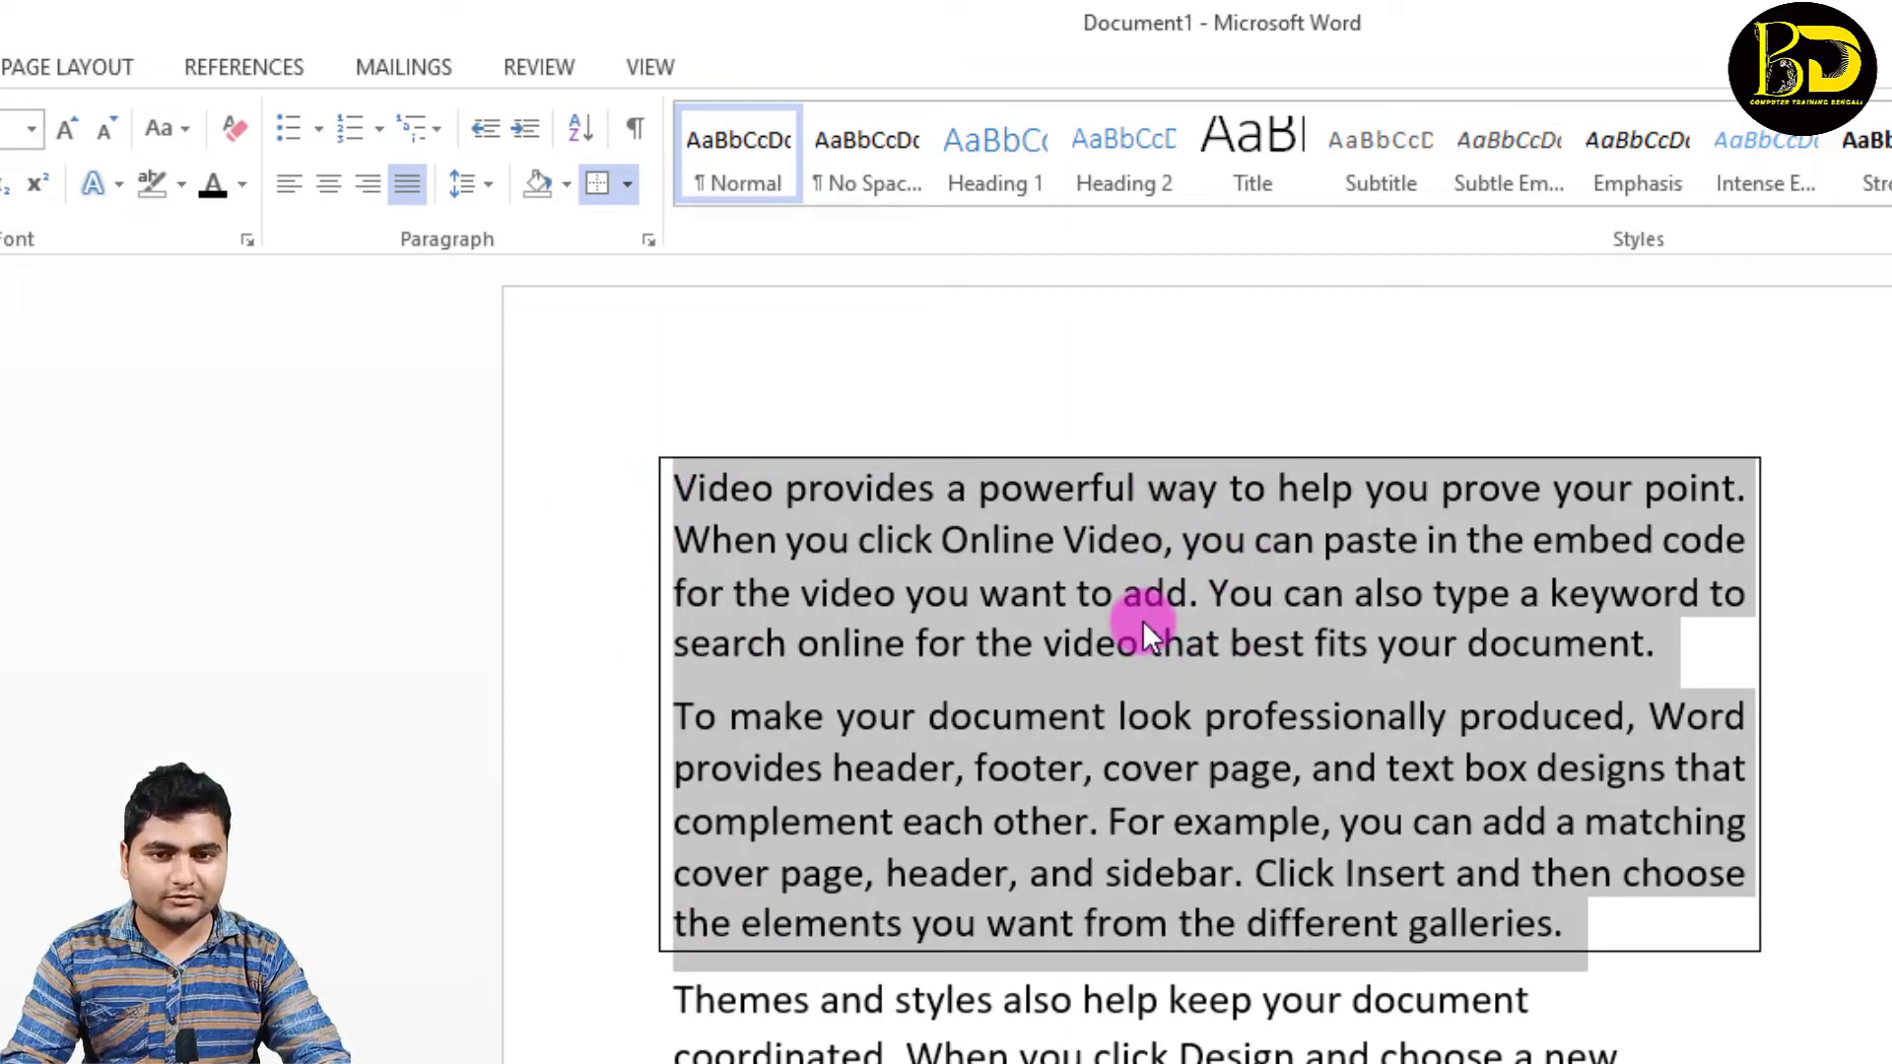
left_click(630, 185)
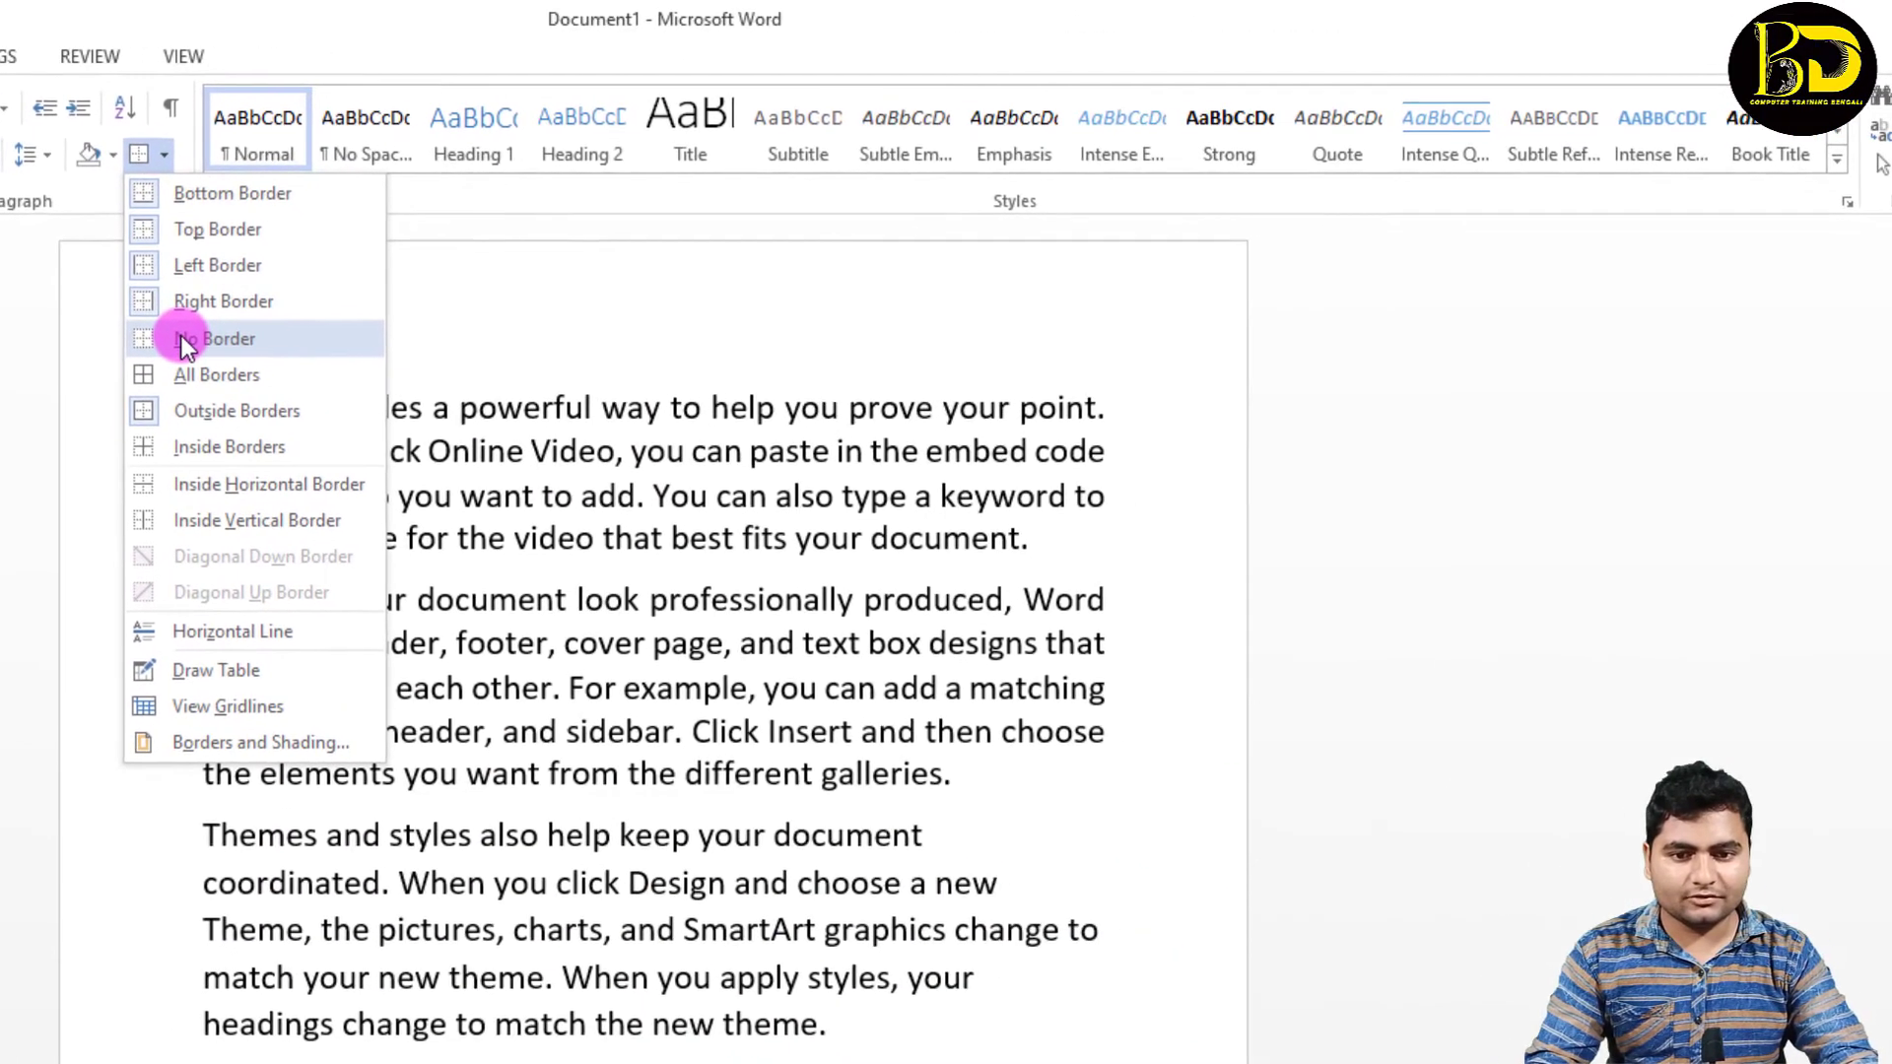
left_click(183, 338)
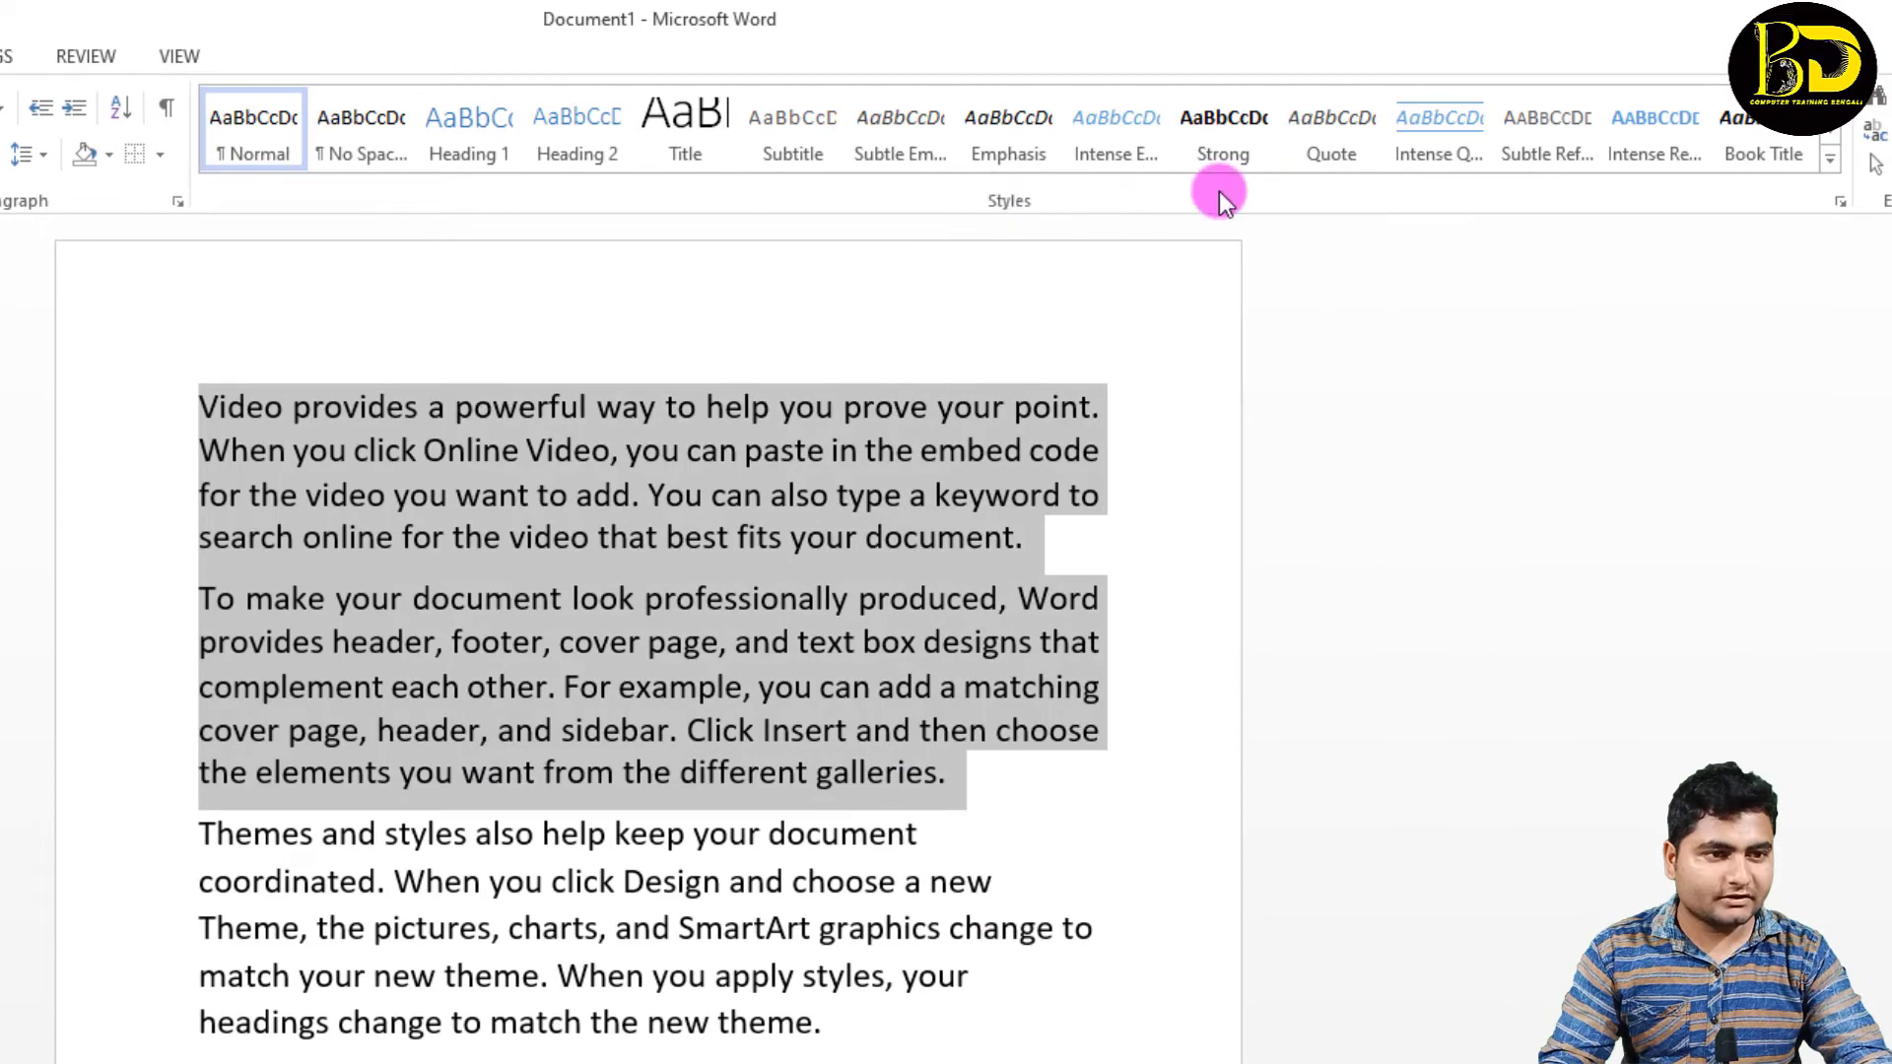
Step: Clear the formatting of the first two paragraphs, returning them to the default Normal style
left_click(1830, 163)
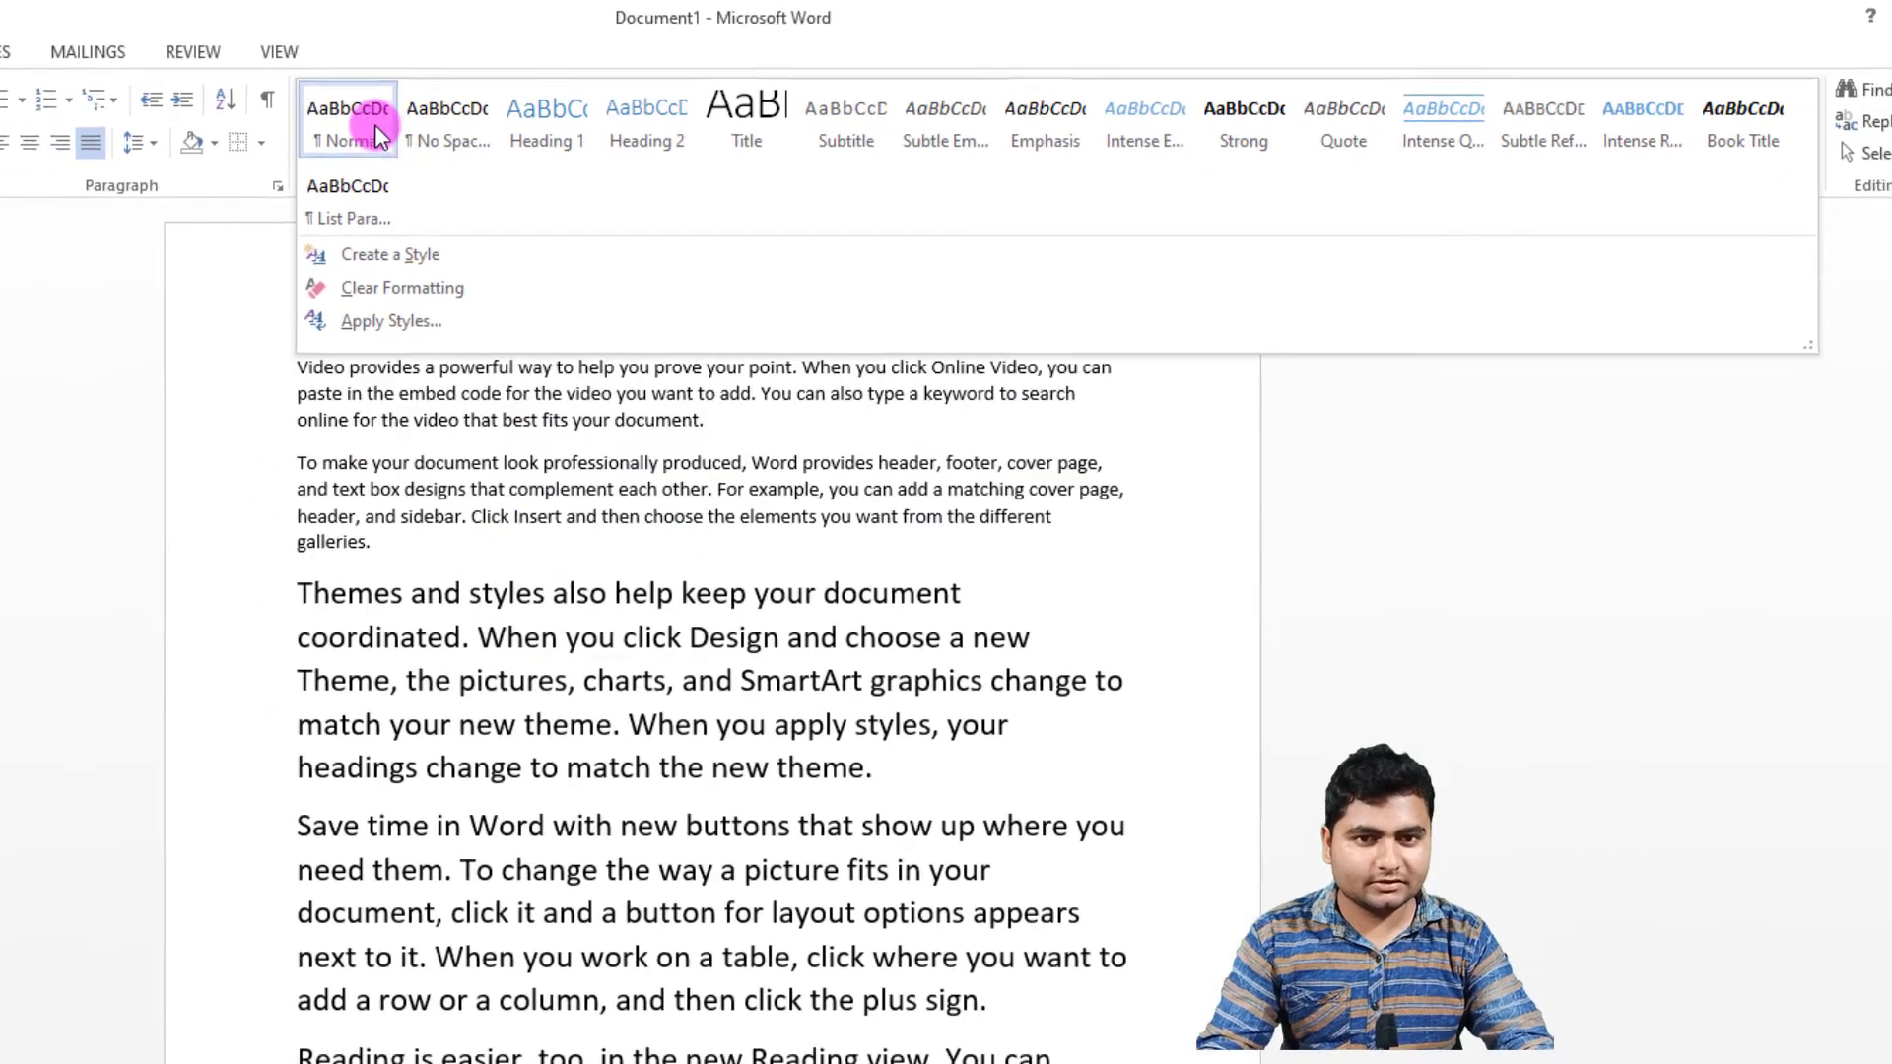
left_click(374, 124)
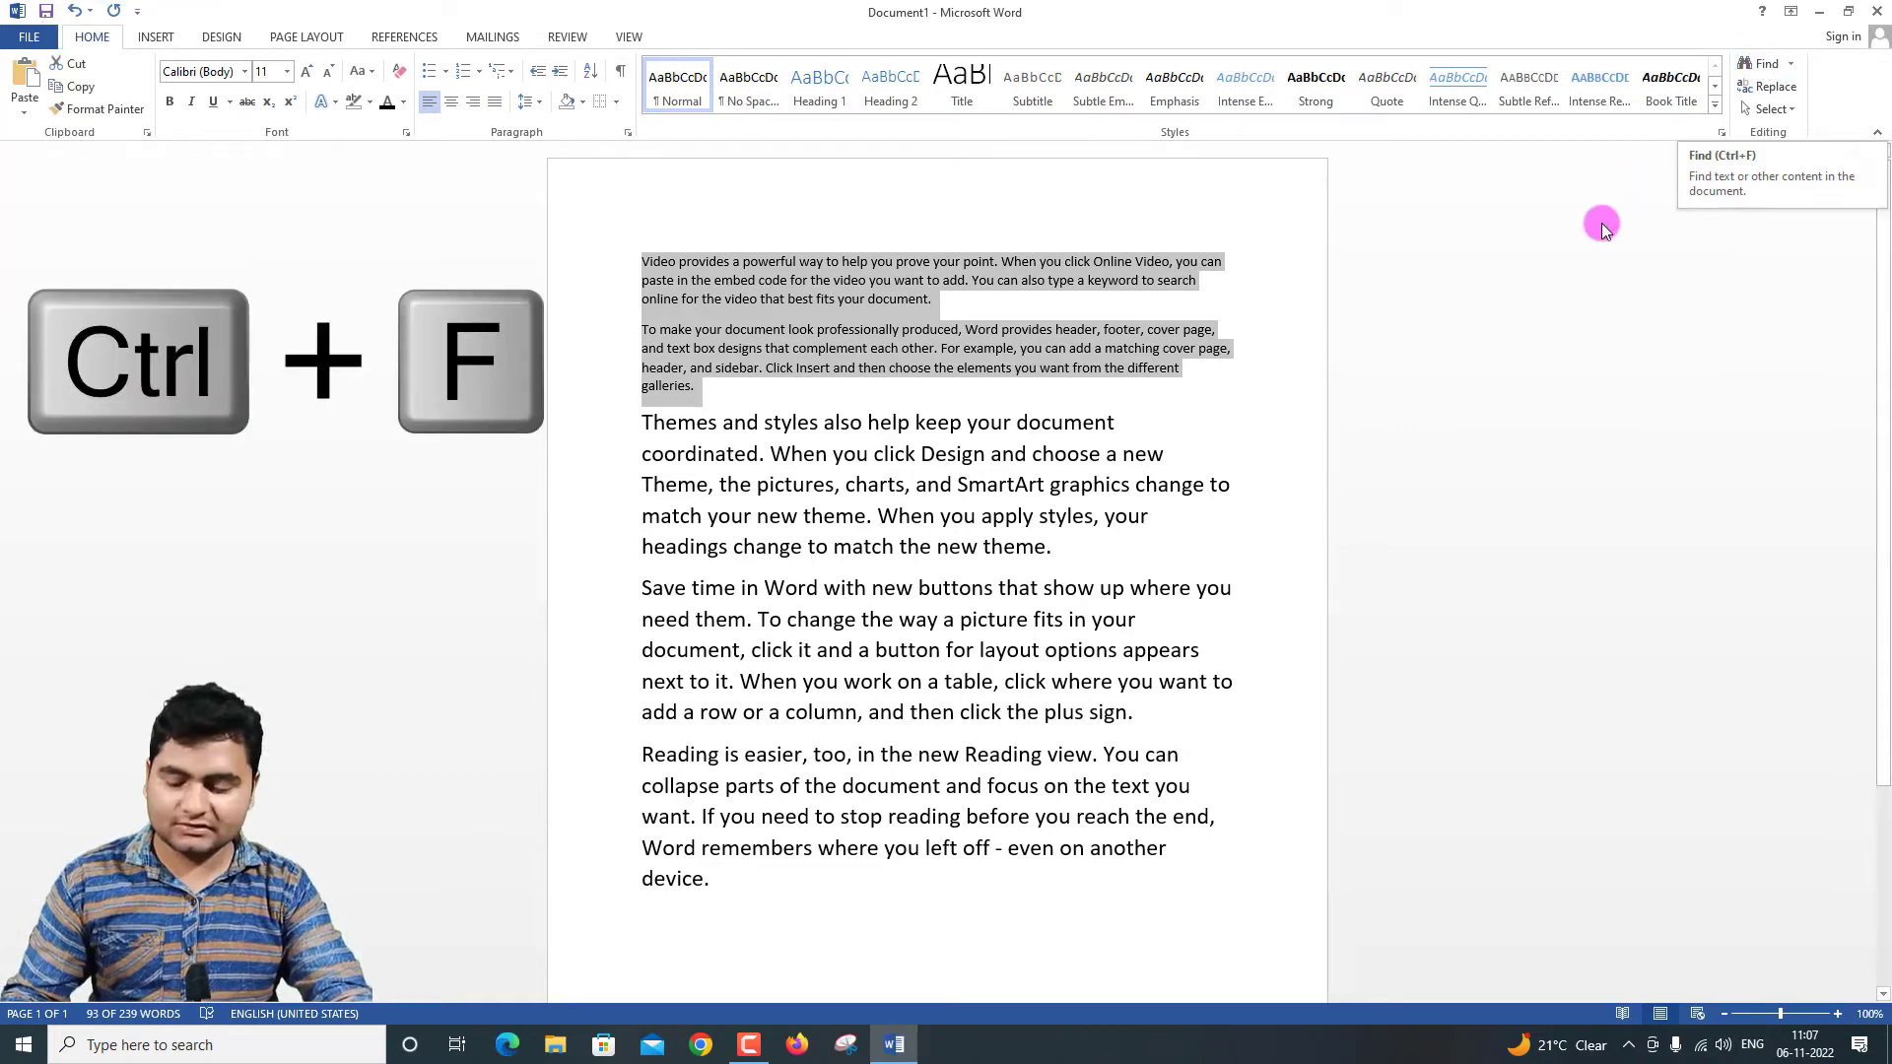
left_click(1461, 284)
Step: Open Advanced Find, move the dialog clear of the document text and enter "ALSO" as the search term
key("ctrl+f")
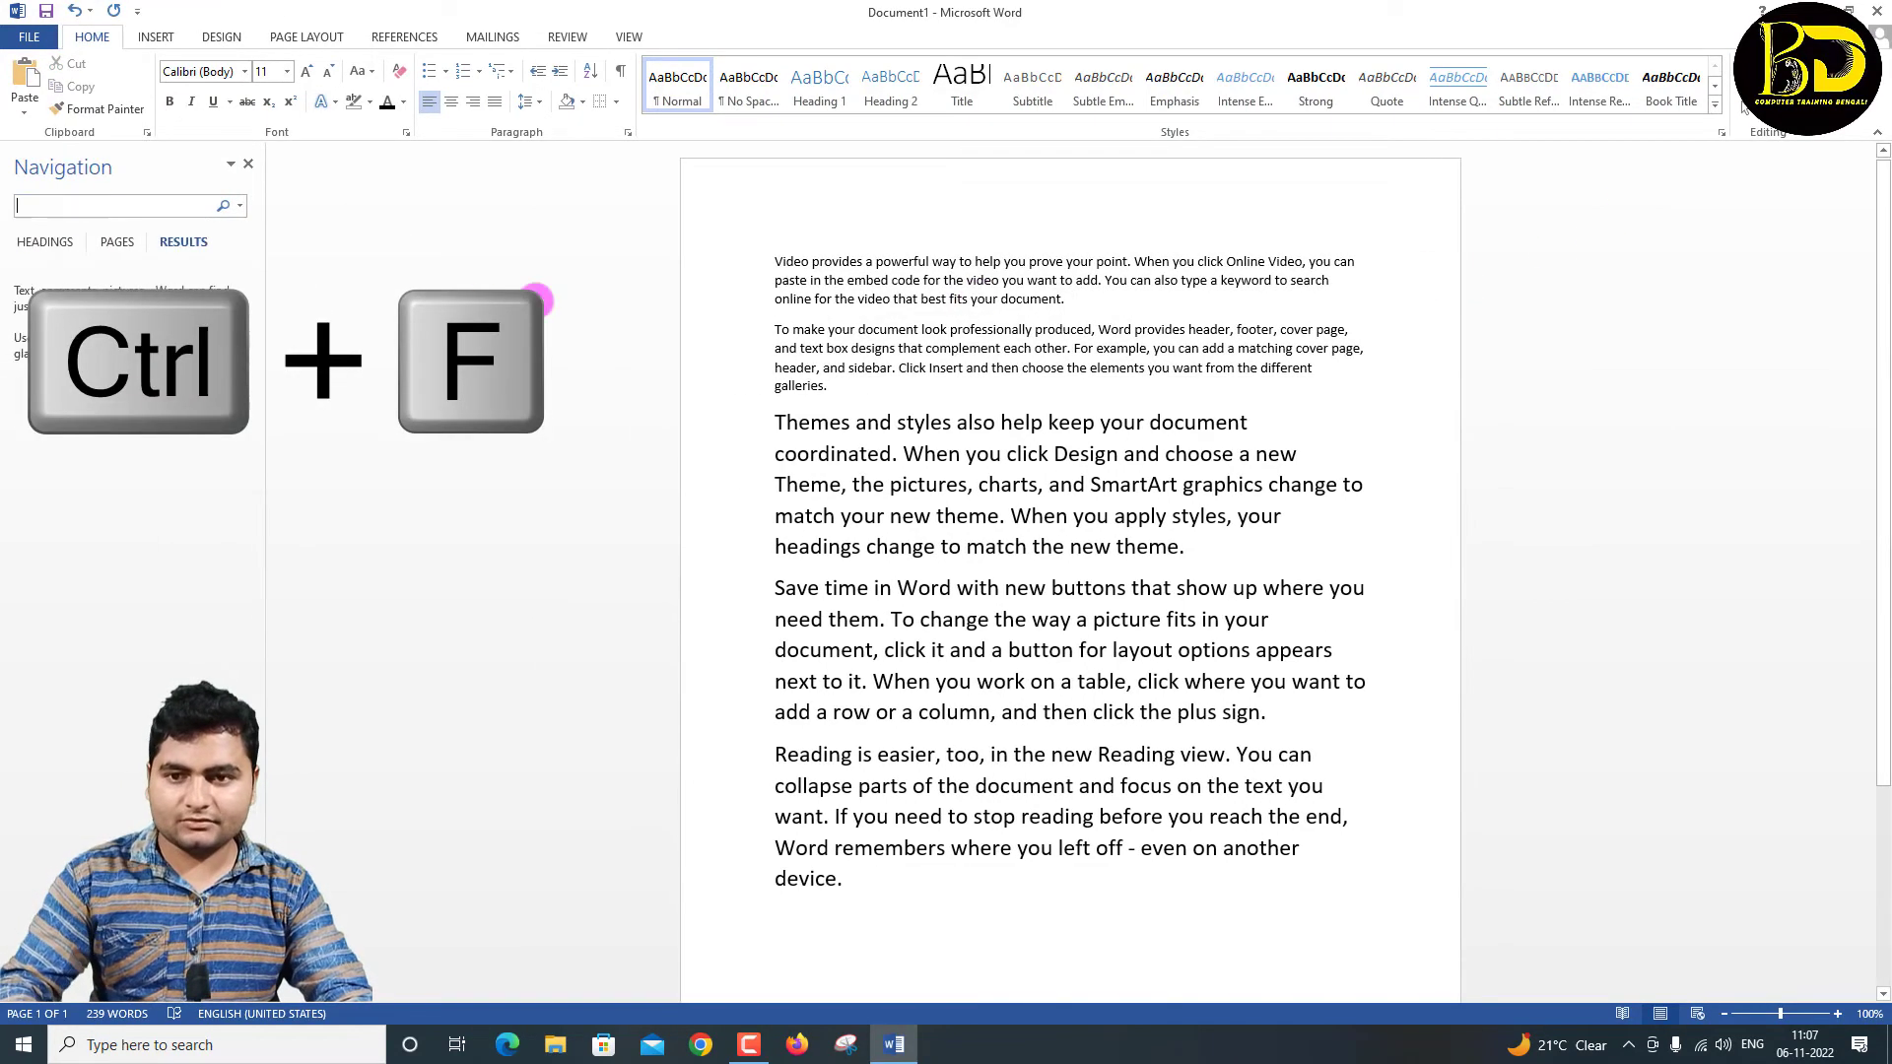
left_click(238, 208)
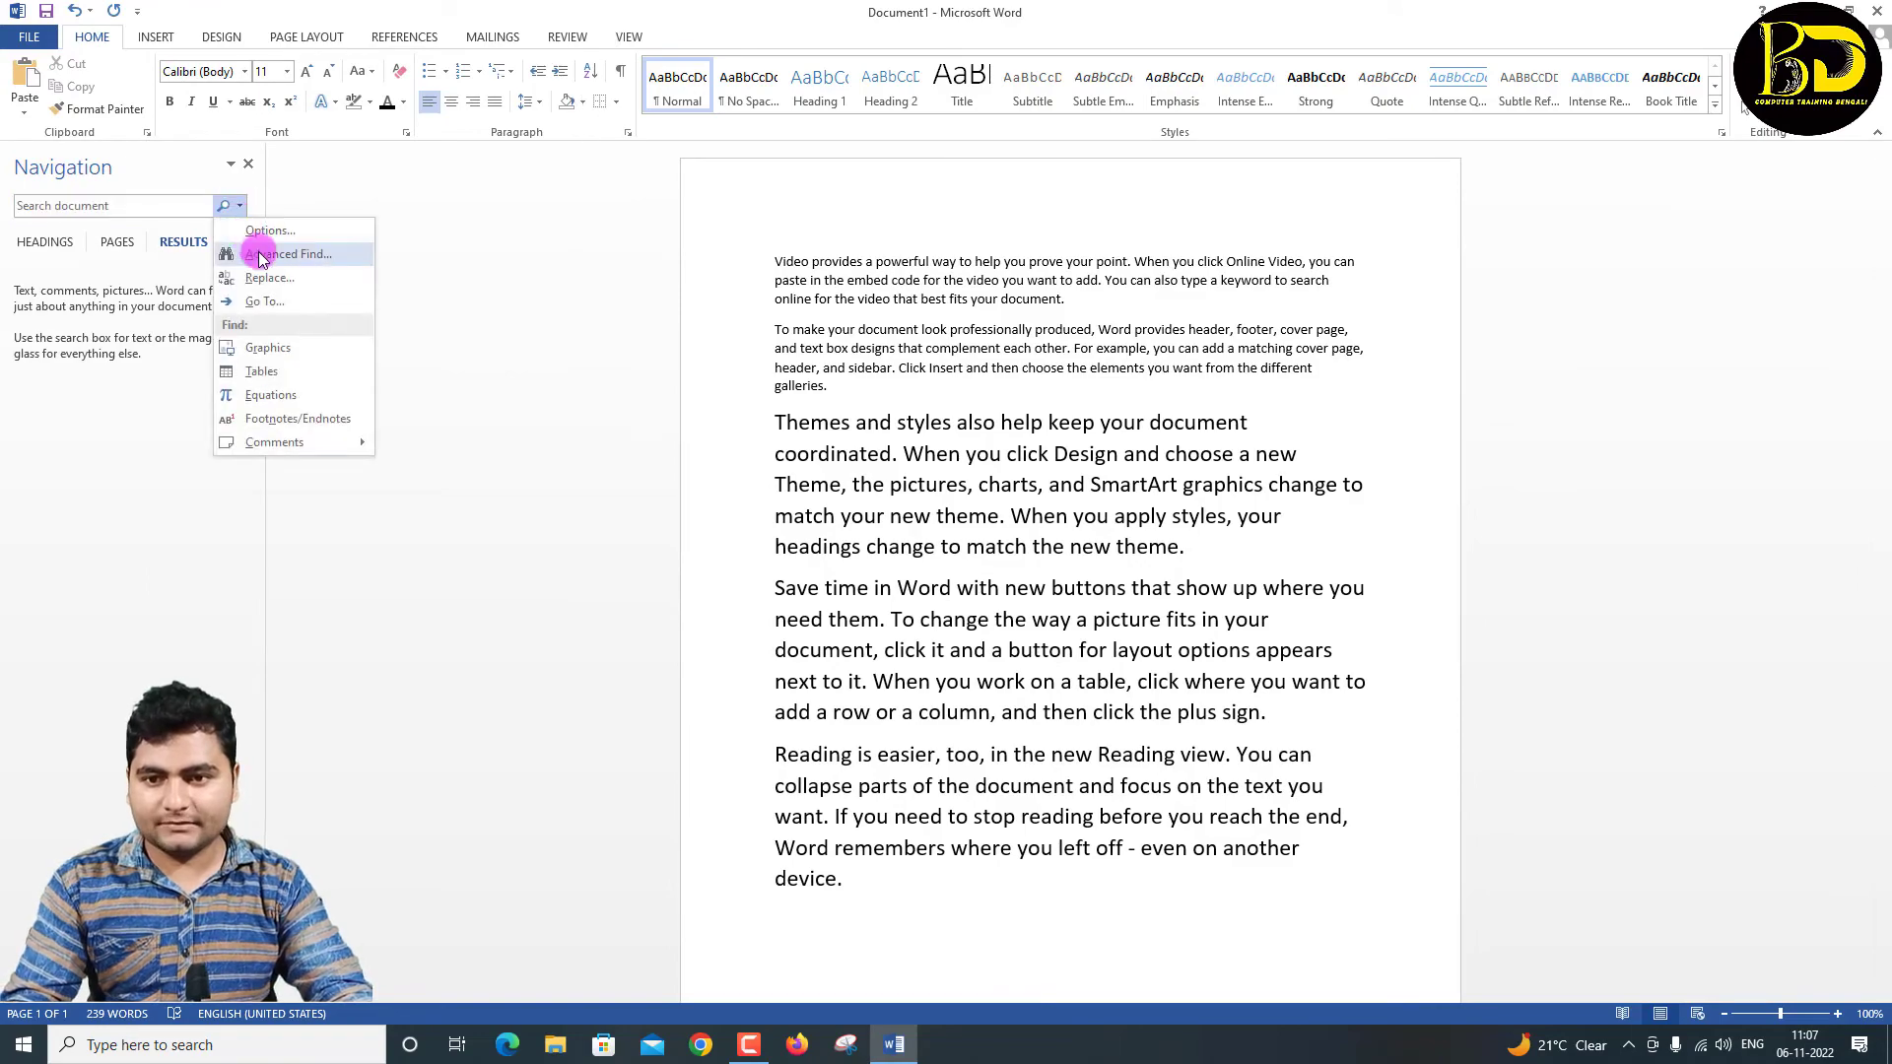
left_click(261, 255)
left_click_drag(833, 565, 588, 412)
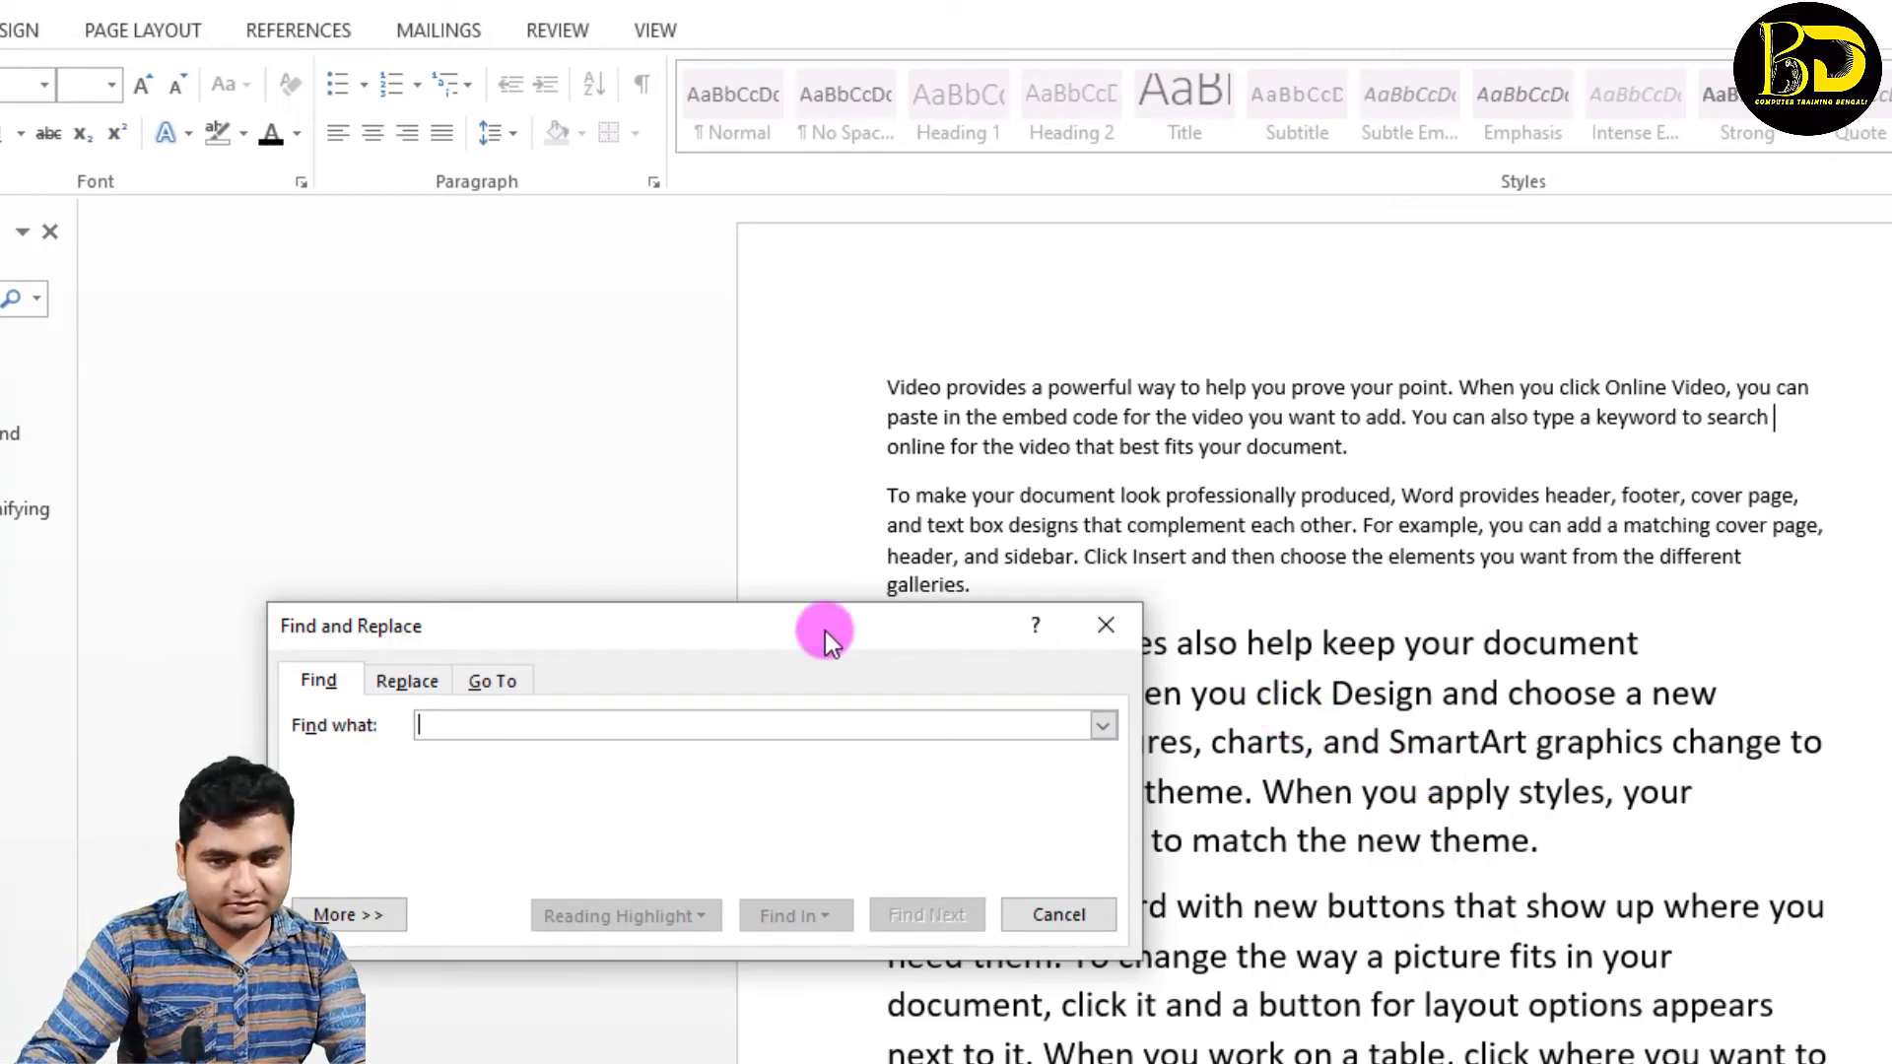
left_click_drag(765, 629, 1492, 576)
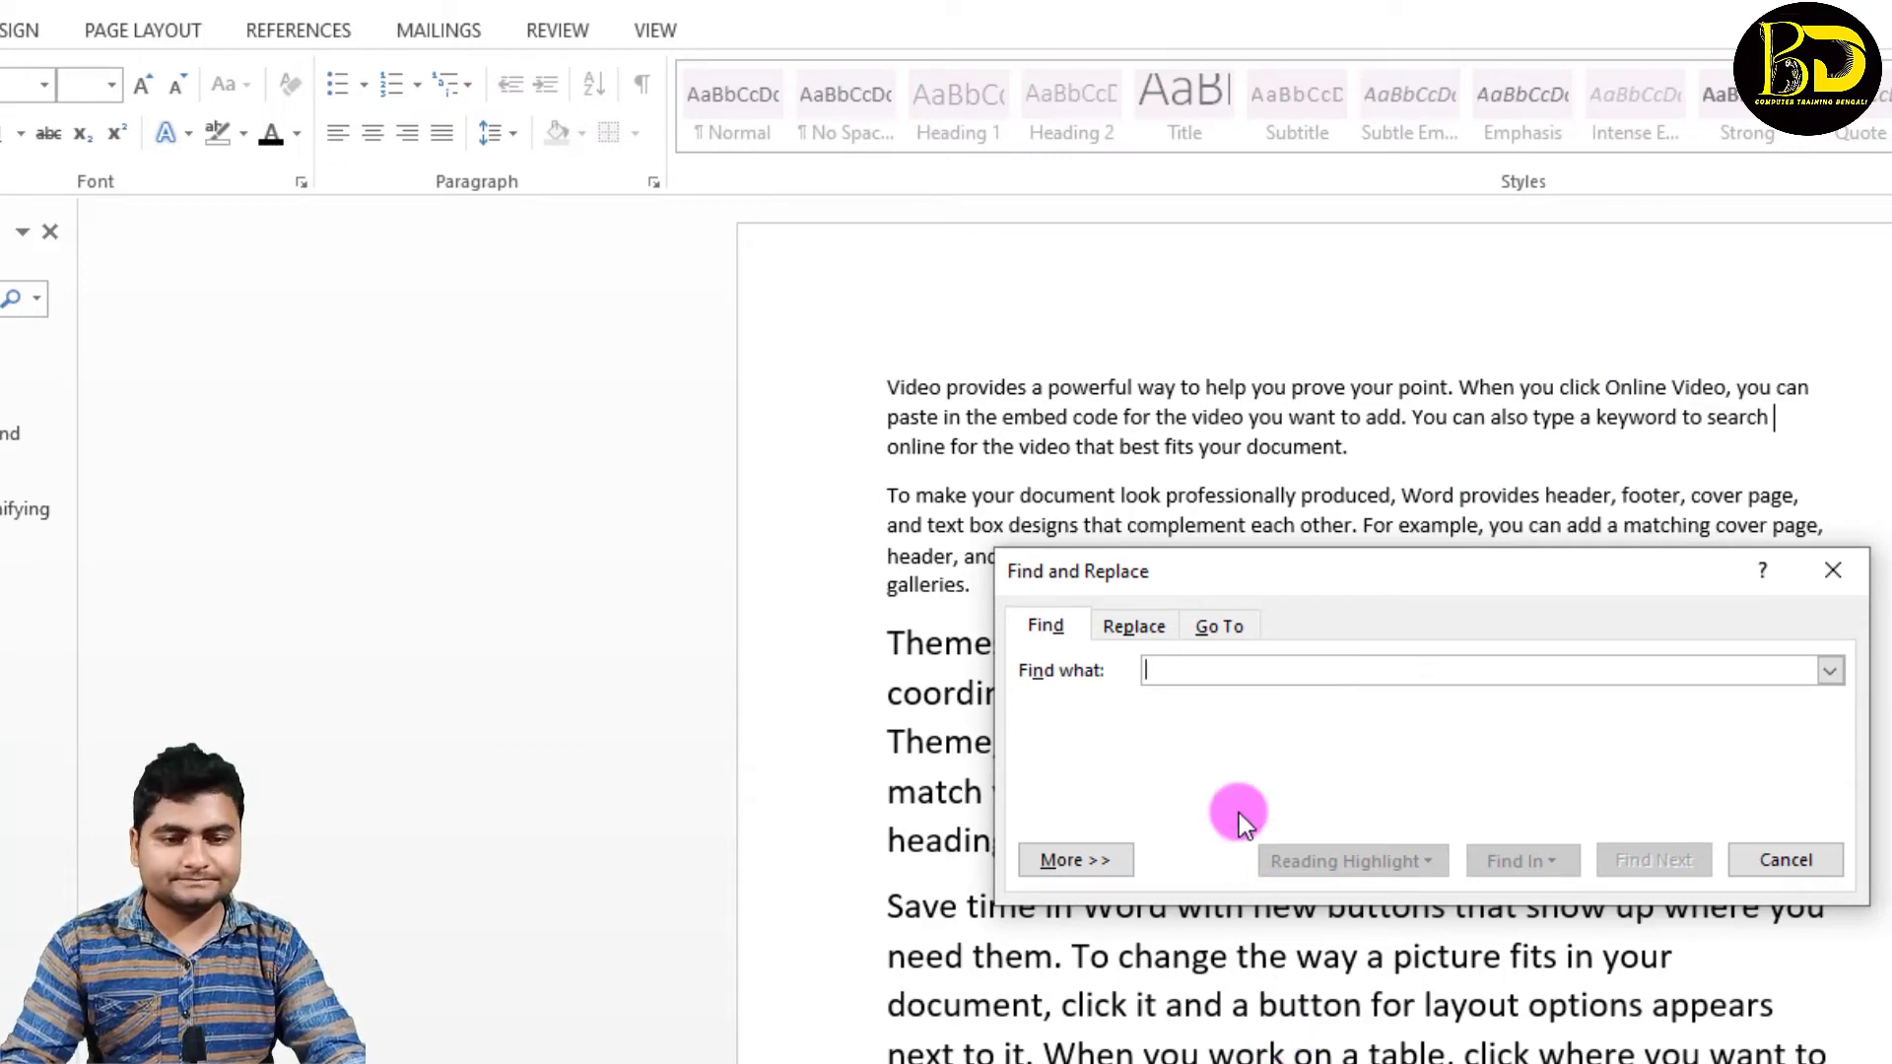
left_click_drag(1243, 572, 1023, 938)
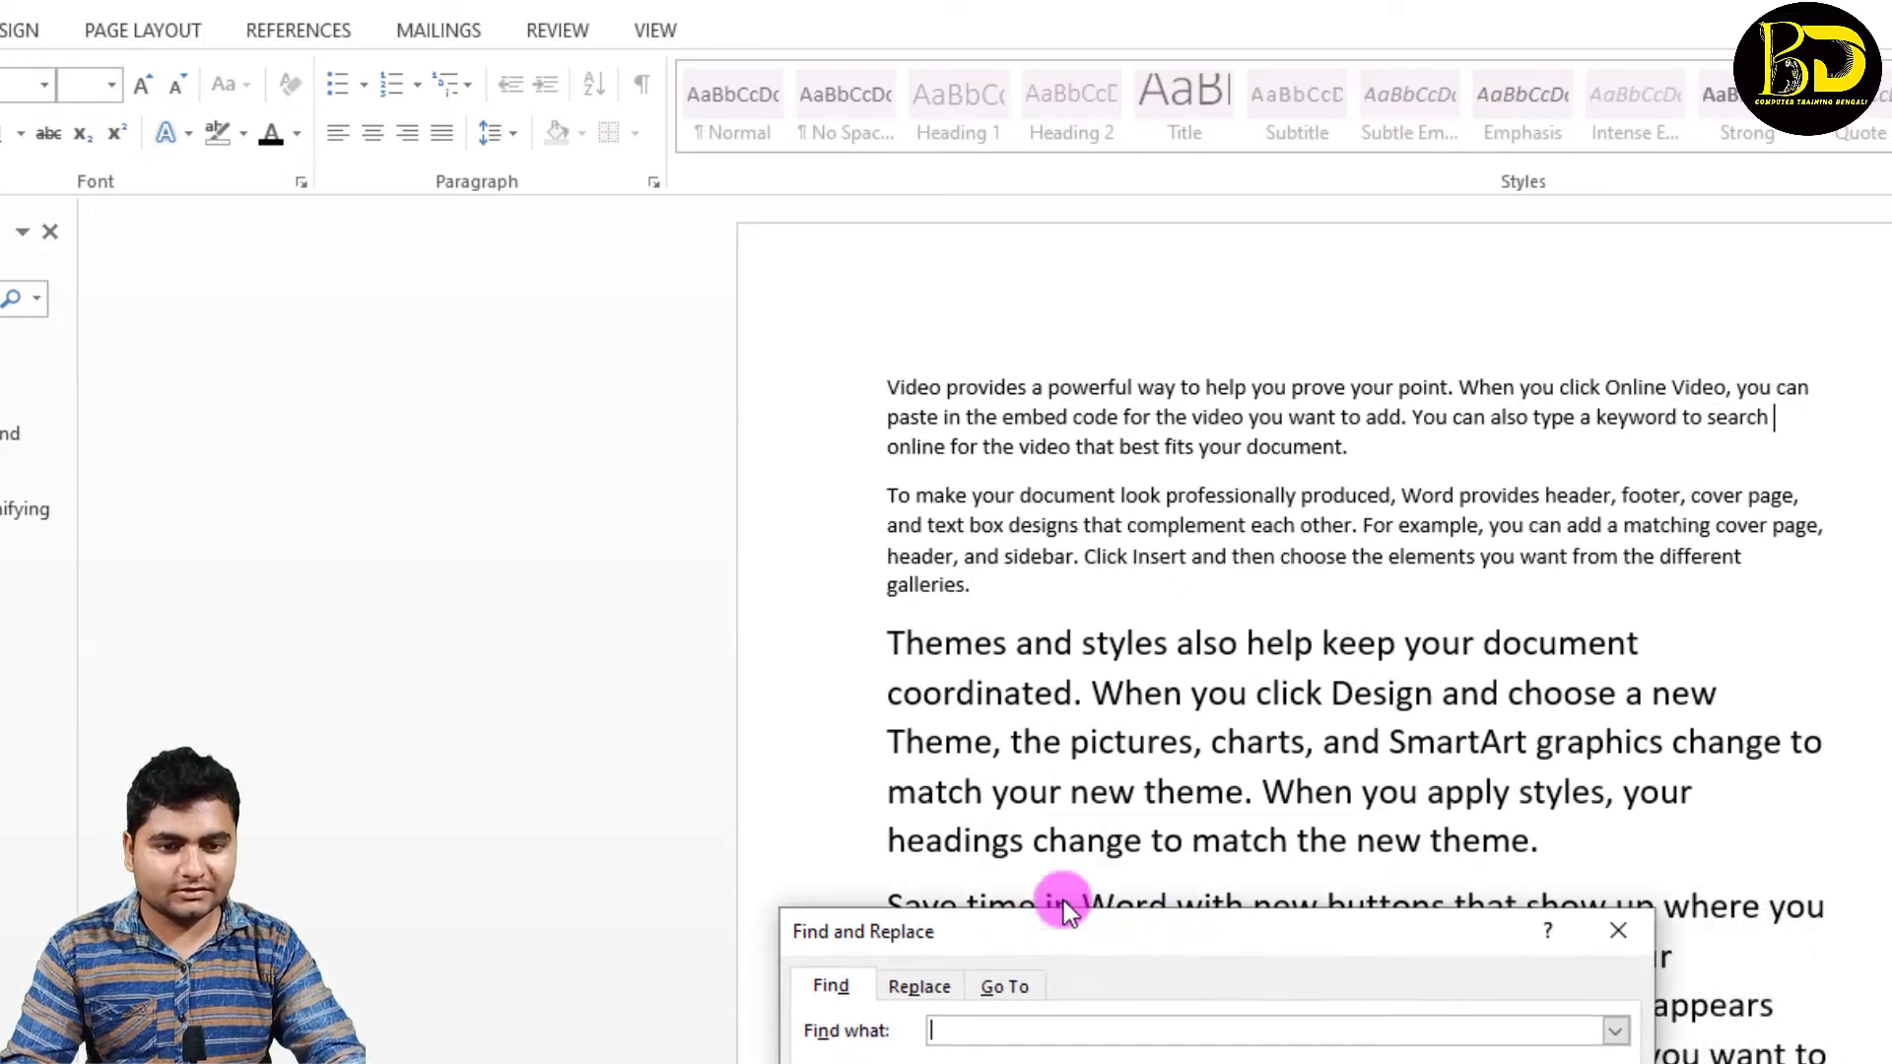
left_click_drag(1141, 938, 838, 235)
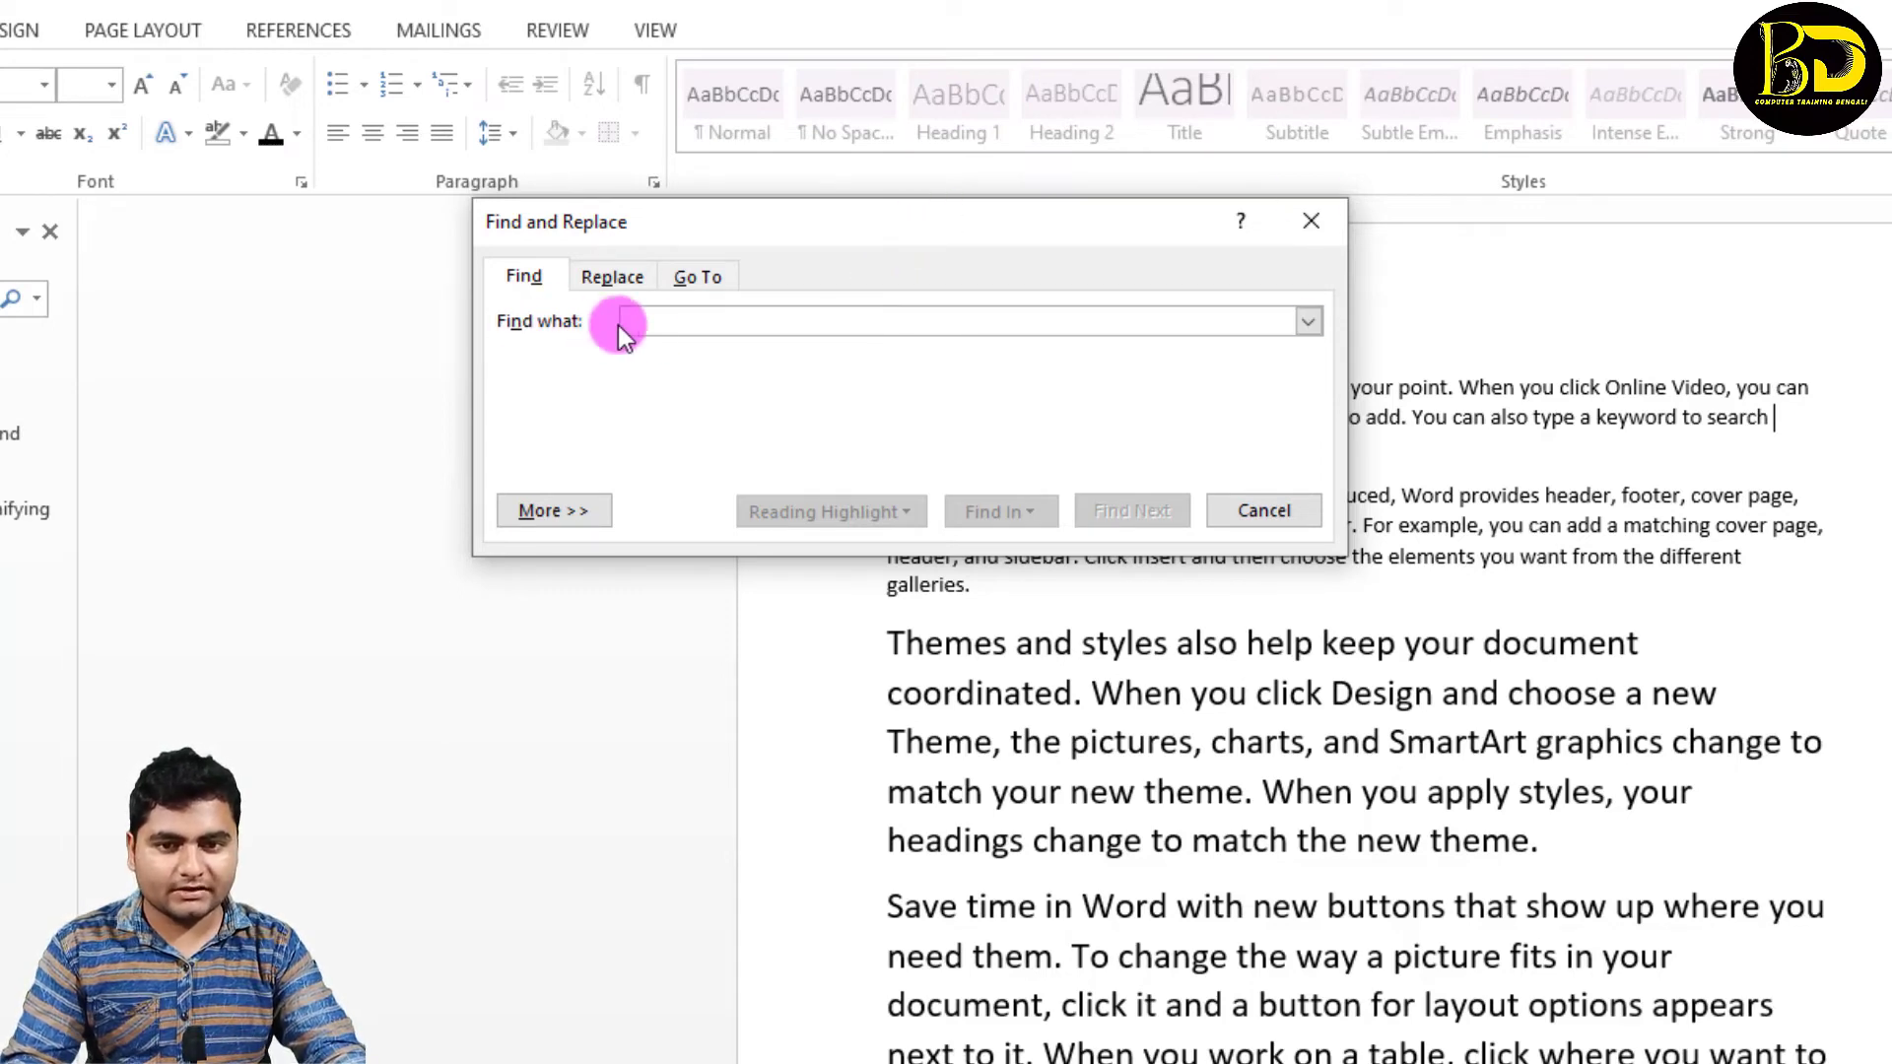
left_click(647, 323)
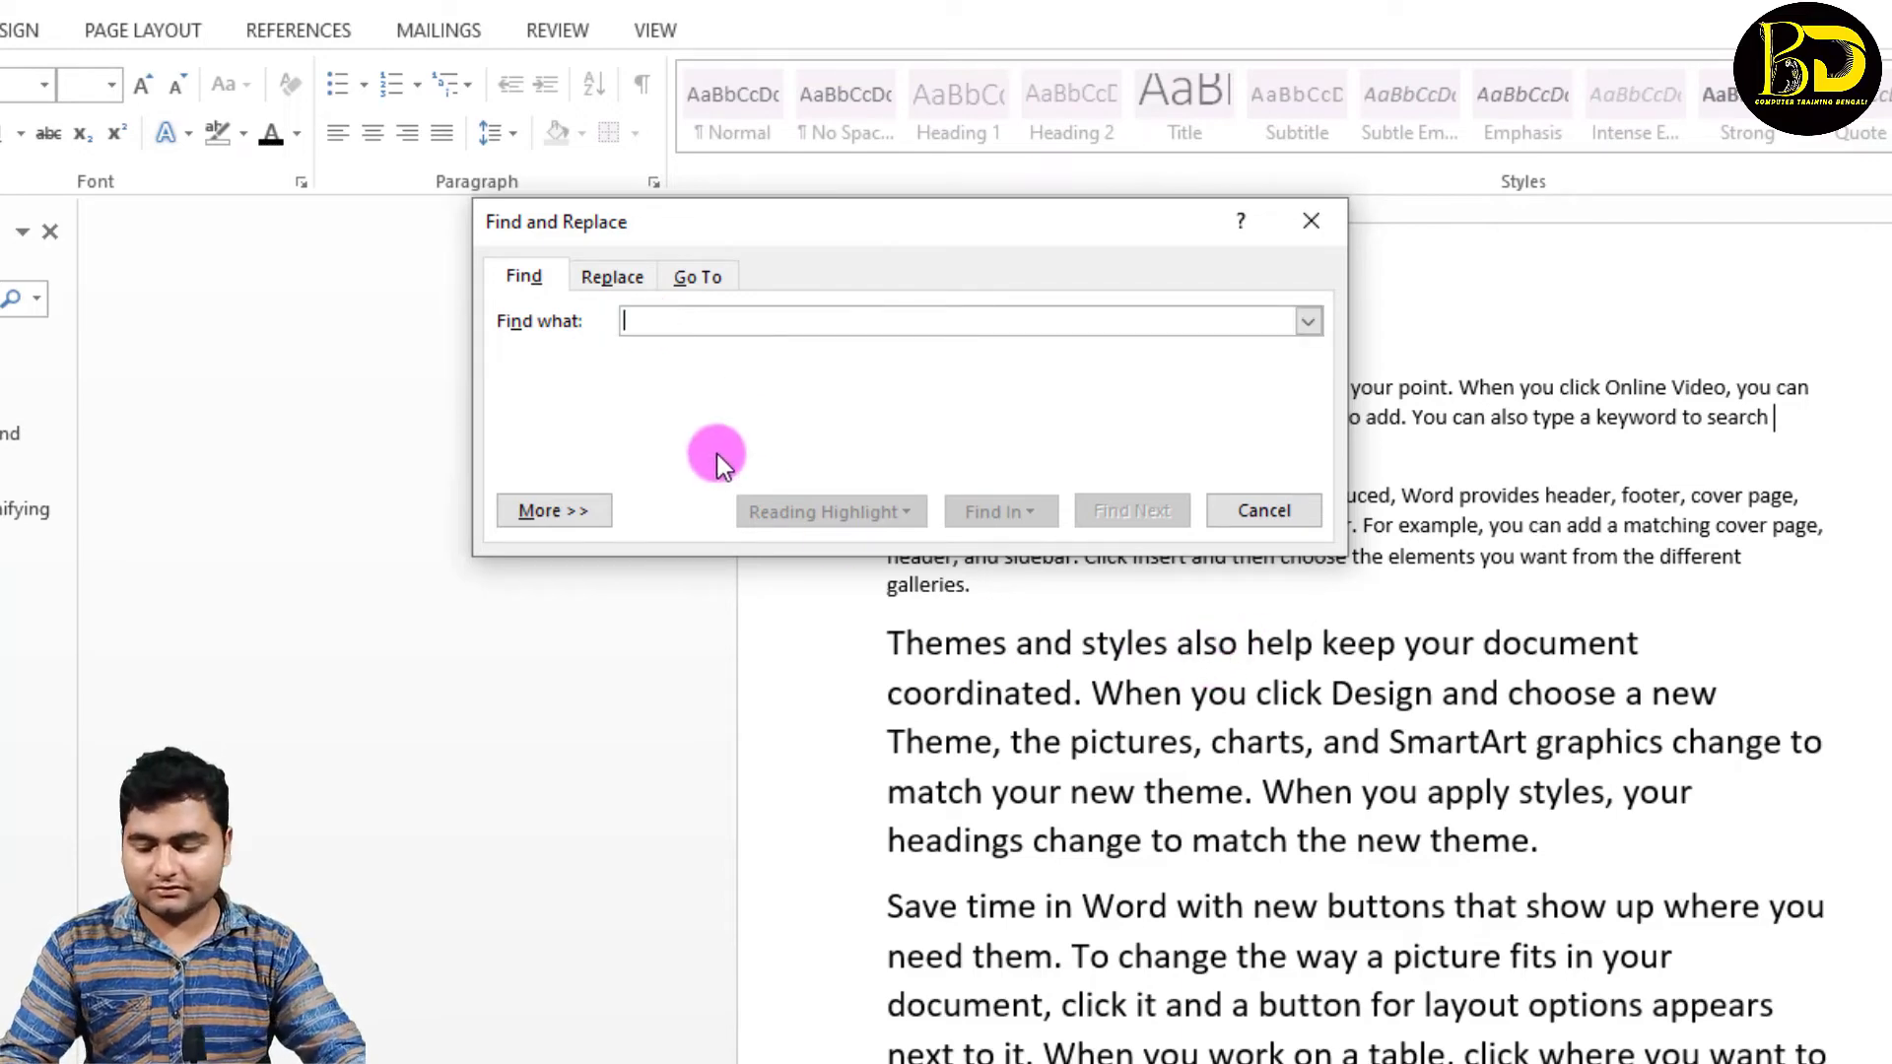
type("ALSO")
left_click_drag(1035, 220, 548, 157)
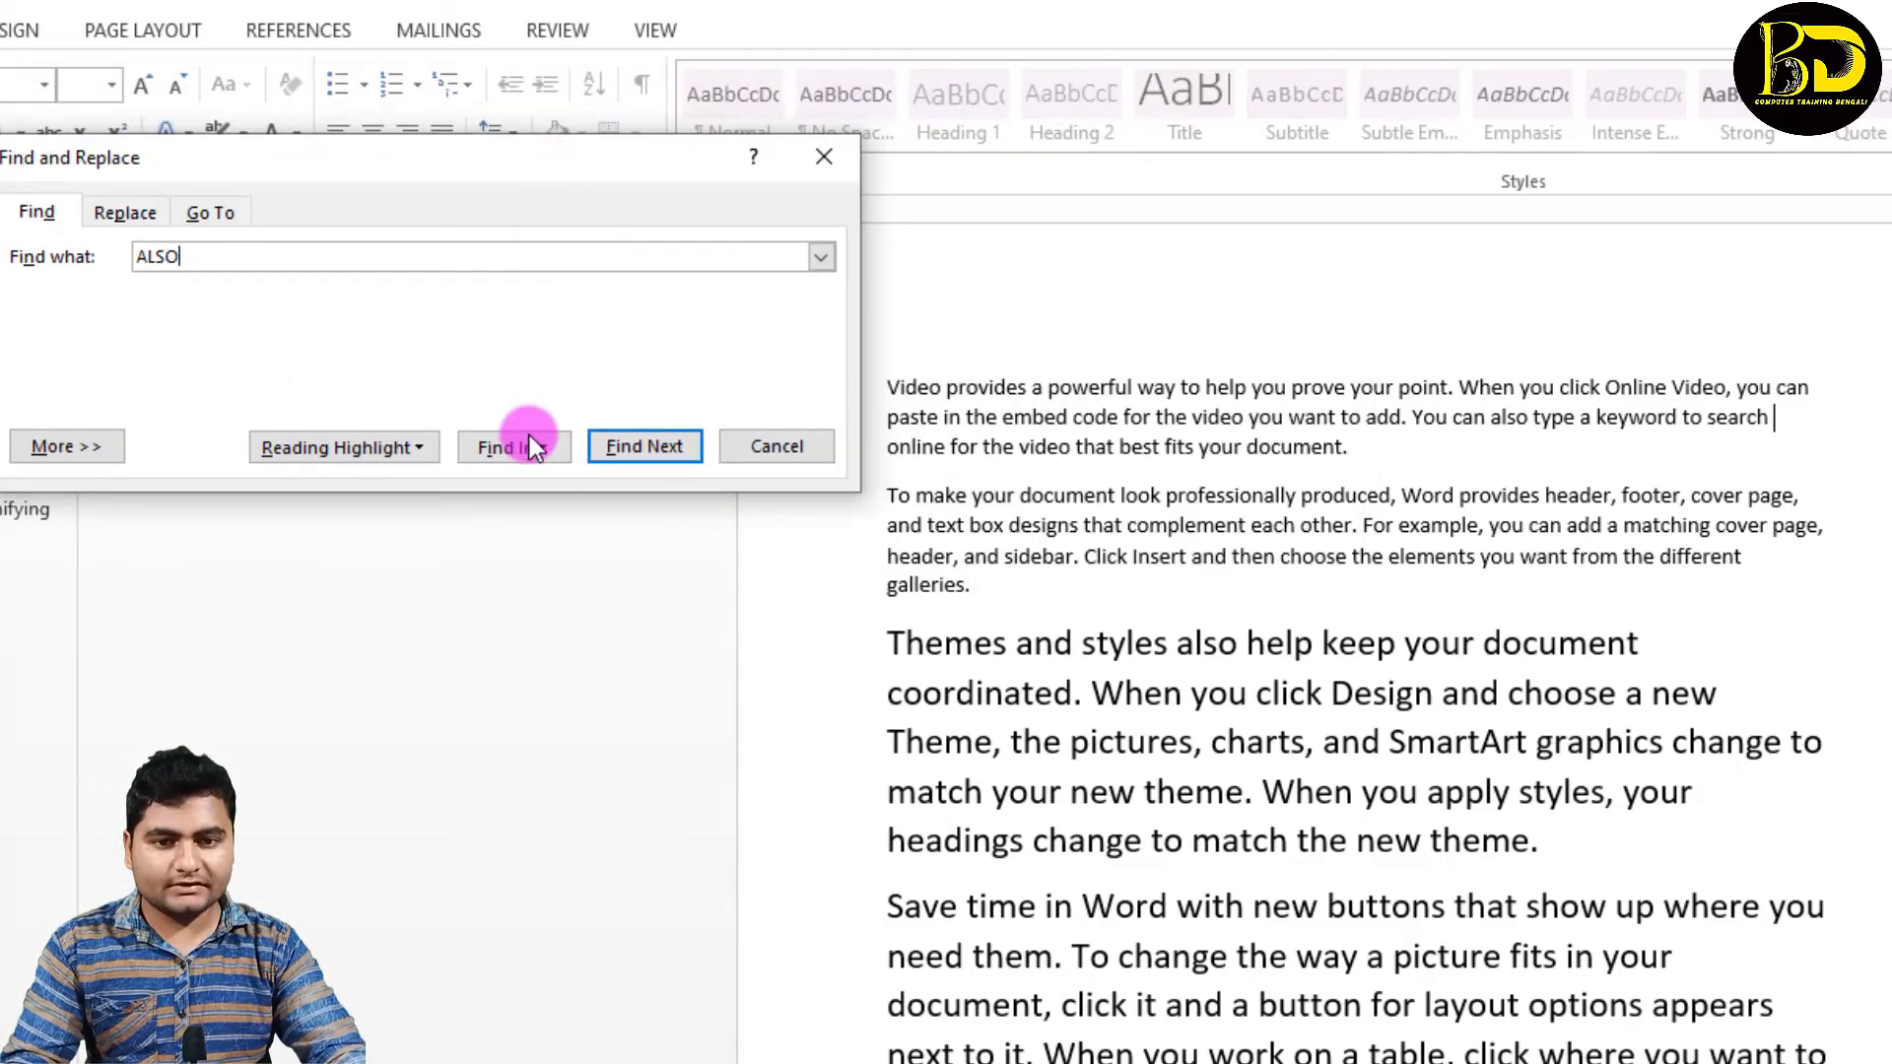
Step: Step through the occurrences of "ALSO" until the whole document has been searched, and dismiss the notice
left_click(642, 446)
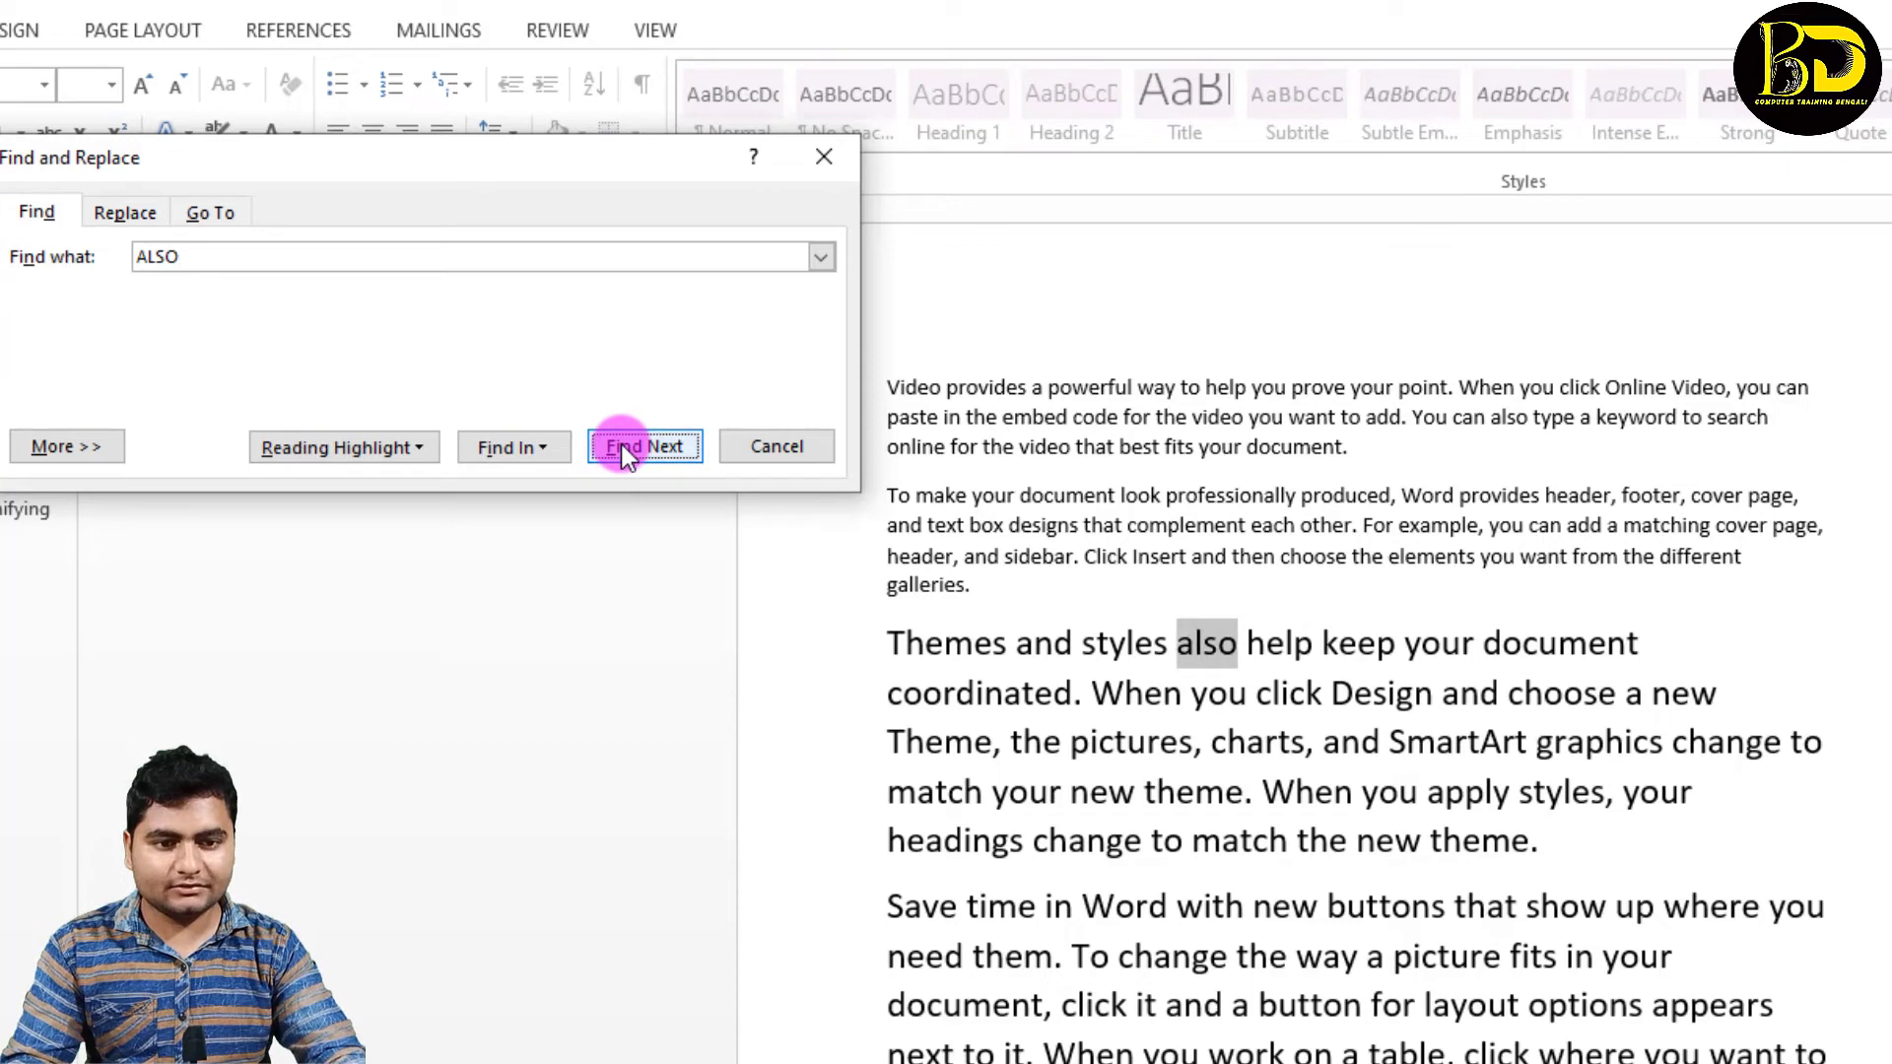
left_click(622, 448)
left_click(622, 448)
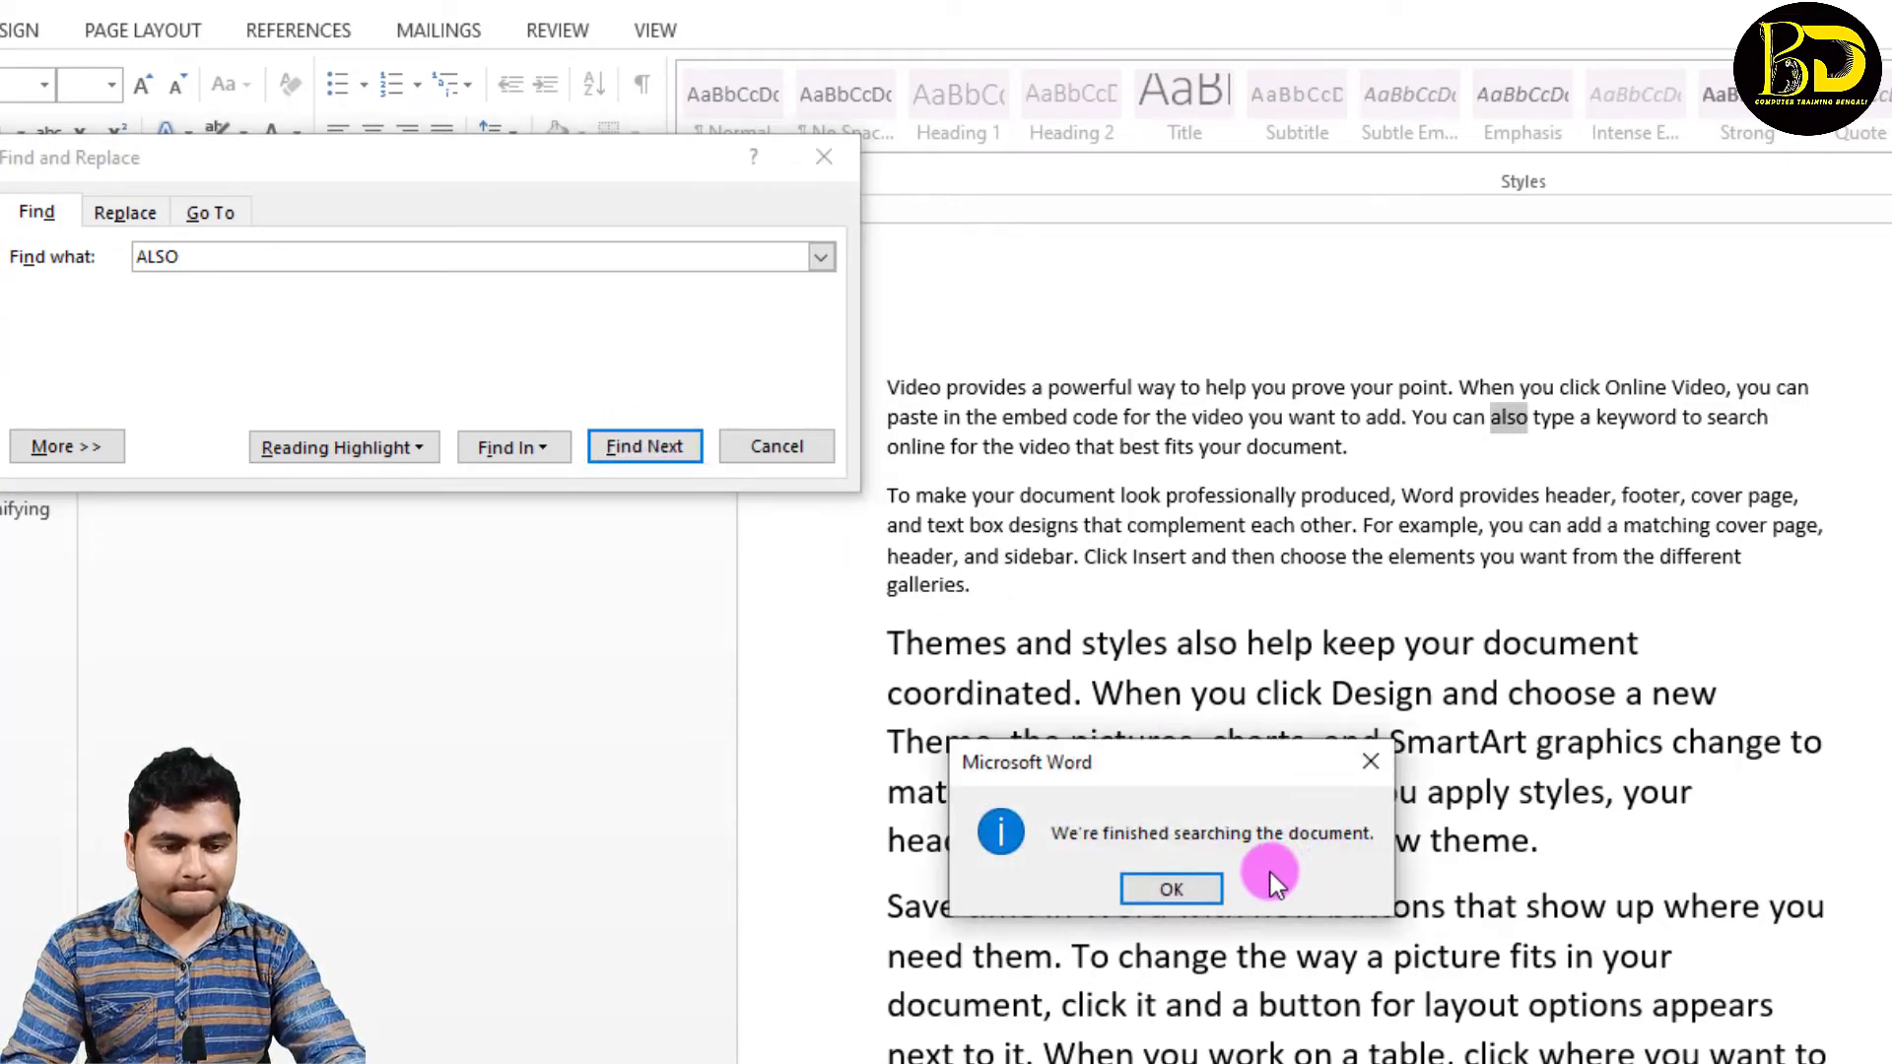
left_click(1369, 762)
Step: Find "ALSO" within the third paragraph only using Current Selection, and repeat the search across the Main Document
scroll(1351, 739, "down", 2)
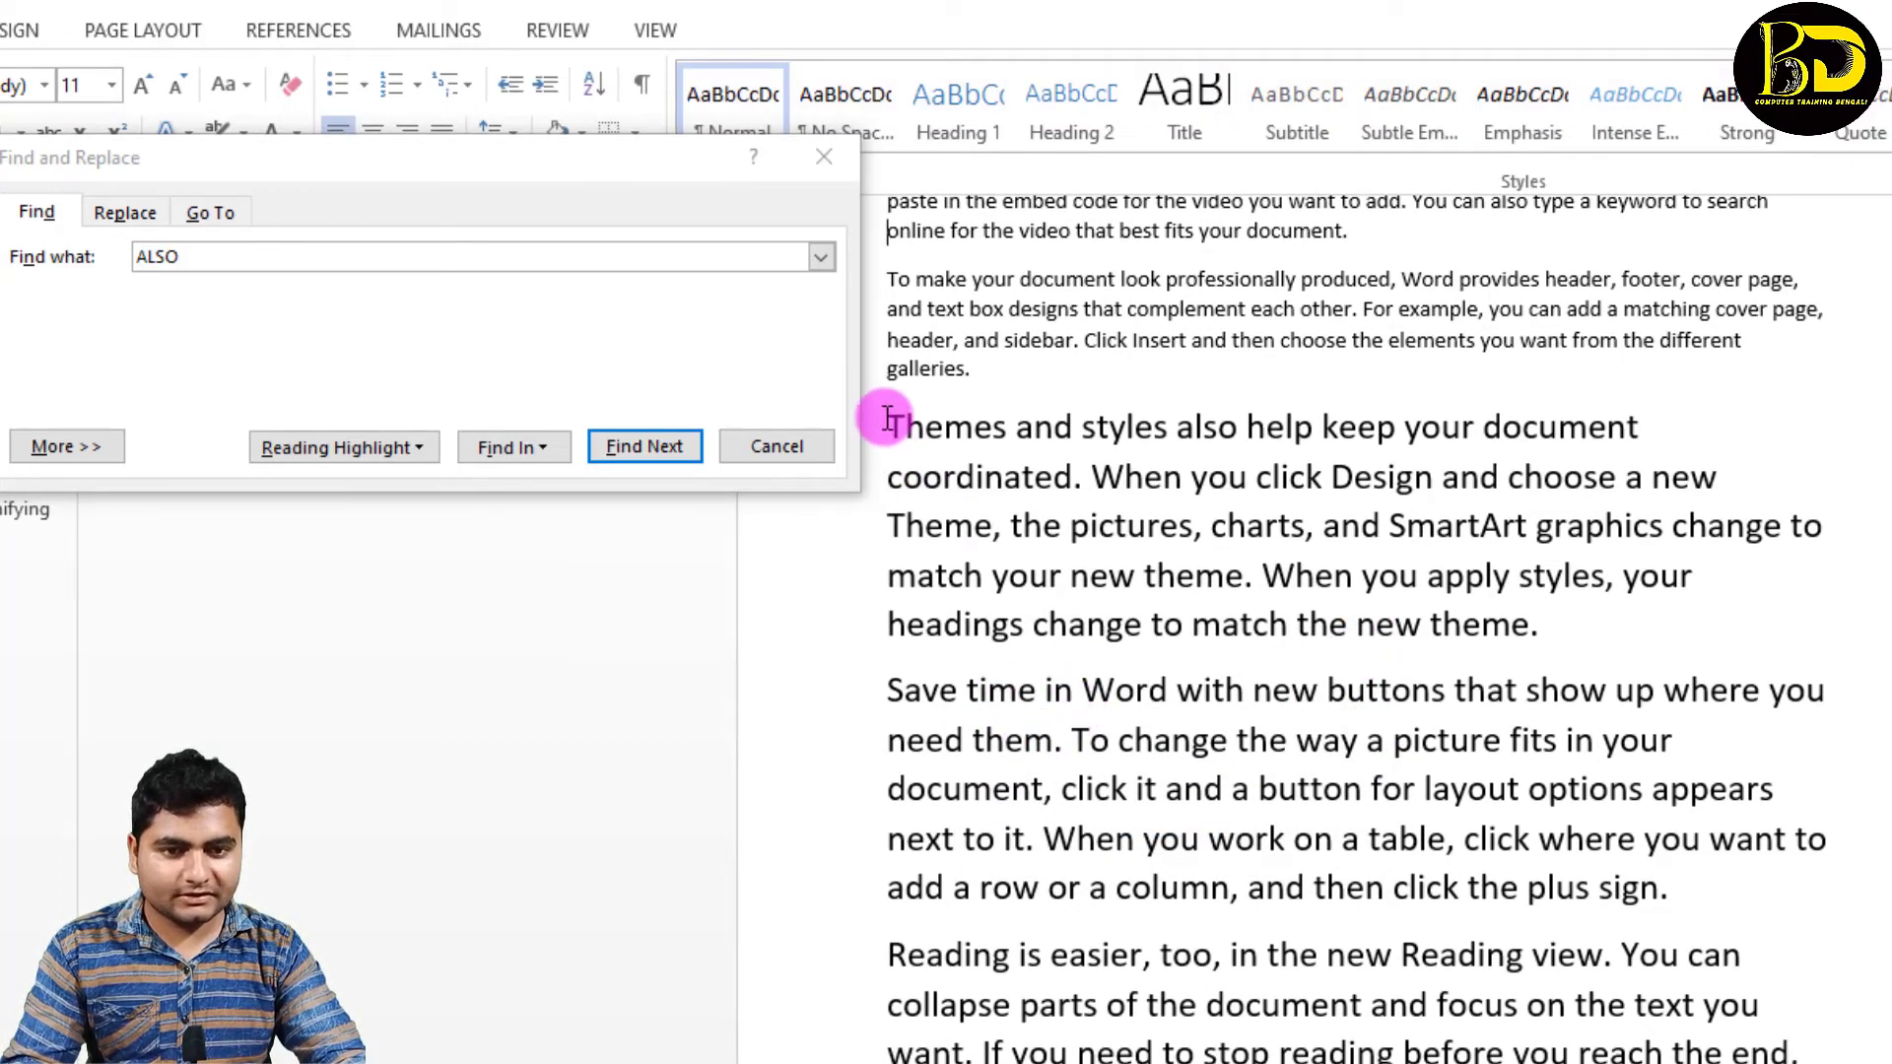
scroll(1010, 646, "up", 1)
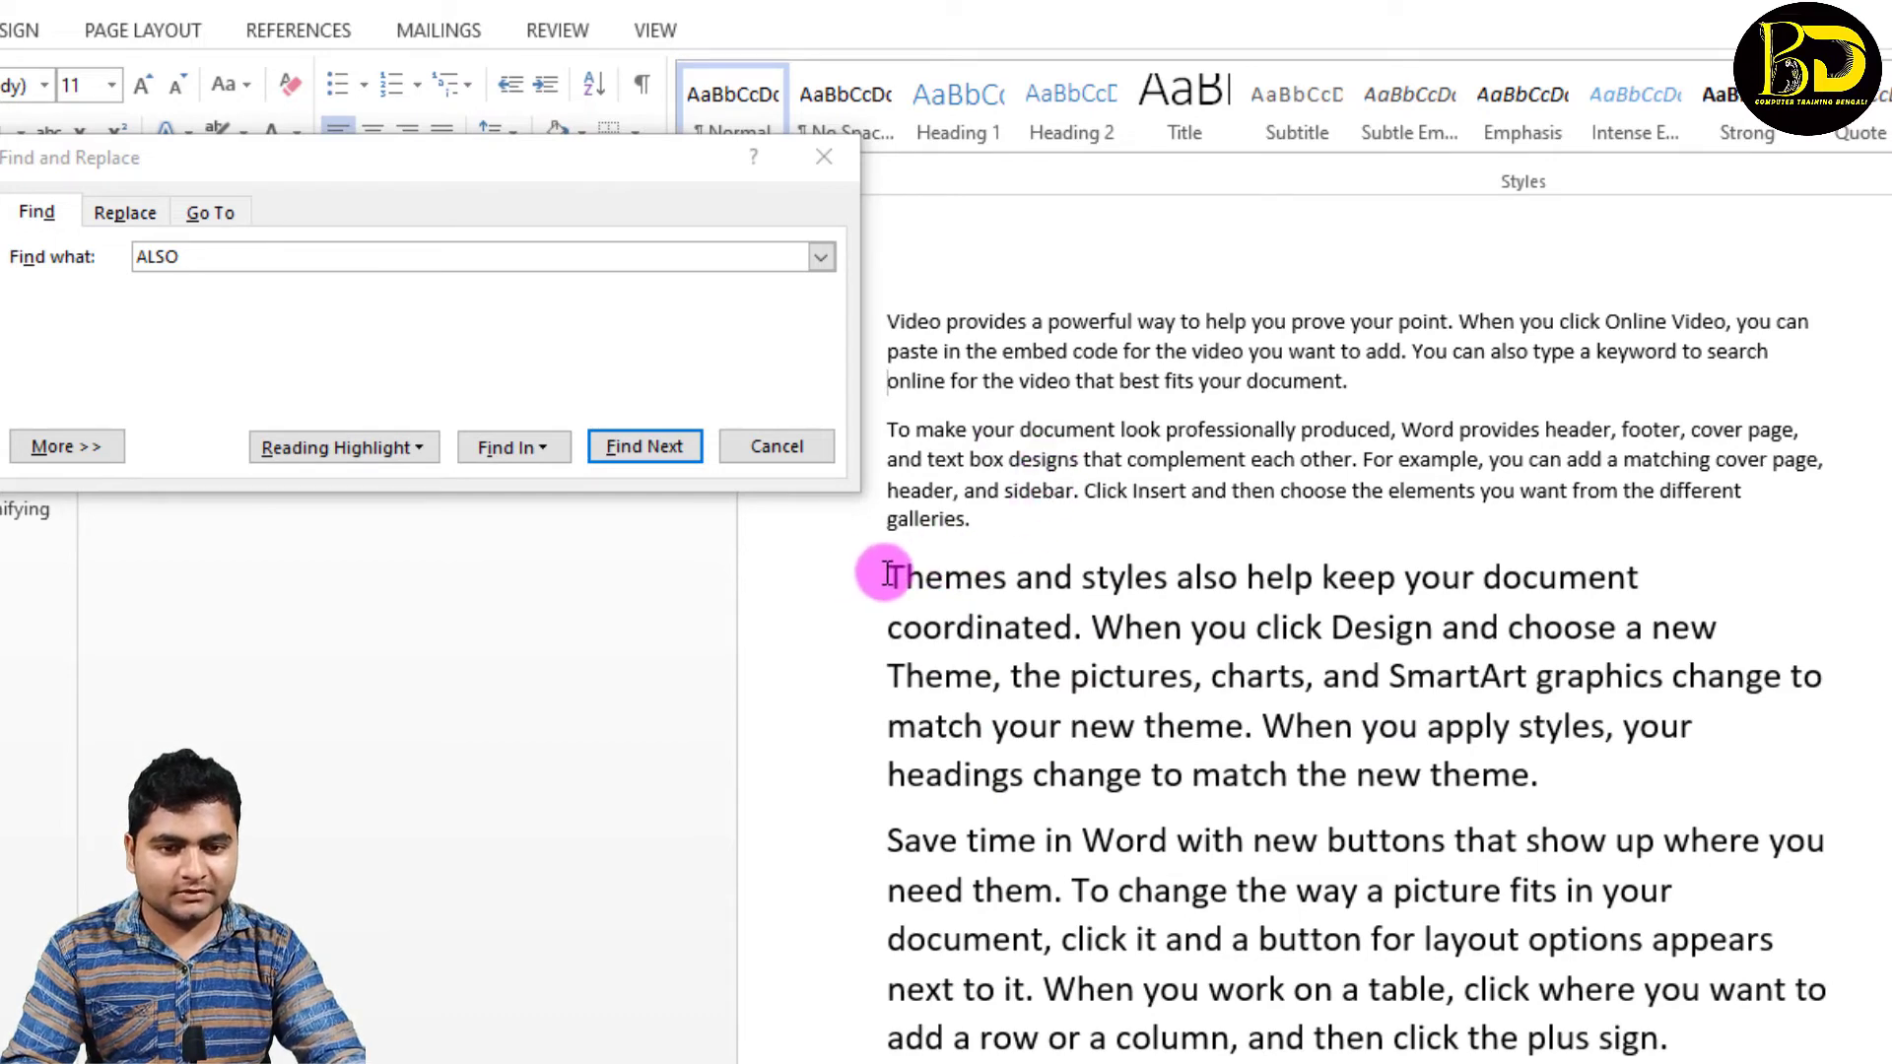
left_click_drag(887, 577, 1648, 767)
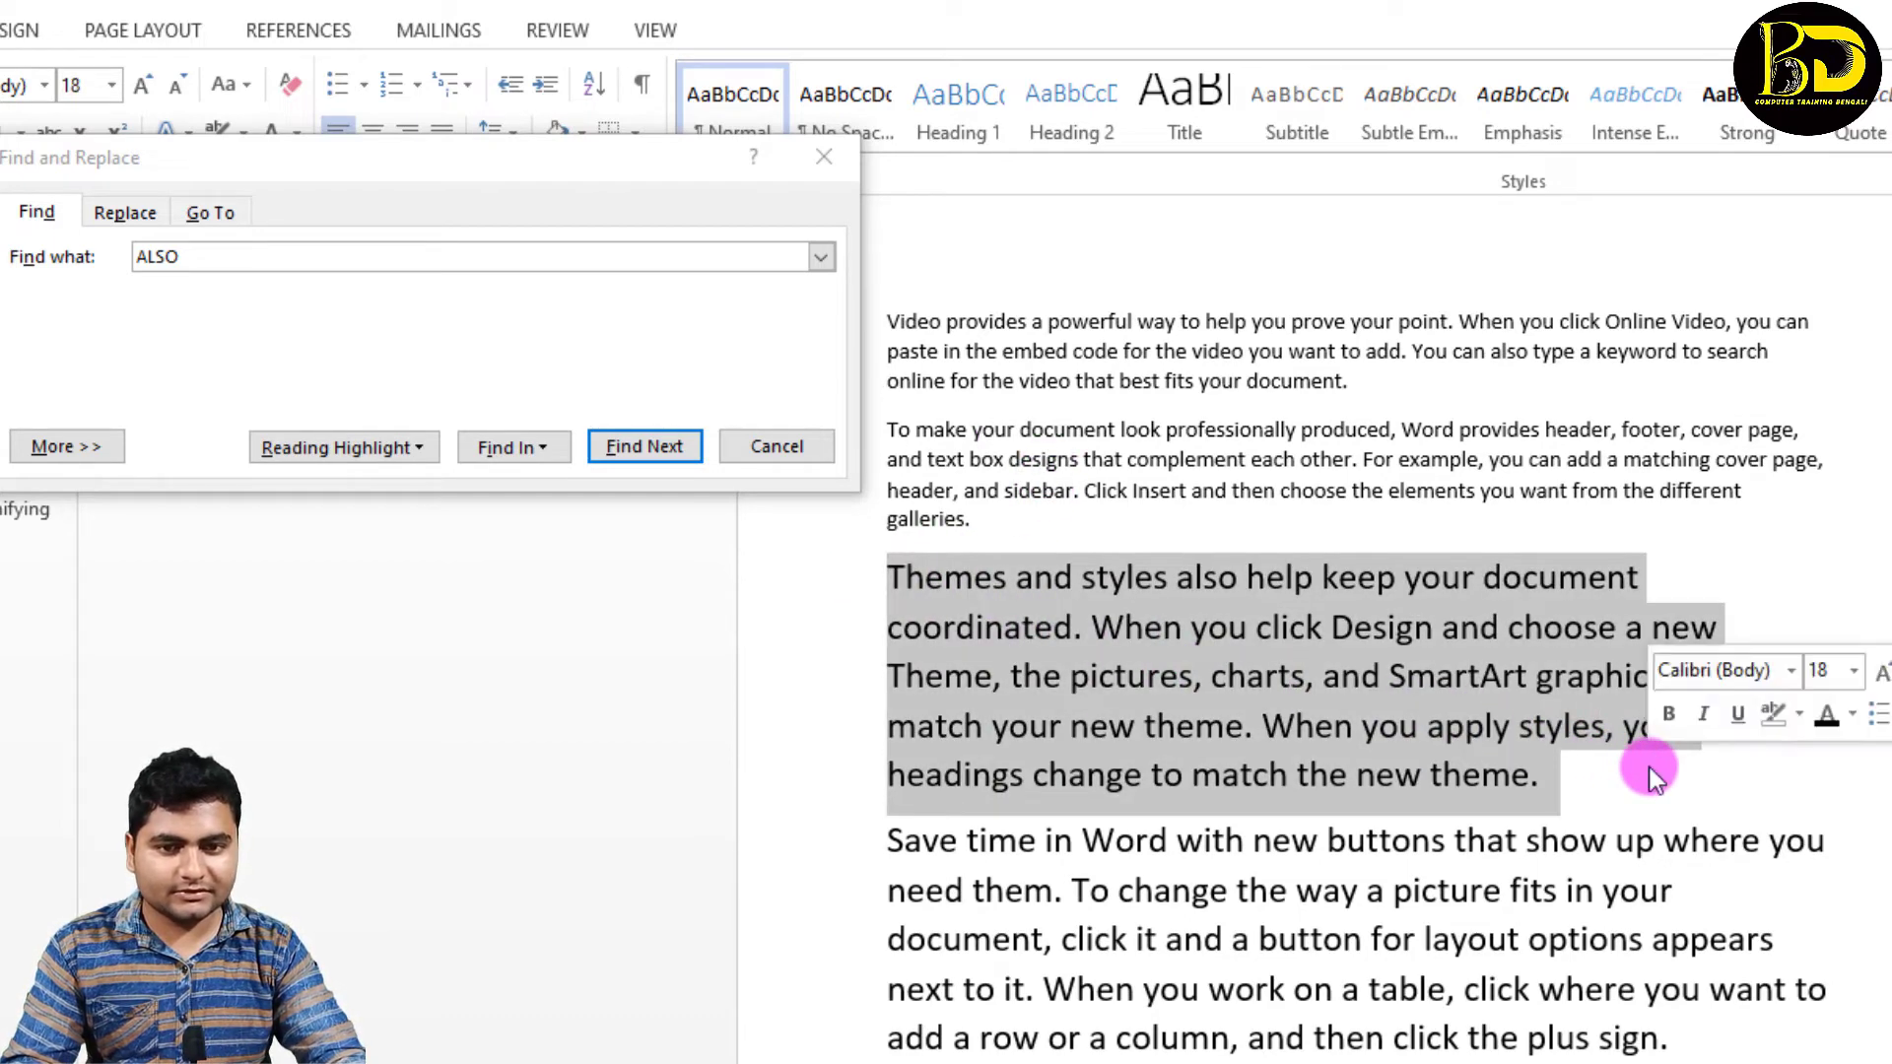
left_click(554, 446)
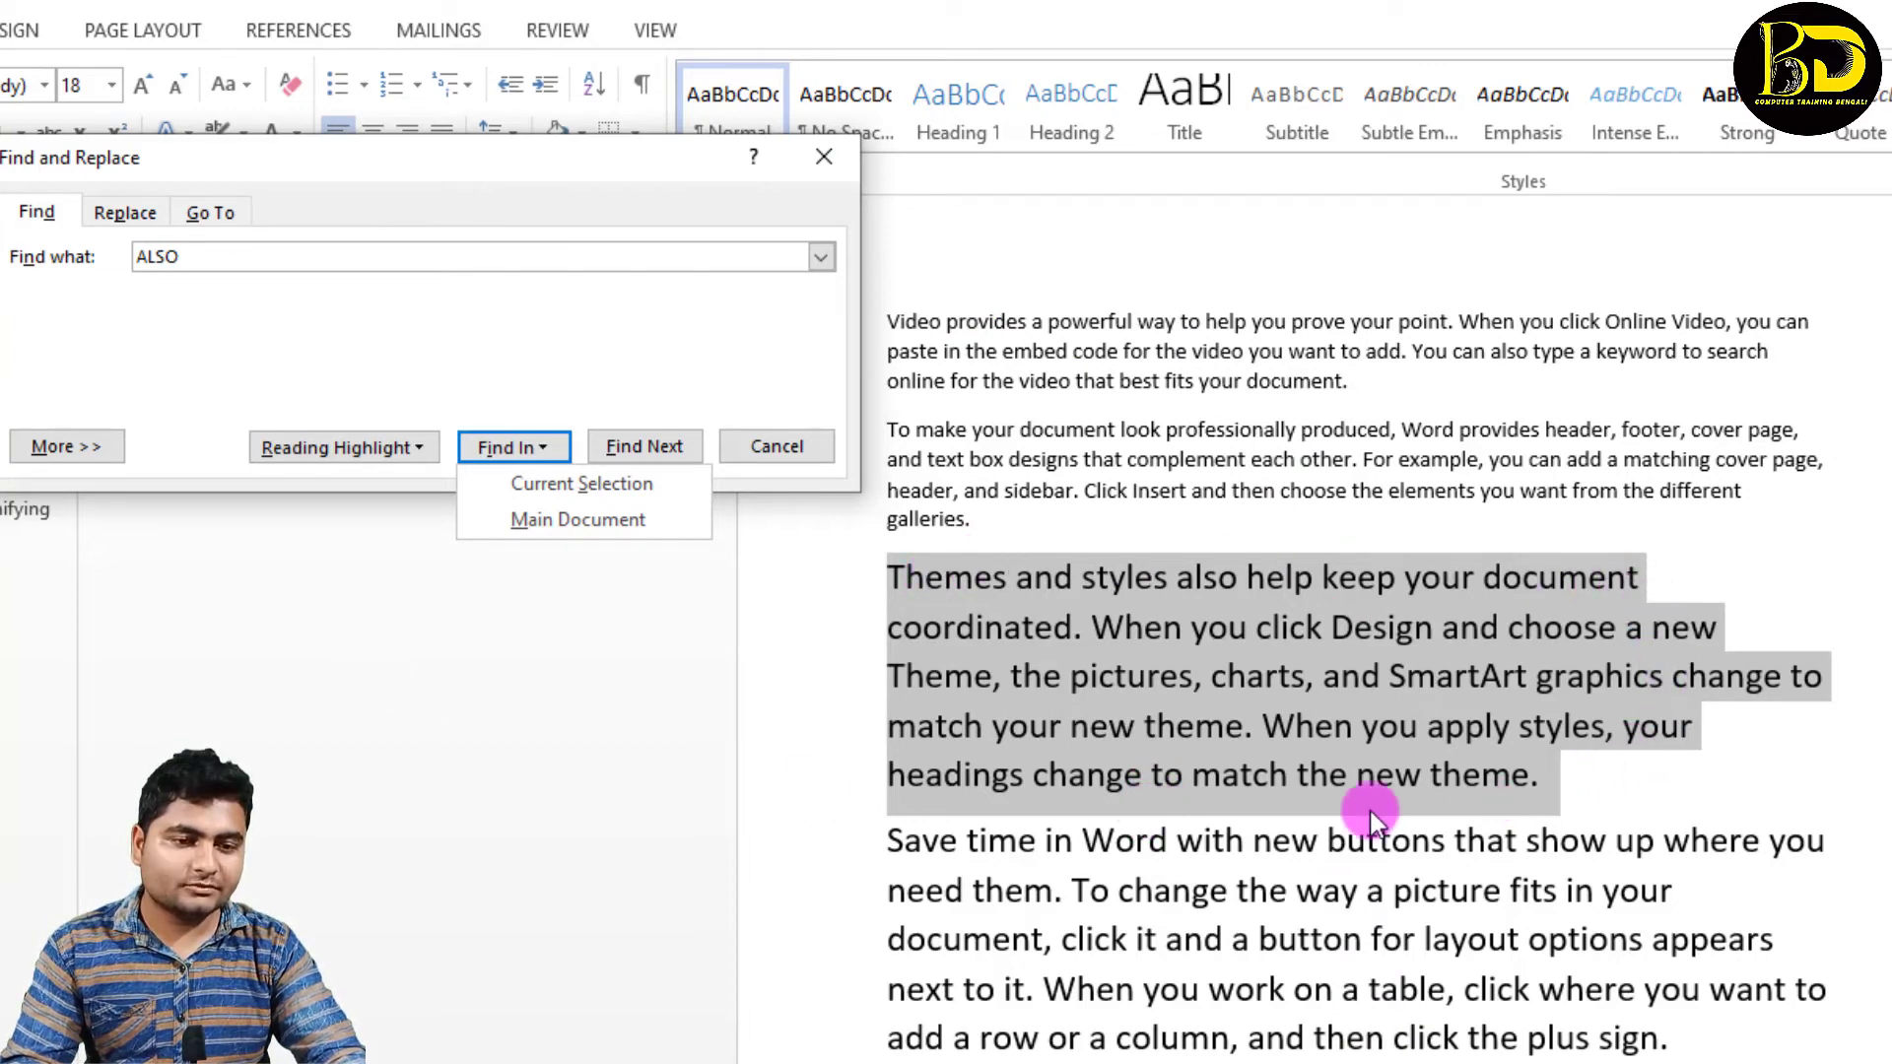
left_click(541, 493)
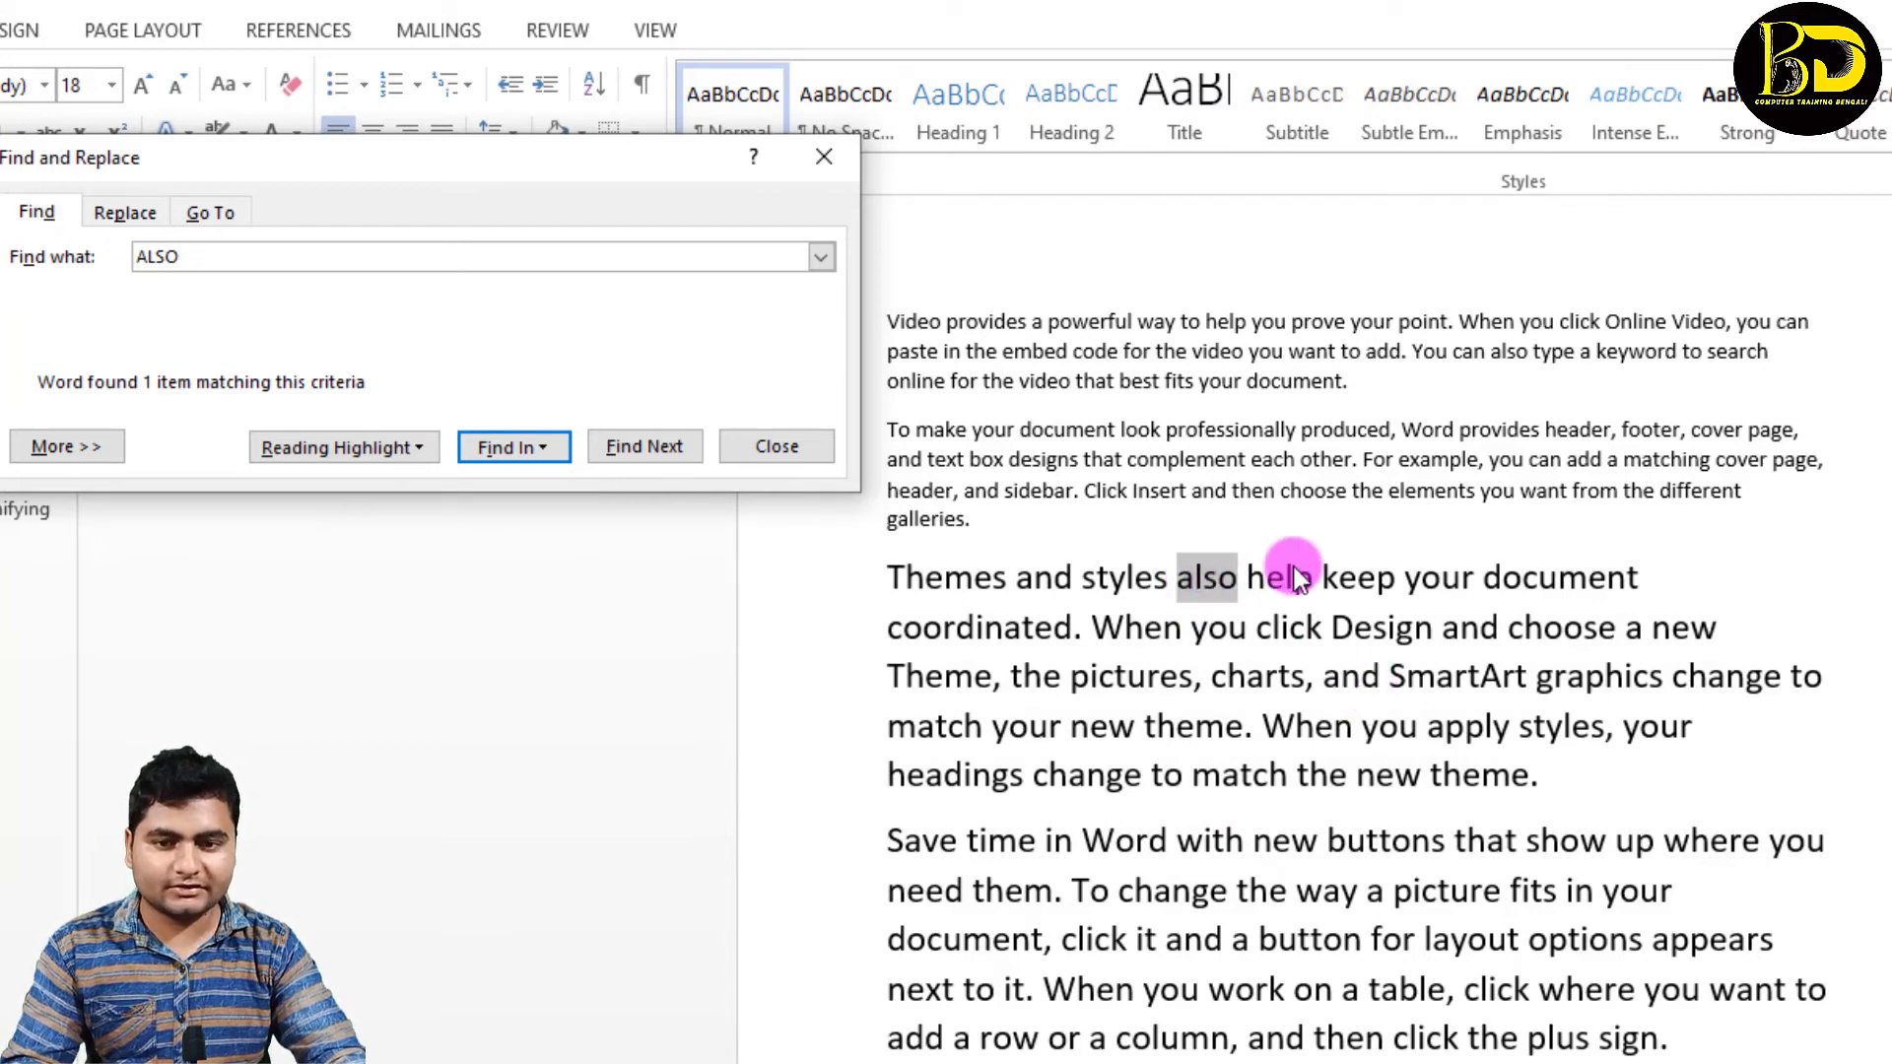
left_click(548, 449)
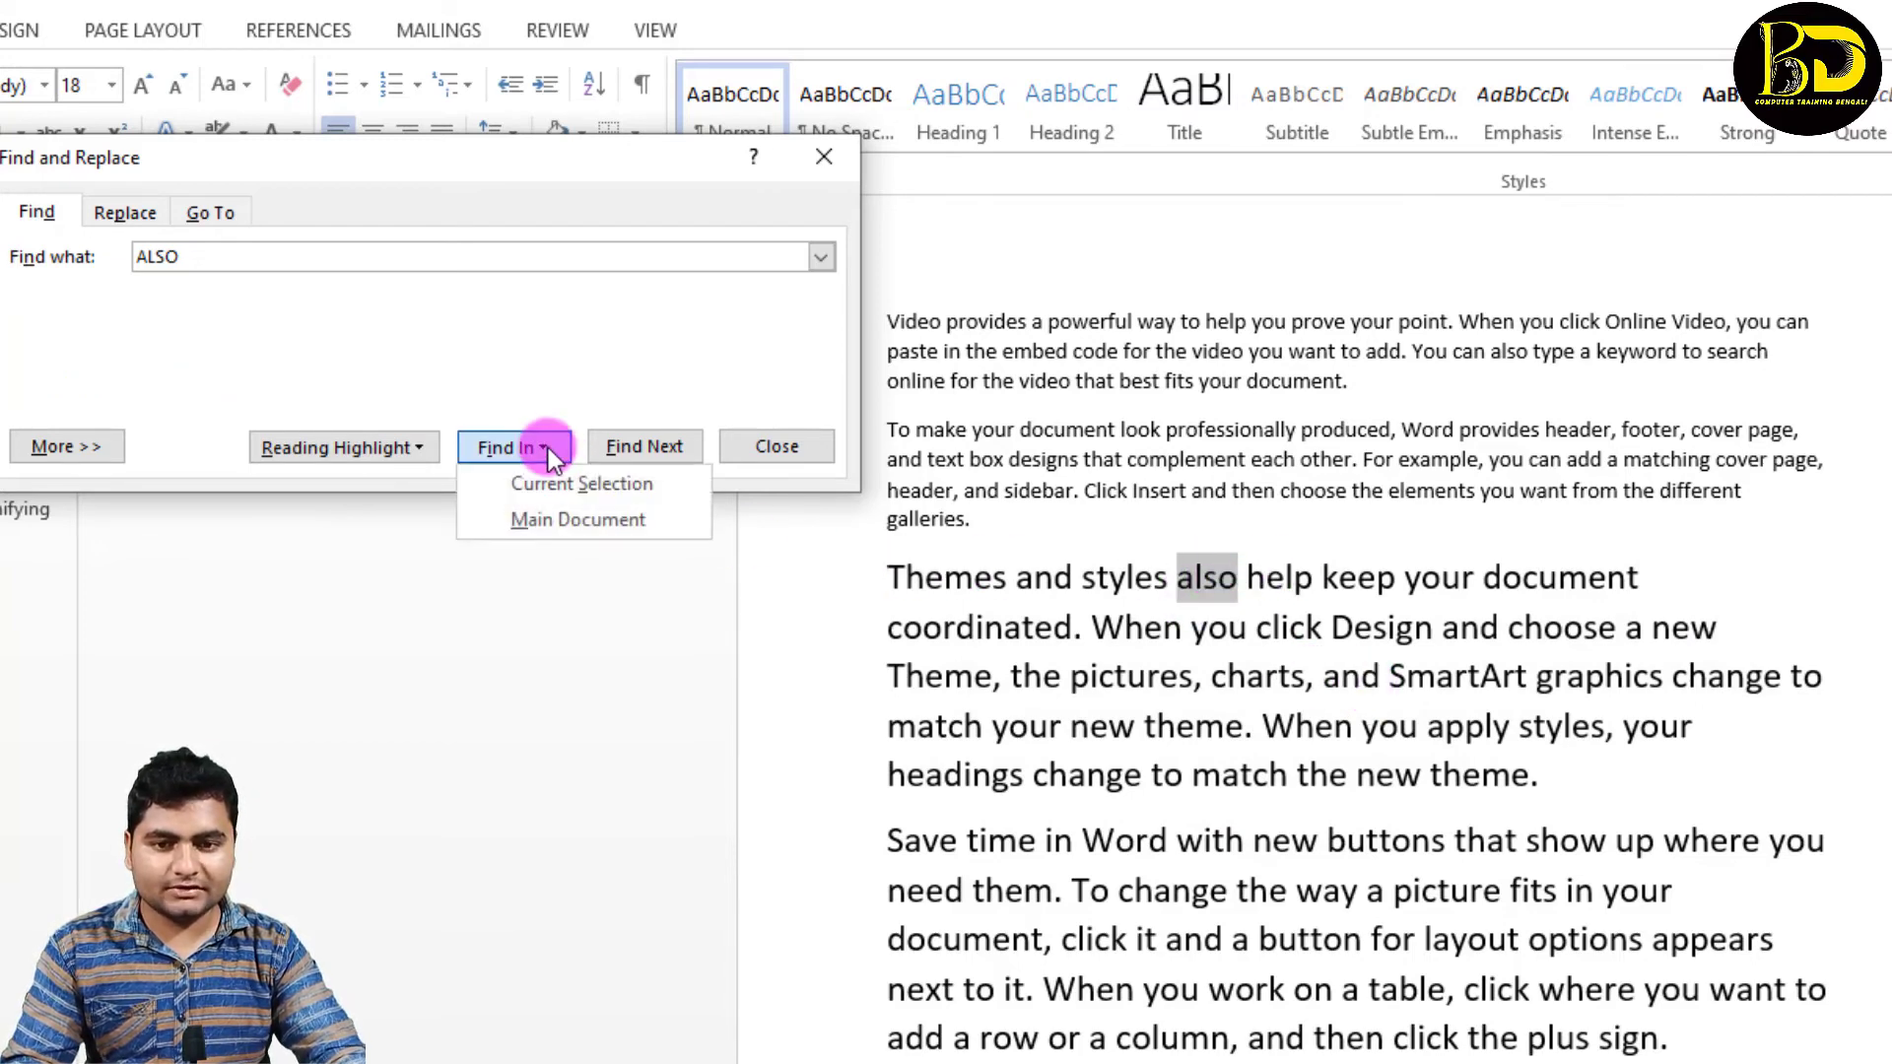
left_click(544, 523)
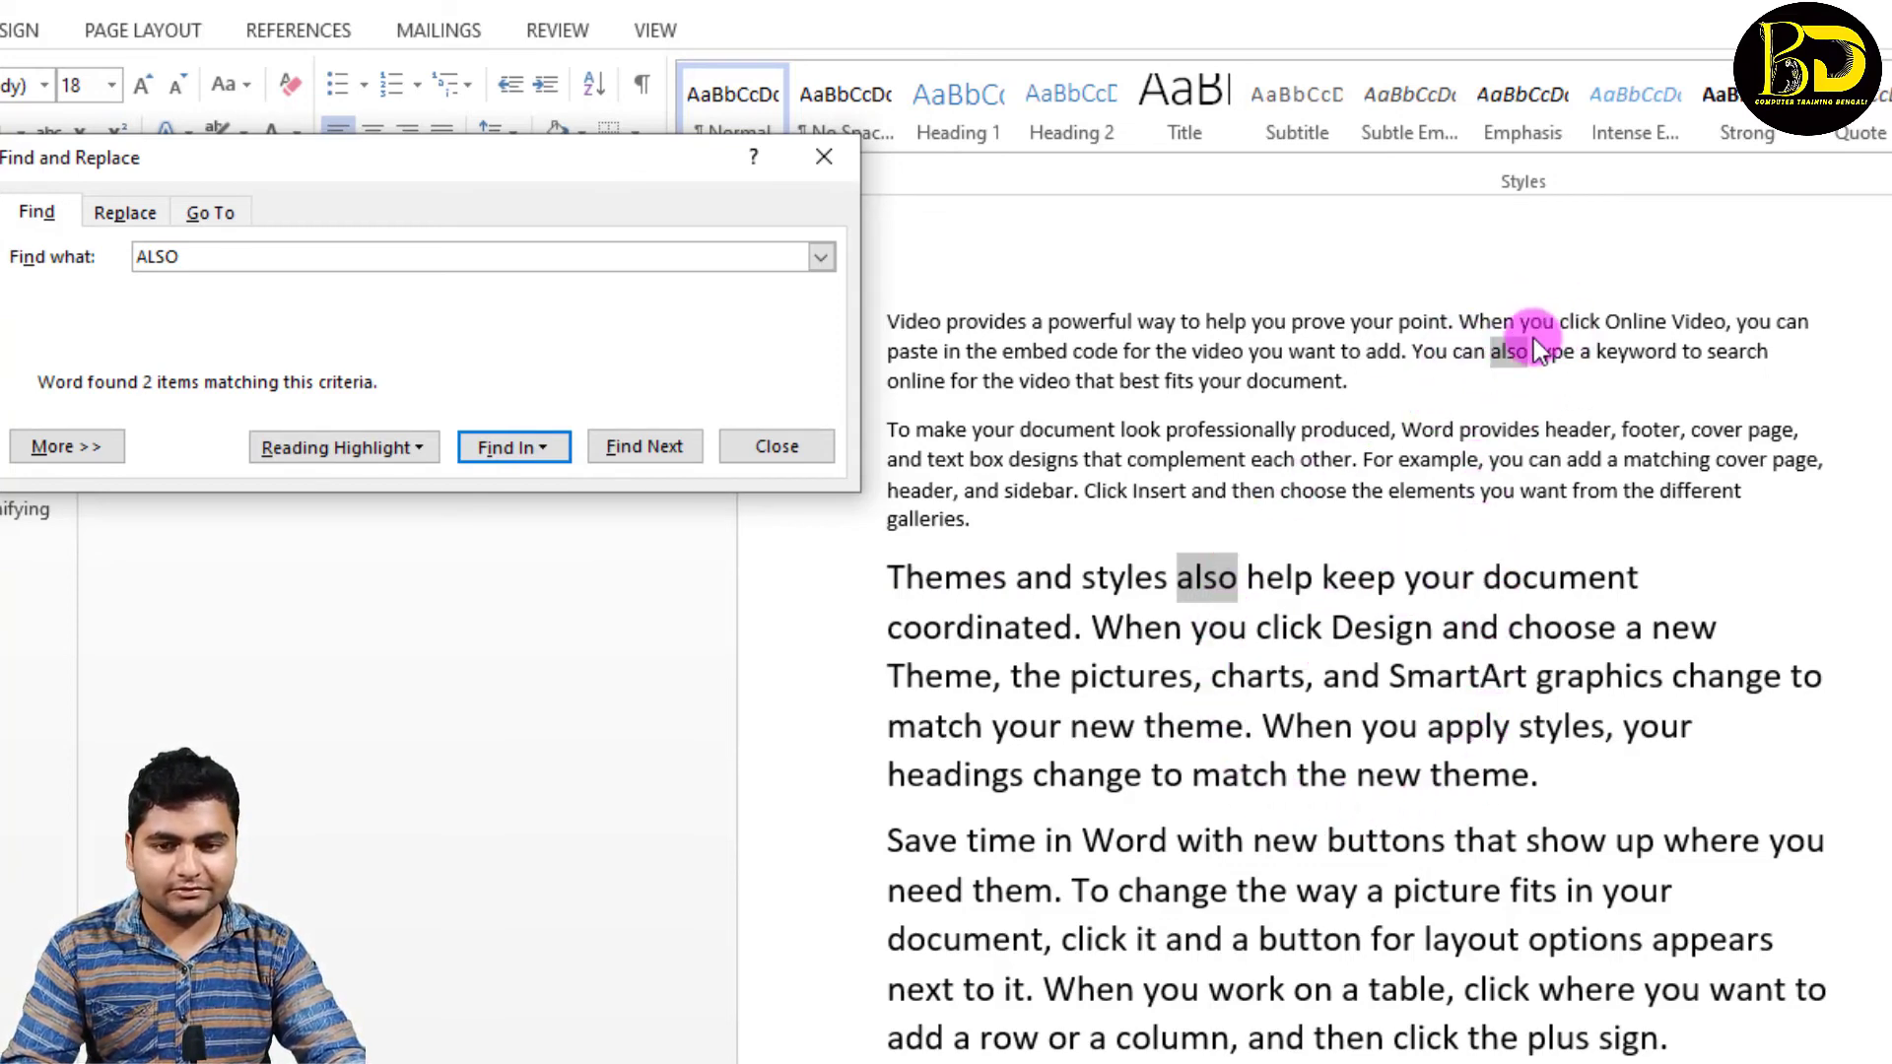
Step: Mark every occurrence of "ALSO" in the document with Reading Highlight and deselect the matches
left_click(410, 445)
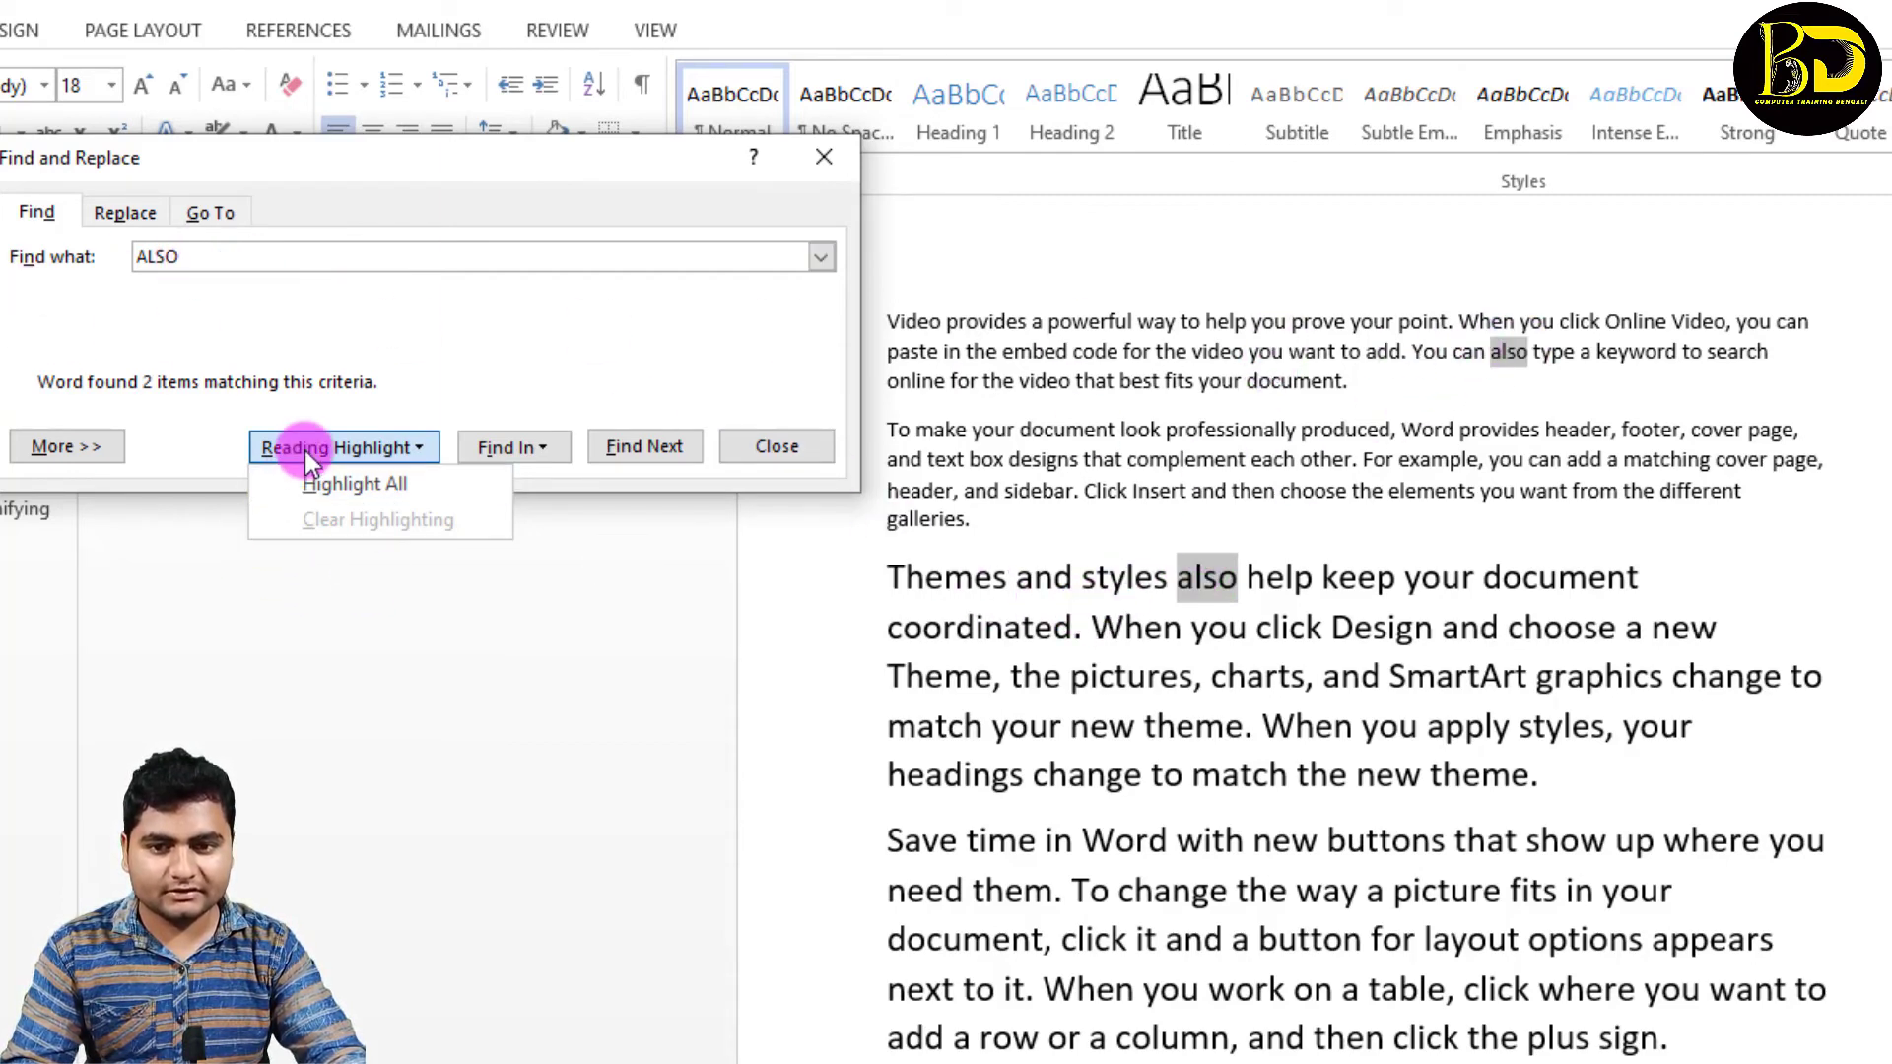
left_click(315, 487)
left_click(1097, 665)
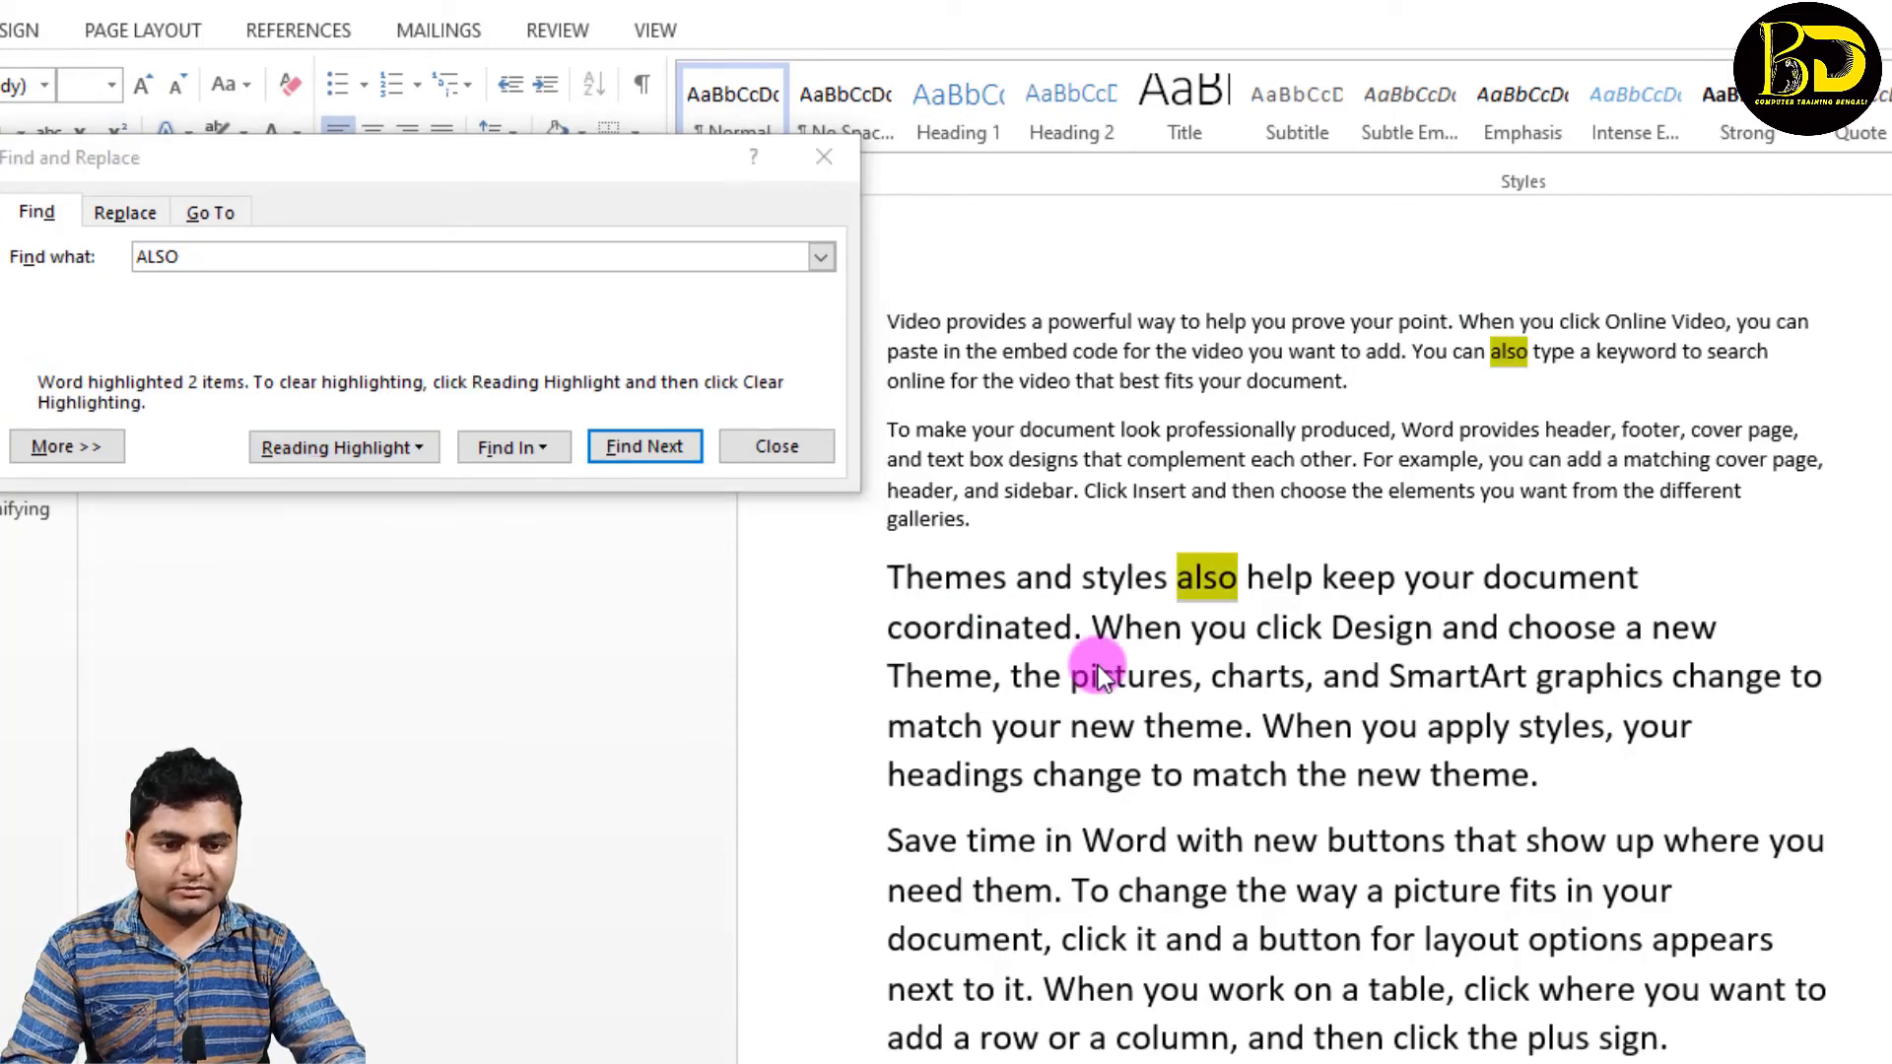
left_click(1288, 671)
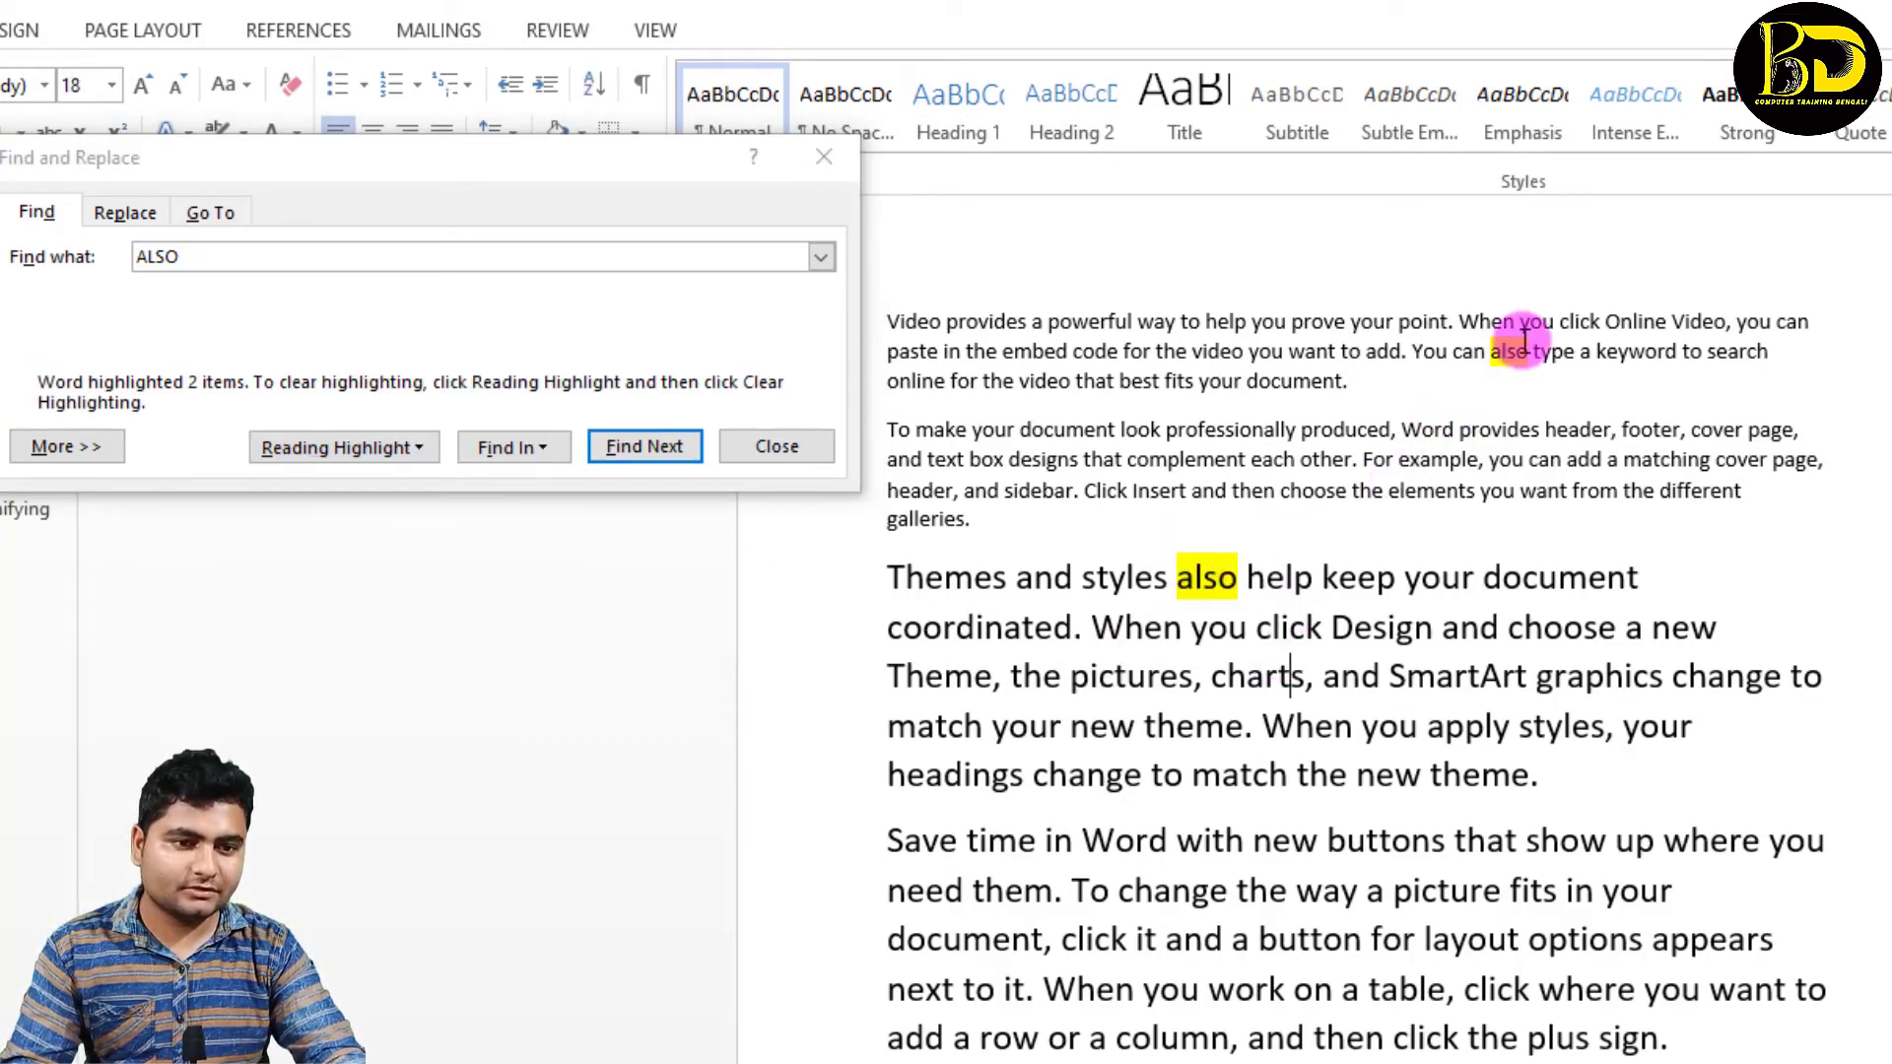
Step: Clear the reading highlighting from the "ALSO" matches and close the Find and Replace dialog
left_click(418, 449)
left_click(345, 530)
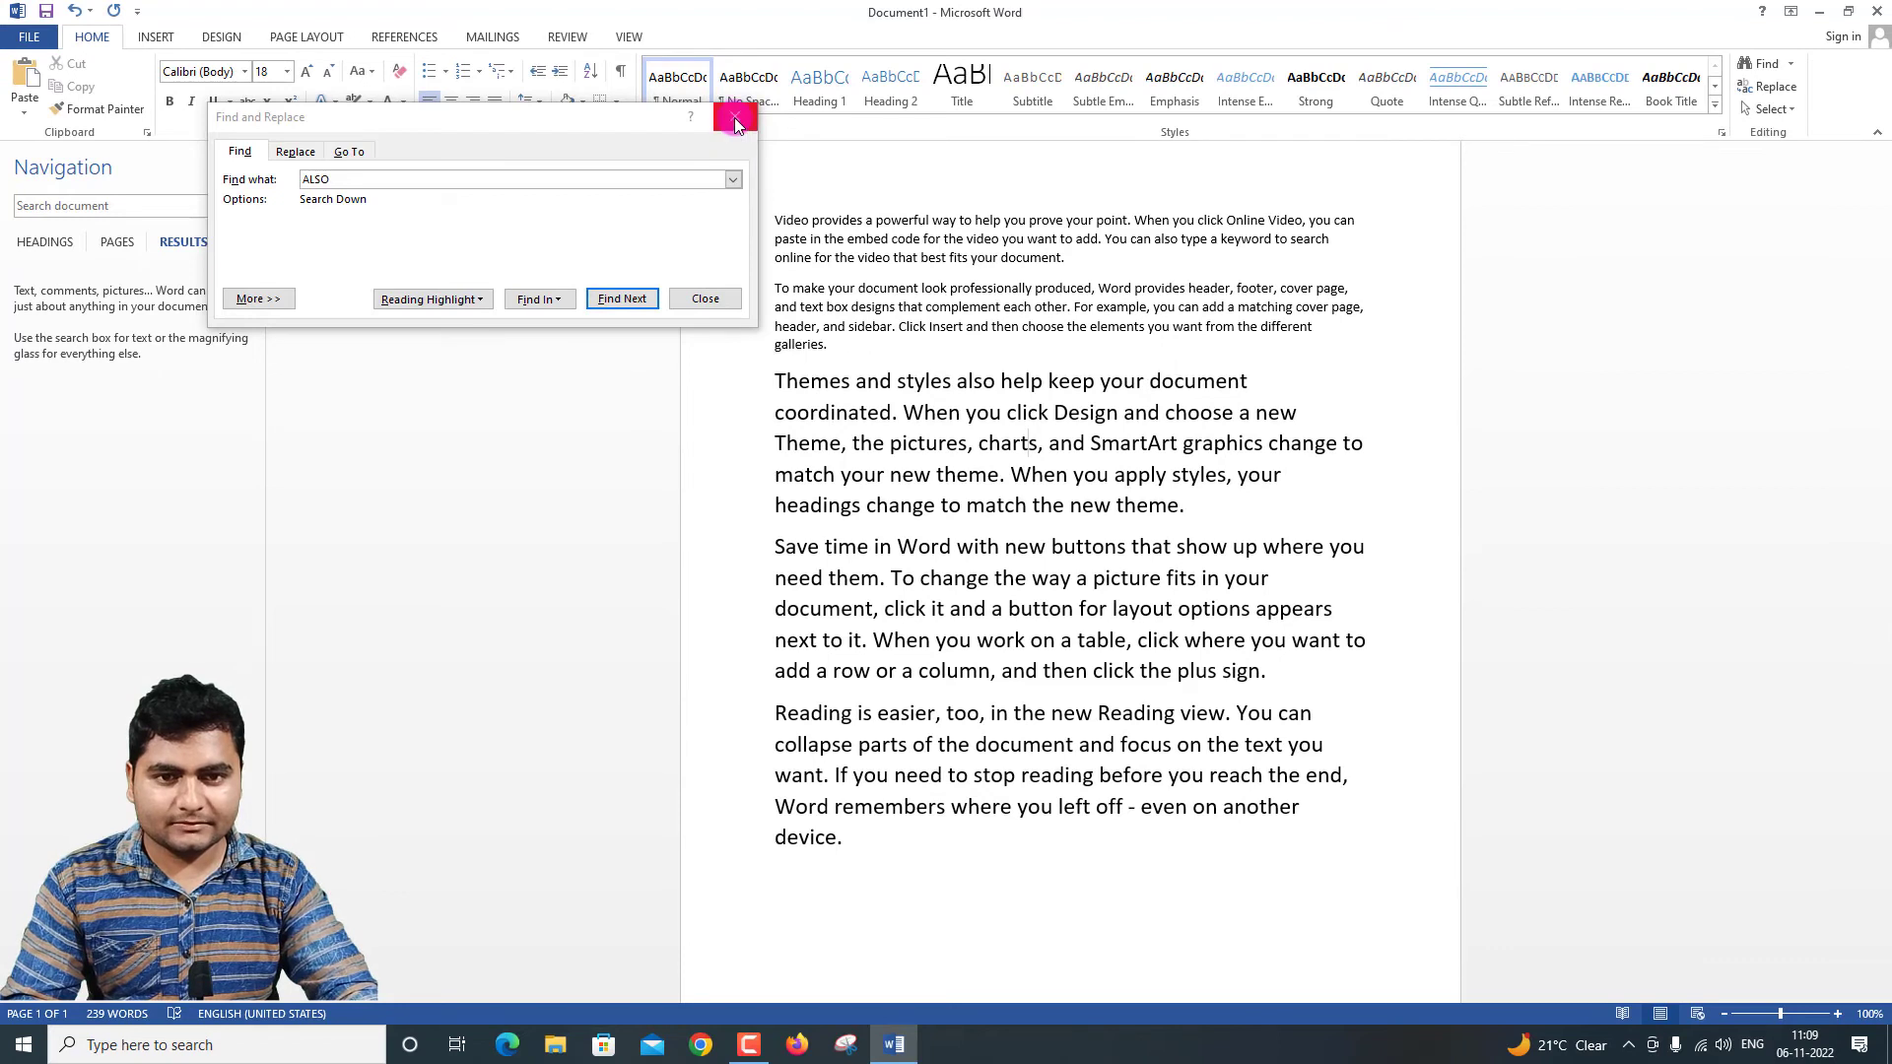
left_click(736, 119)
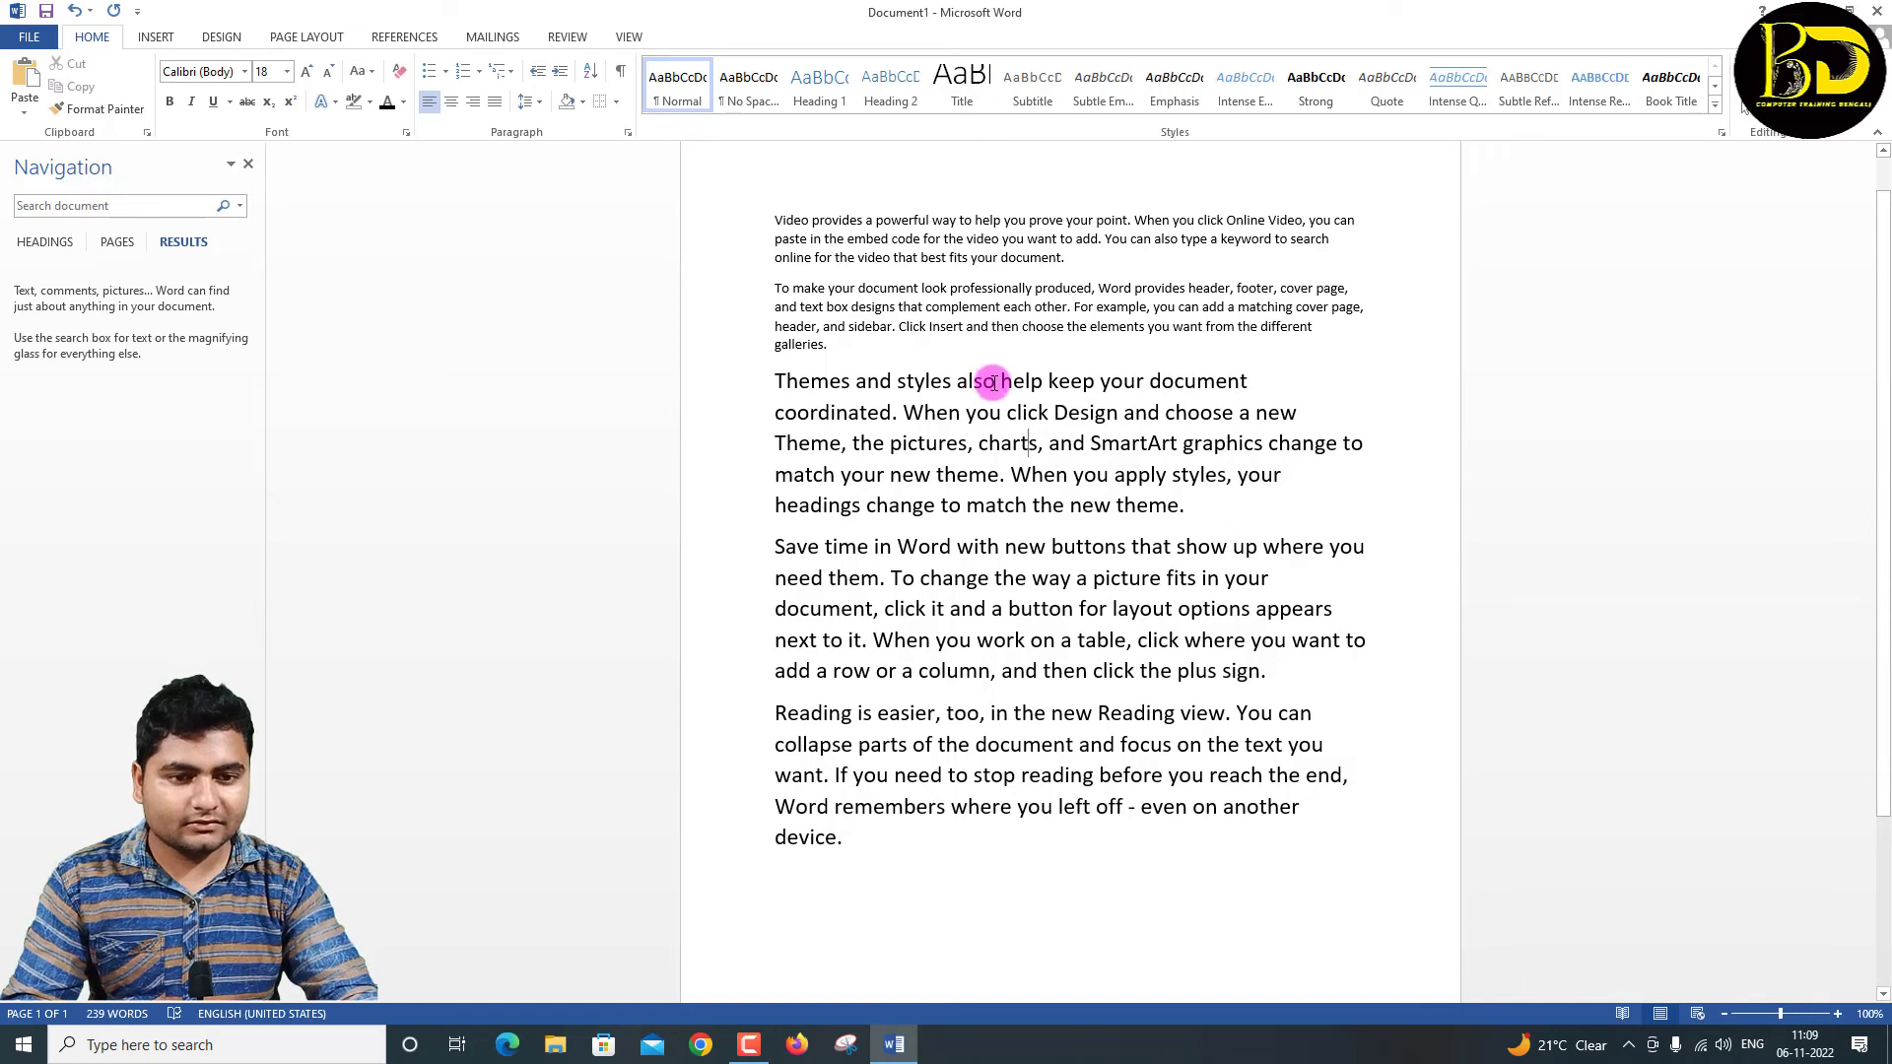
left_click_drag(993, 382, 963, 380)
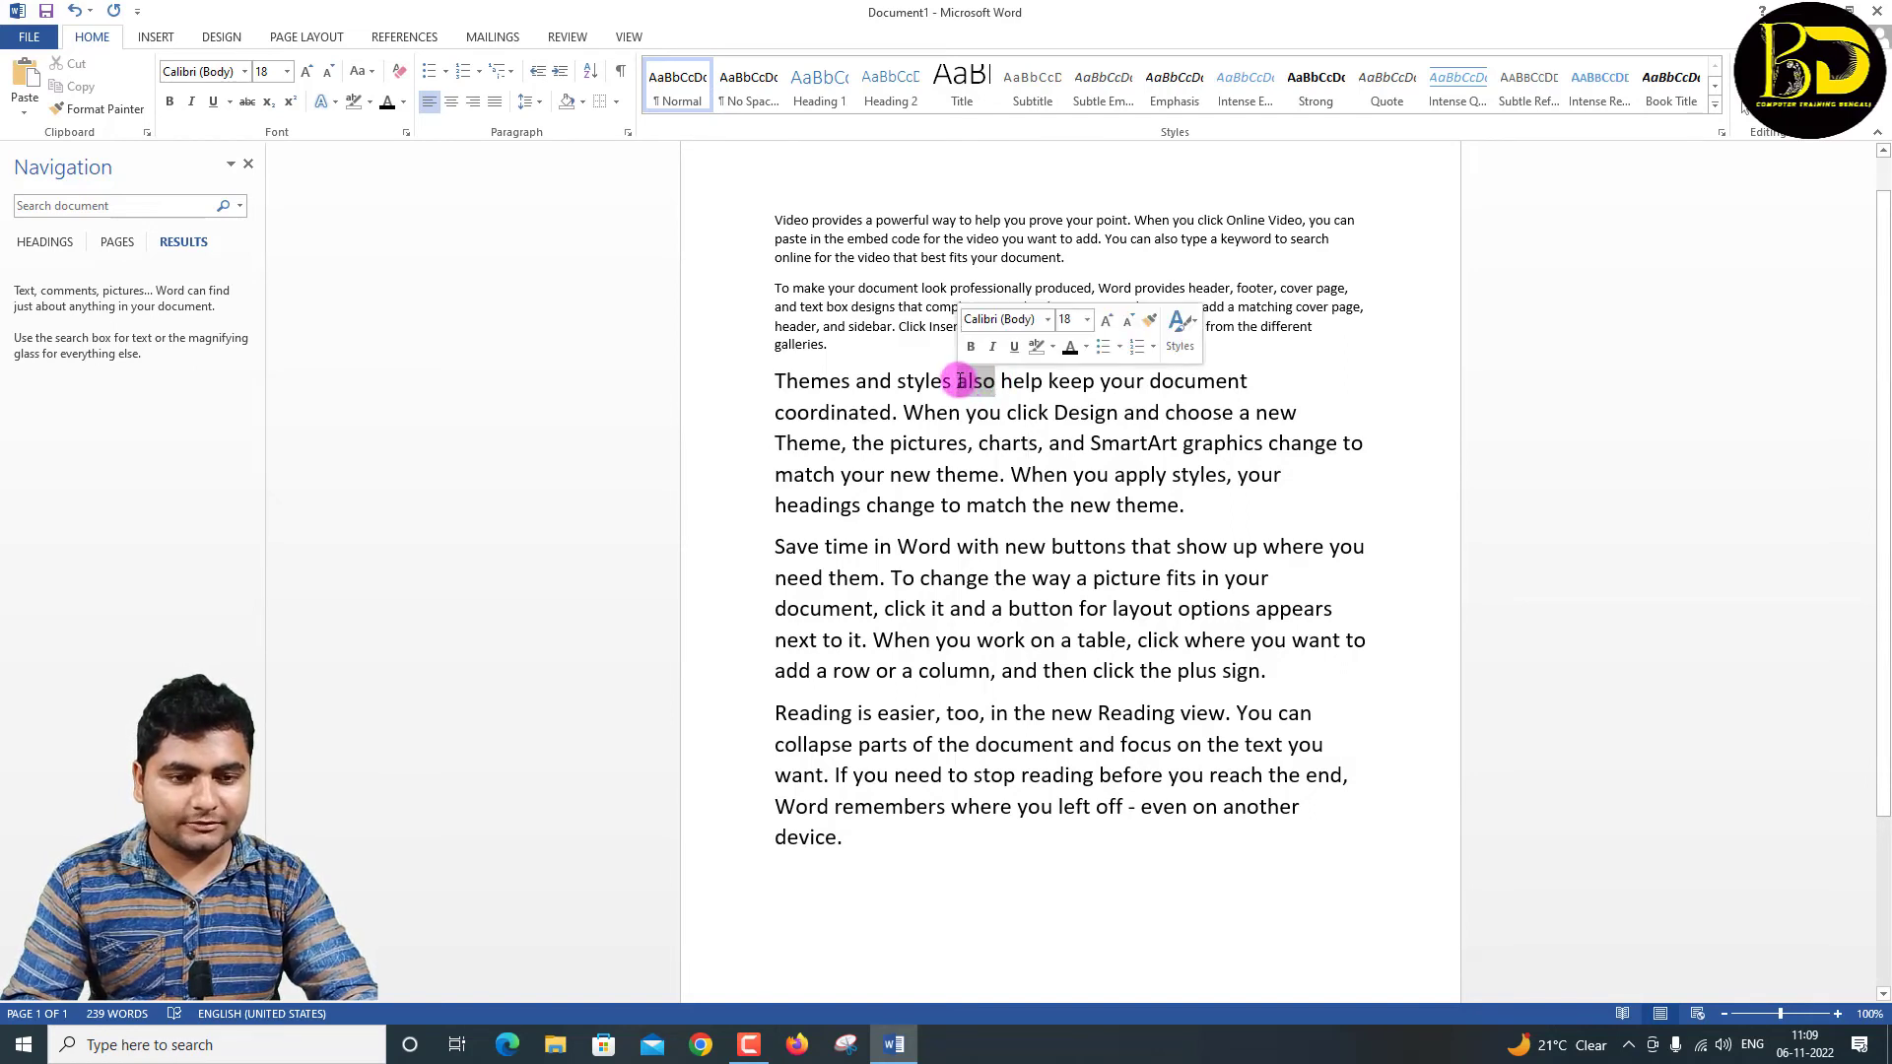
left_click(1051, 436)
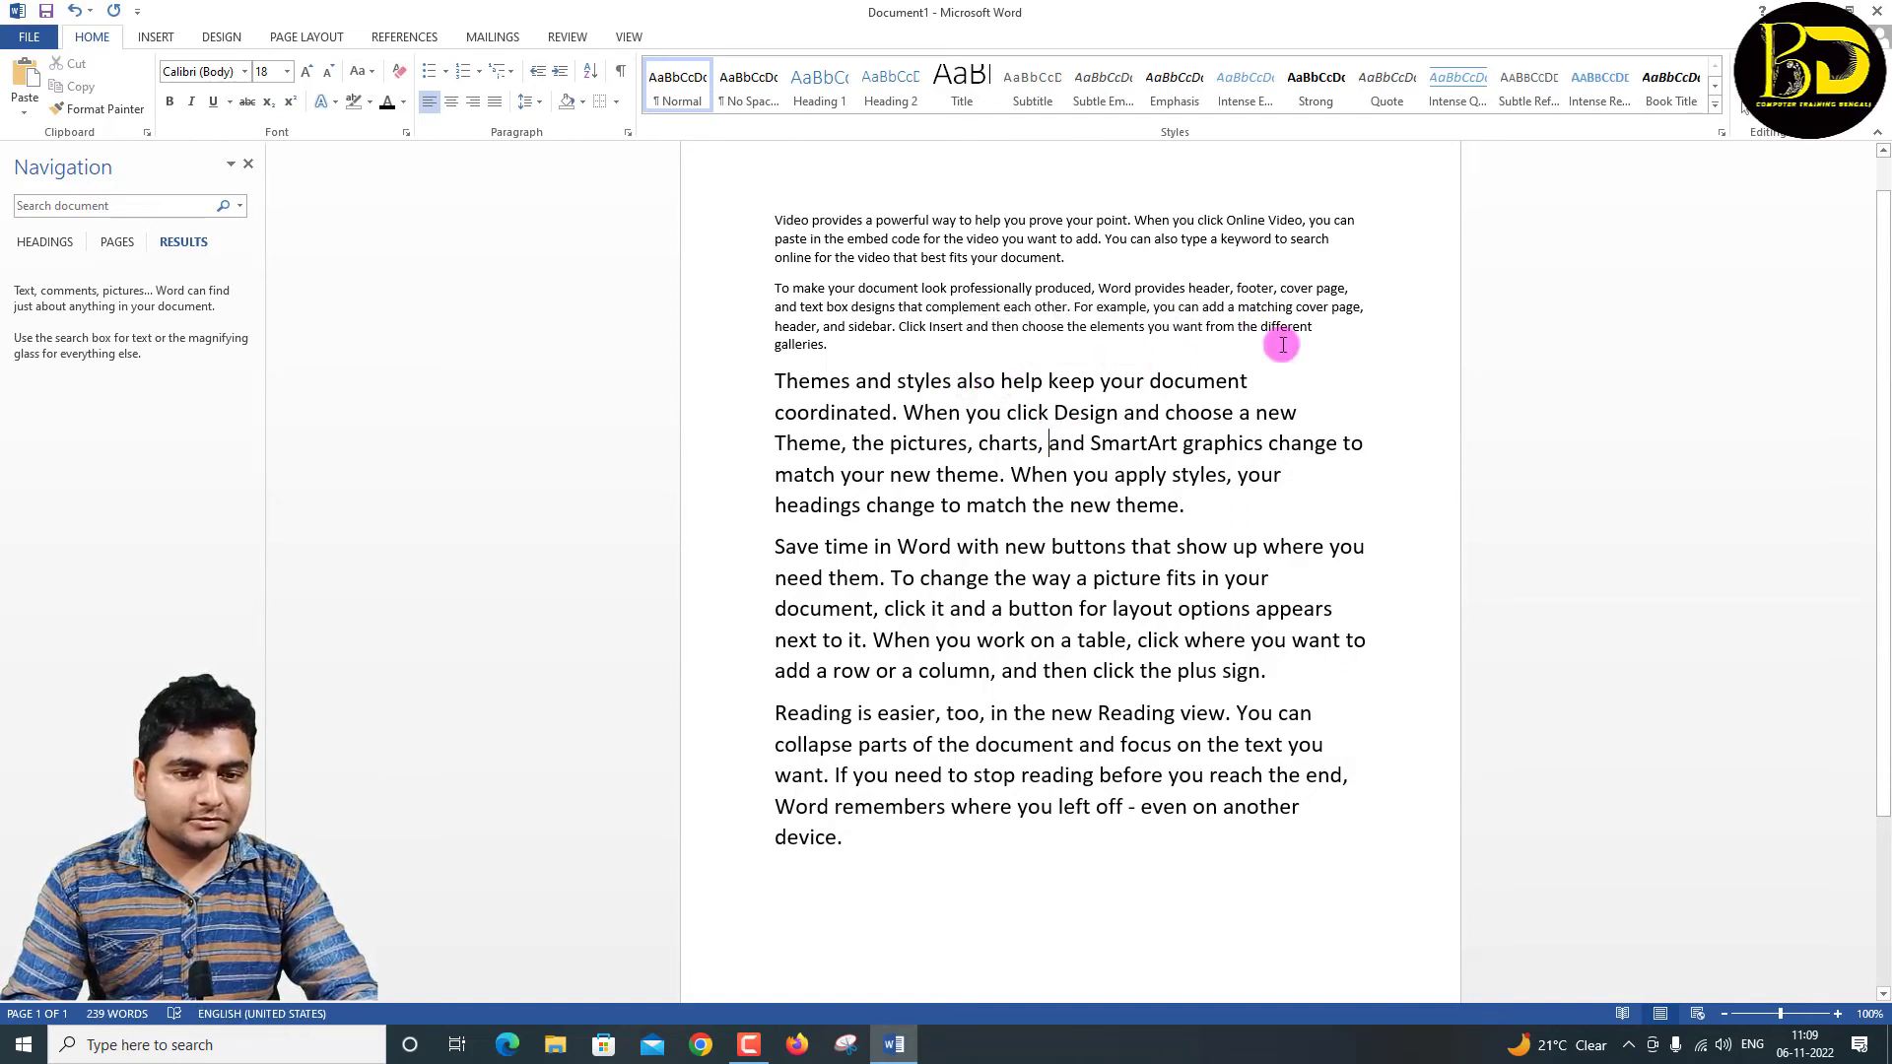
Step: Use Advanced Find to locate the occurrence of "ALSO" in the third paragraph
left_click(1763, 67)
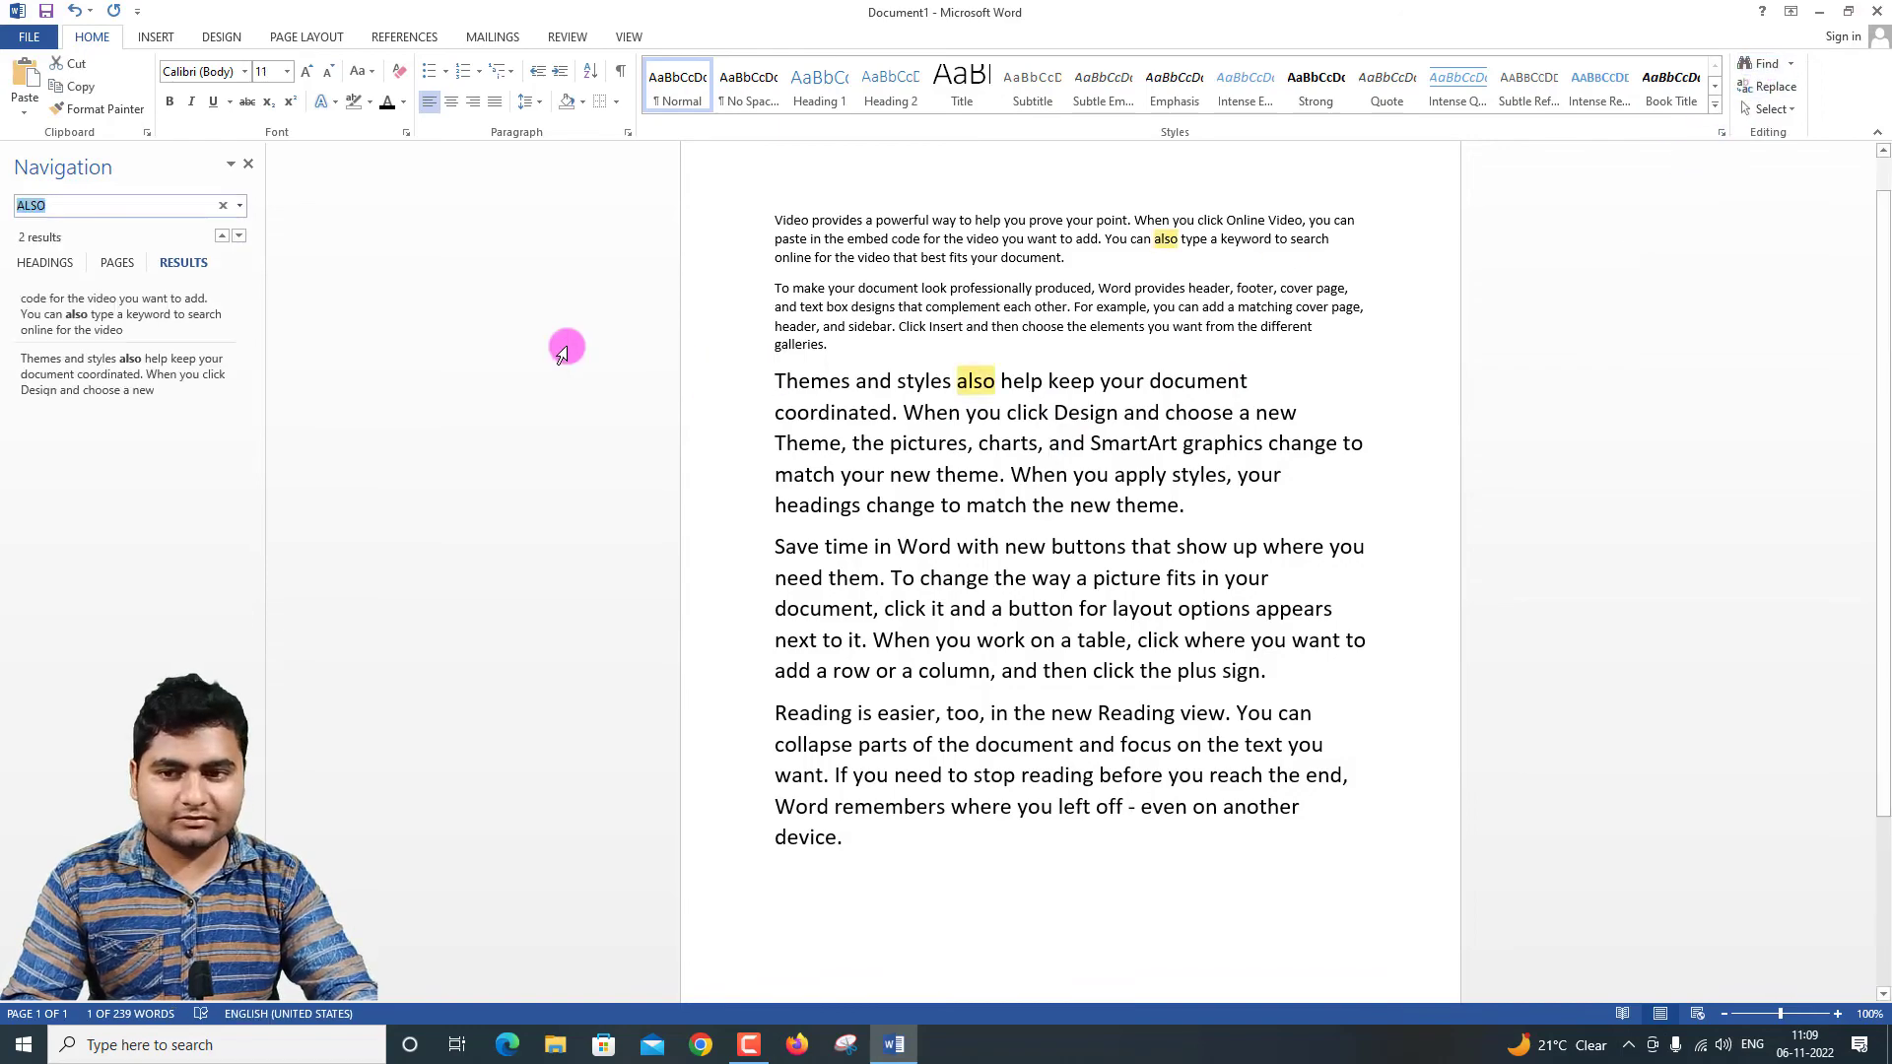
left_click(240, 205)
left_click(286, 254)
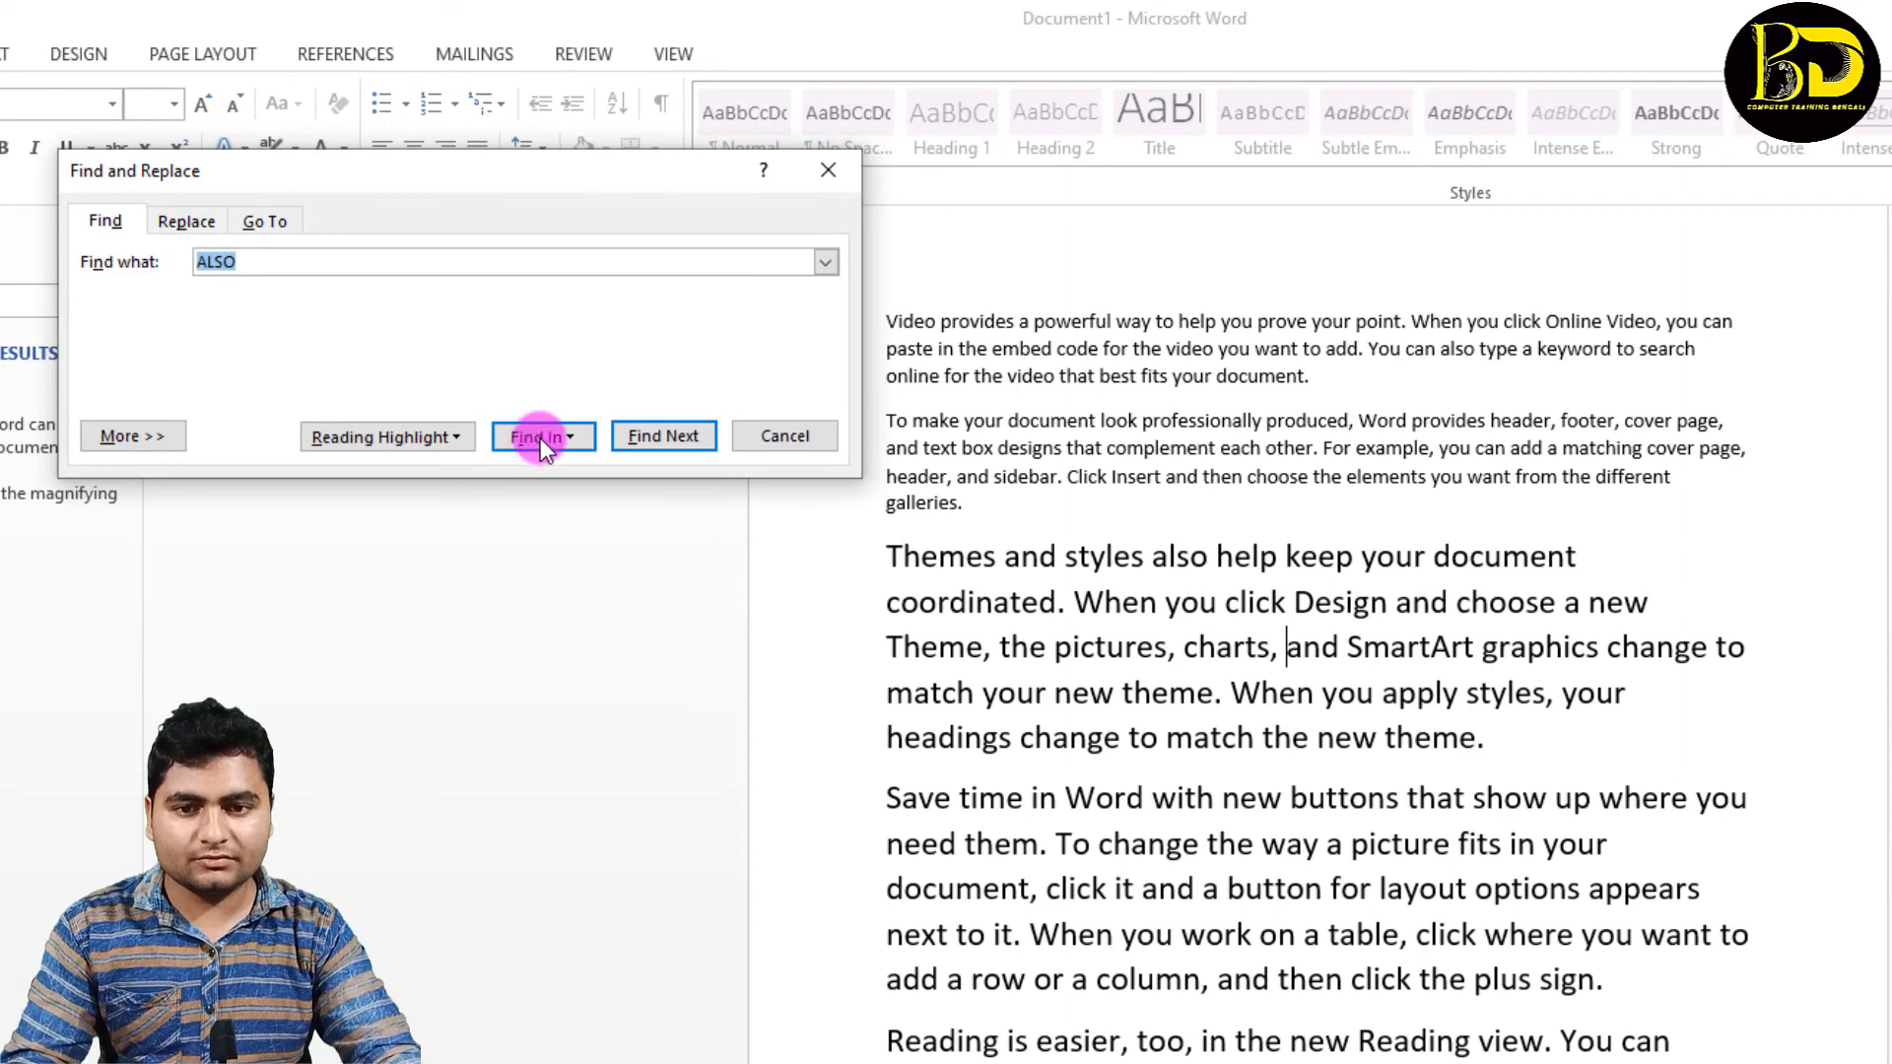
left_click(658, 436)
left_click(660, 436)
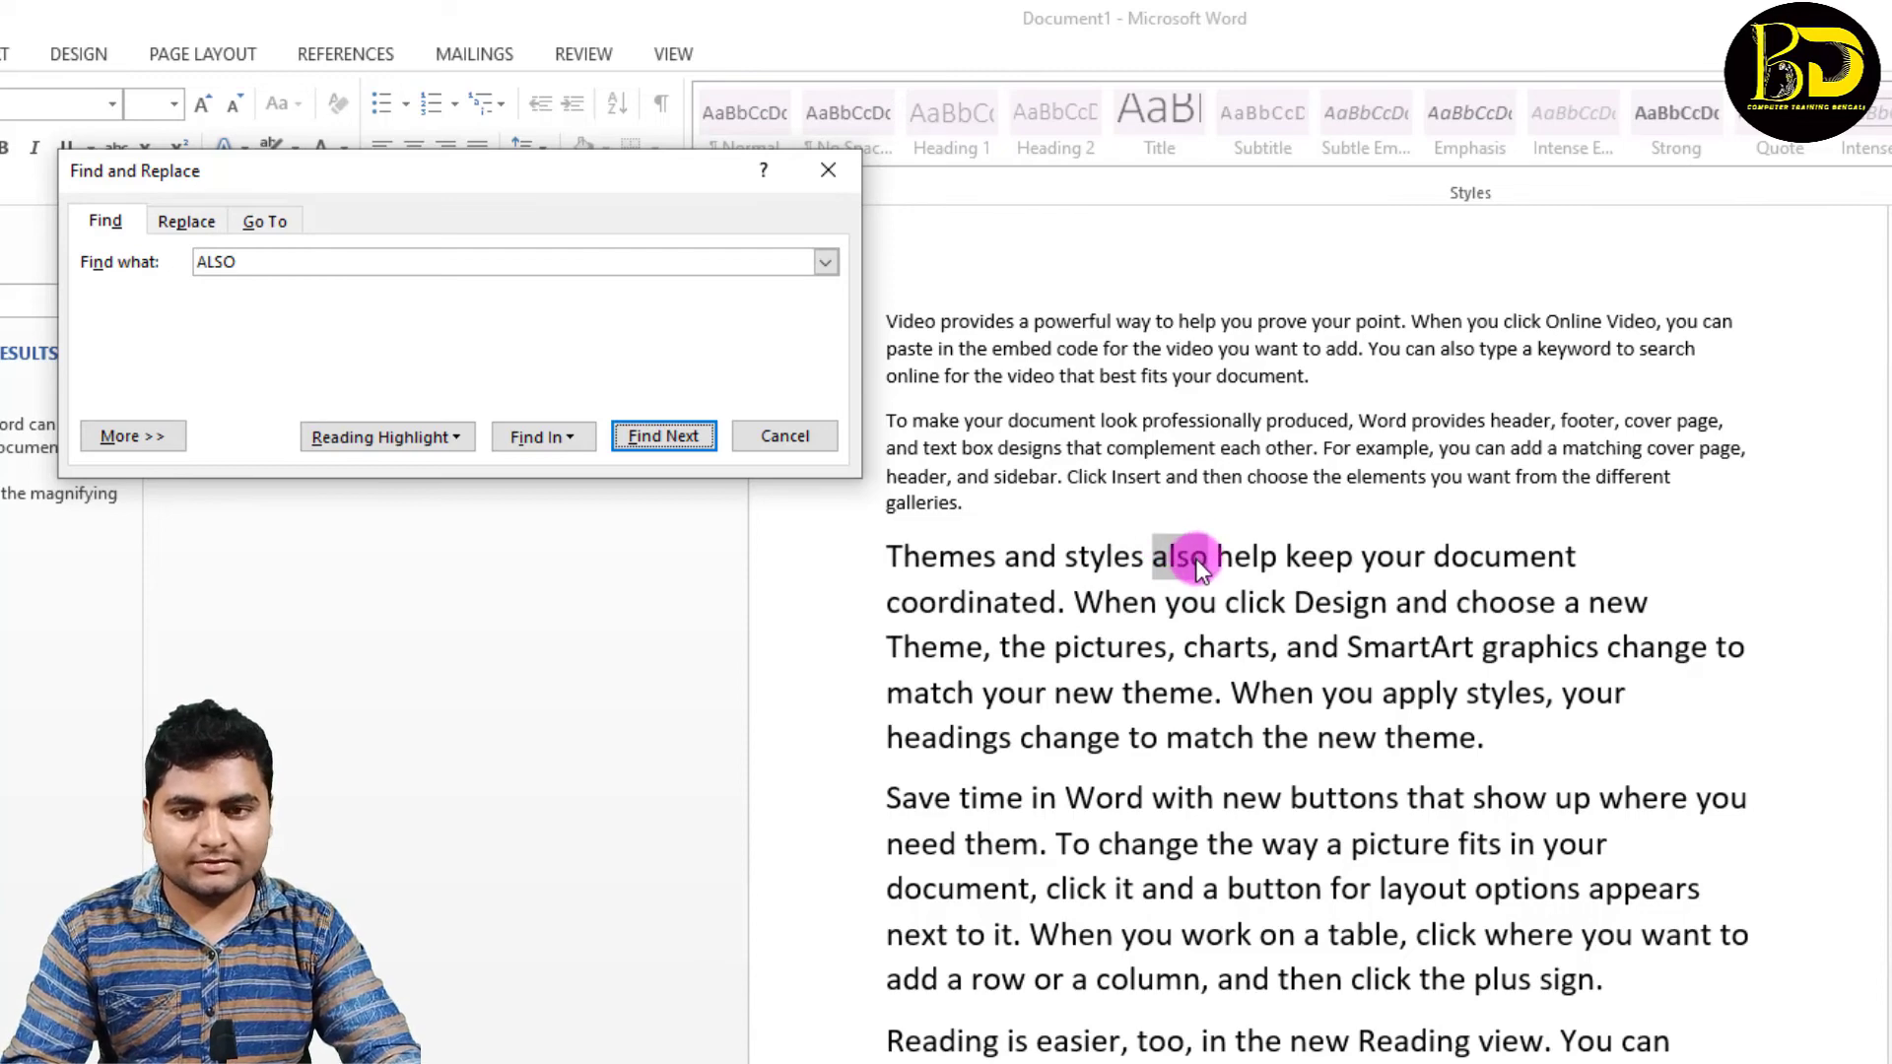
Step: Replace the found "ALSO" in the third paragraph with "ALL", dismiss the notice and close the Find and Replace dialog
left_click(185, 221)
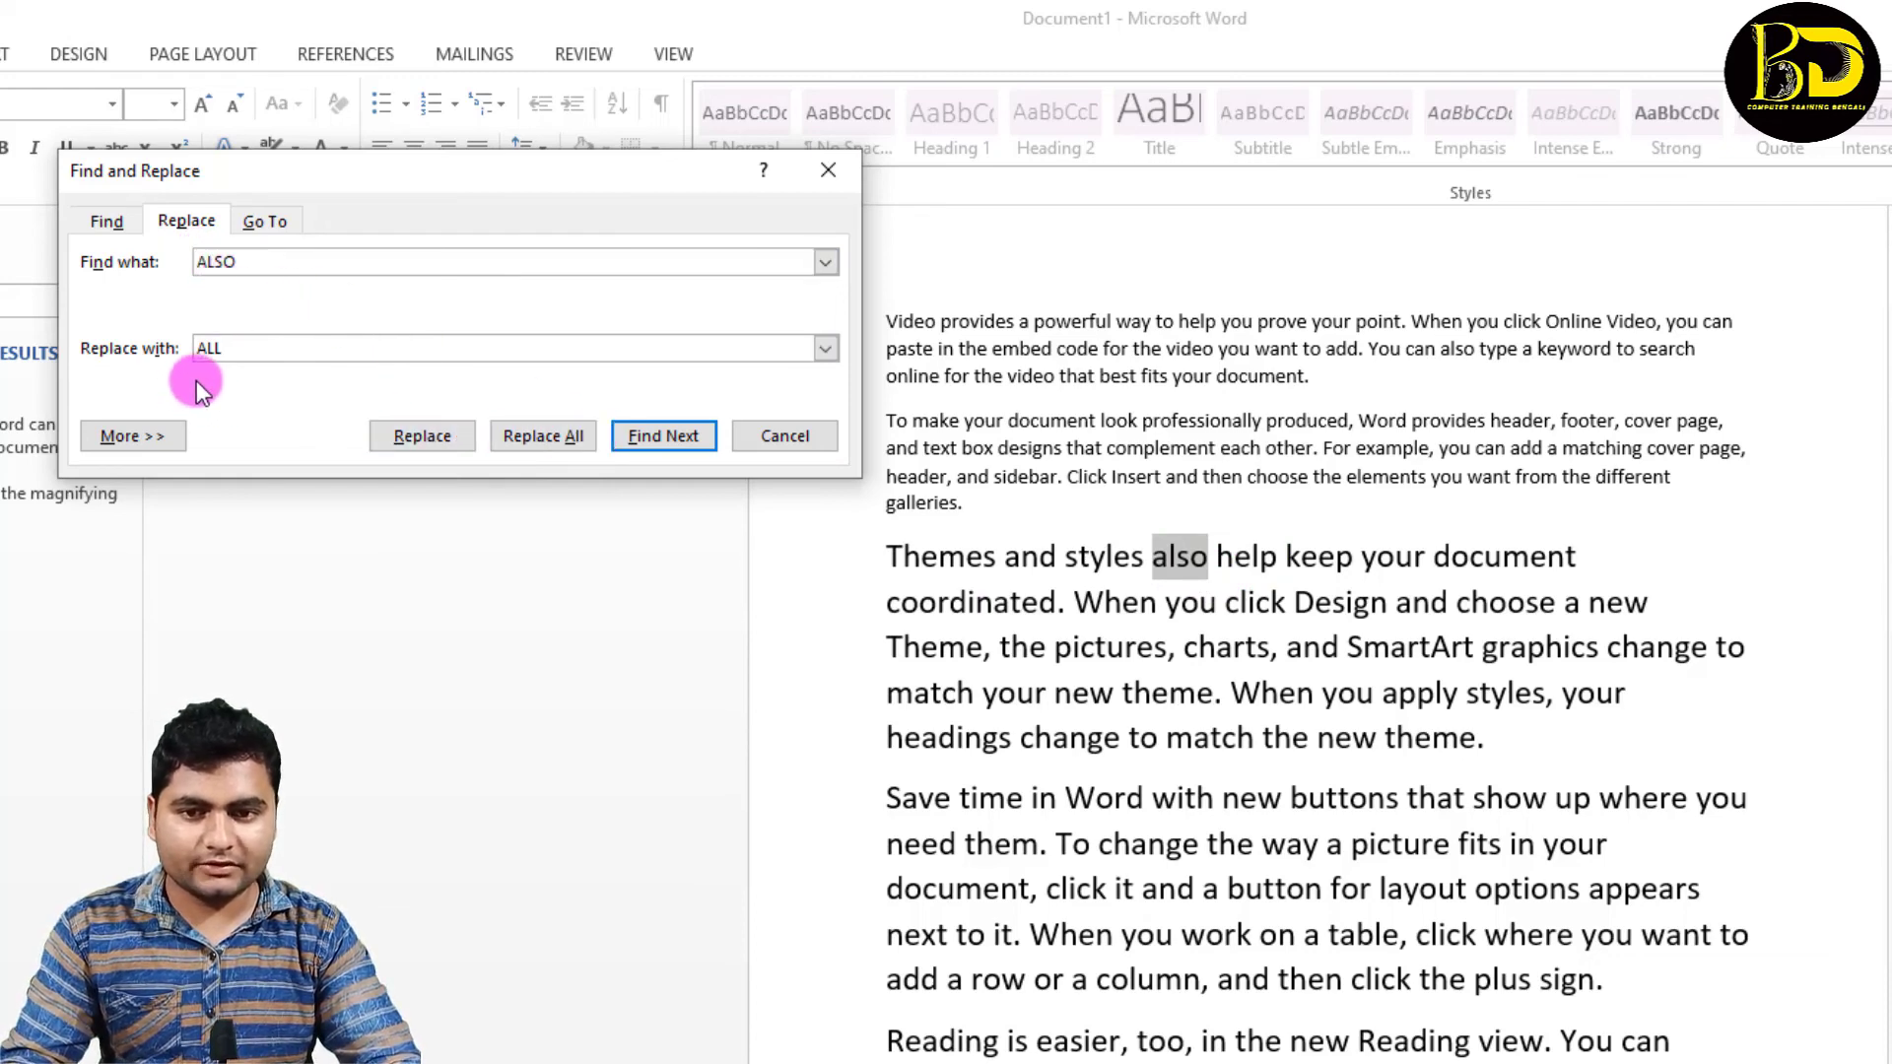
left_click(422, 436)
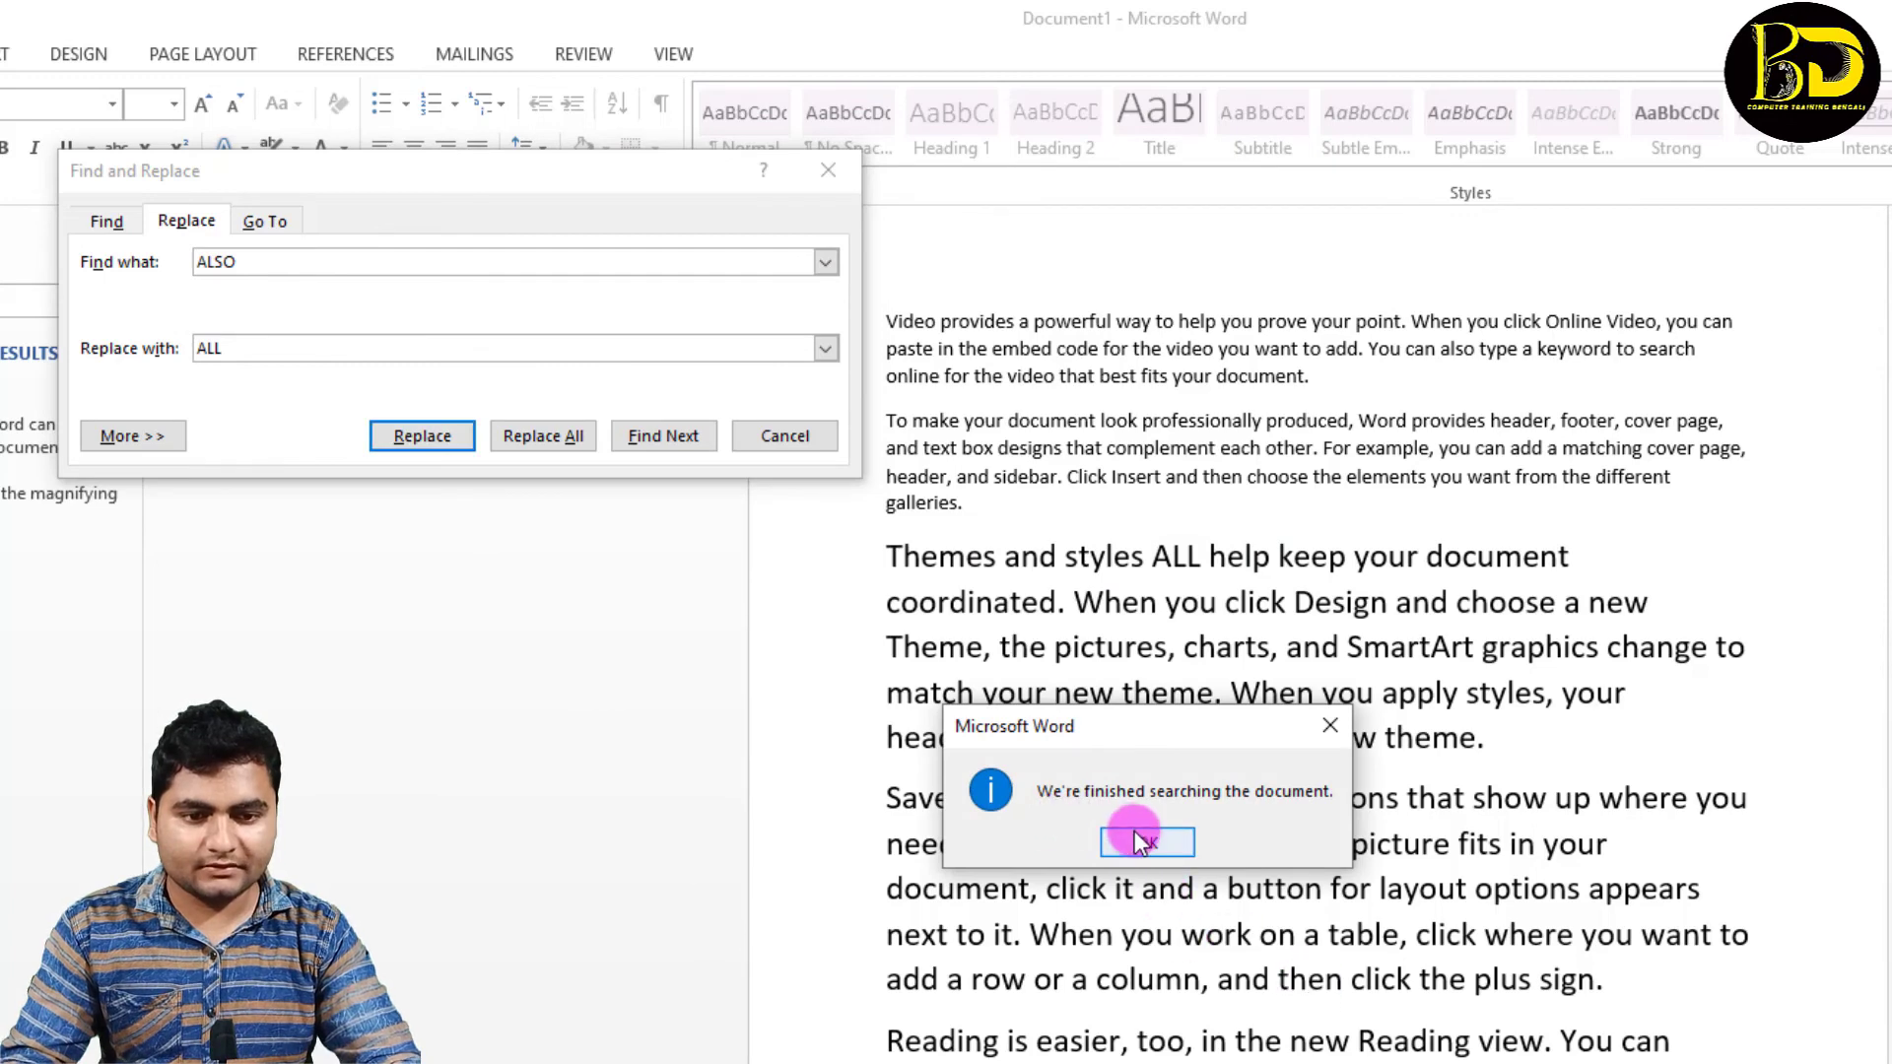
left_click(1142, 841)
scroll(1195, 533, "down", 3)
scroll(1195, 533, "up", 3)
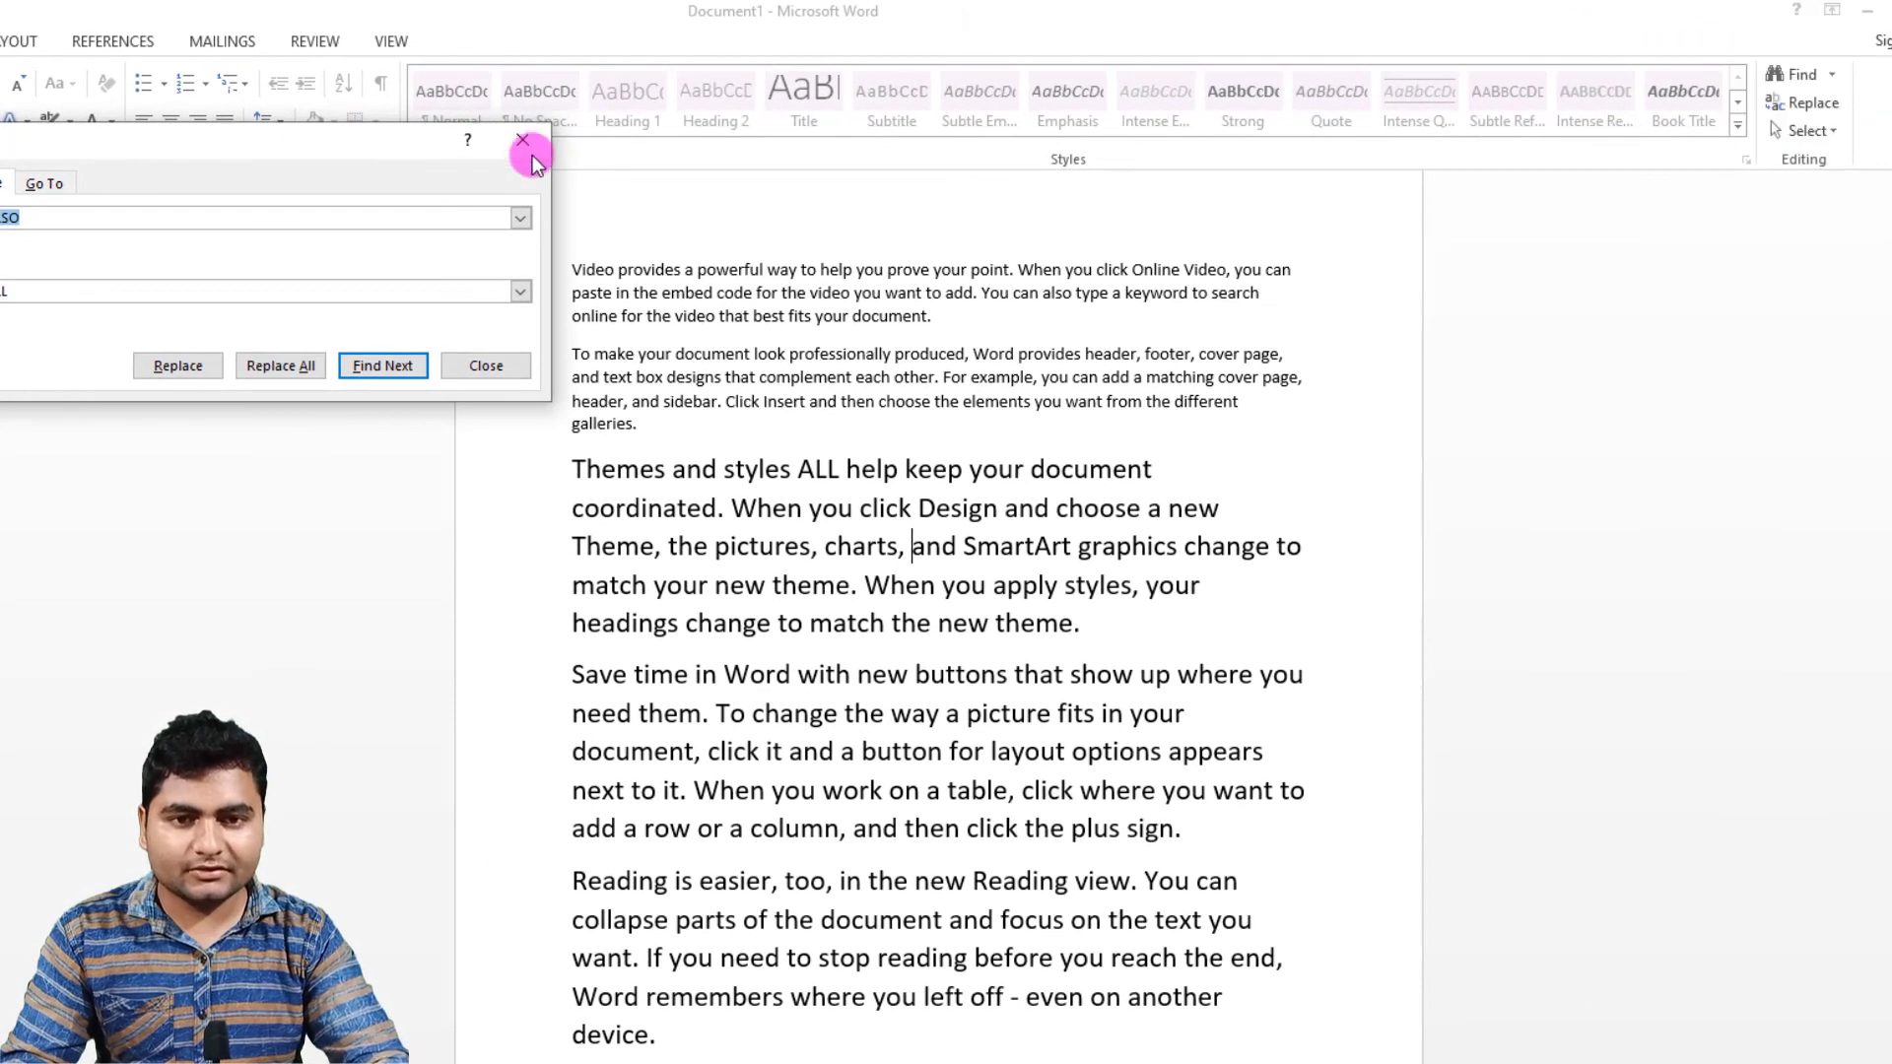
left_click(518, 145)
Step: Select the entire document text twice, deselecting it each time
left_click(1807, 130)
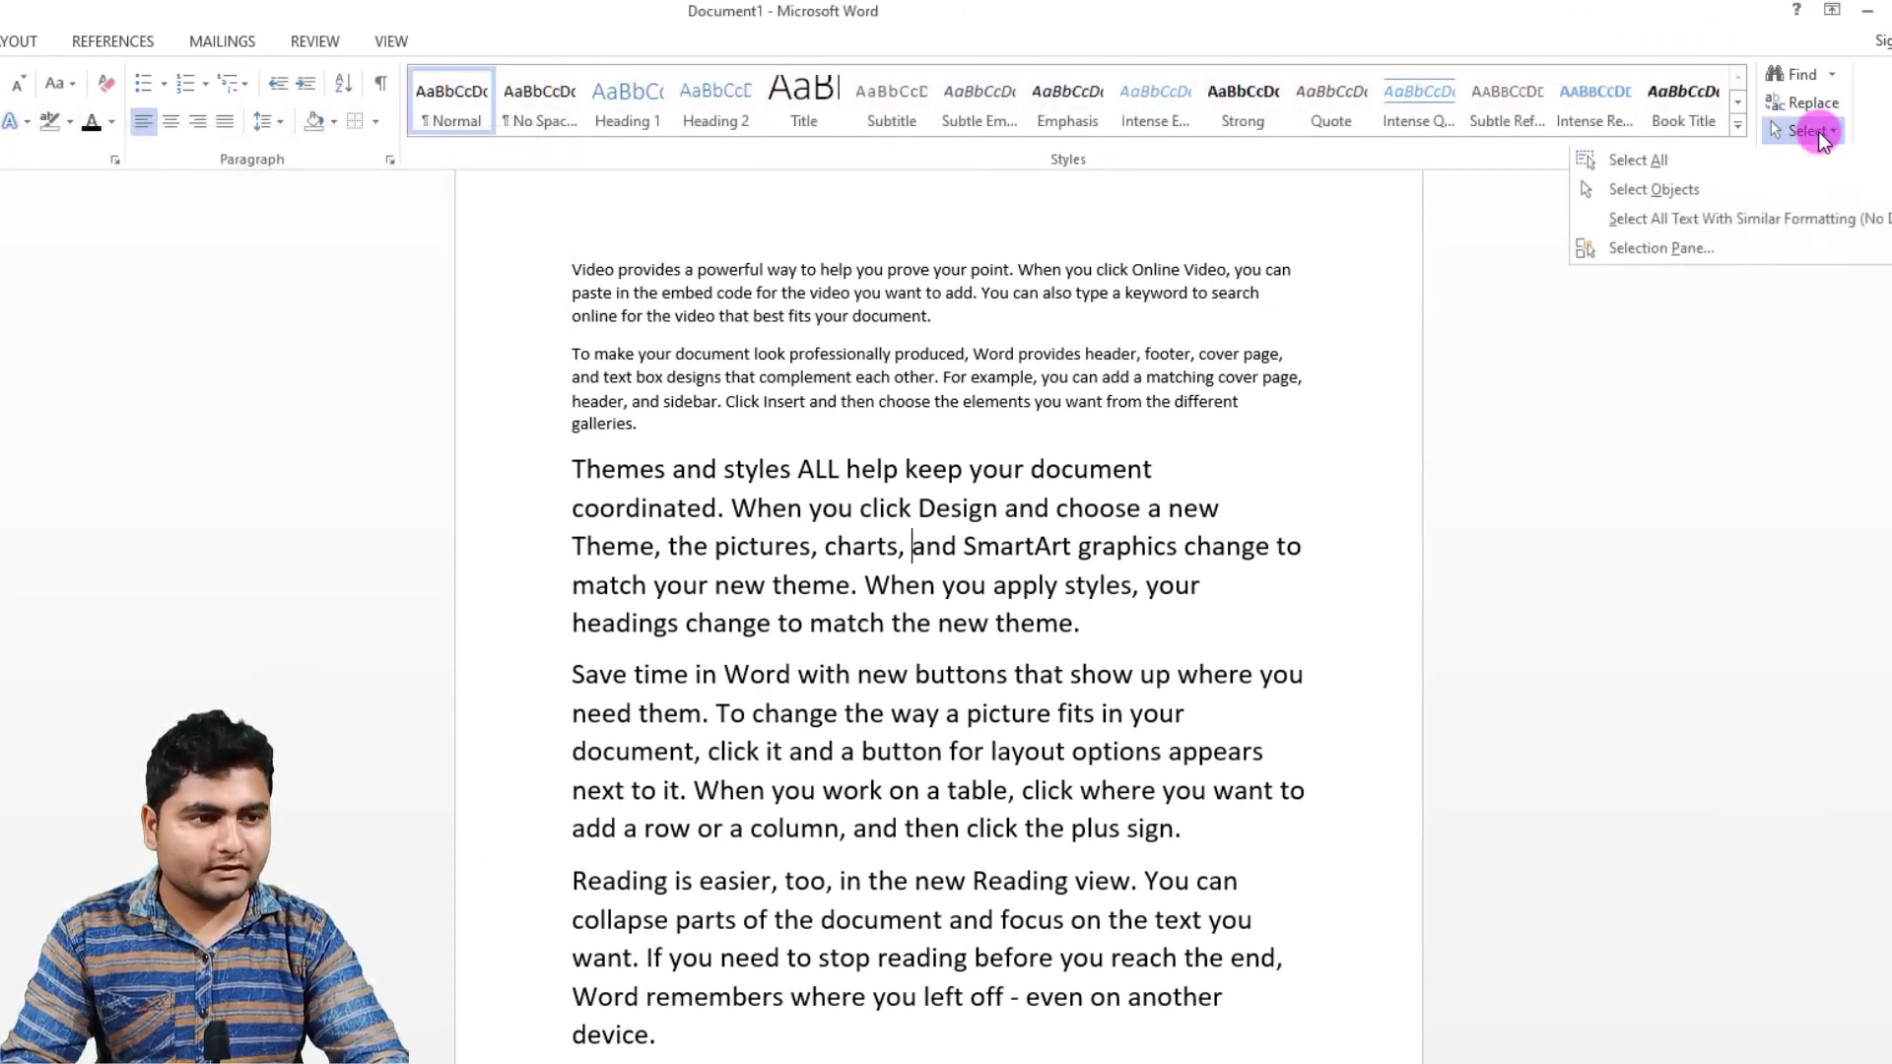
left_click(805, 429)
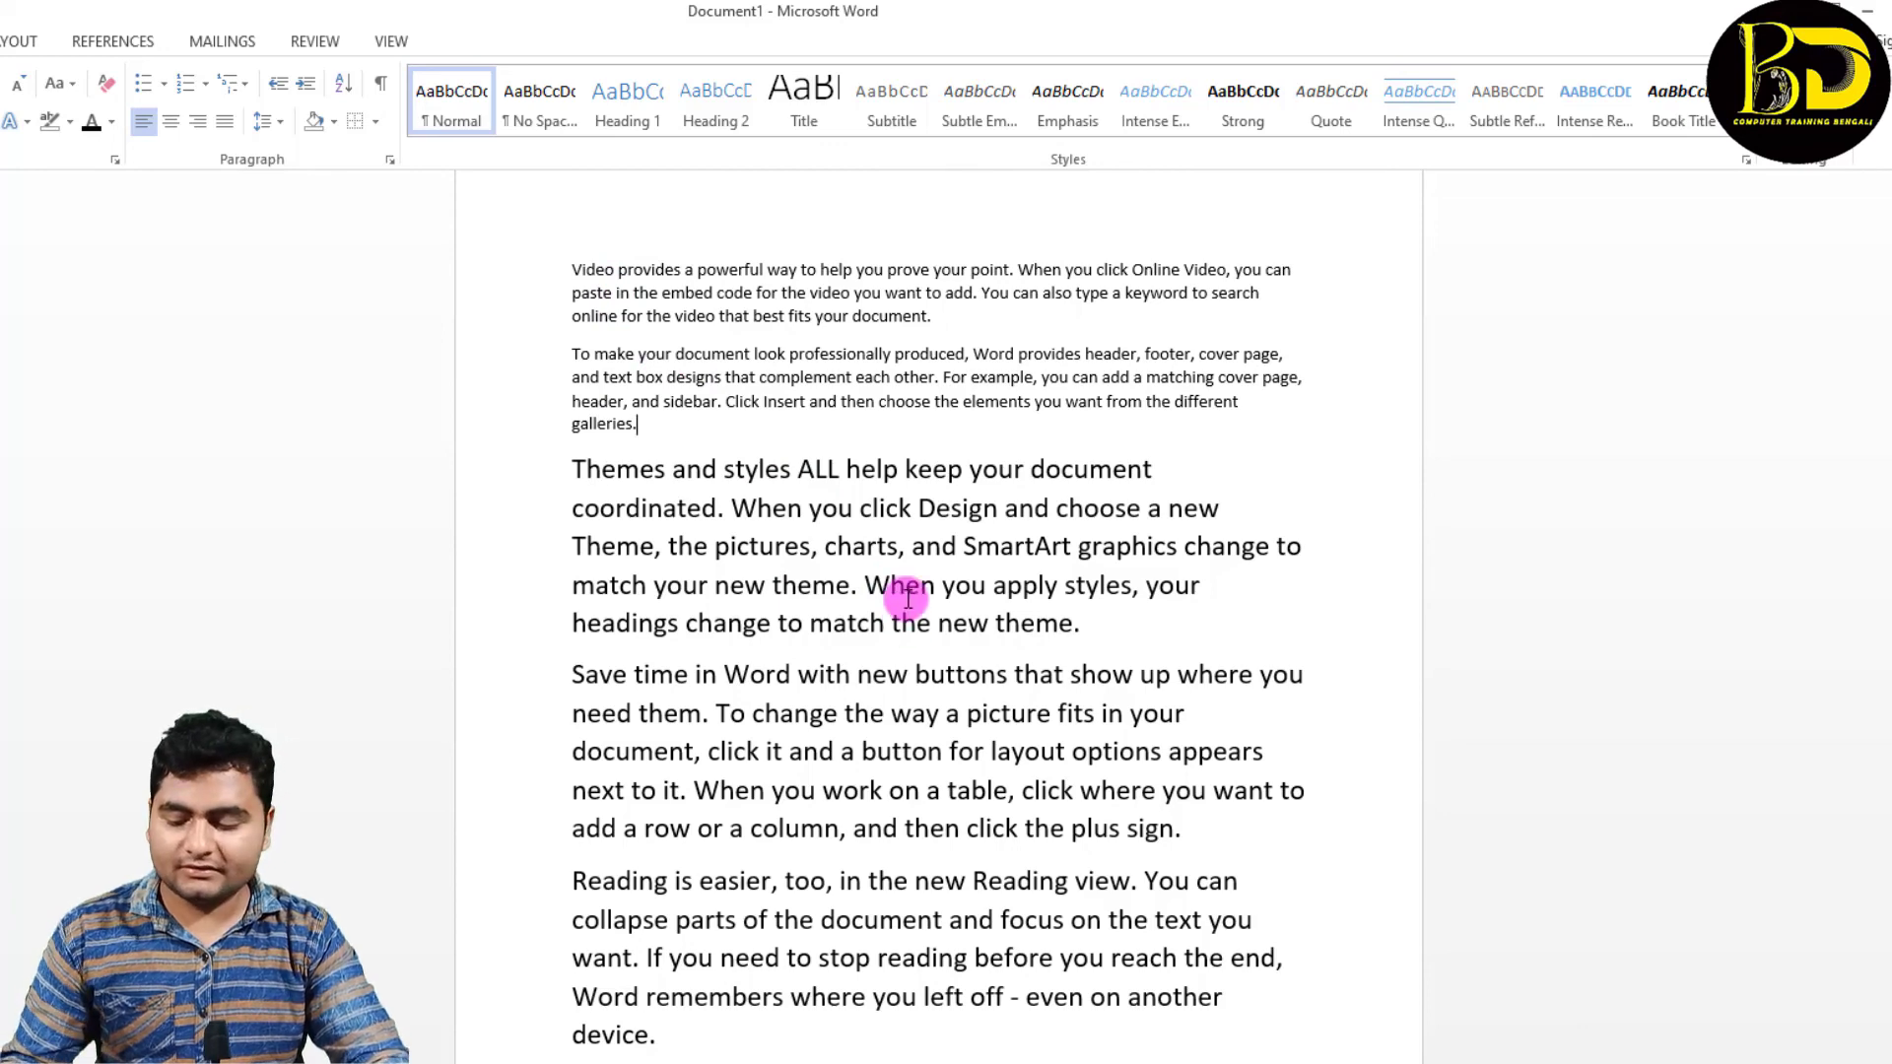
key("ctrl+a")
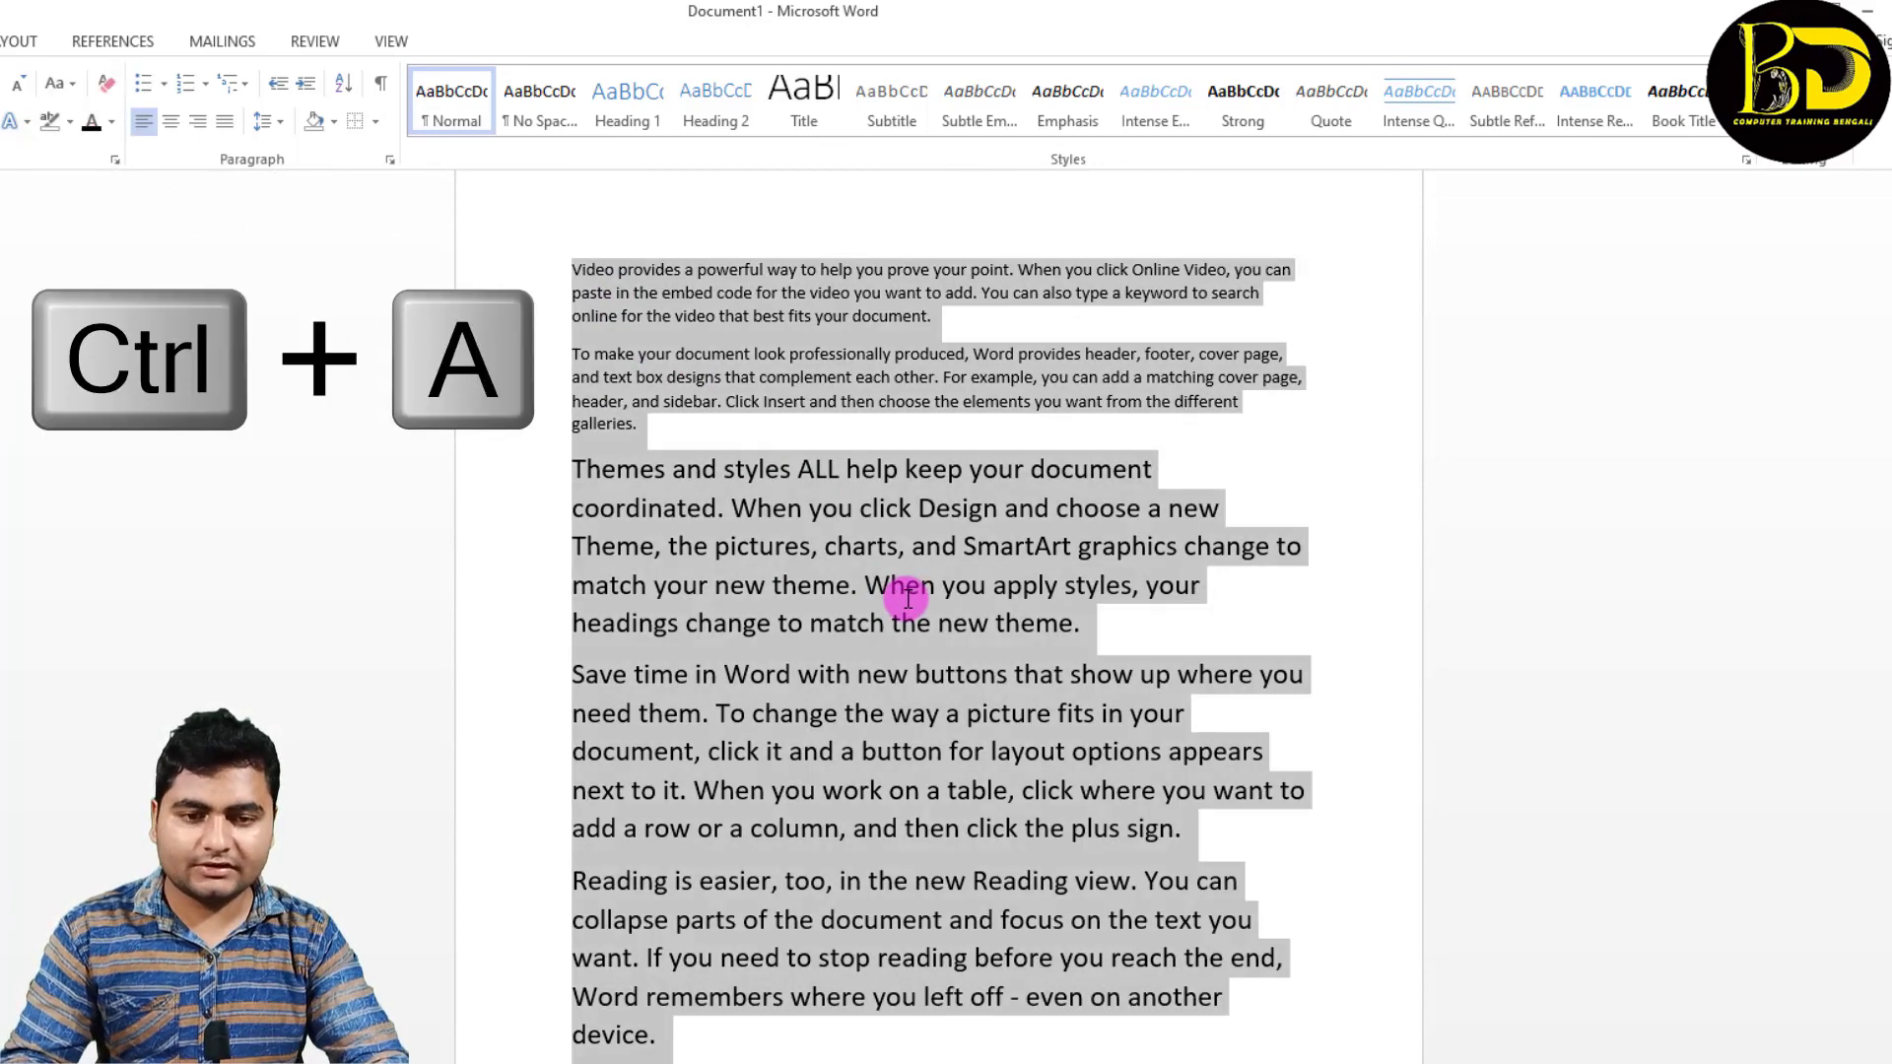
left_click(816, 469)
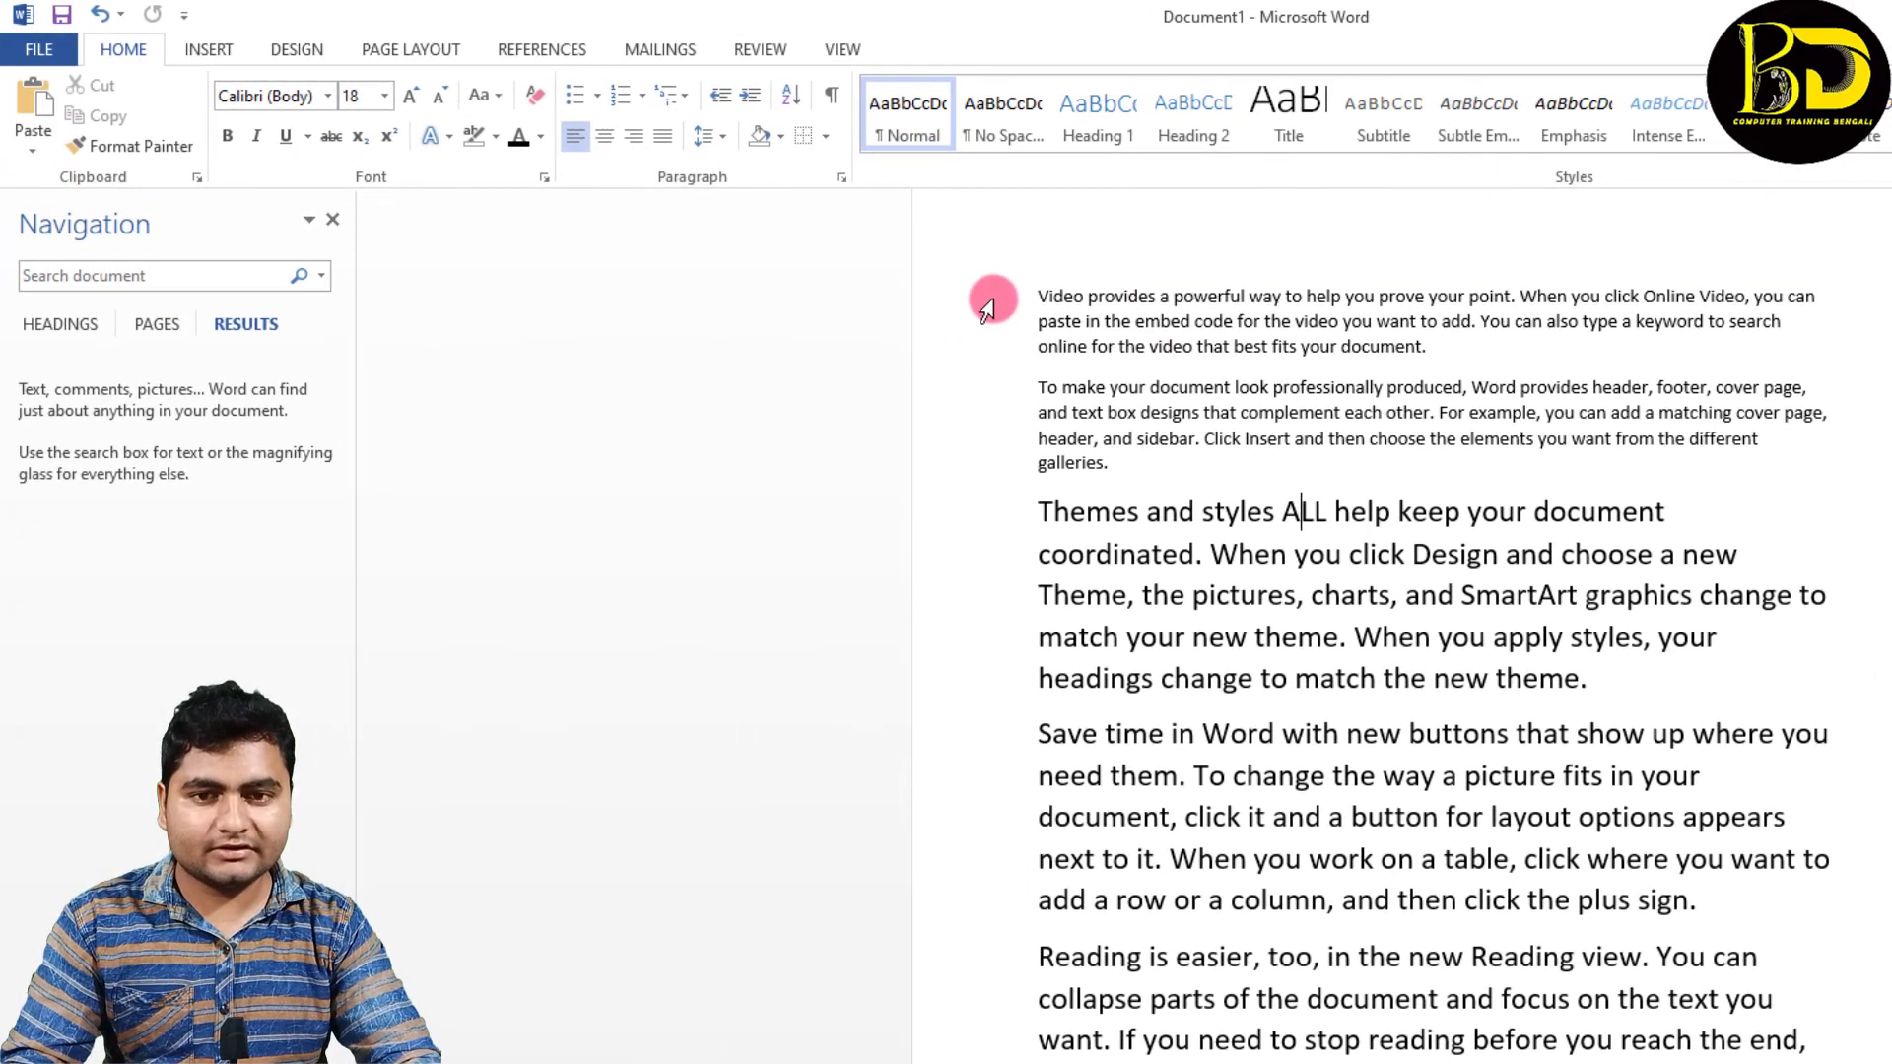
left_click(219, 52)
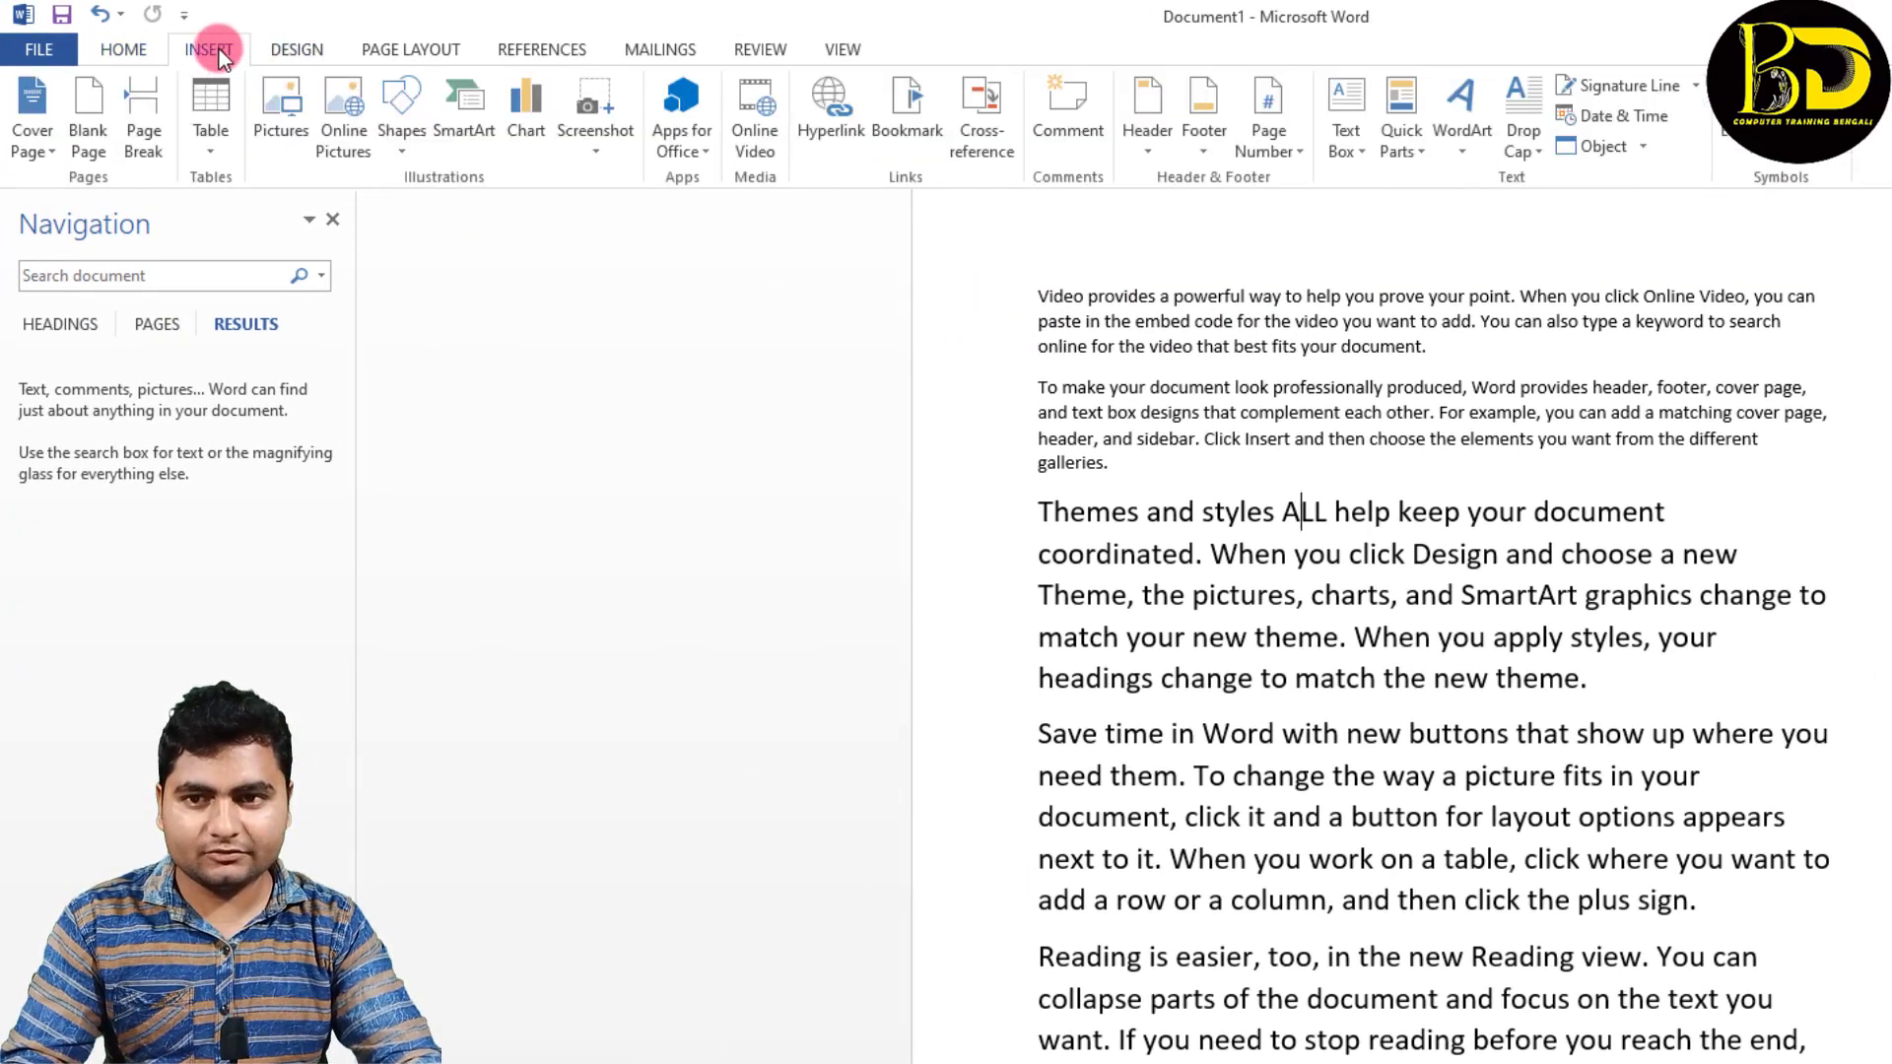